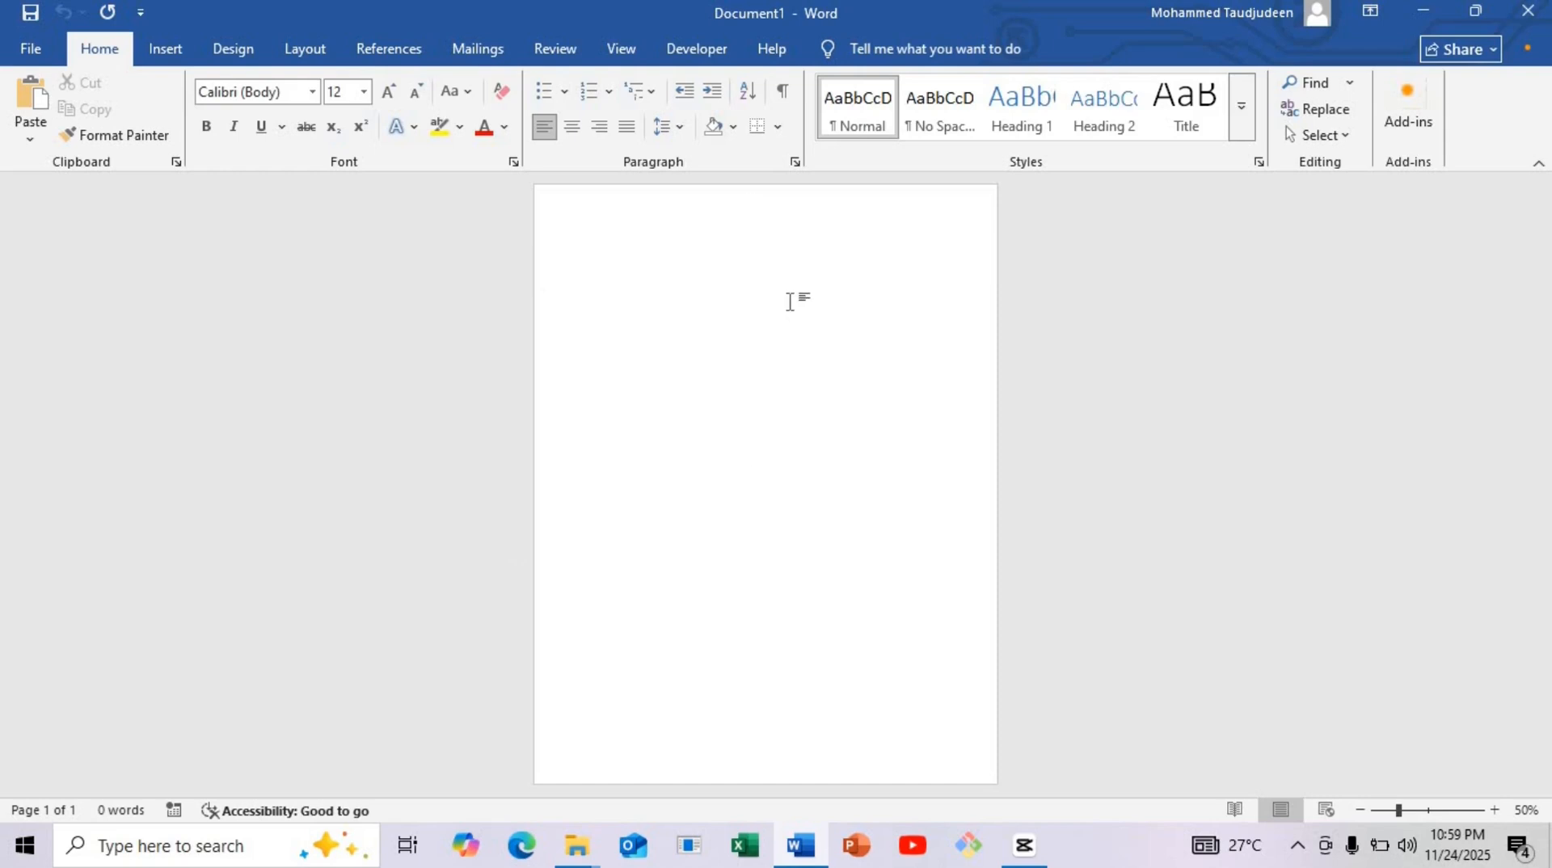
# Draw a text box about 1" high and 1.63" wide in the upper middle of the blank page.
pyautogui.click(180, 47)
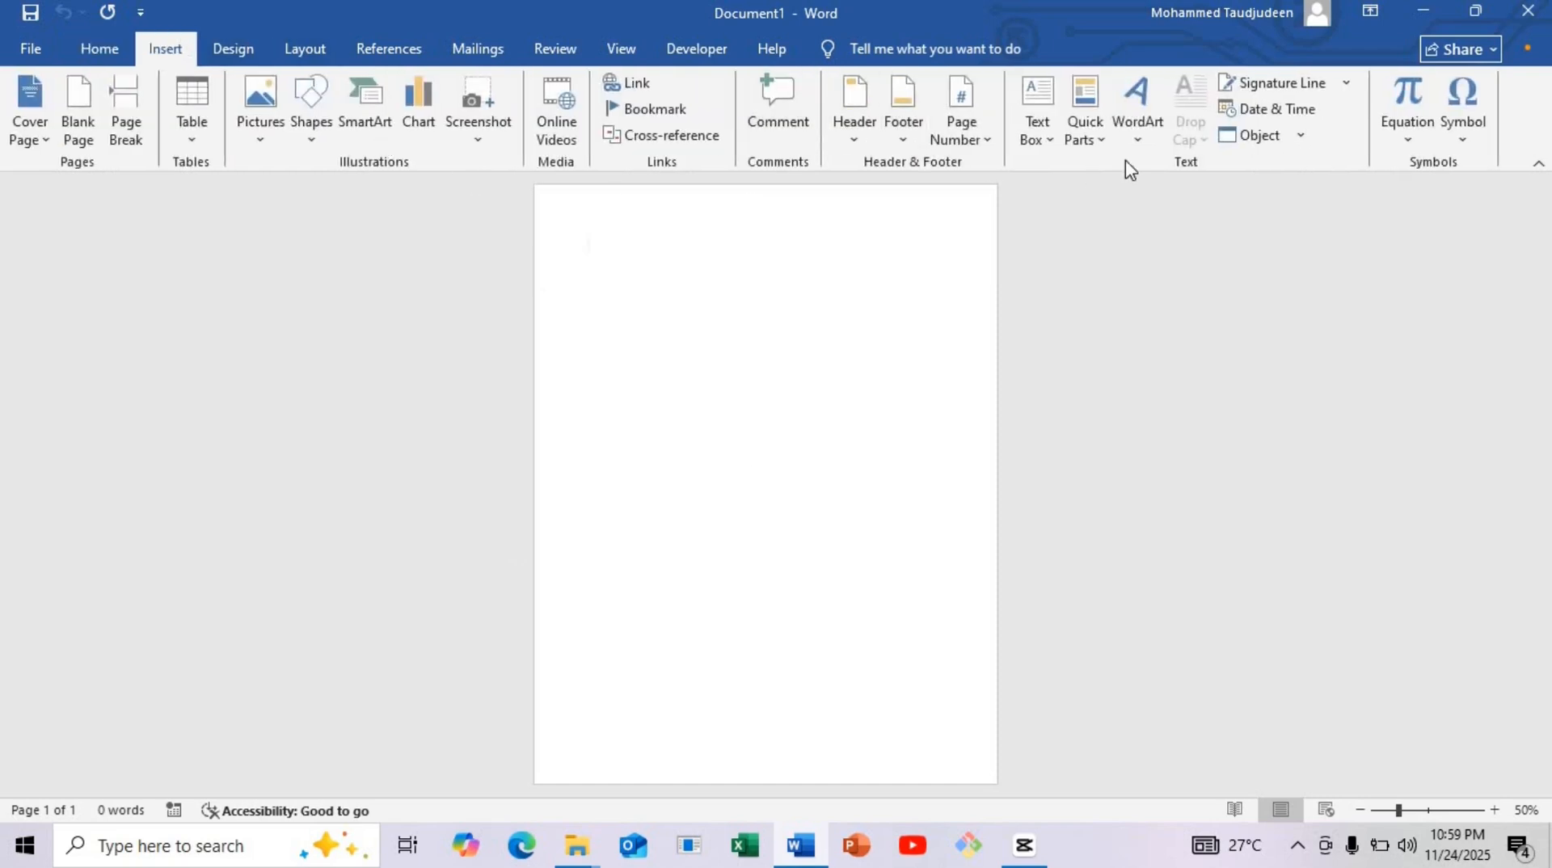
pyautogui.click(1040, 126)
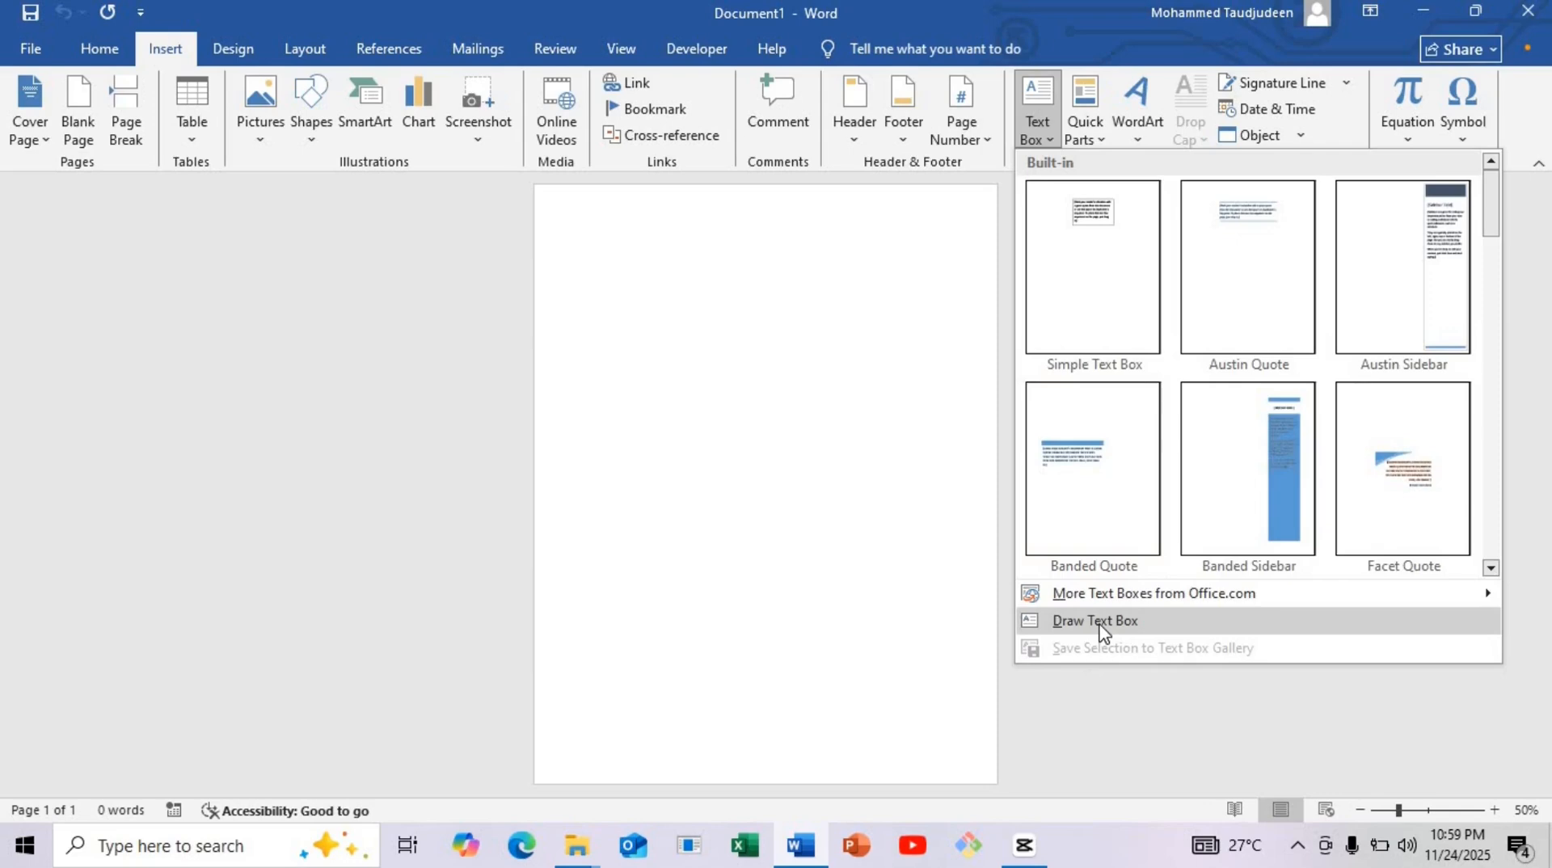
pyautogui.click(1099, 623)
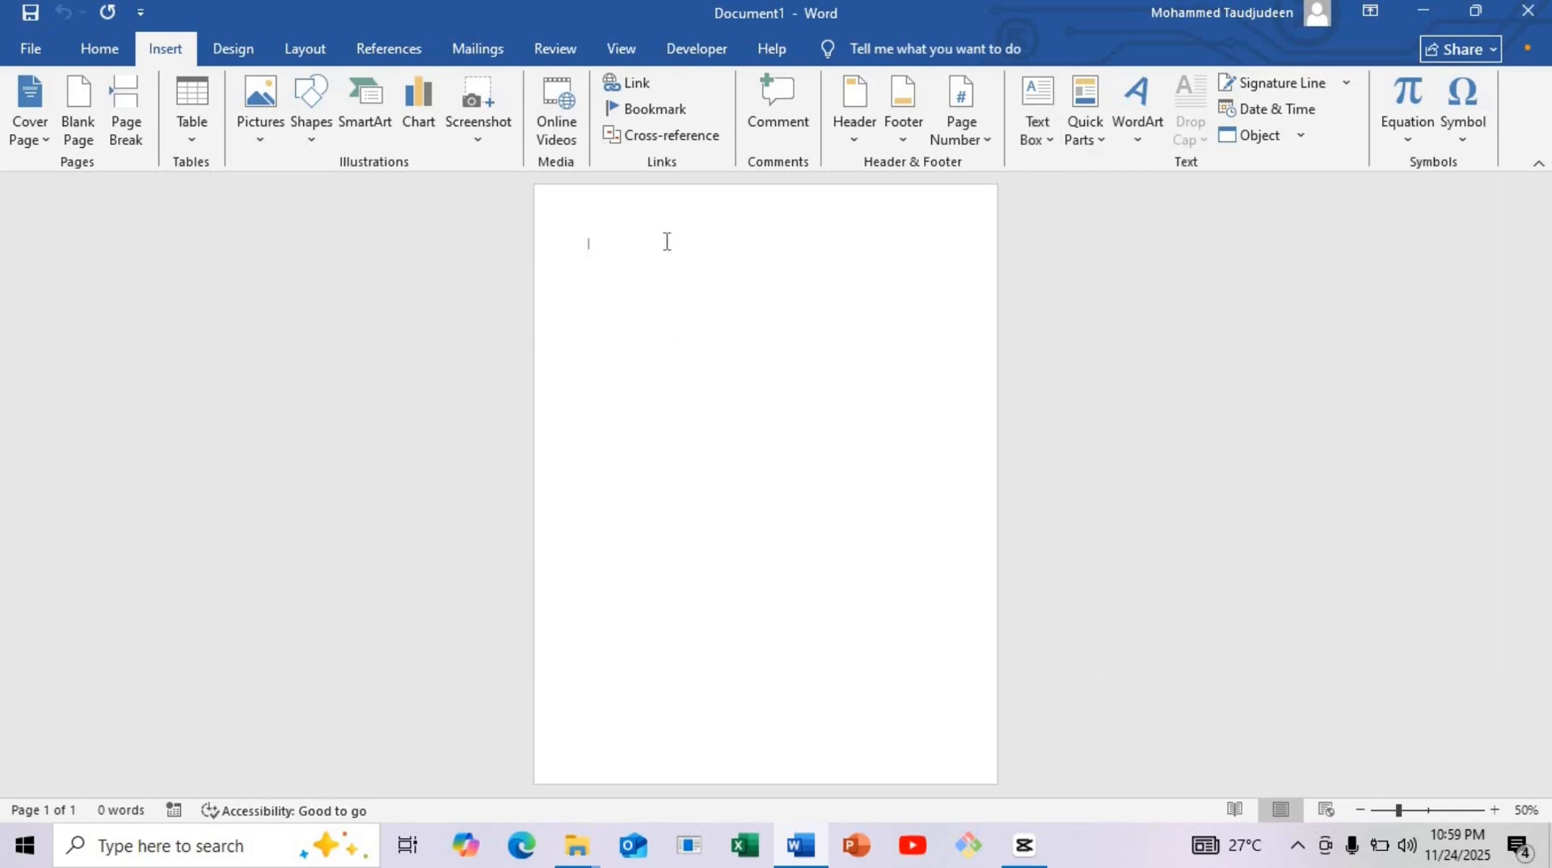
pyautogui.click(1051, 142)
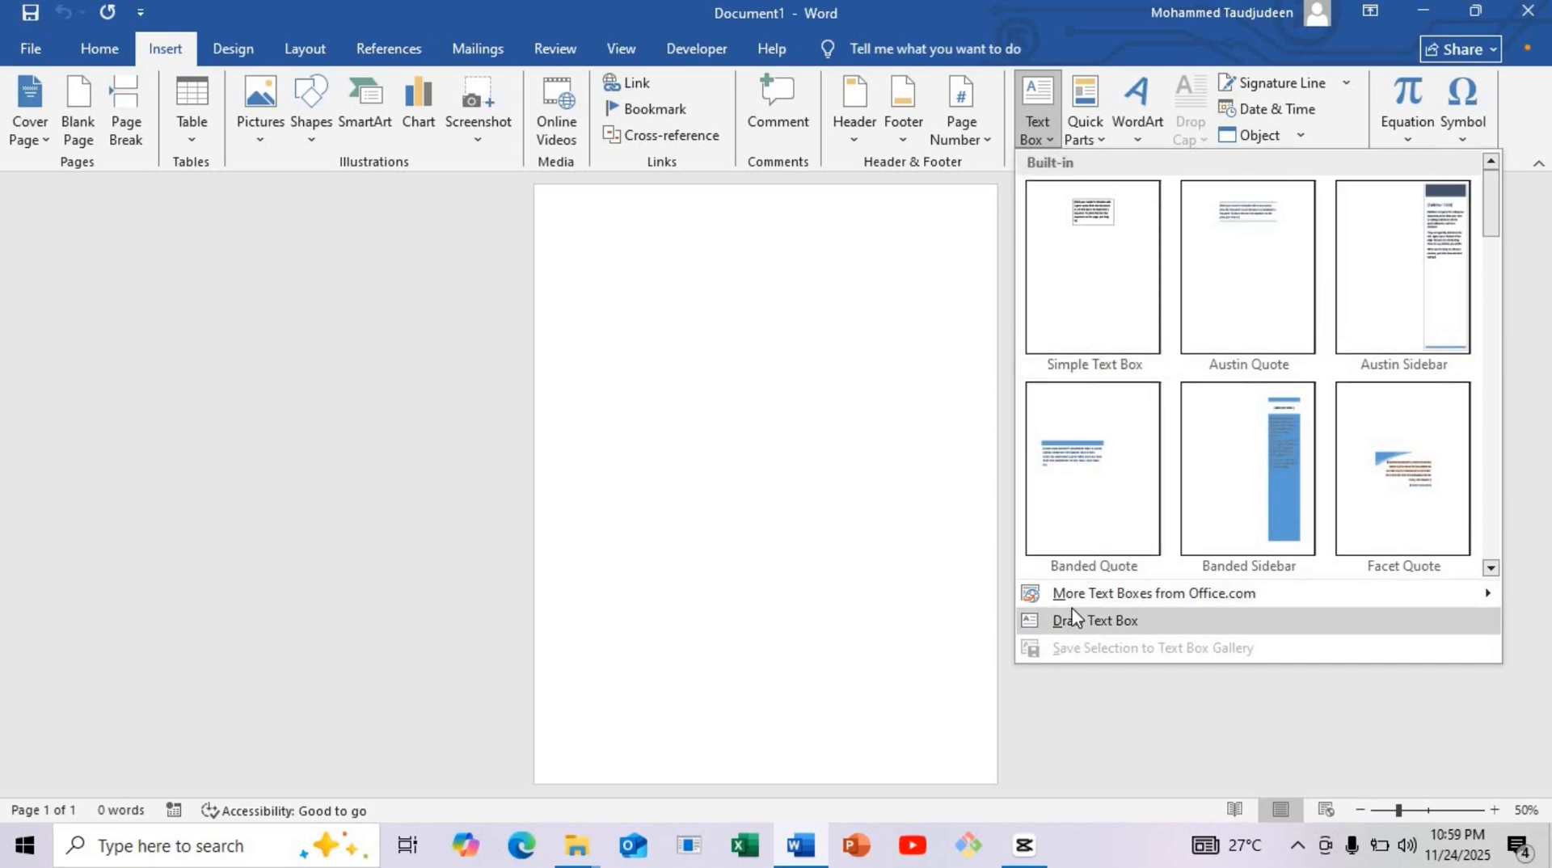
pyautogui.click(1074, 620)
pyautogui.moveTo(669, 333)
pyautogui.mouseDown()
pyautogui.moveTo(687, 388)
pyautogui.moveTo(758, 361)
pyautogui.mouseUp()
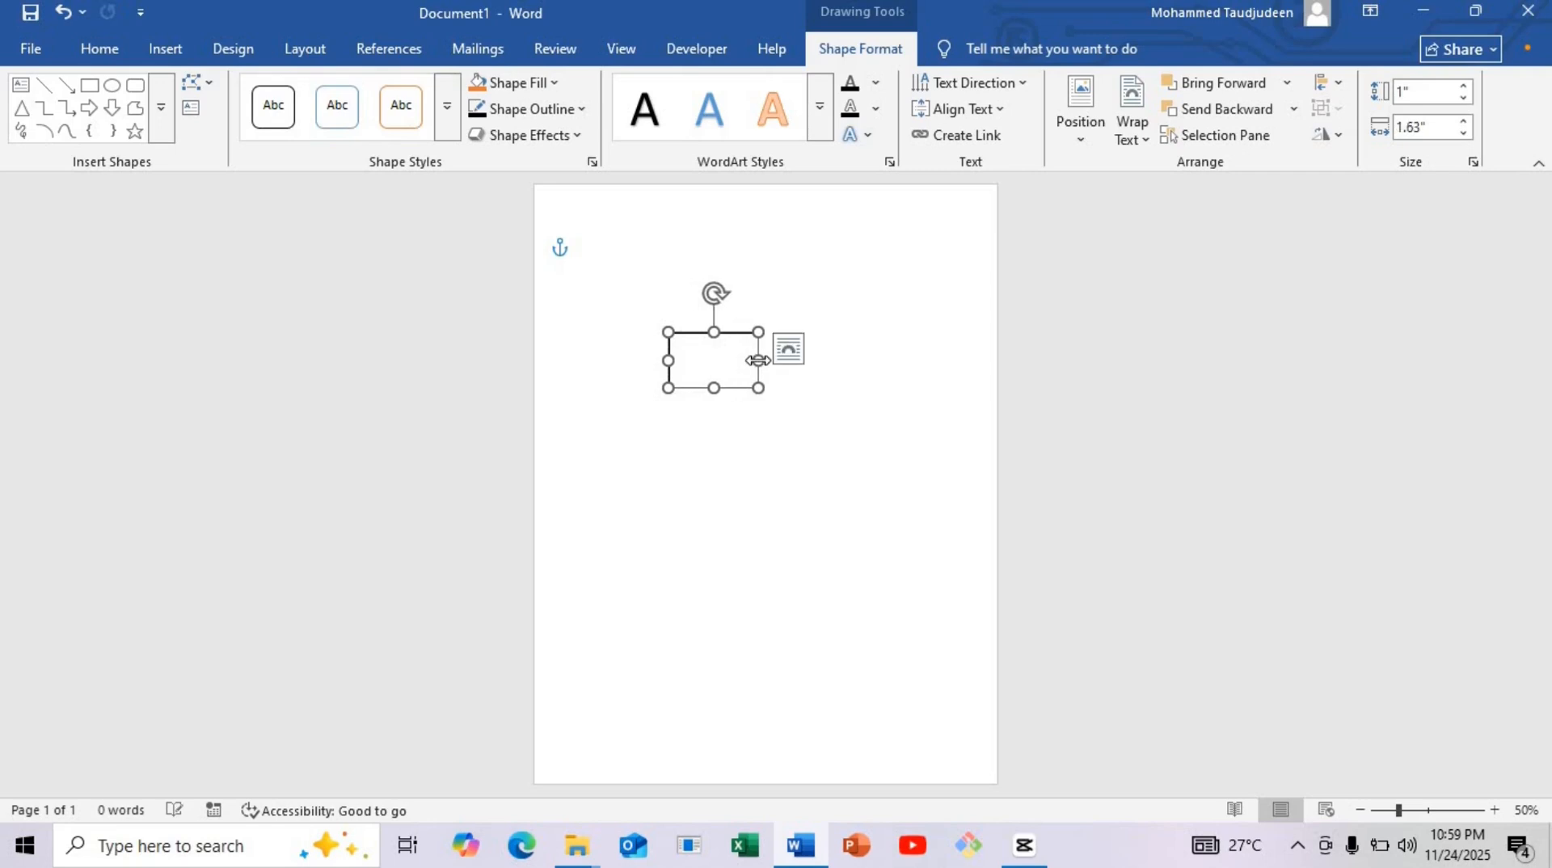
pyautogui.click(783, 232)
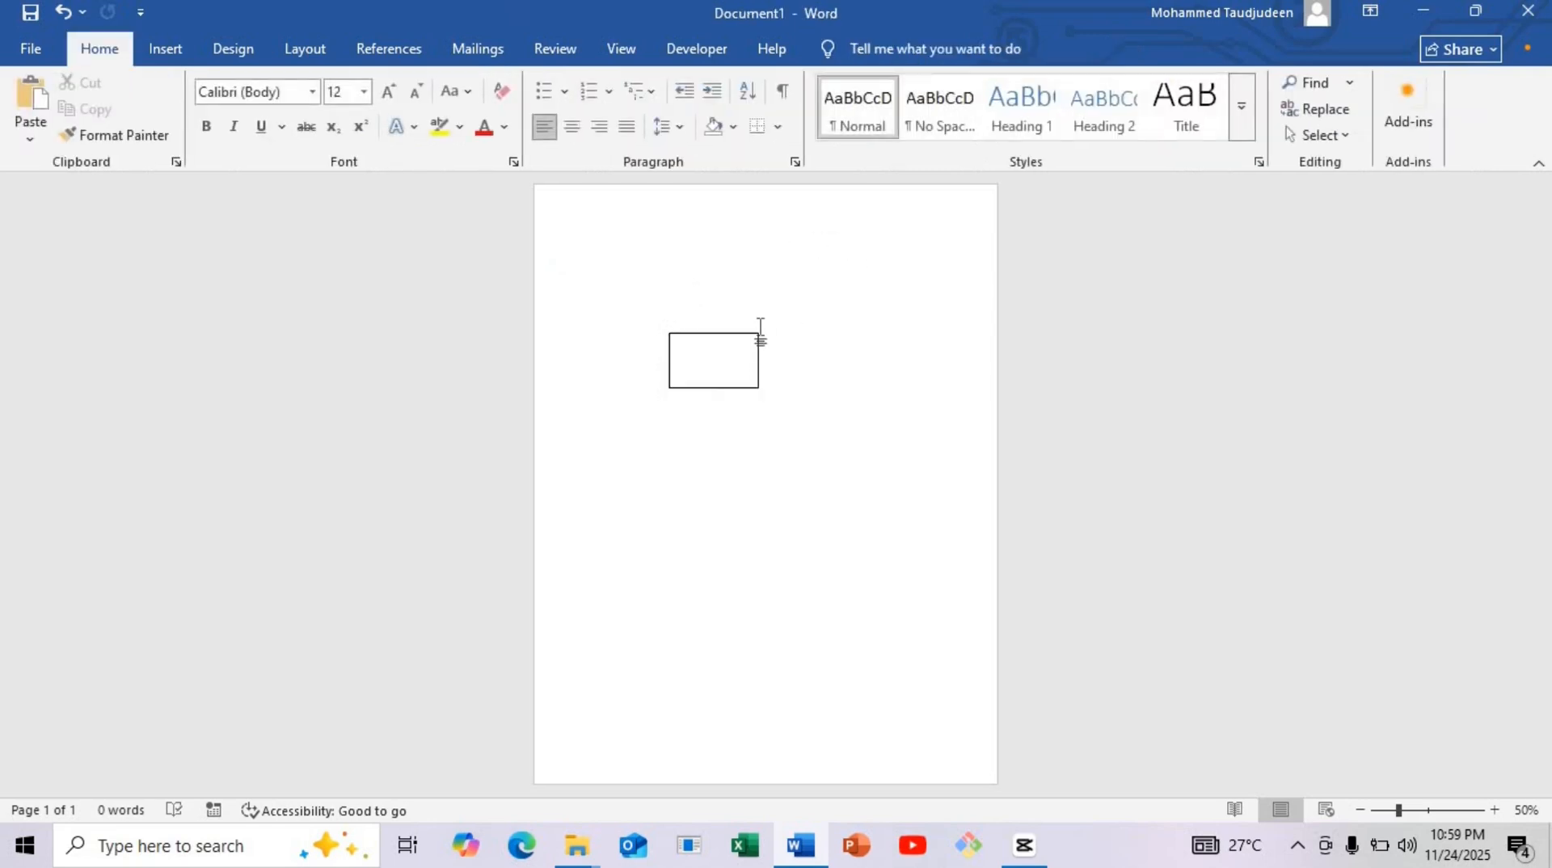
# Remove the outline and the fill from the text box.
pyautogui.click(743, 353)
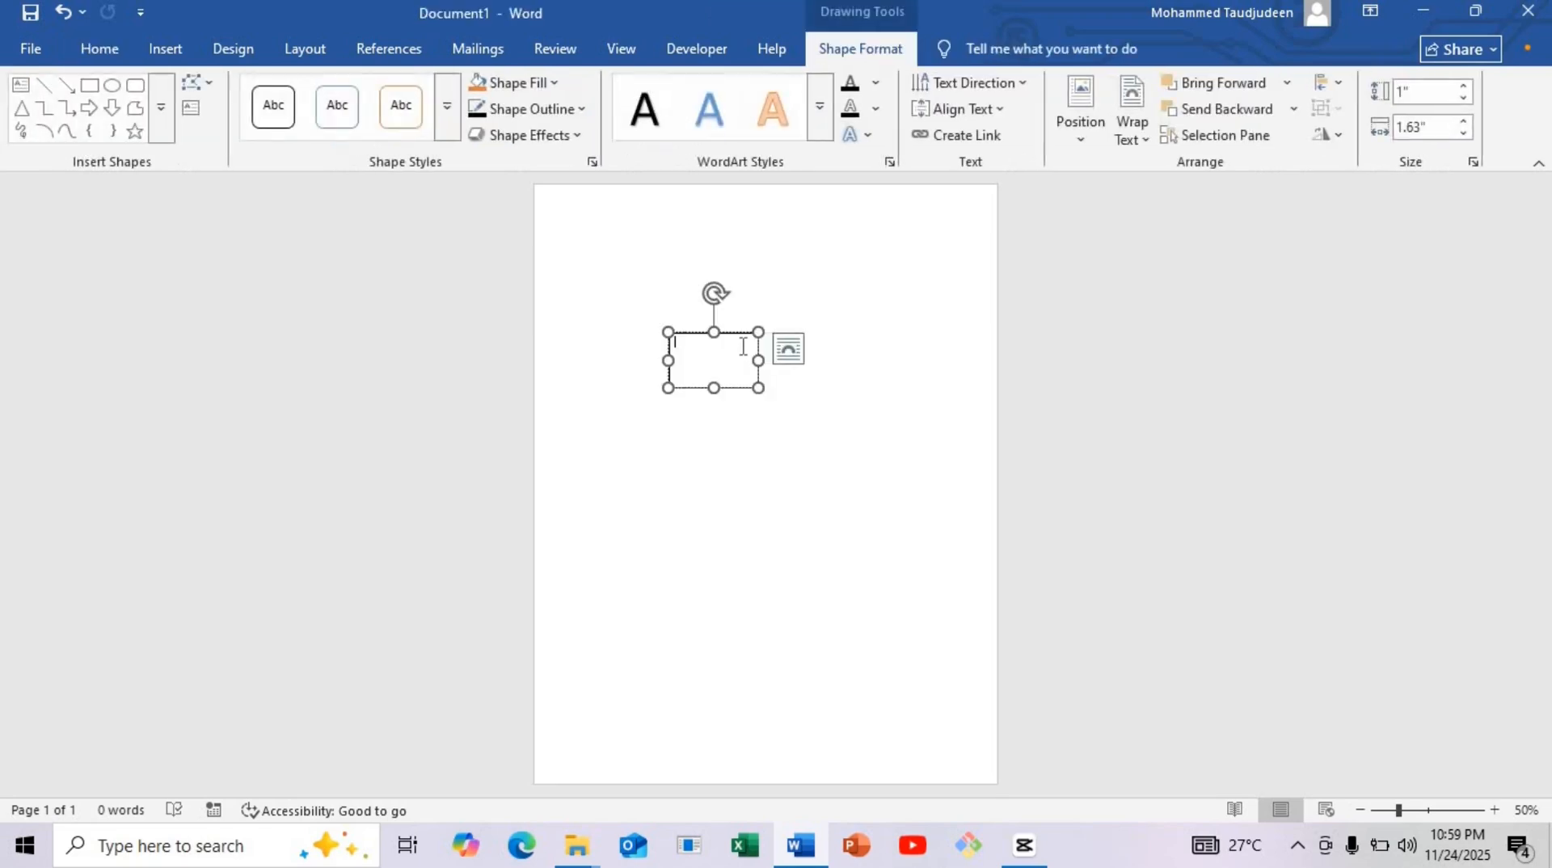
pyautogui.click(574, 110)
pyautogui.click(570, 499)
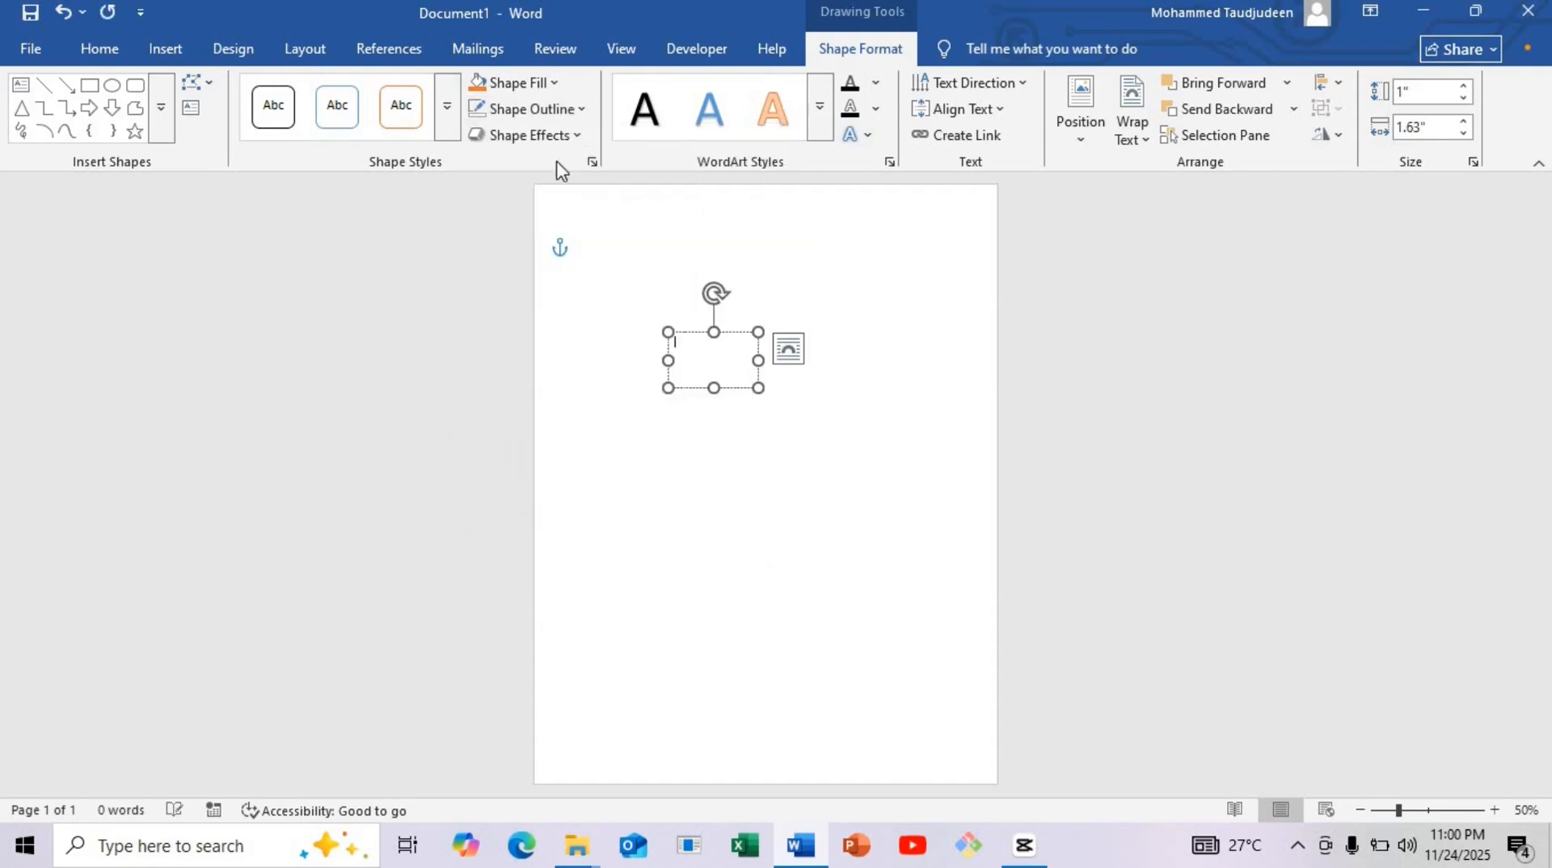
pyautogui.click(546, 84)
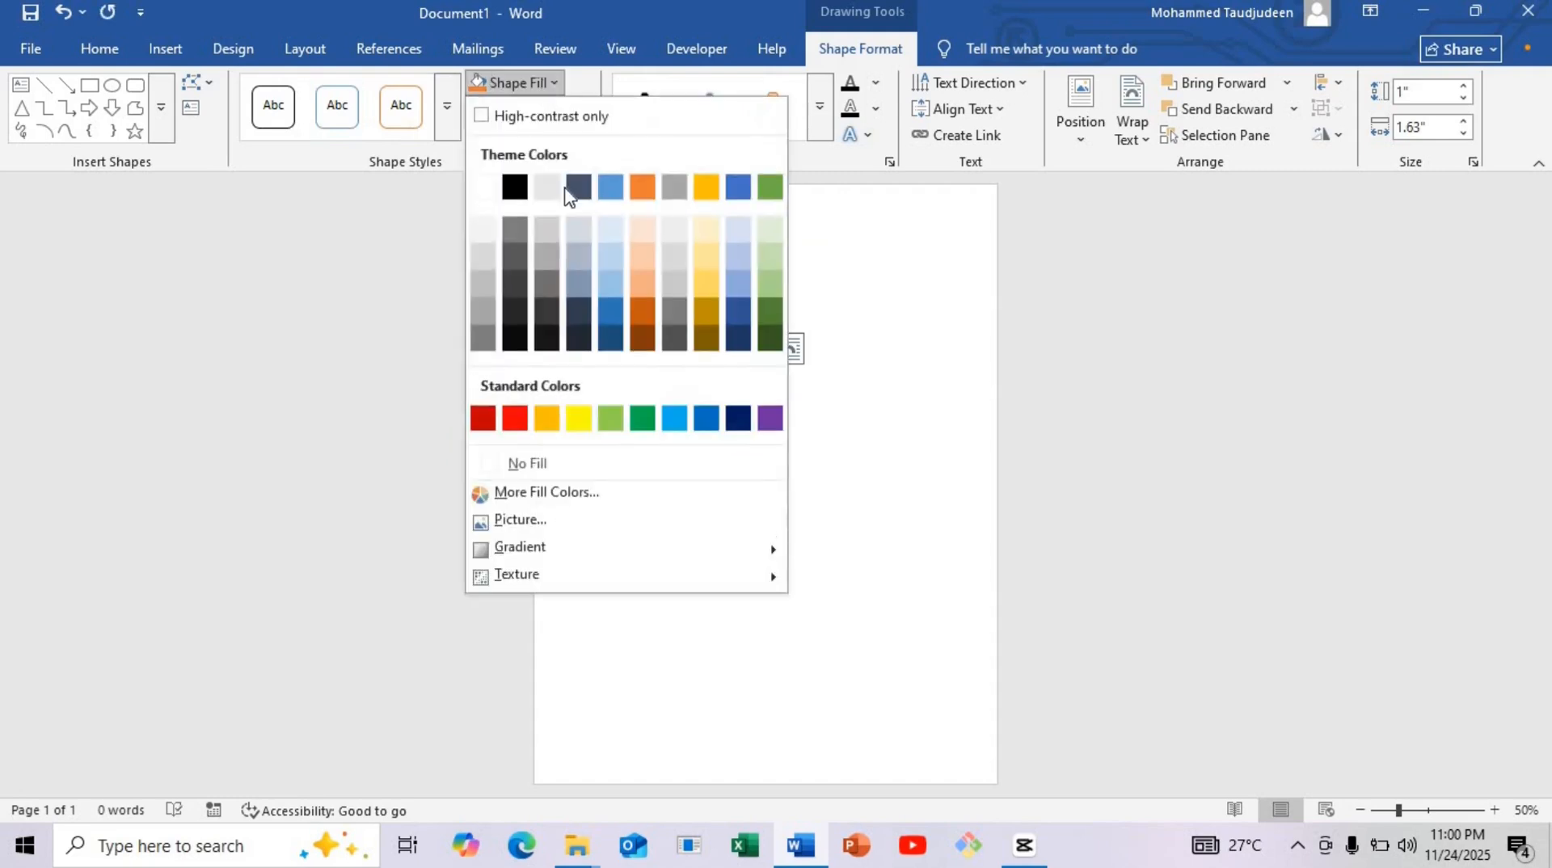
pyautogui.click(552, 471)
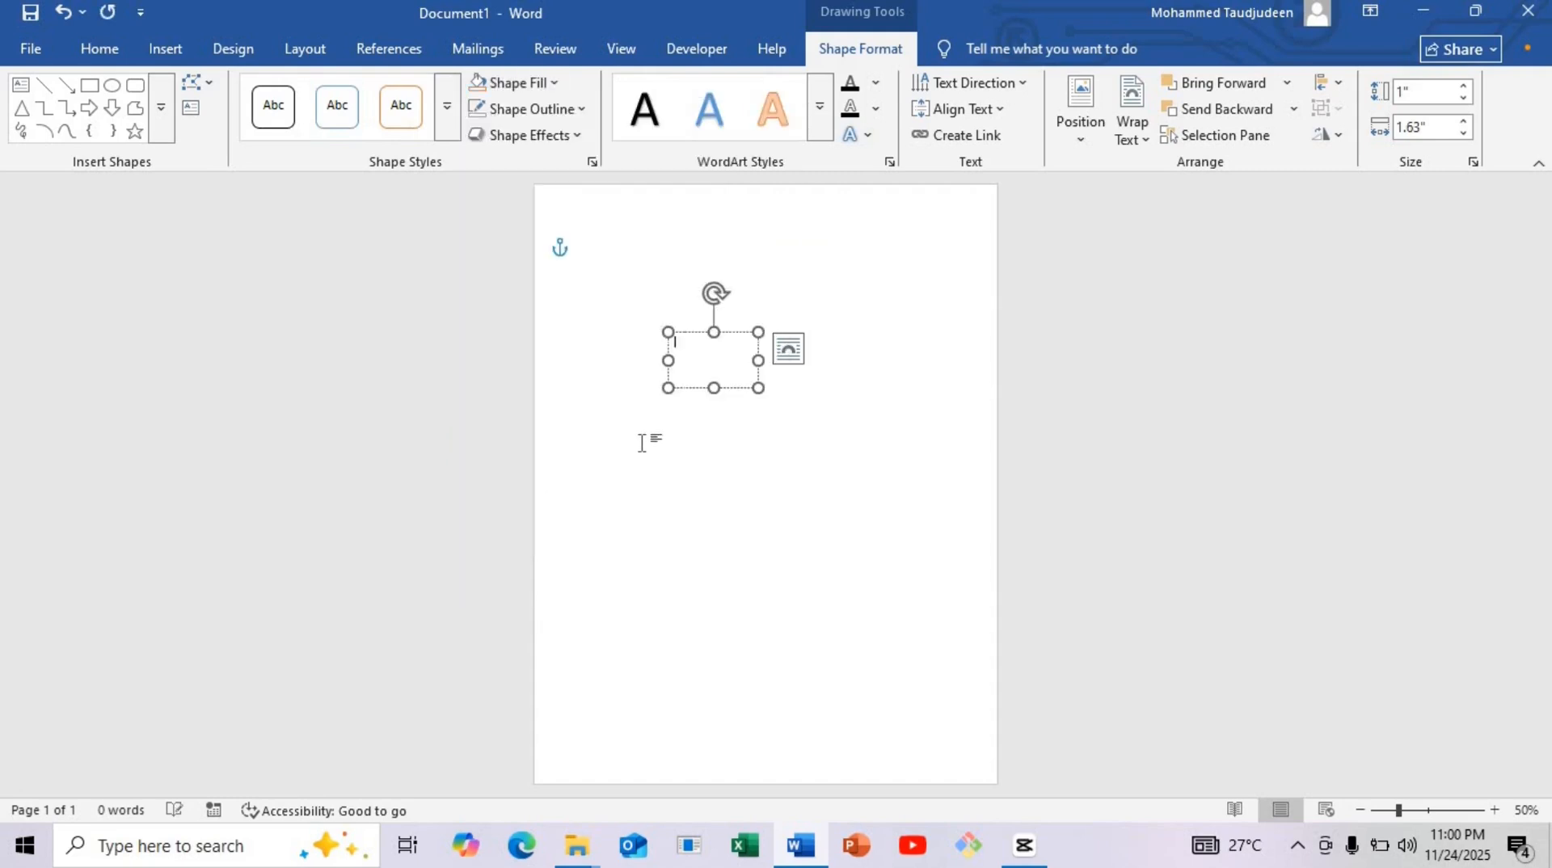
# Enter INVOICE in the text box and format it in Algerian, size 28, centred.
pyautogui.doubleClick(693, 346)
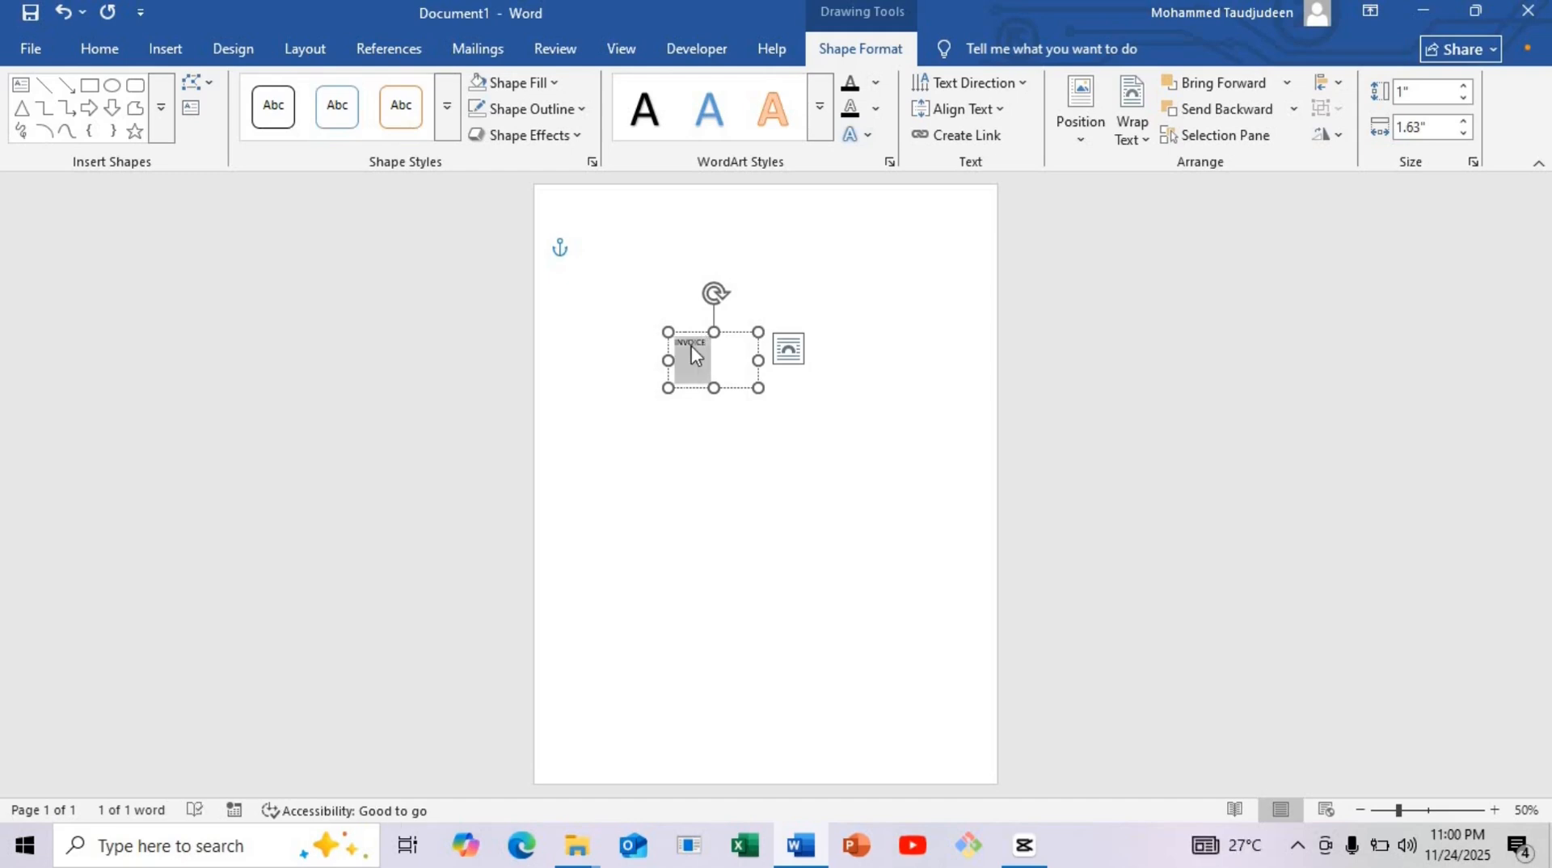
pyautogui.click(119, 62)
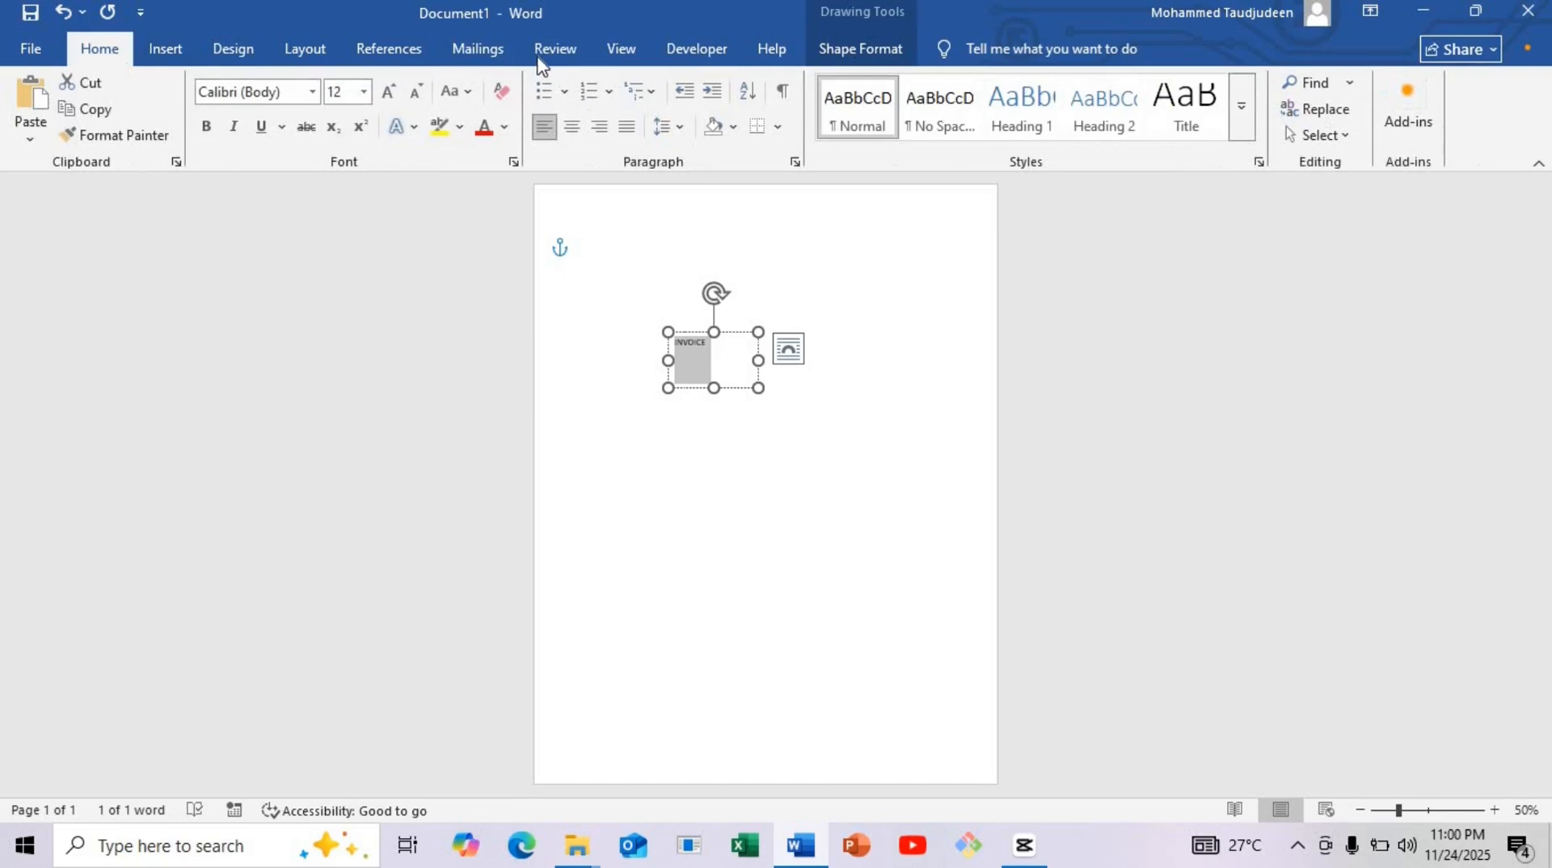
pyautogui.click(309, 91)
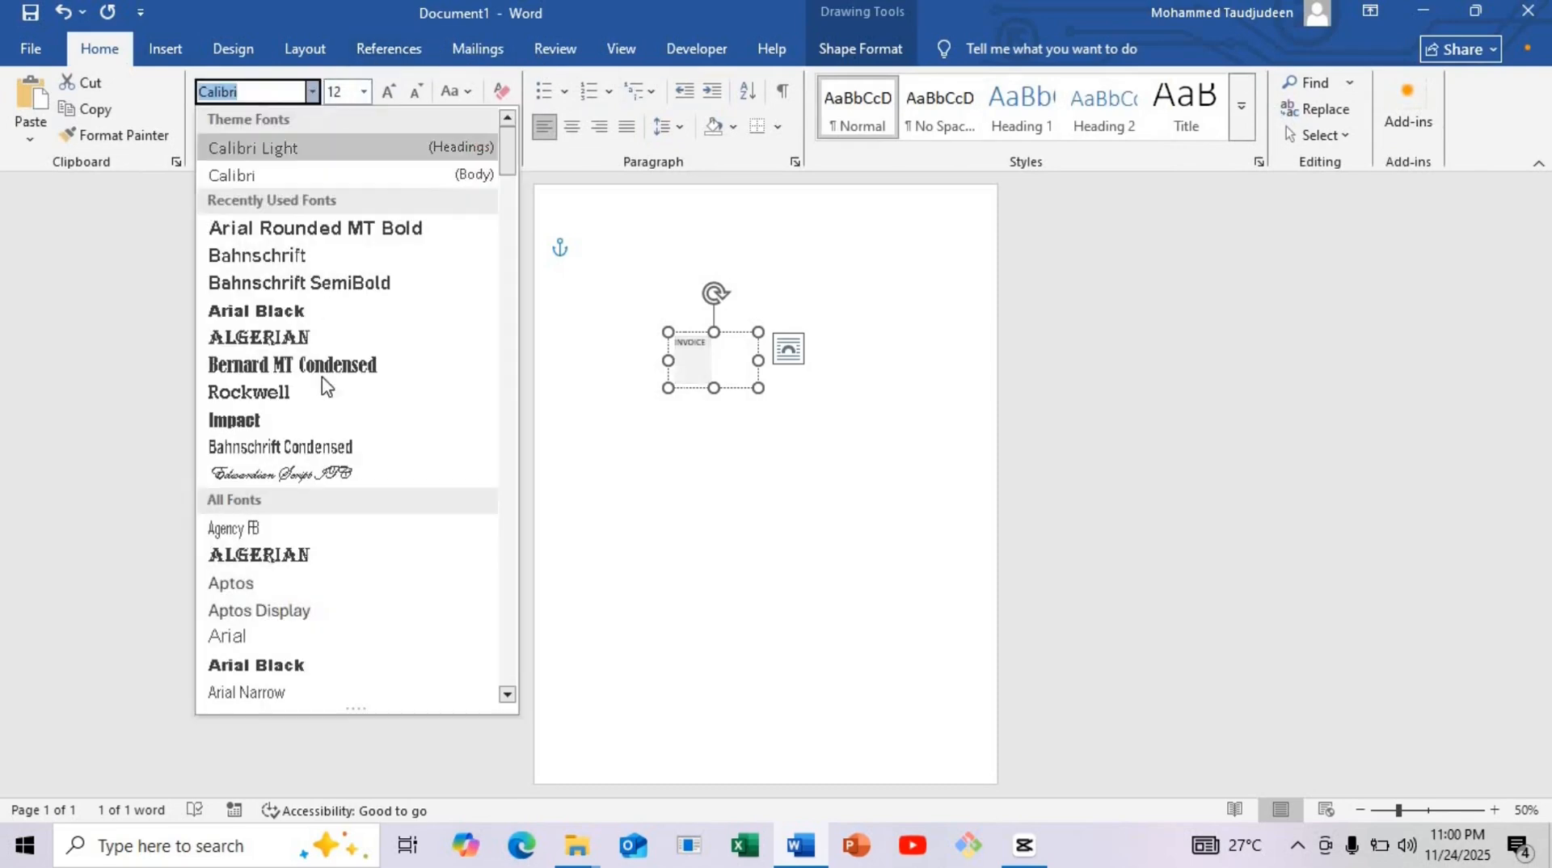
pyautogui.click(312, 337)
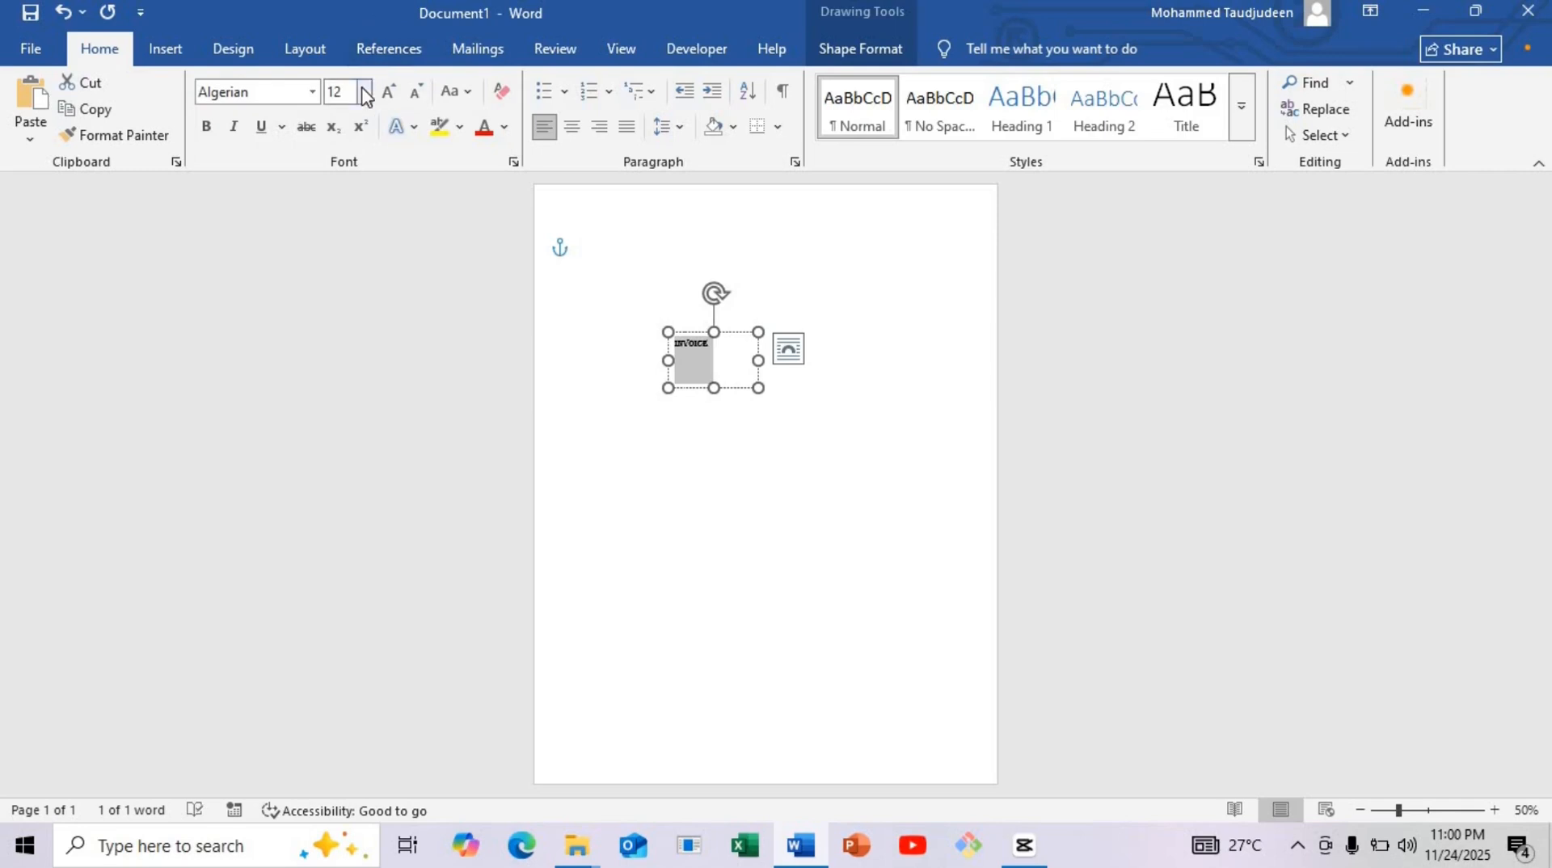
pyautogui.click(364, 91)
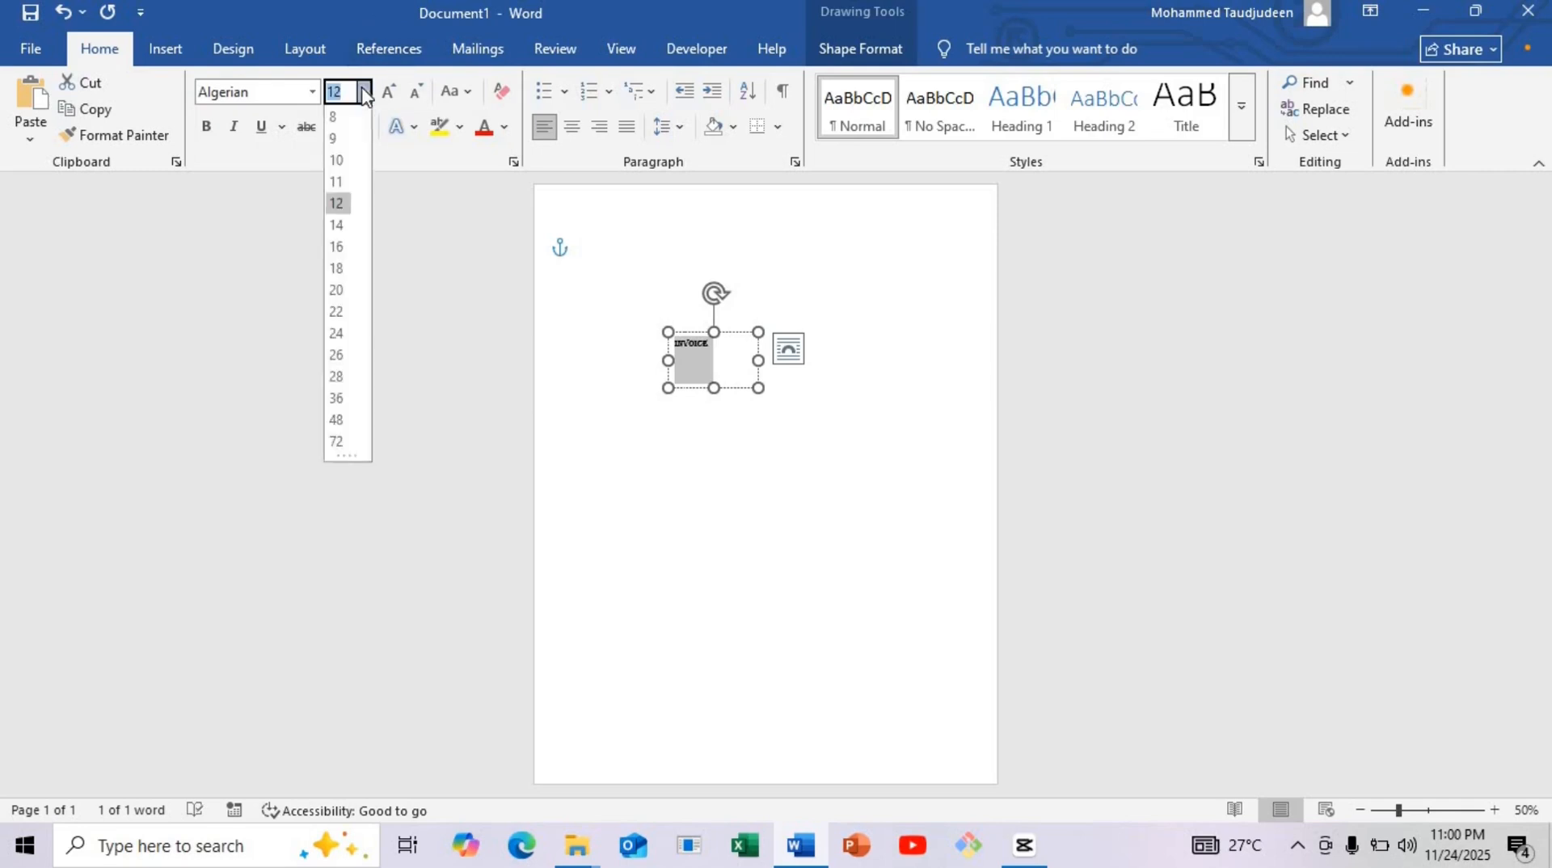
pyautogui.click(336, 380)
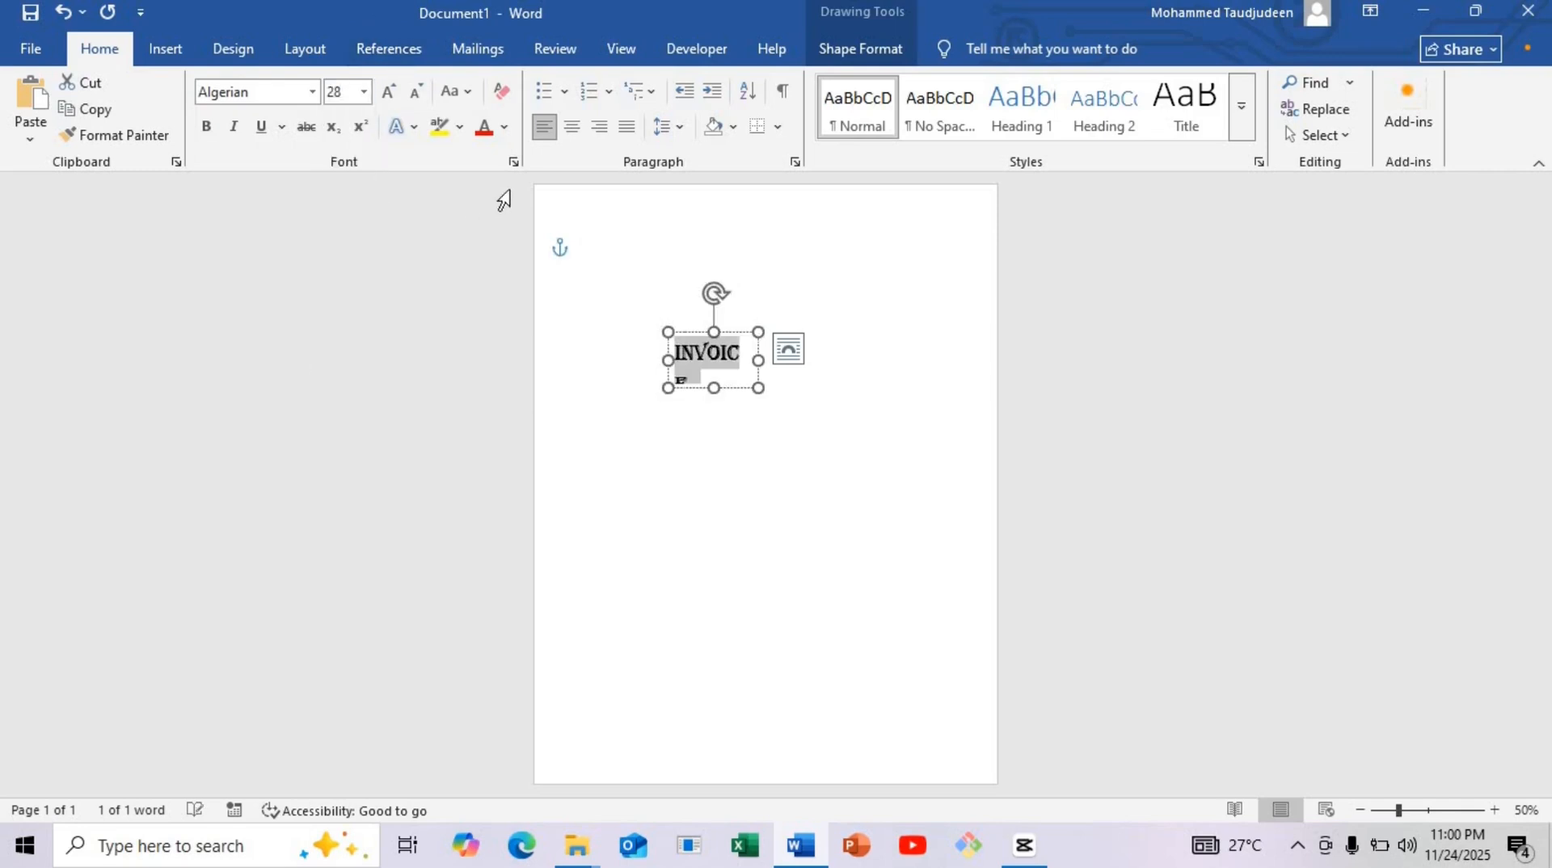
pyautogui.click(571, 127)
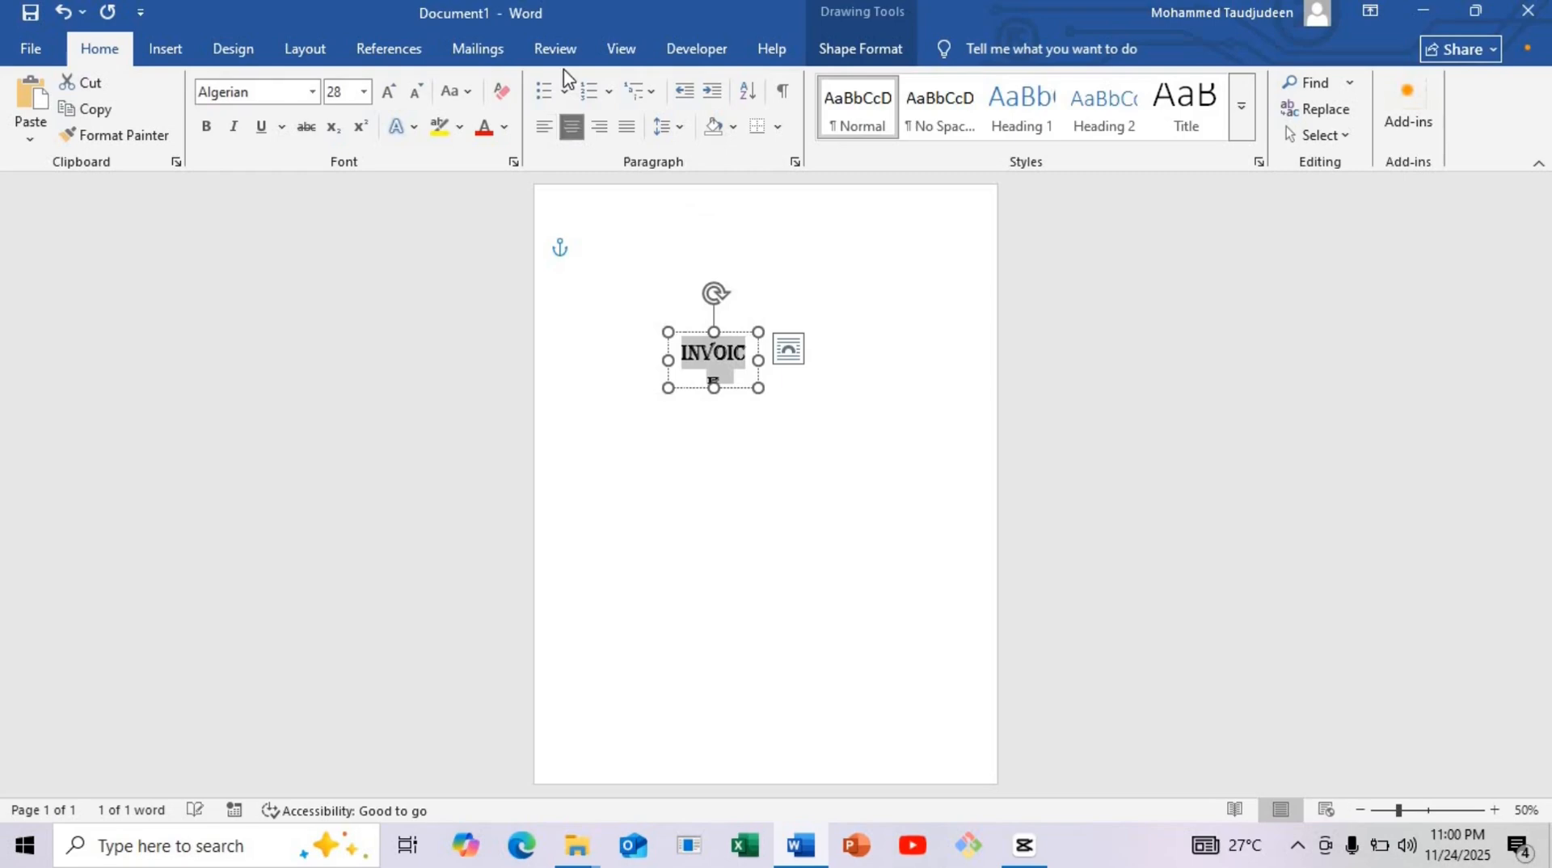
# Set the INVOICE paragraph's spacing after to 0 pt, and fit its text box around the word at the page's top centre.
pyautogui.click(307, 50)
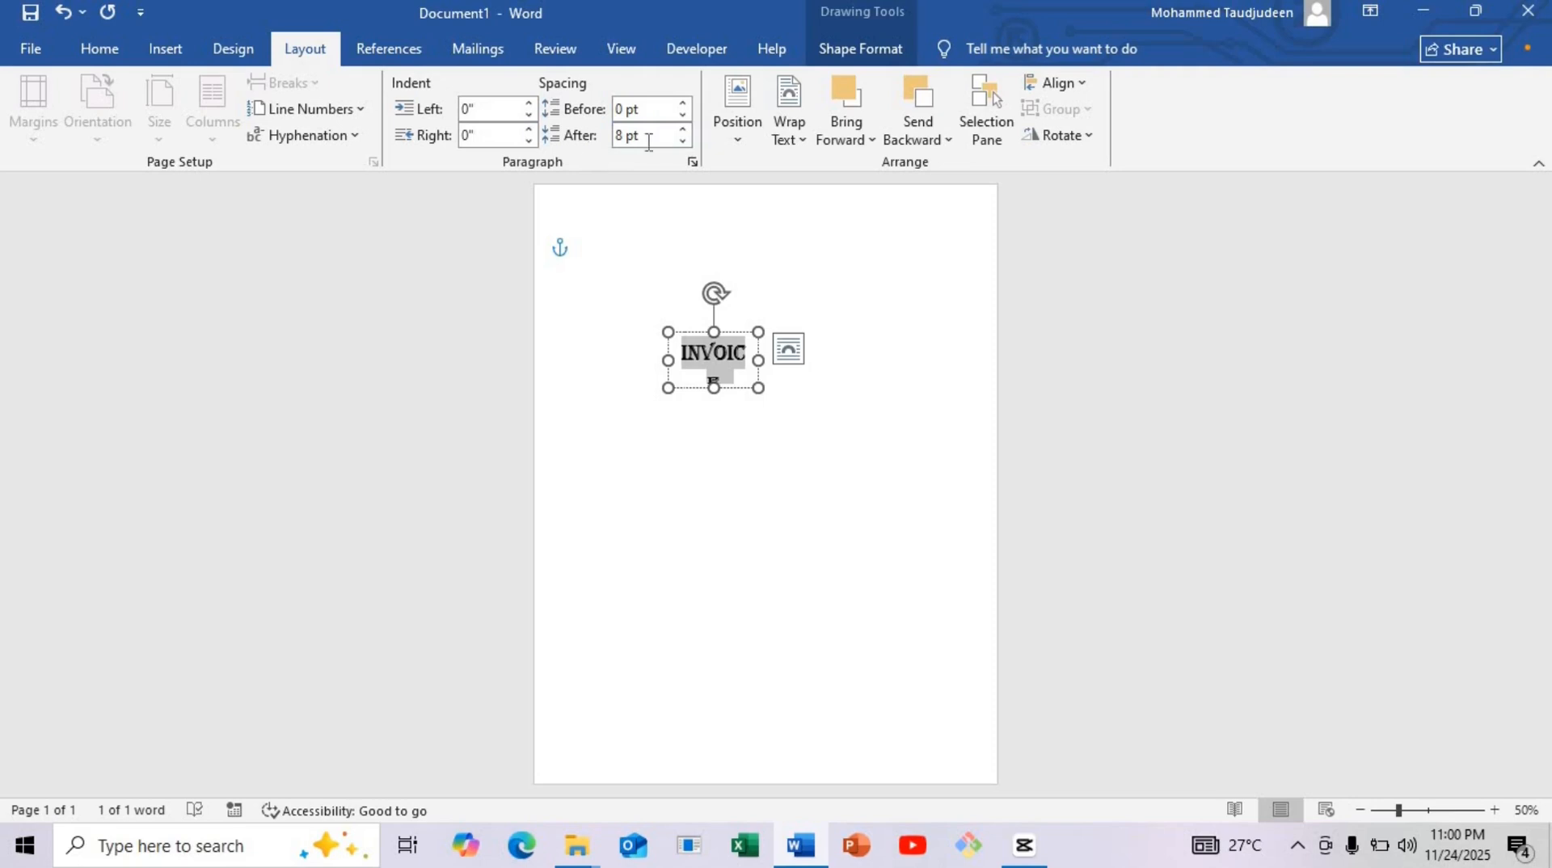
pyautogui.click(683, 140)
pyautogui.moveTo(768, 356); pyautogui.dragTo(762, 254)
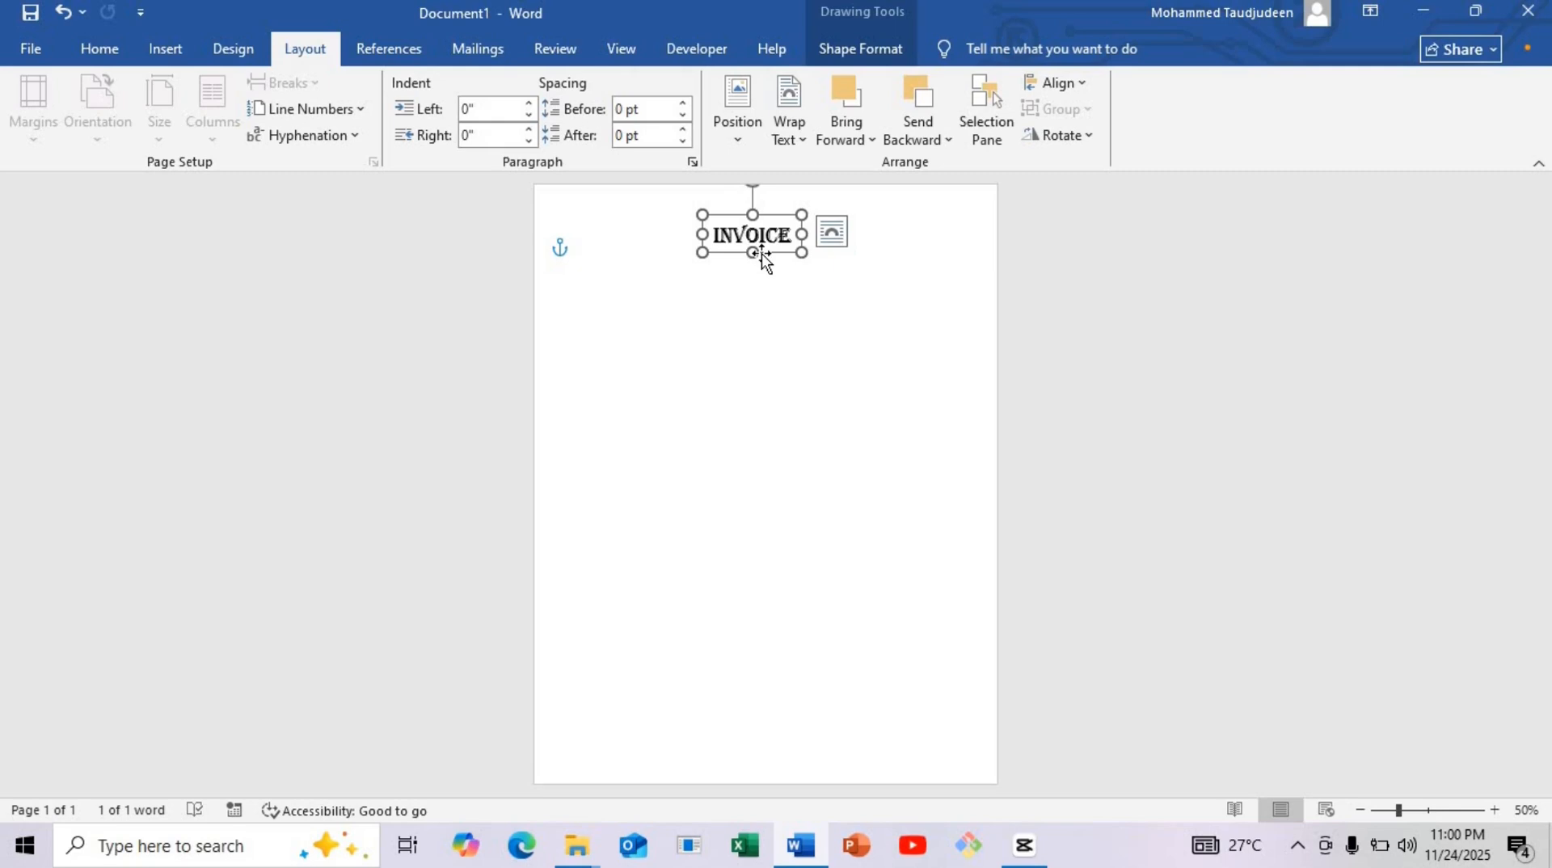
# Duplicate the INVOICE text box to the lower left of the title and replace the copy's text with DATE.
pyautogui.moveTo(762, 257); pyautogui.dragTo(639, 315)
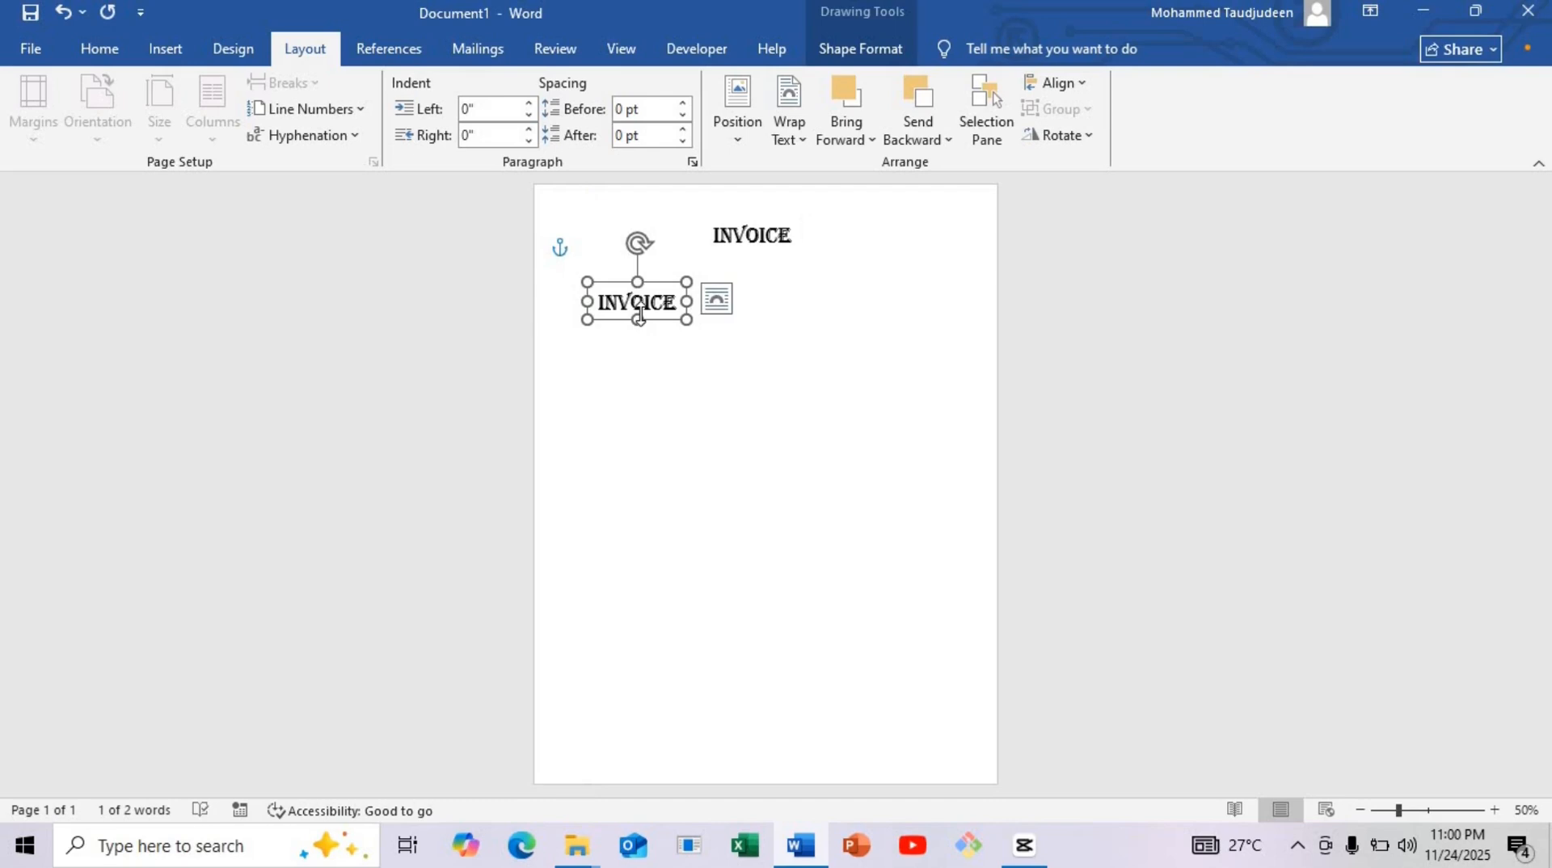
pyautogui.doubleClick(643, 313)
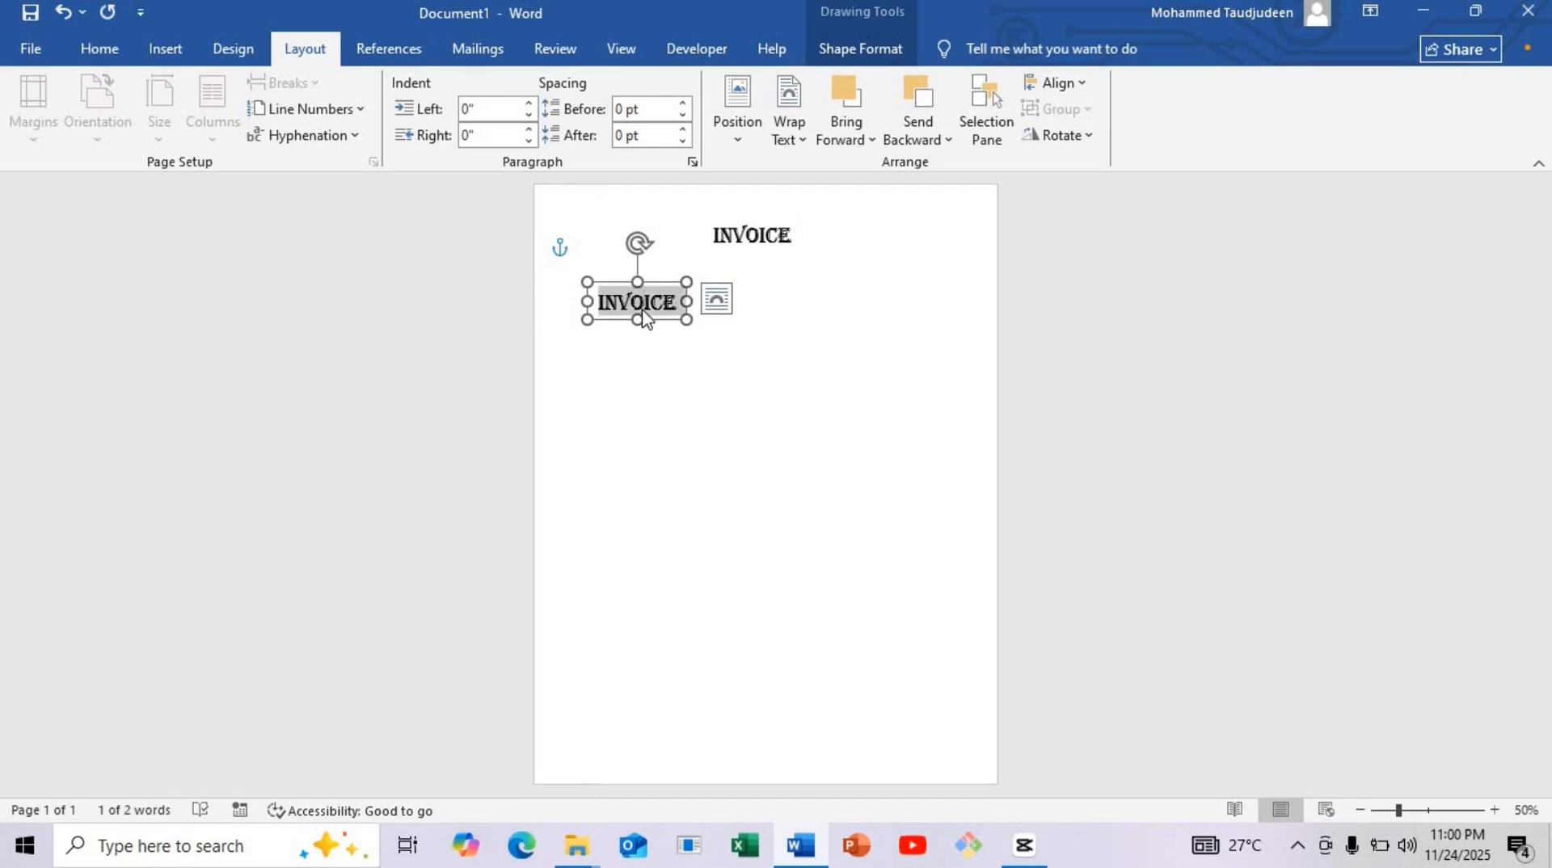
pyautogui.write('DATE')
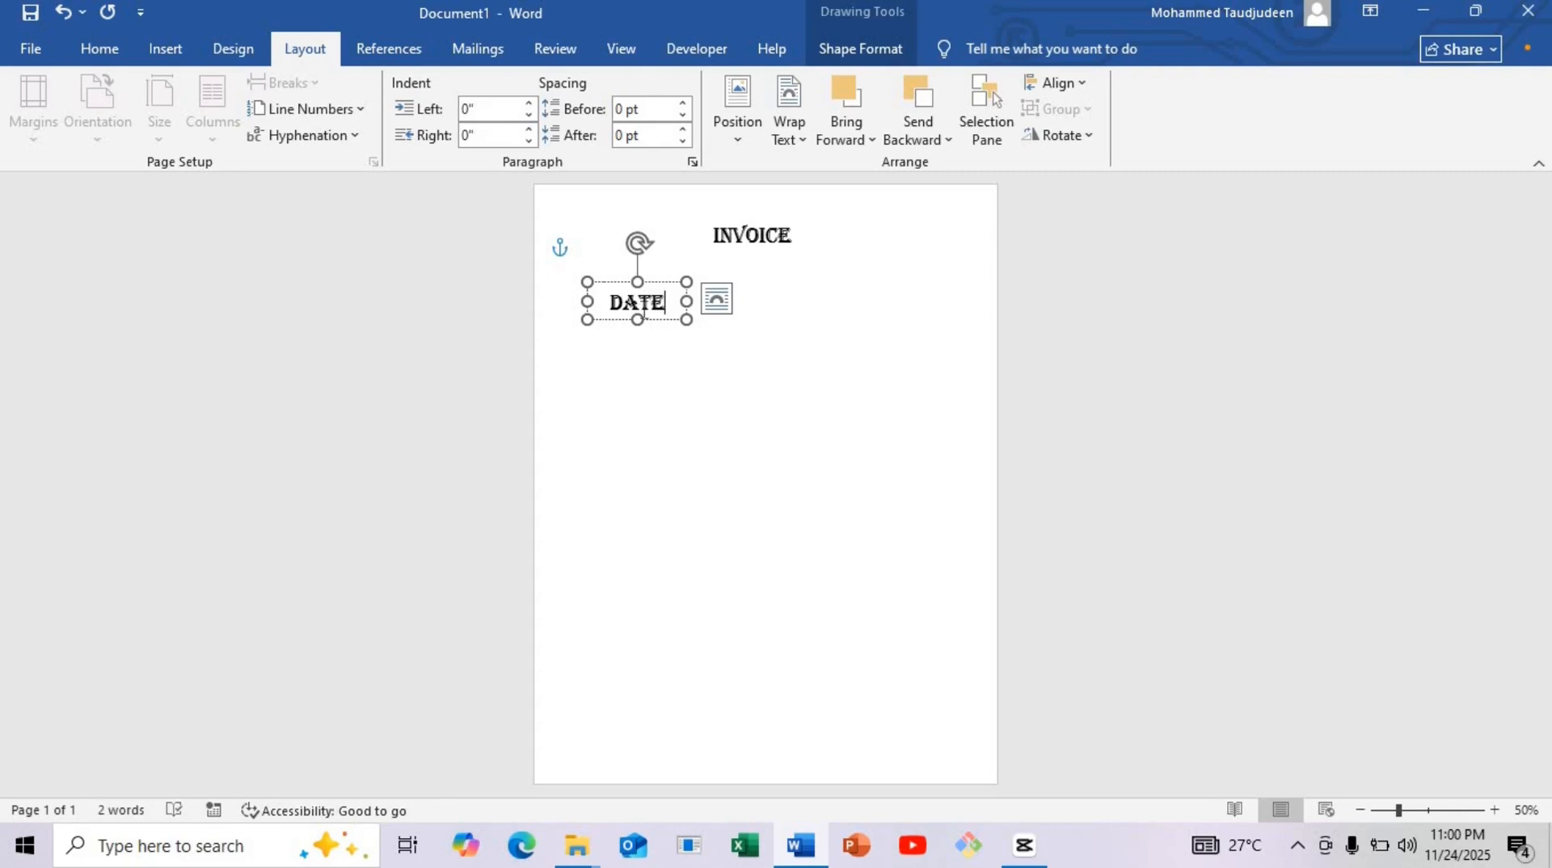
# Format DATE in Bahnschrift SemiBold, size 14, and move its text box near the page's left edge just below the title.
pyautogui.doubleClick(644, 312)
pyautogui.click(128, 62)
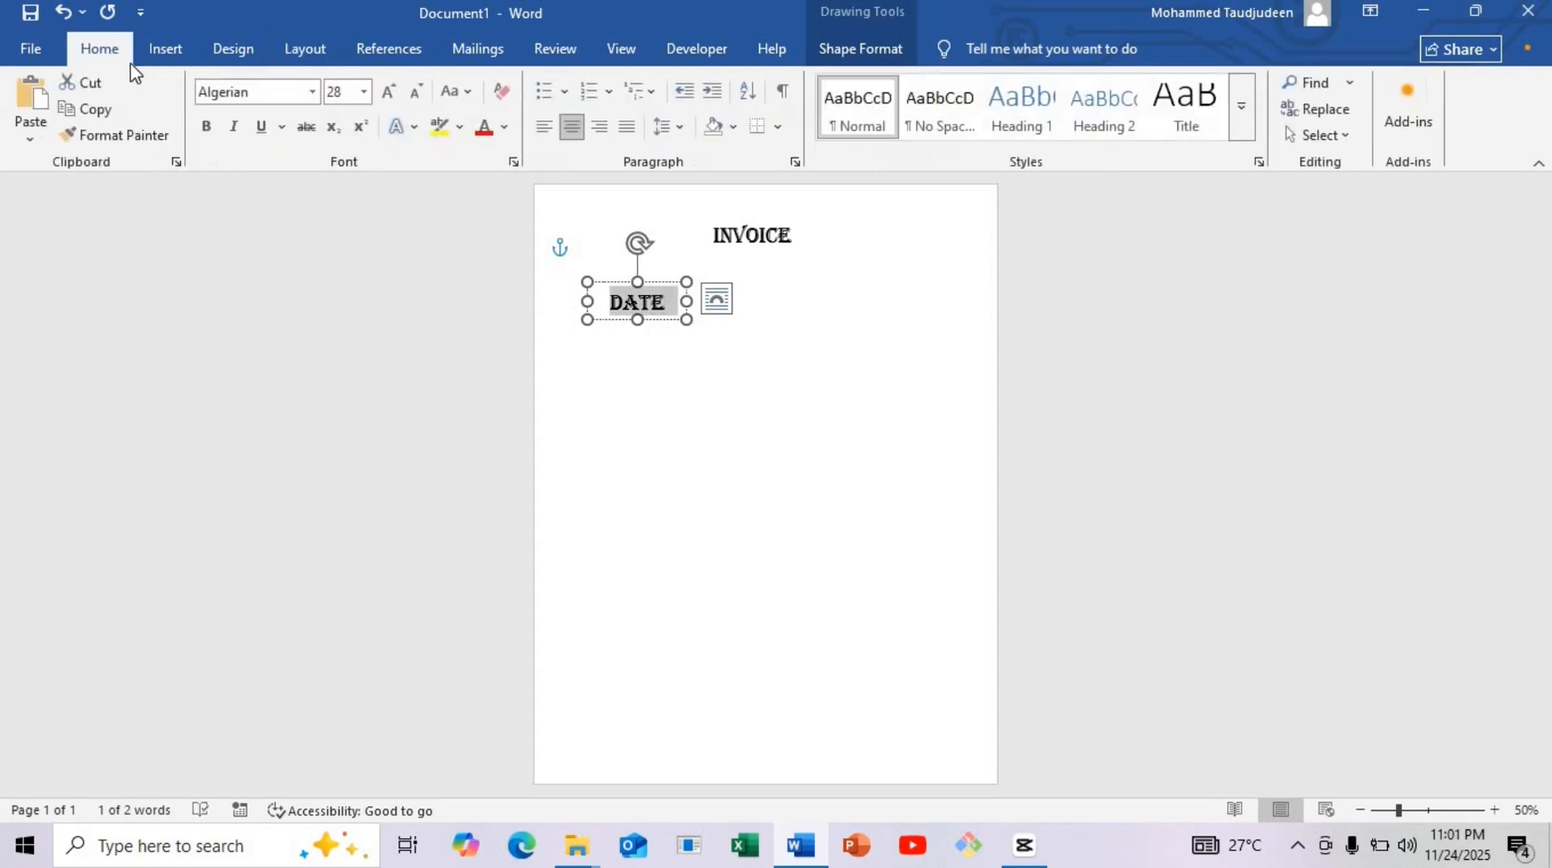
pyautogui.click(312, 92)
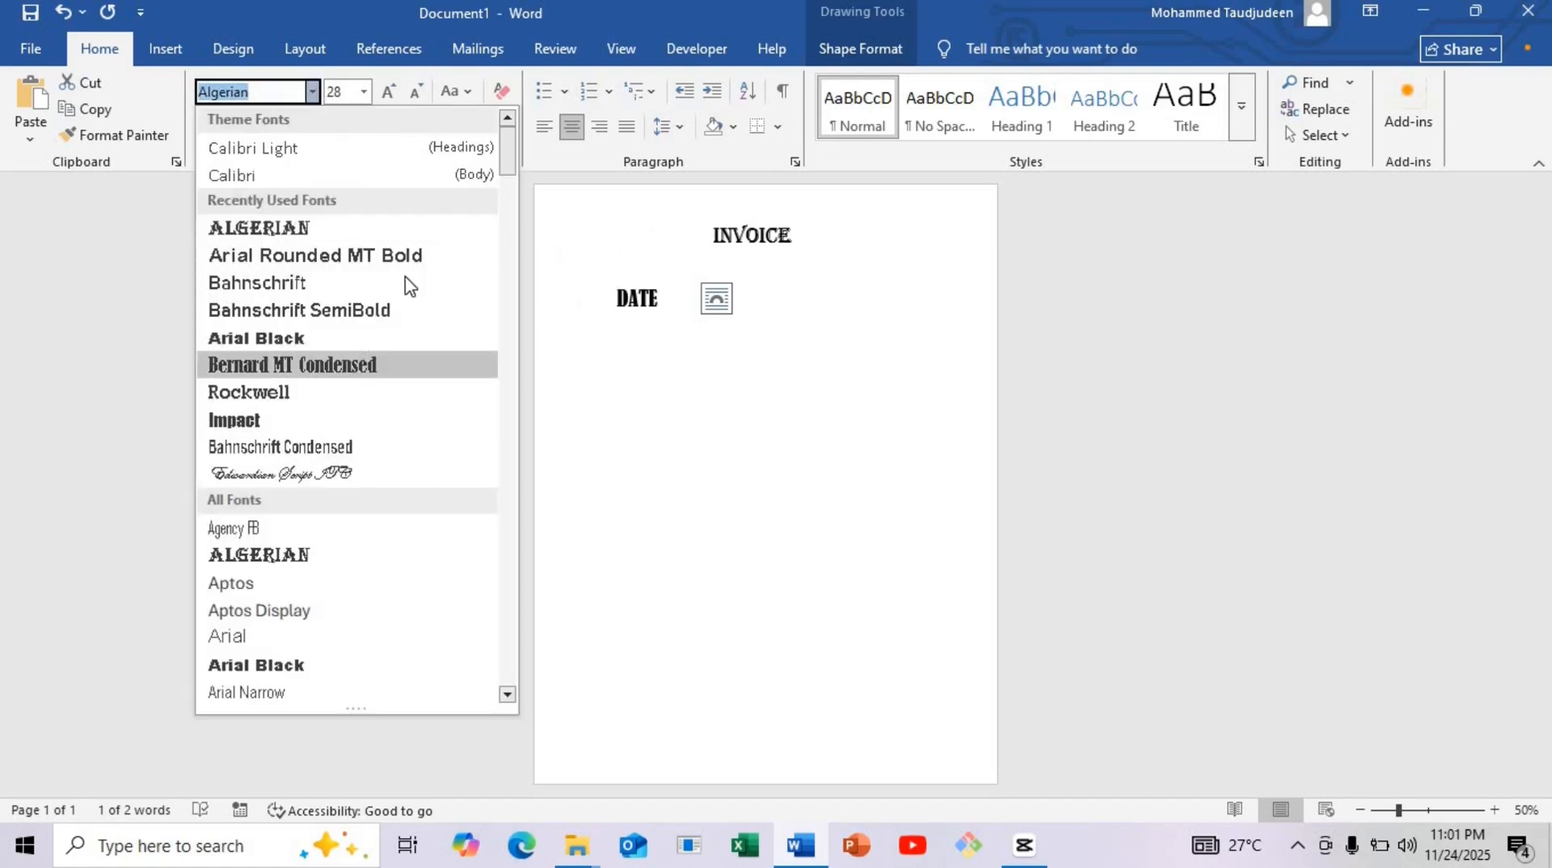
pyautogui.click(400, 311)
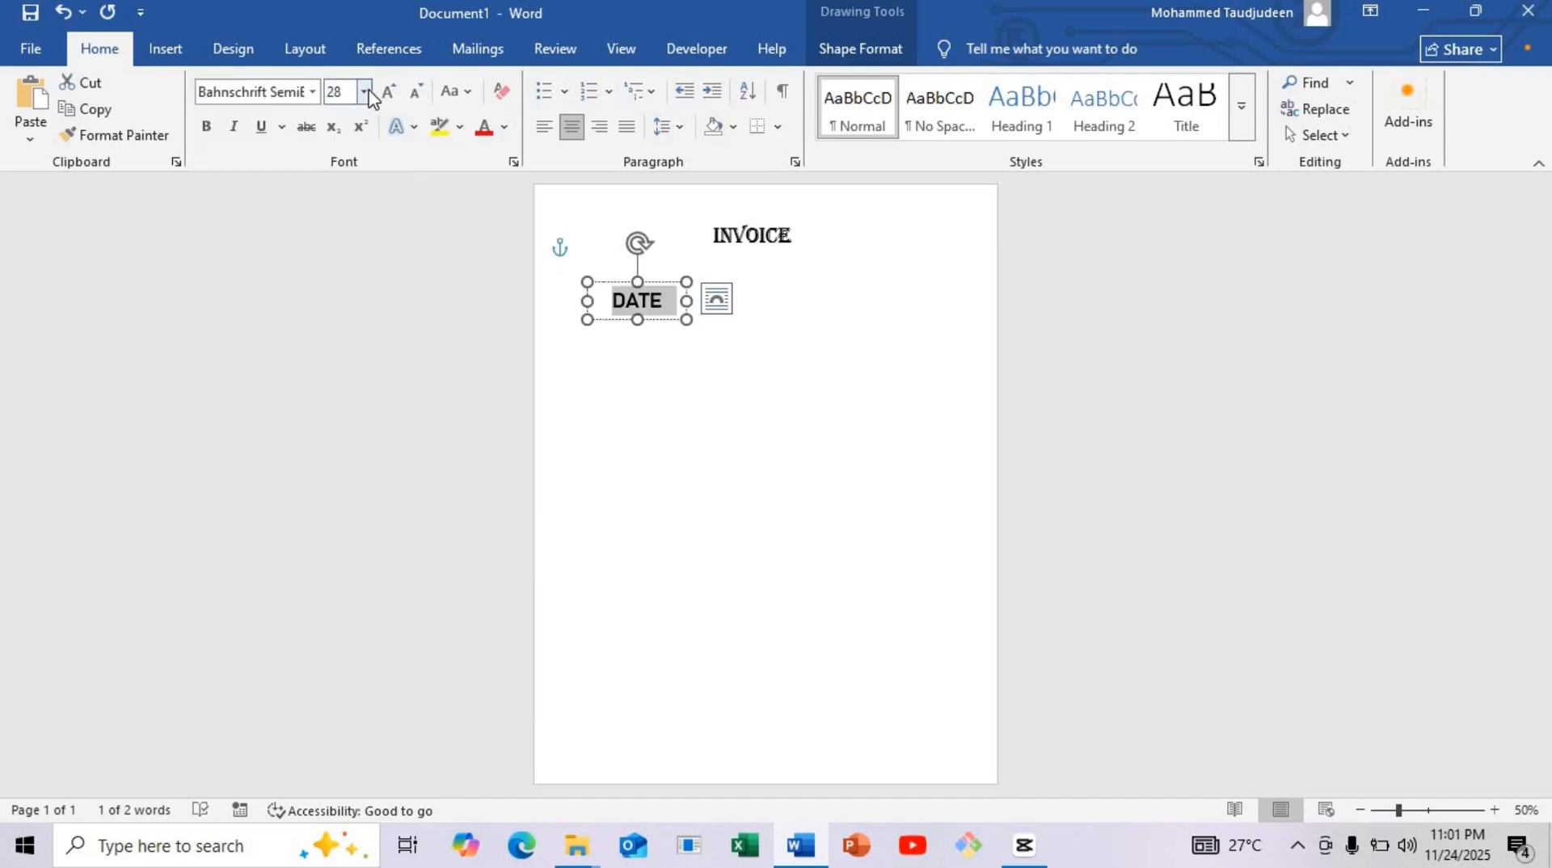
pyautogui.click(365, 92)
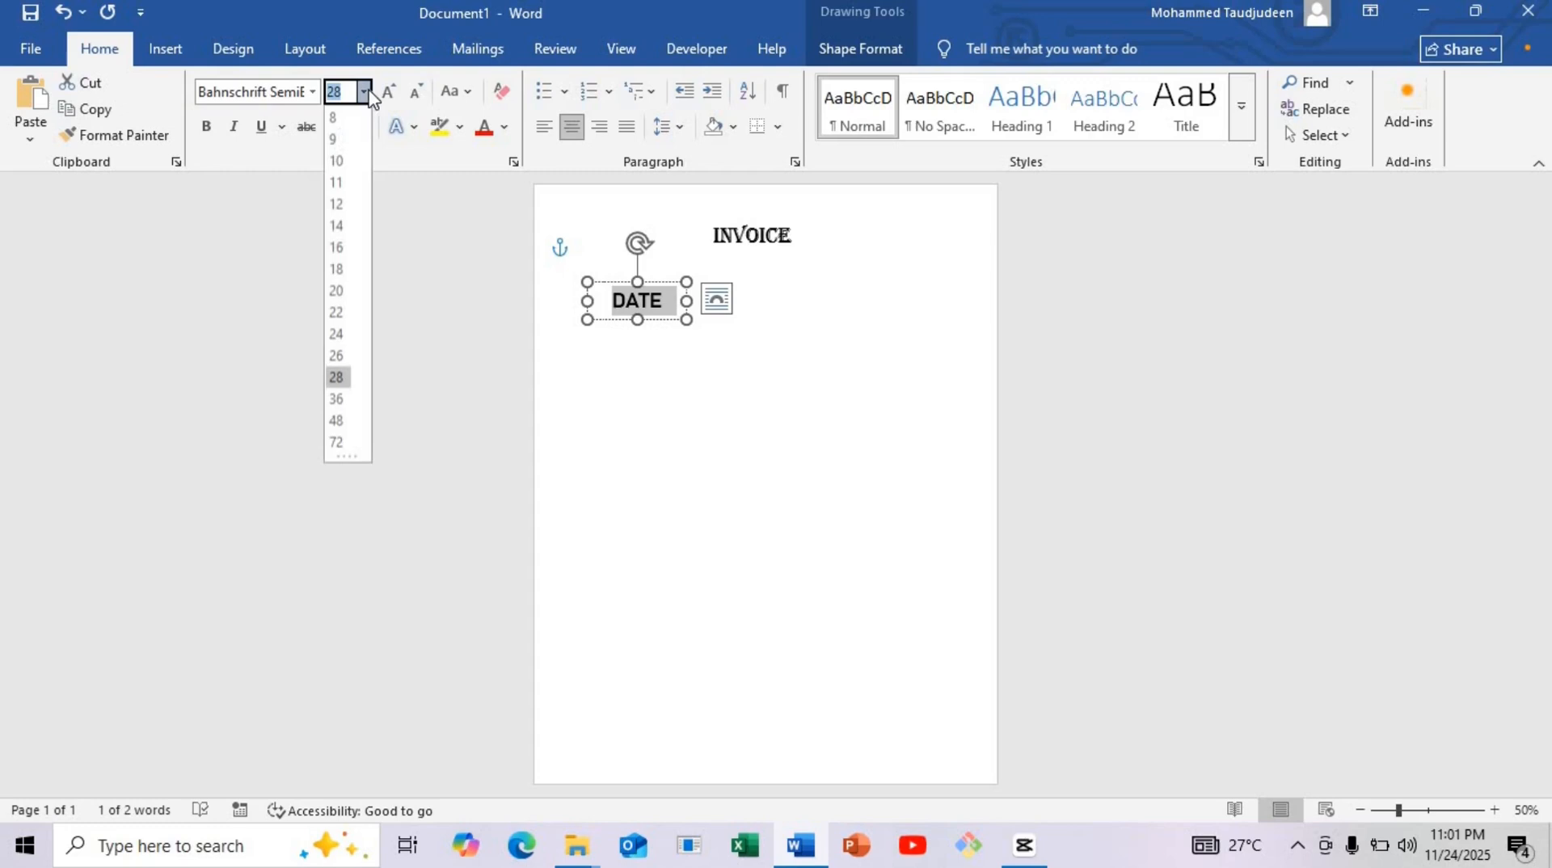
pyautogui.click(338, 227)
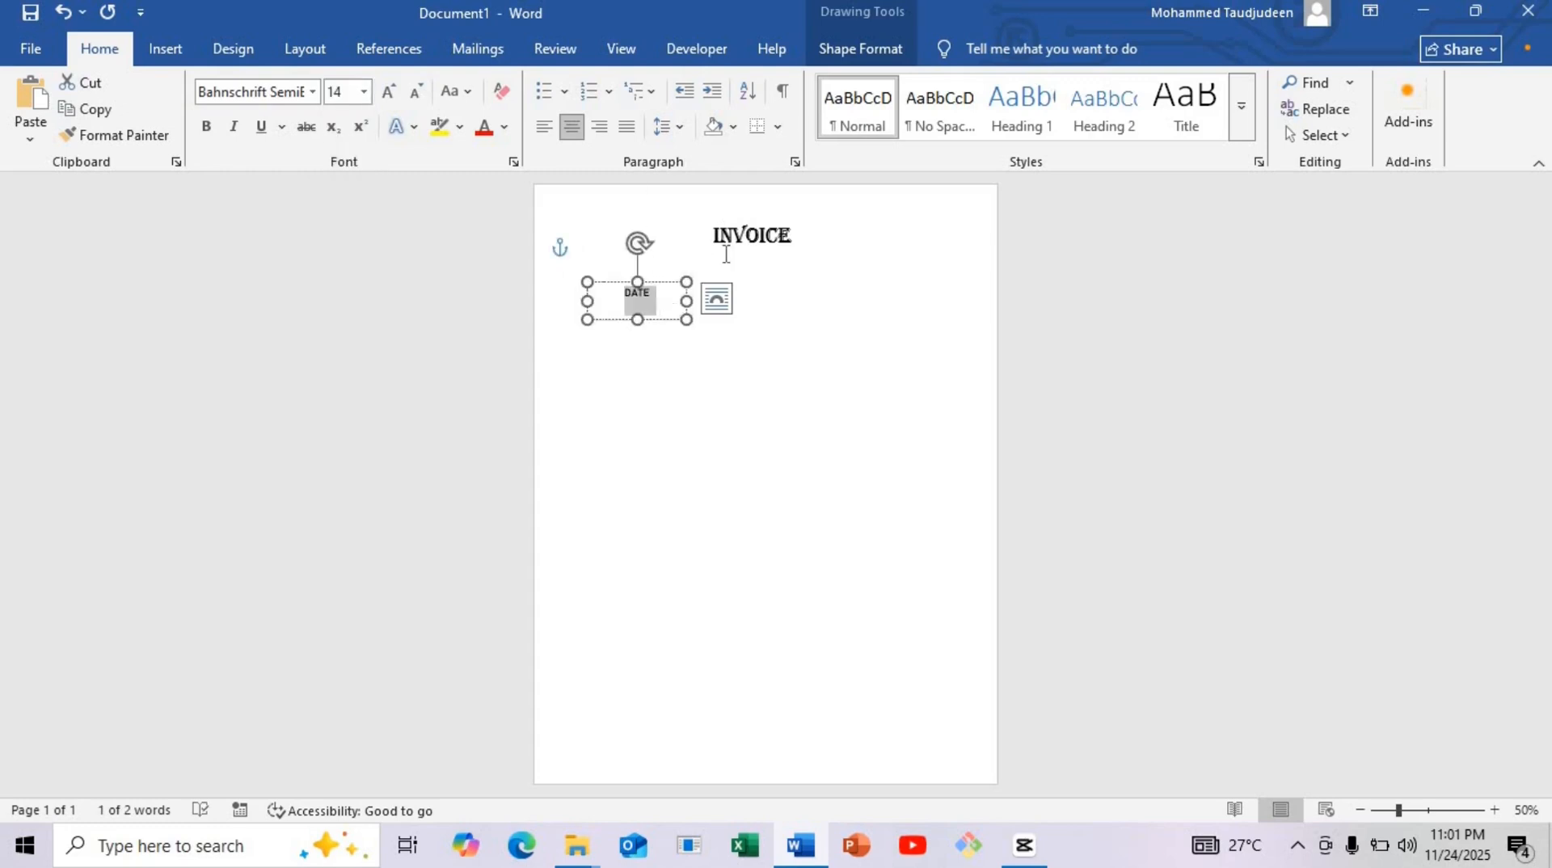
pyautogui.moveTo(684, 319); pyautogui.dragTo(599, 271)
pyautogui.click(788, 301)
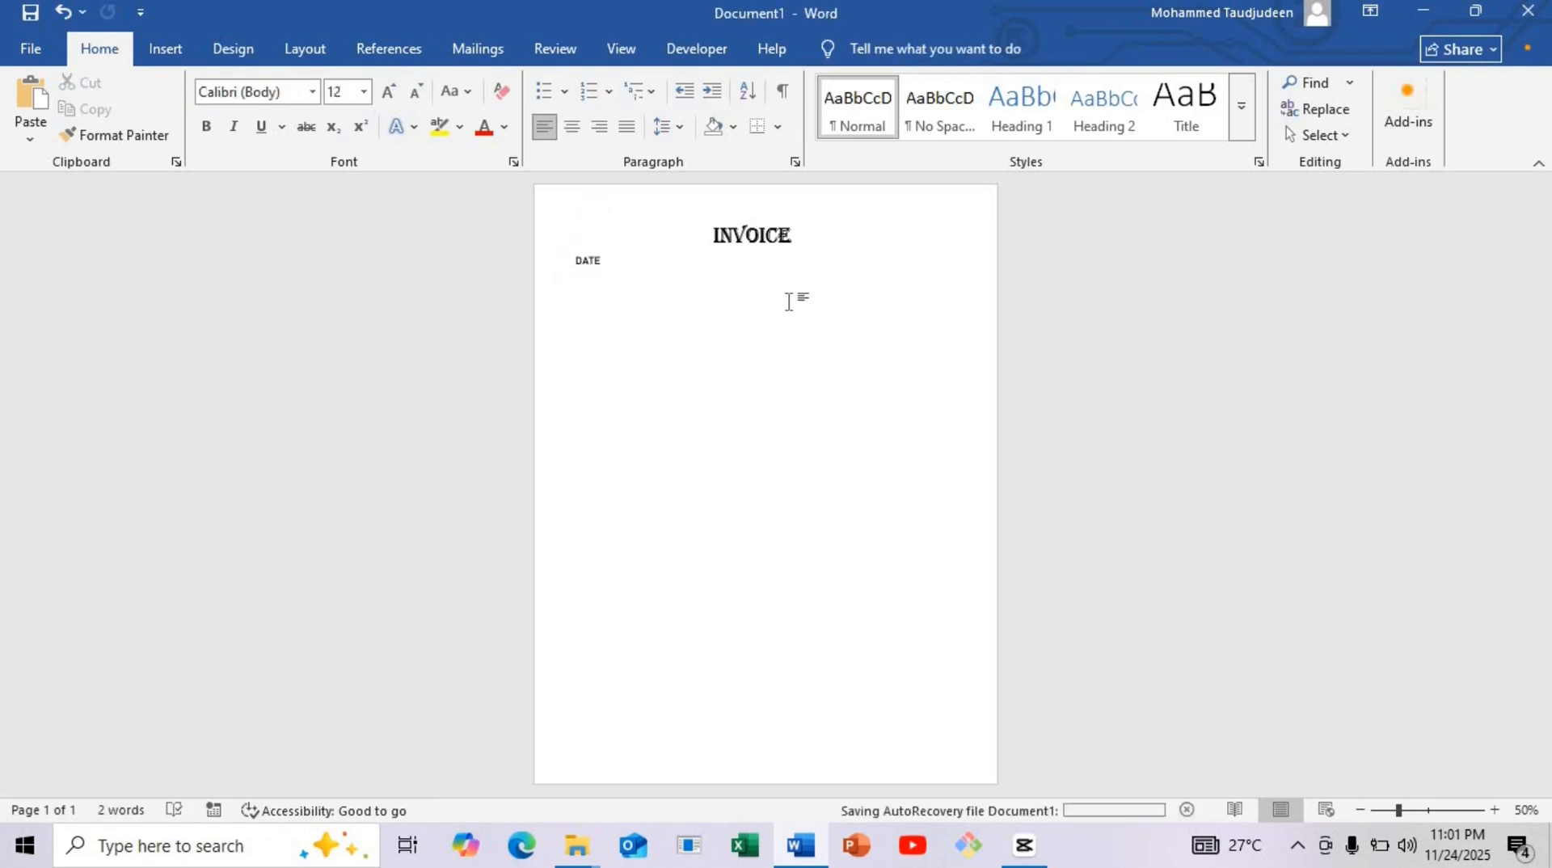
# Insert a 1" by 1" rectangle shape below the INVOICE title.
pyautogui.click(168, 49)
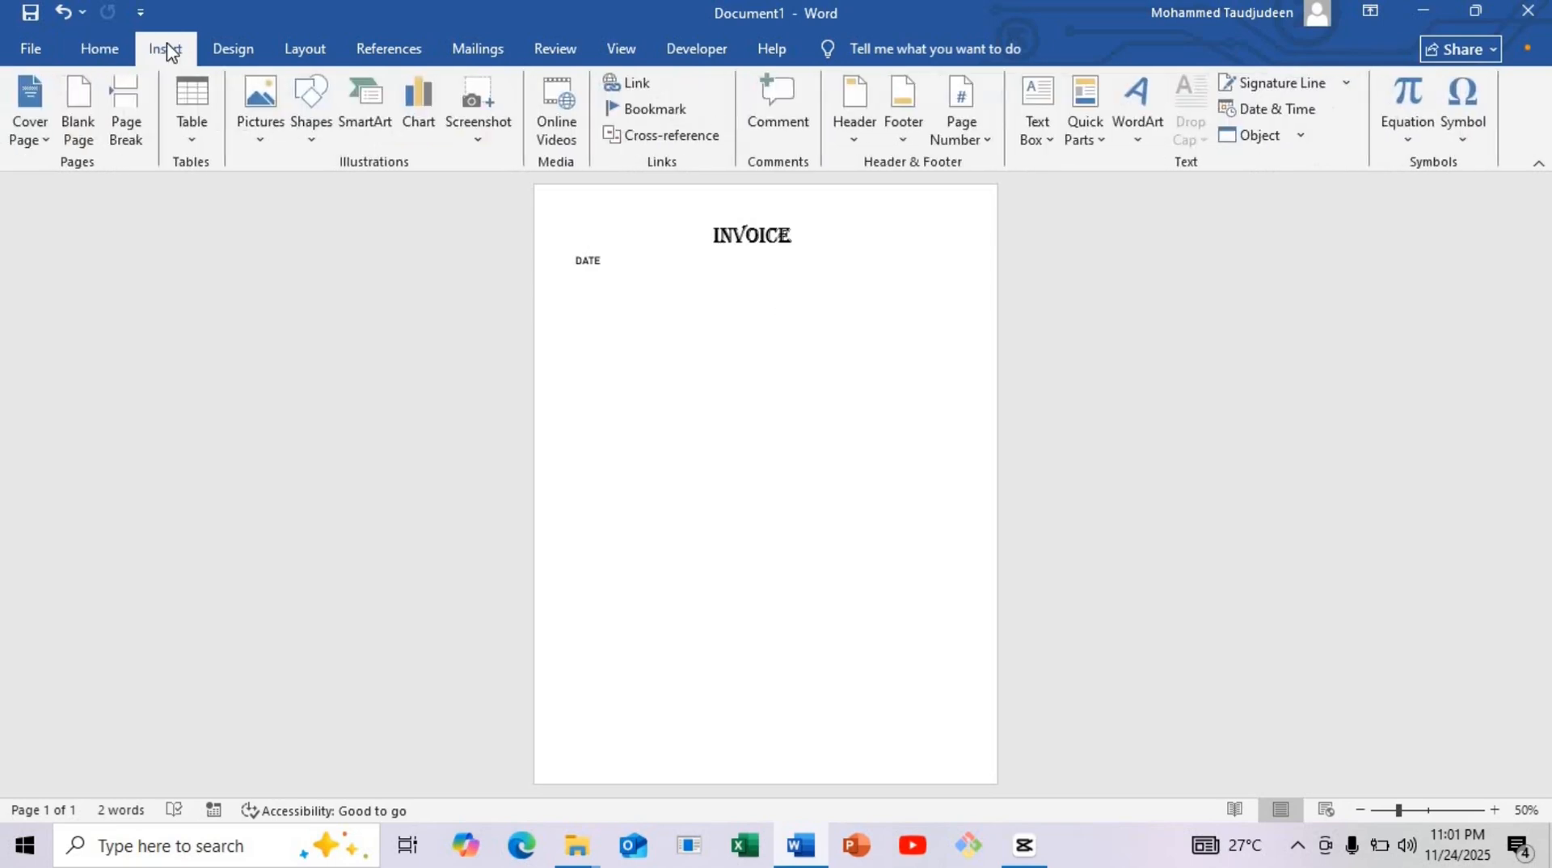
pyautogui.click(298, 129)
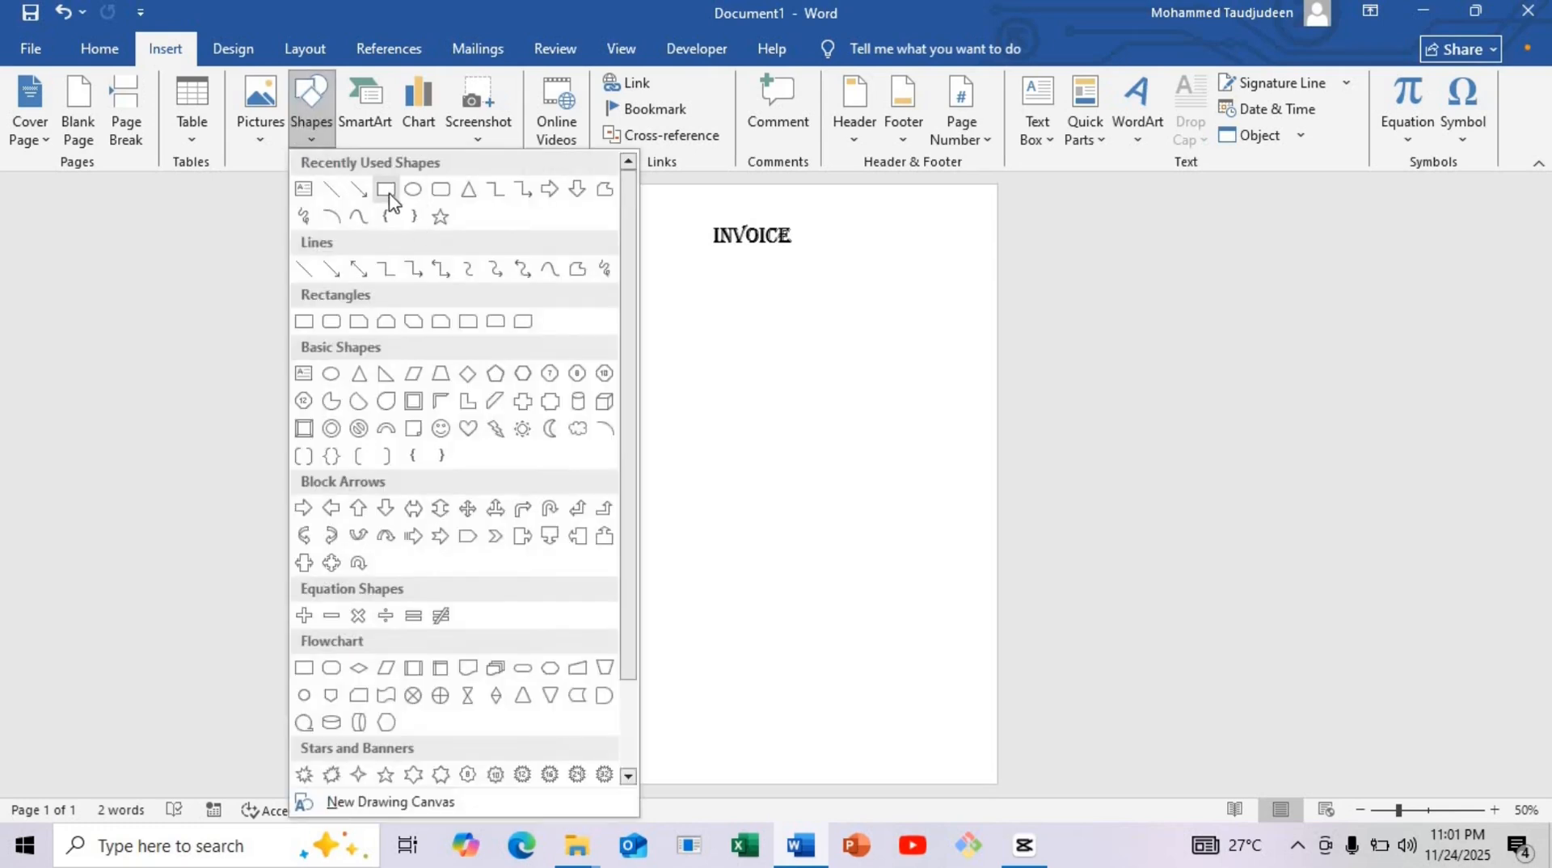
pyautogui.click(390, 197)
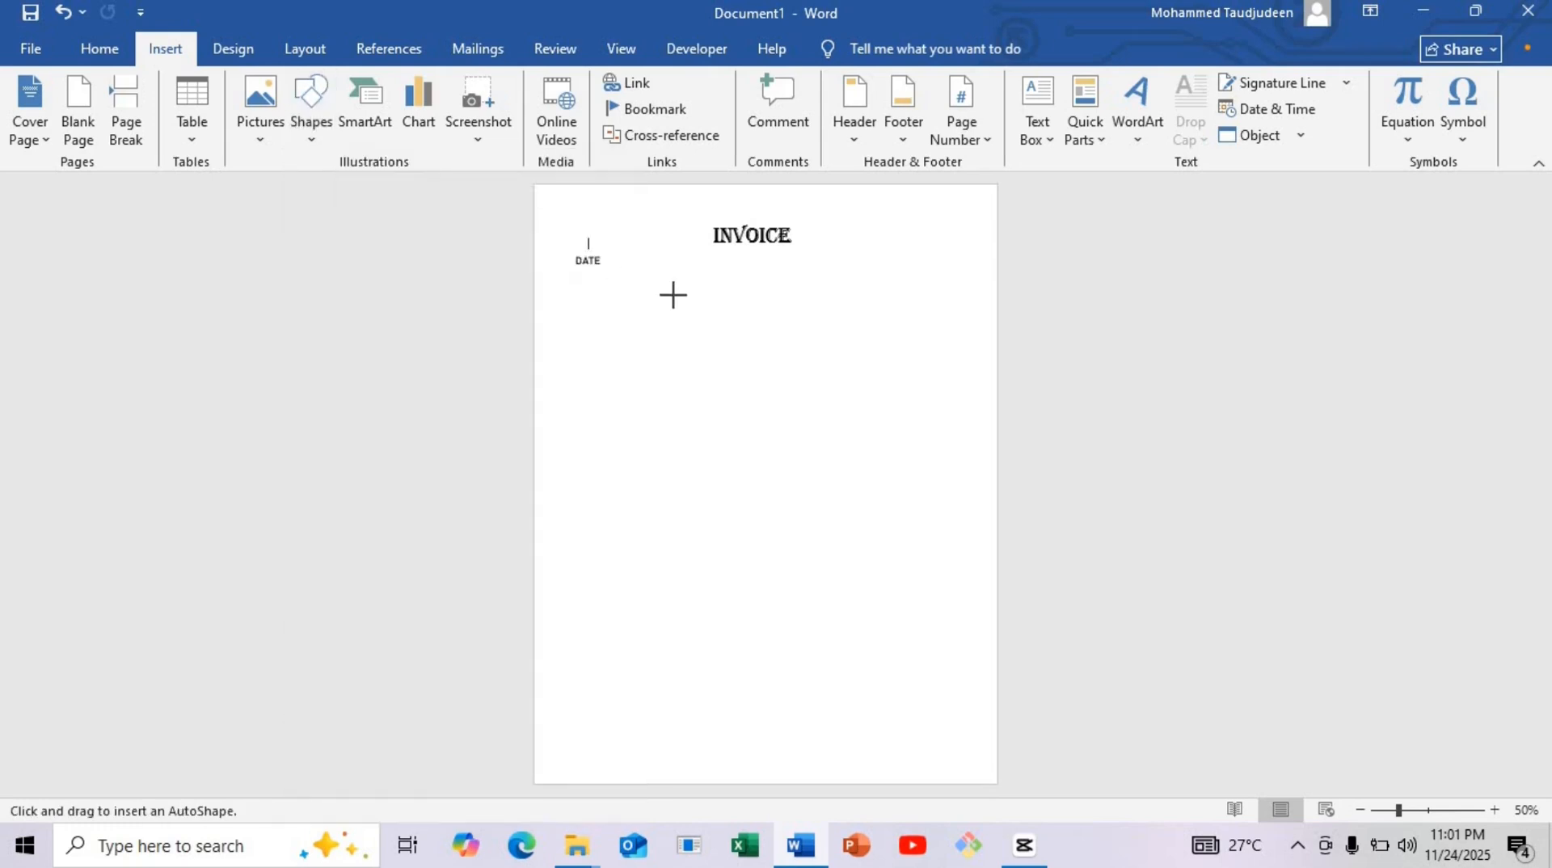
pyautogui.click(683, 299)
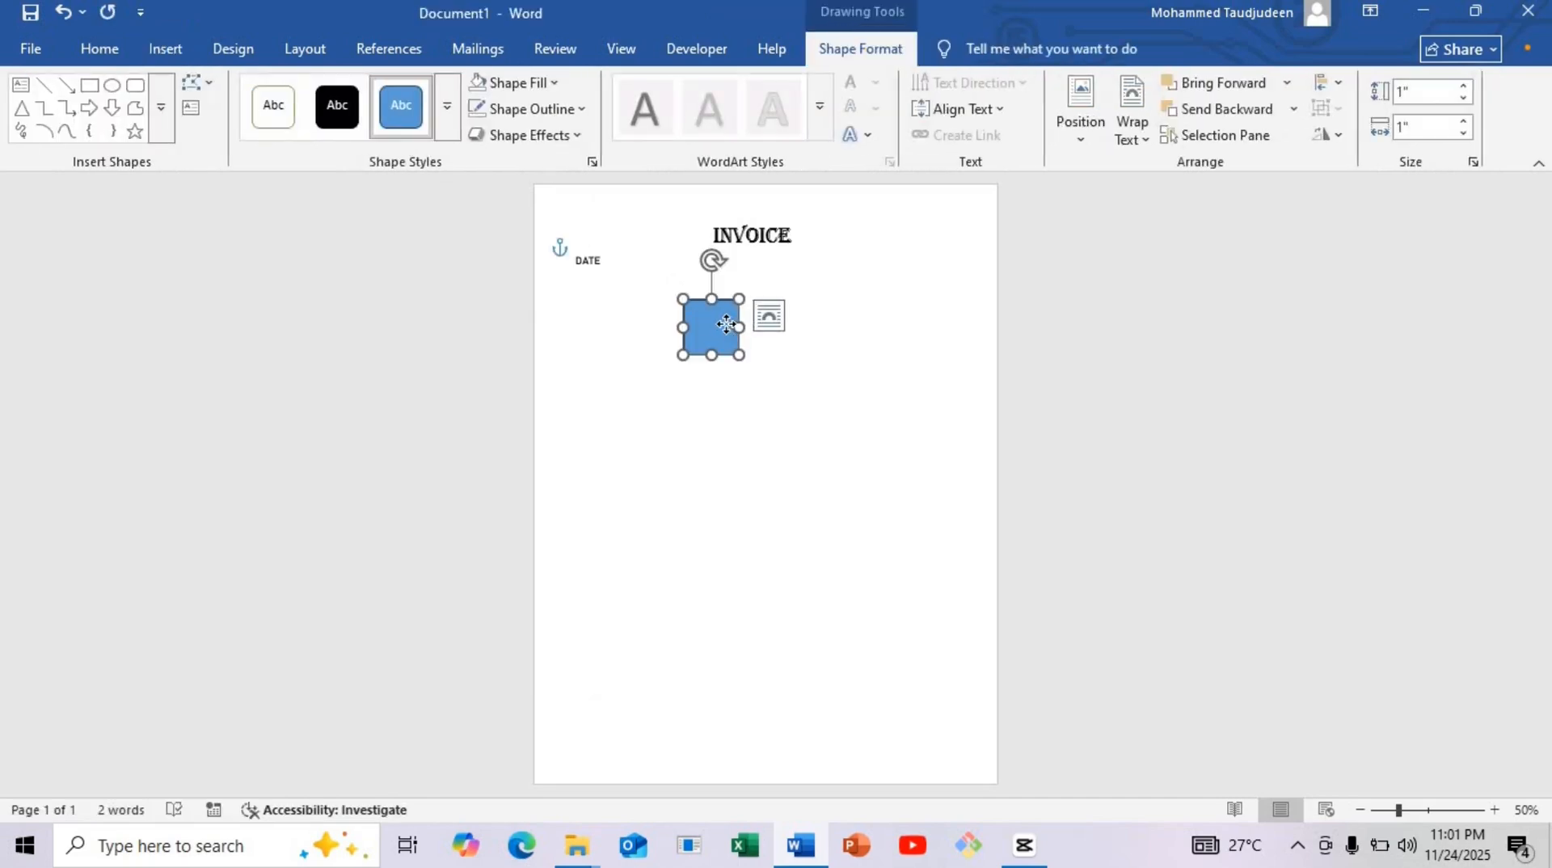
# Remove the fill from the rectangle below the INVOICE title.
pyautogui.rightClick(726, 324)
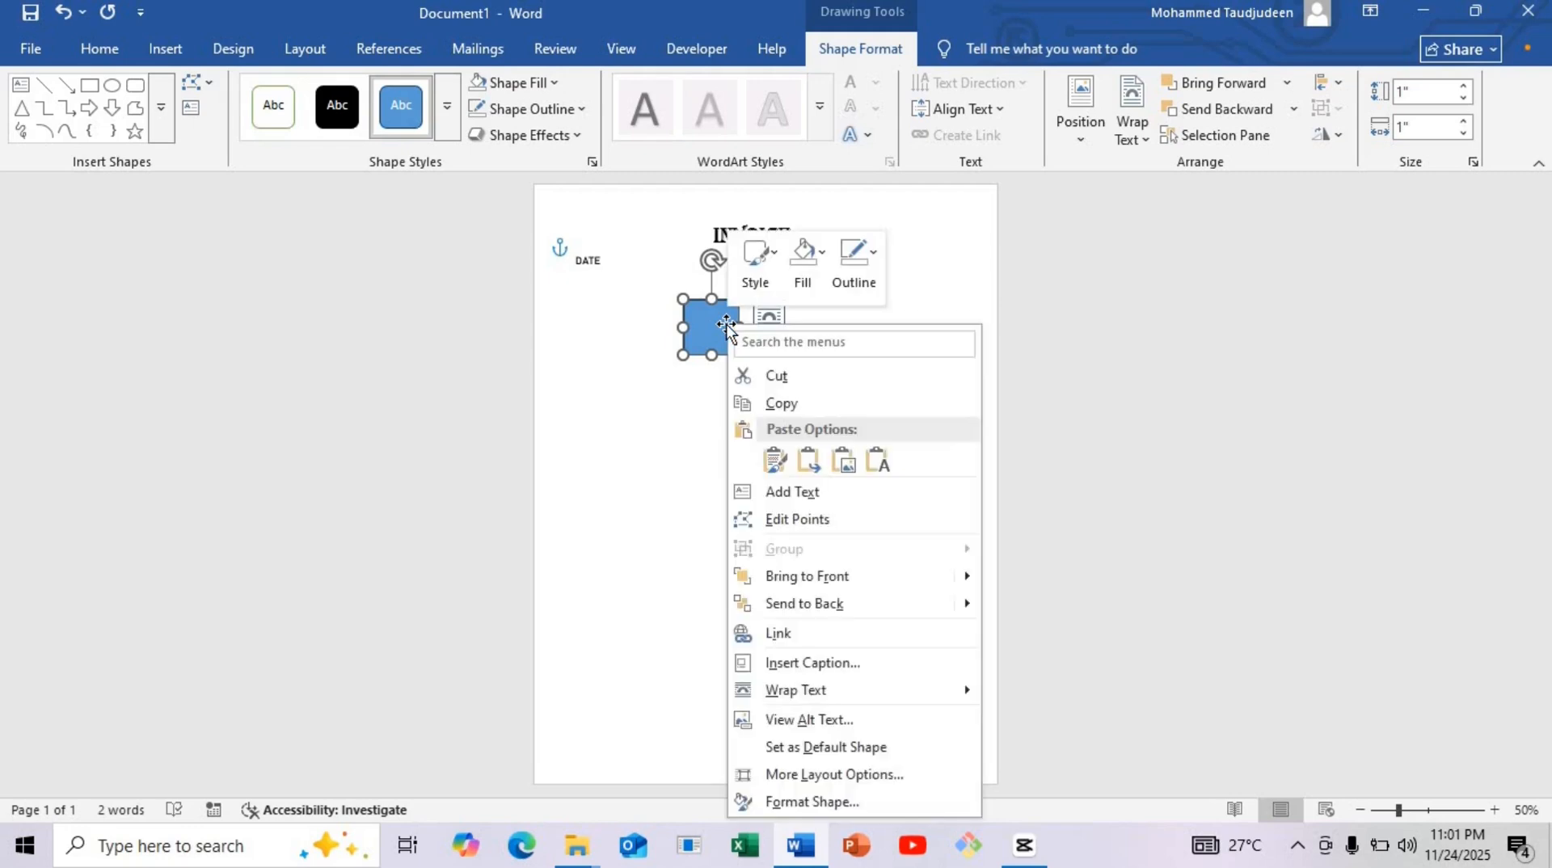
pyautogui.click(811, 802)
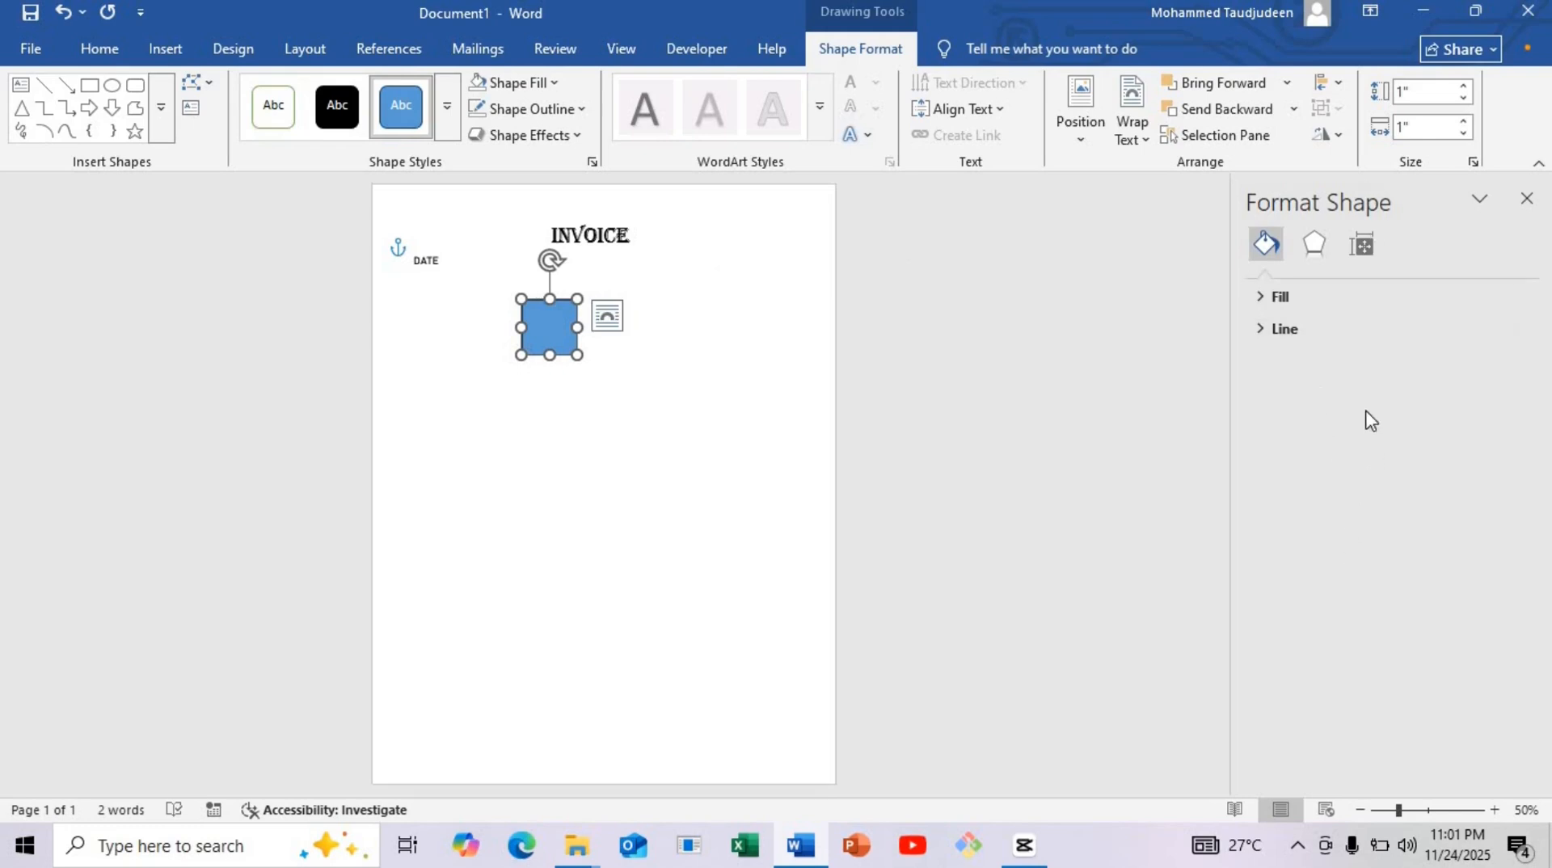
pyautogui.click(1277, 298)
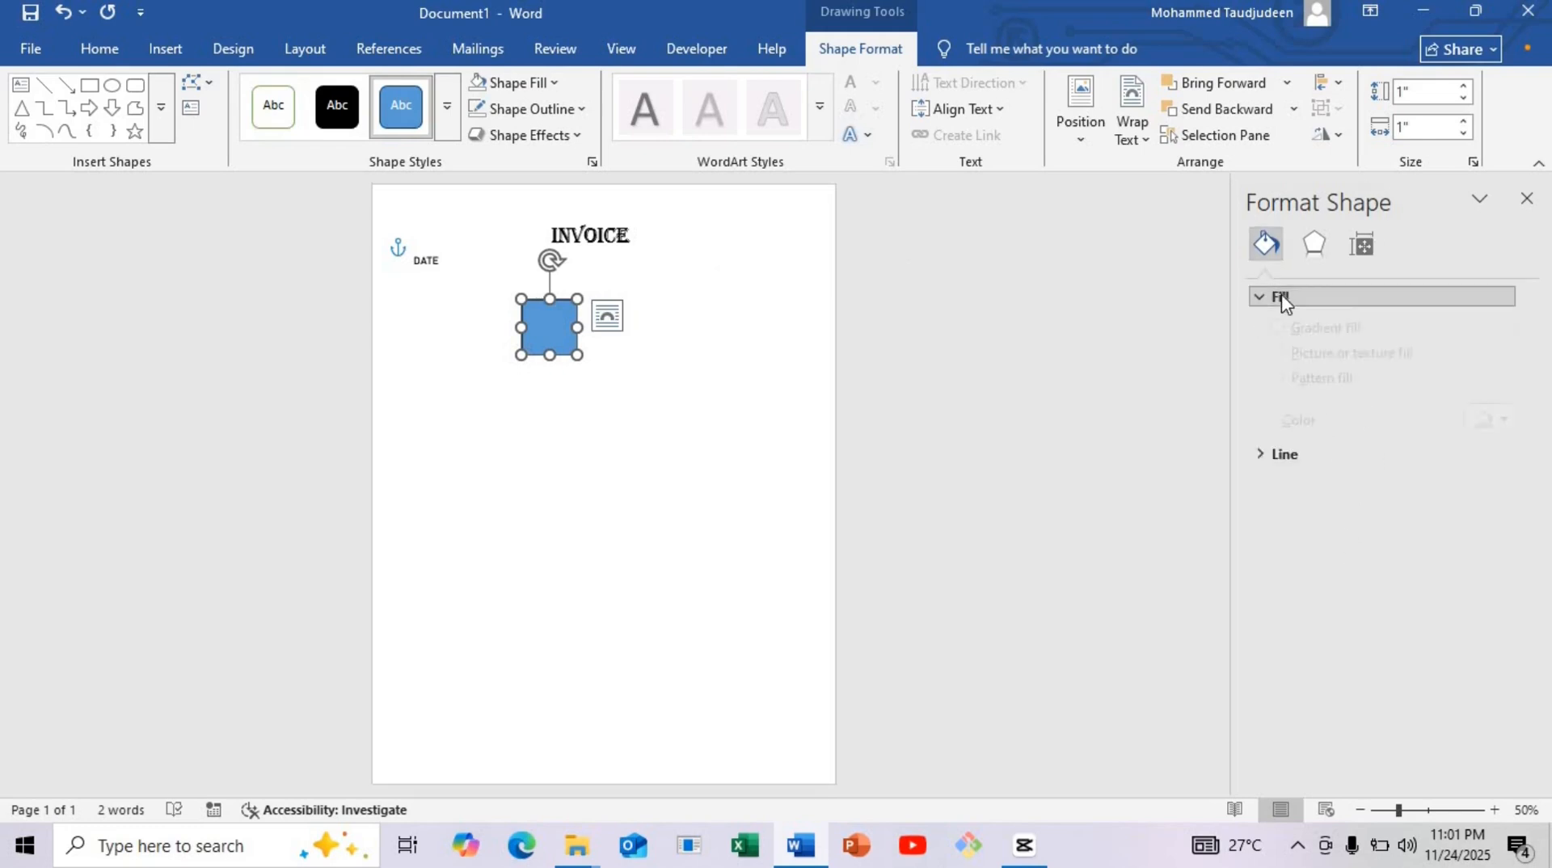
pyautogui.click(1285, 333)
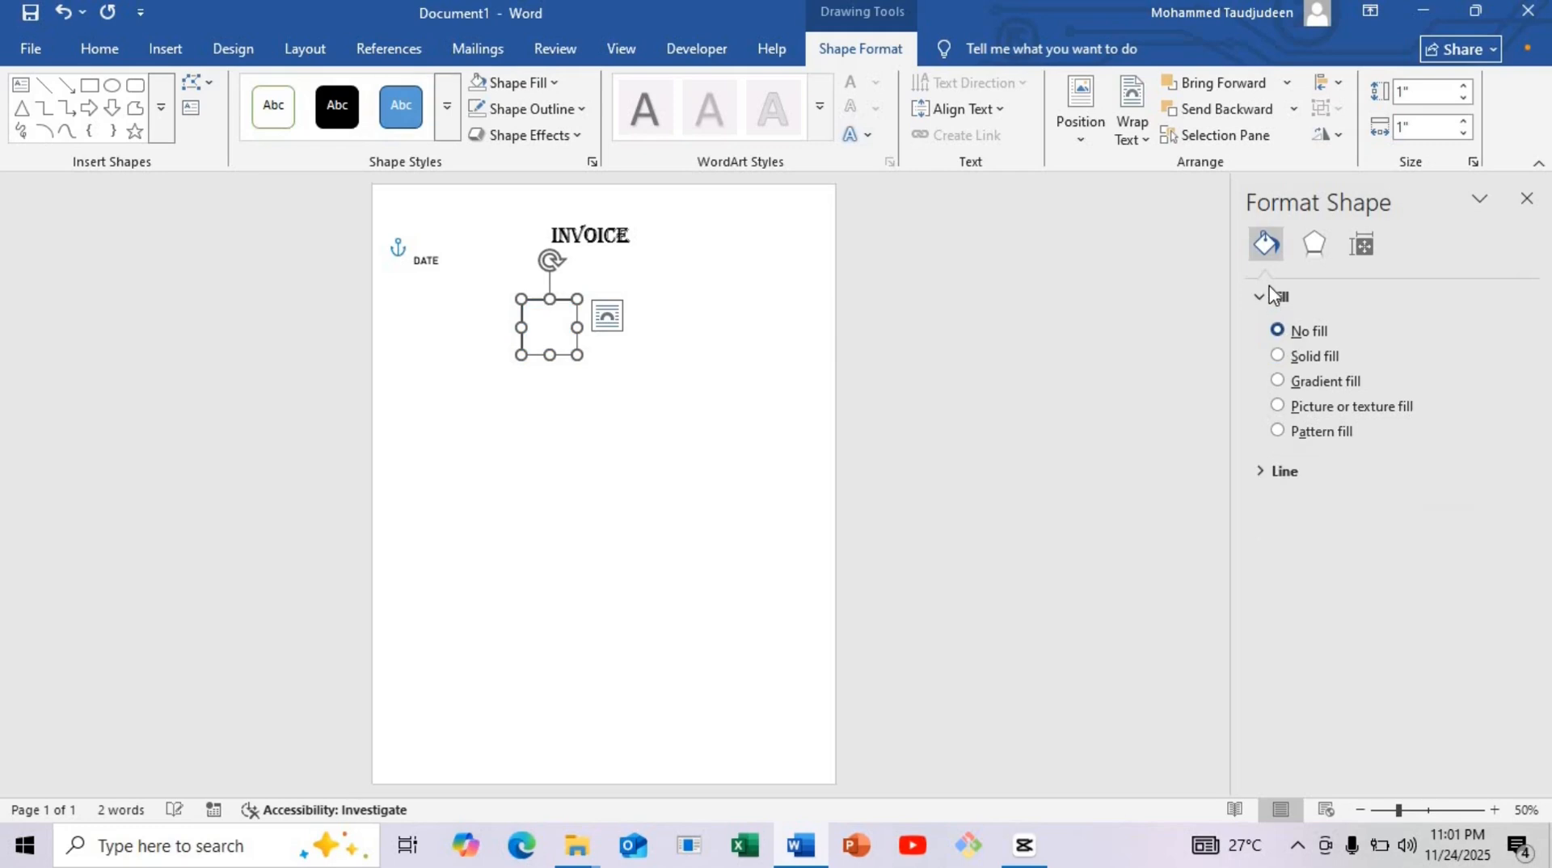
# Give the rectangle's outline the Dash line type and colour it black.
pyautogui.click(1259, 474)
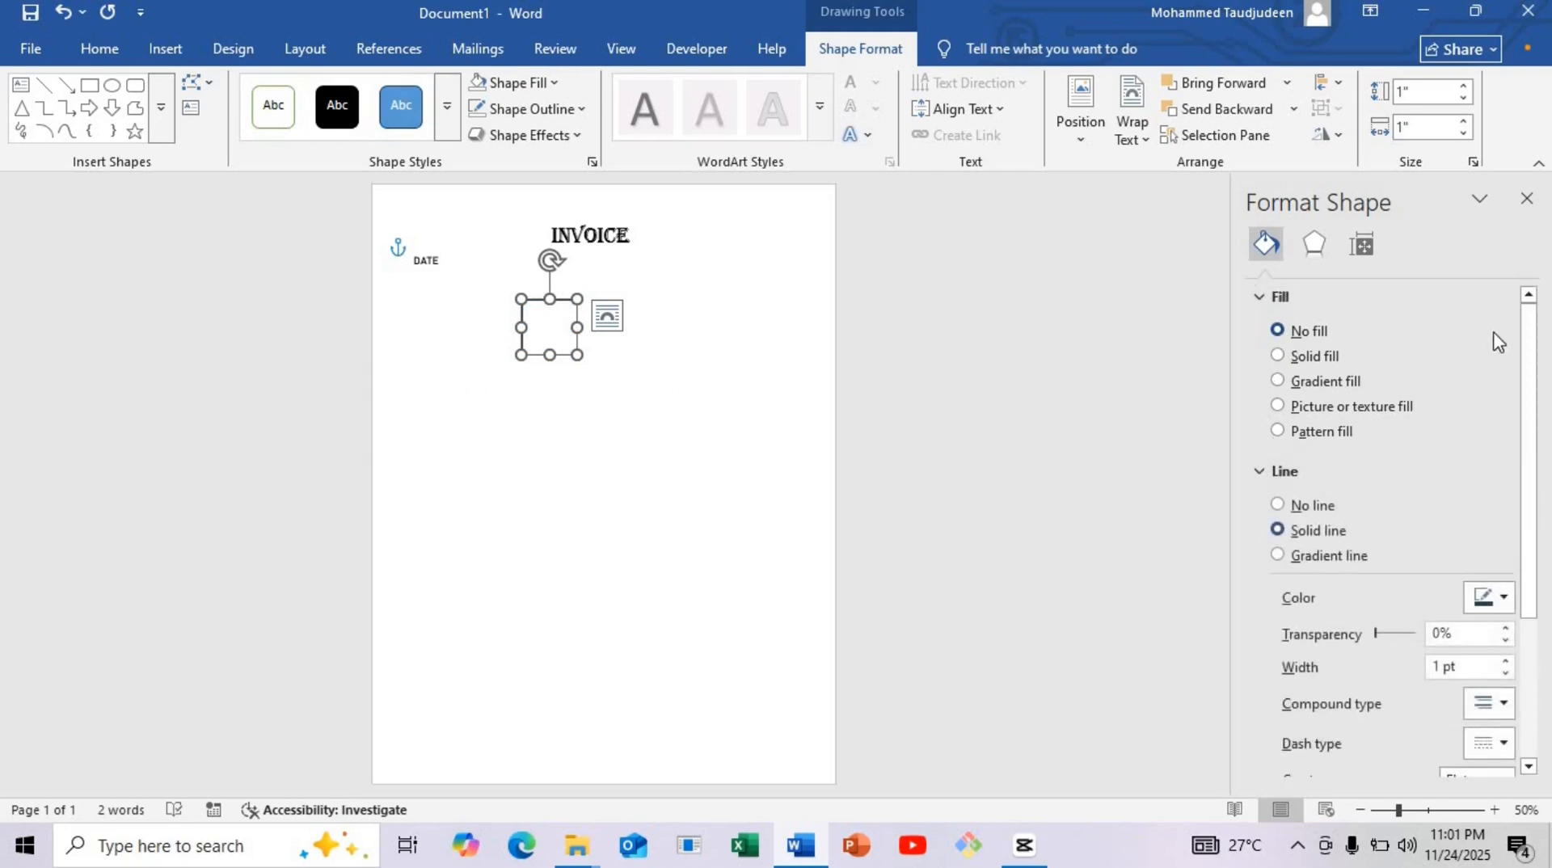
pyautogui.moveTo(1533, 347); pyautogui.dragTo(1544, 501)
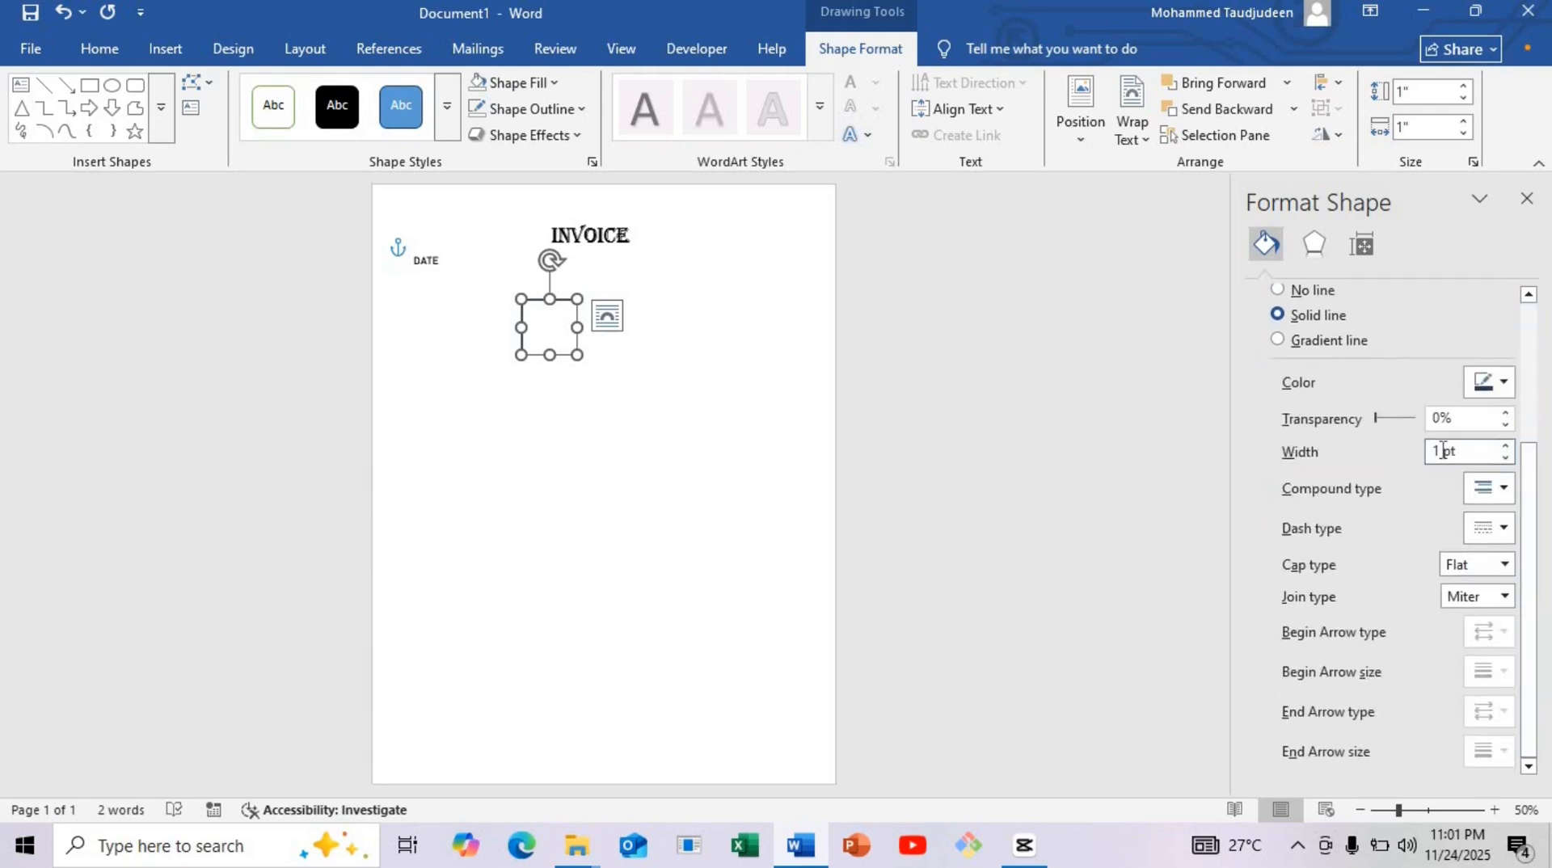
pyautogui.click(1503, 530)
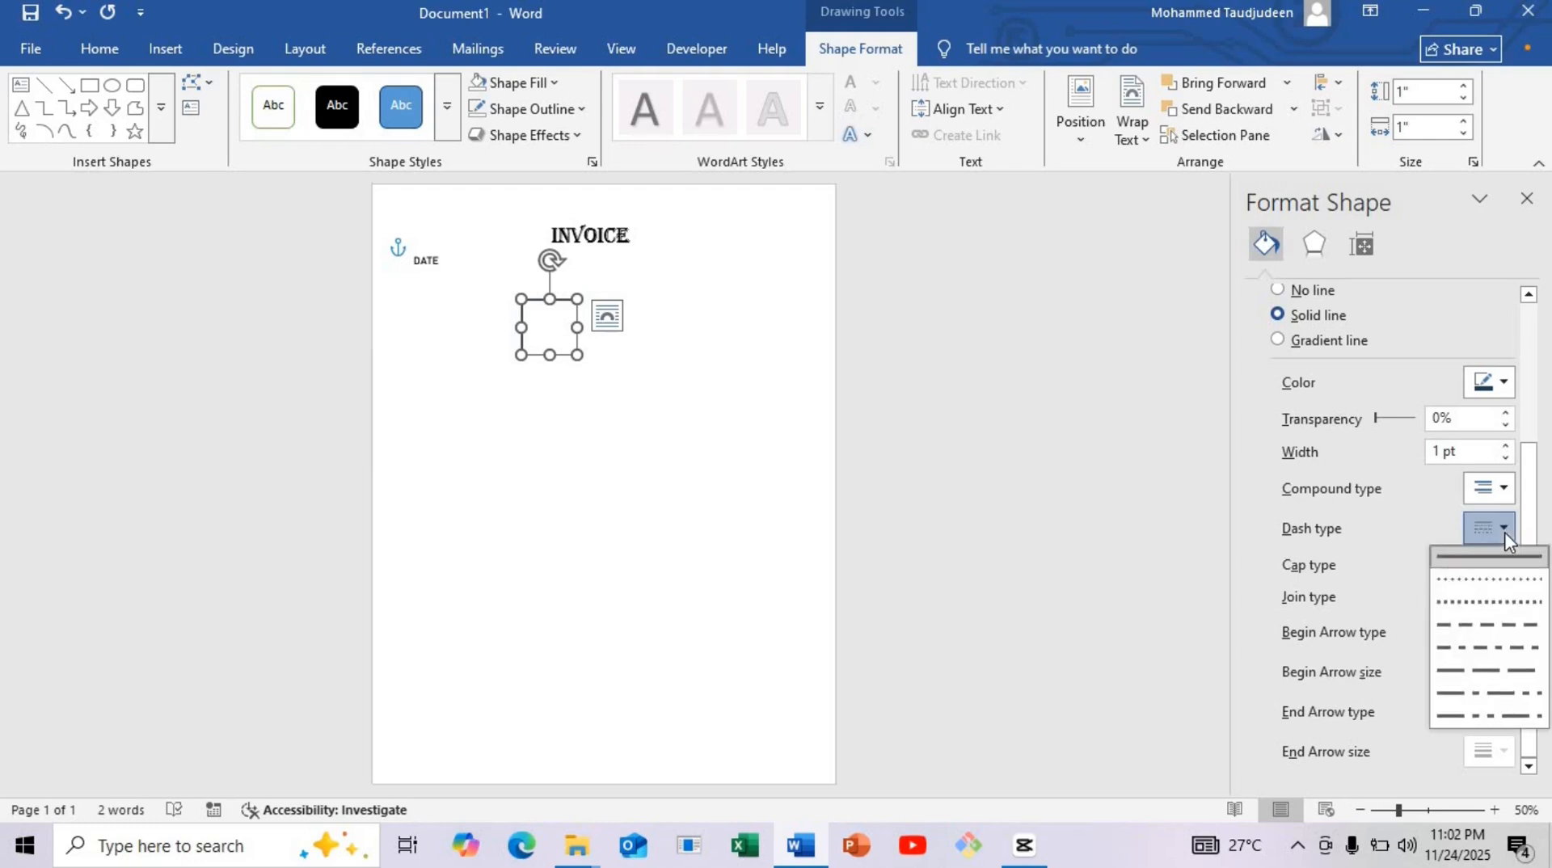
pyautogui.click(1486, 628)
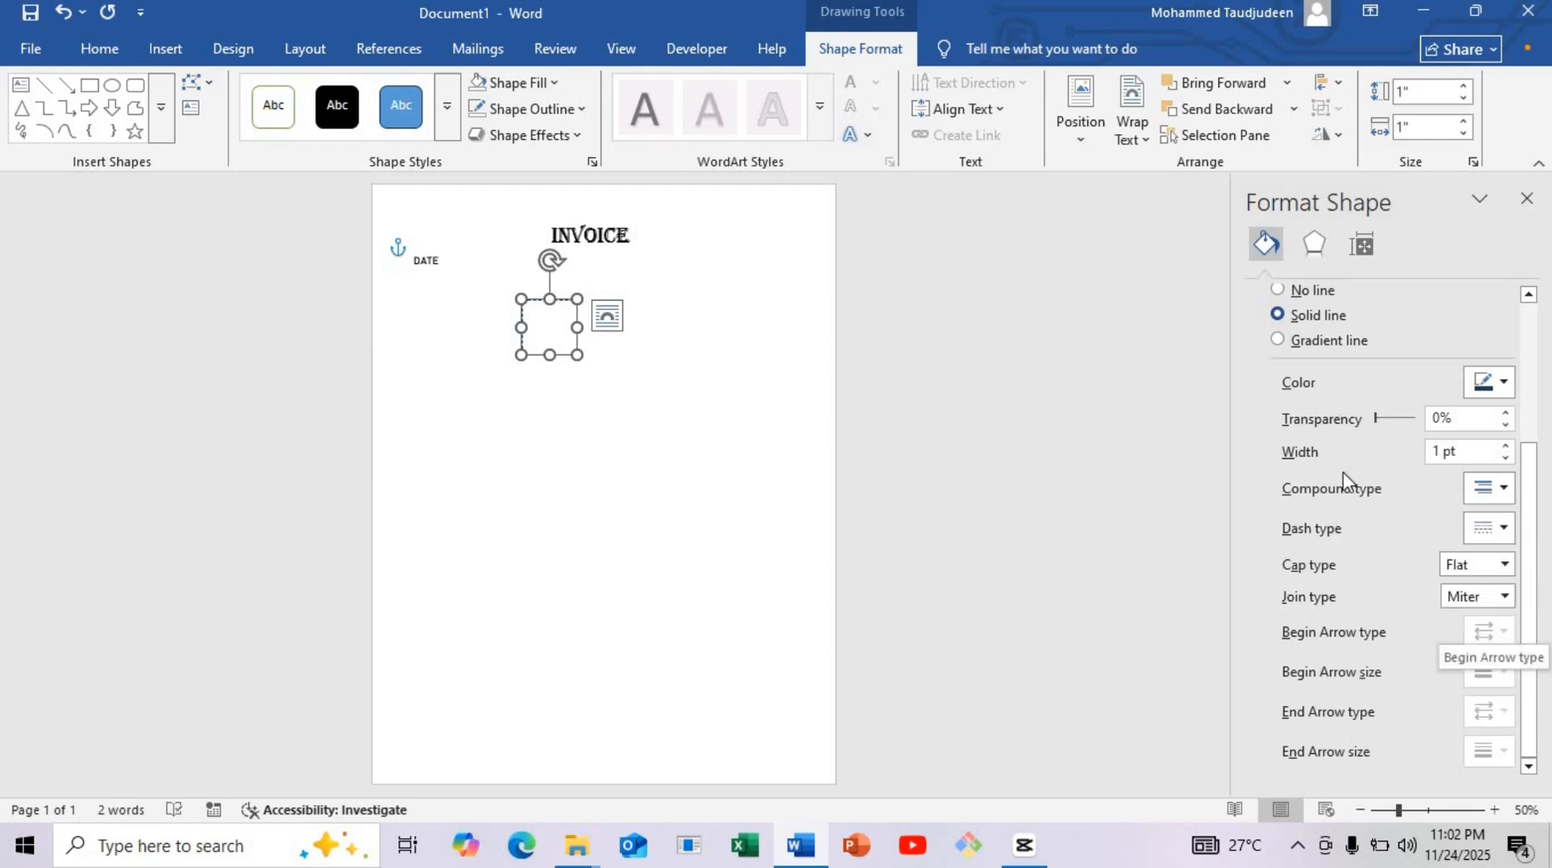
pyautogui.click(1497, 385)
pyautogui.click(1276, 479)
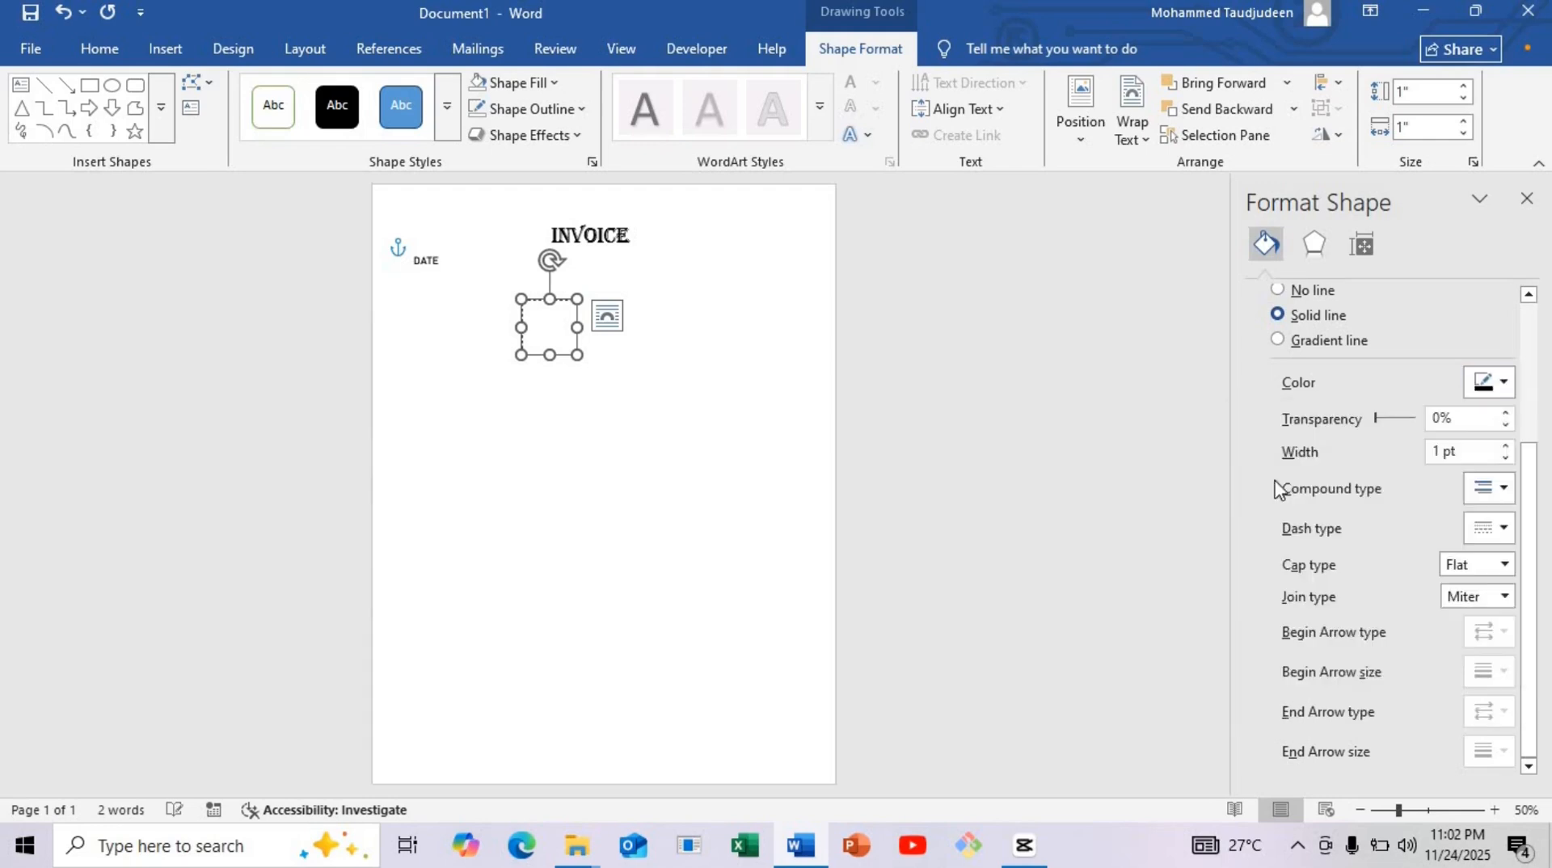
pyautogui.click(807, 388)
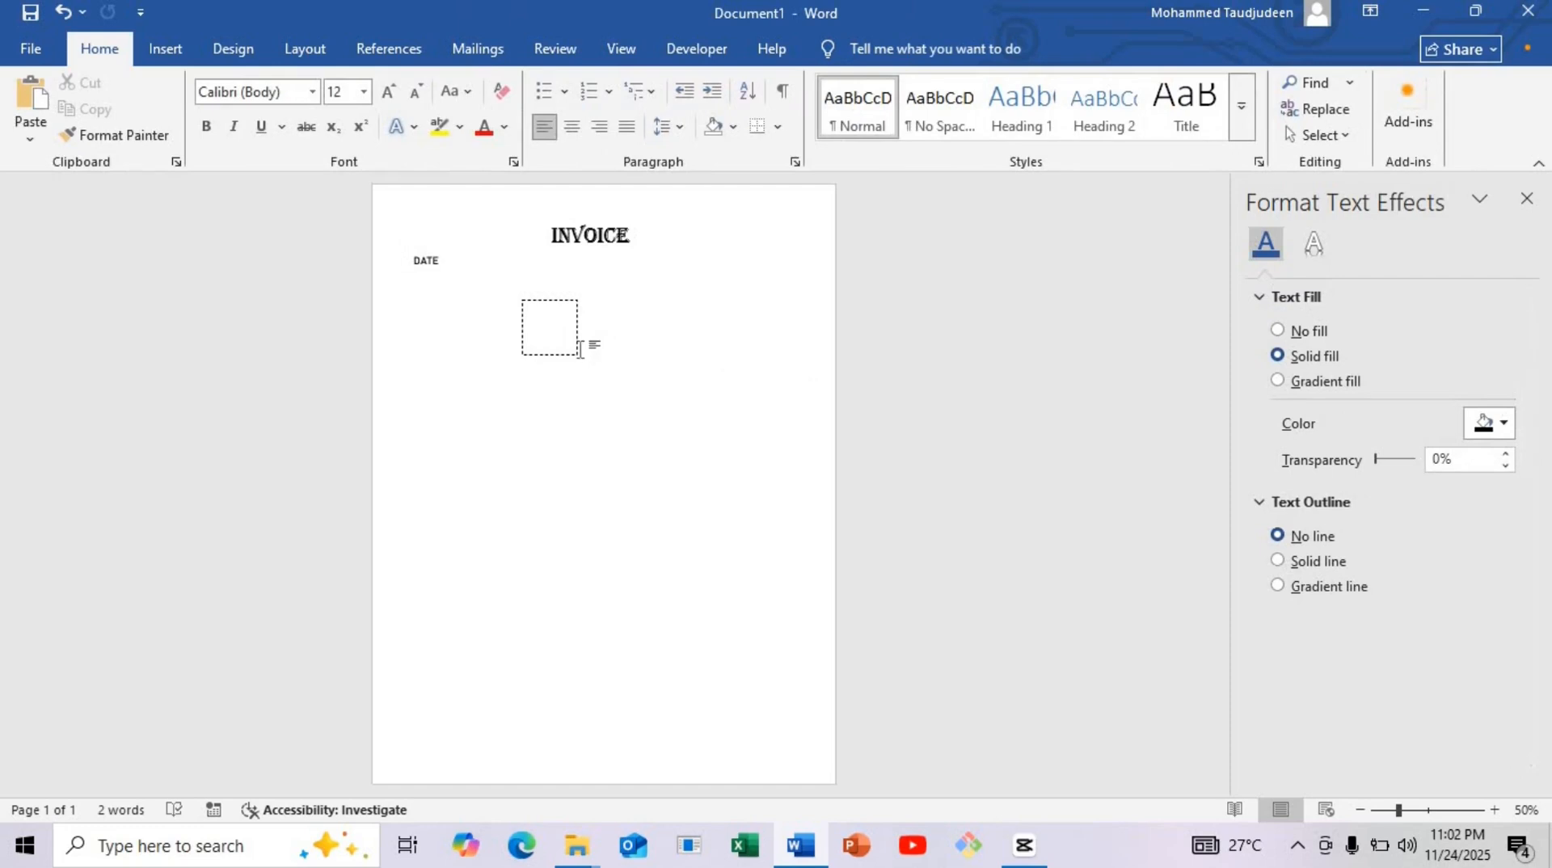
# Thicken the rectangle's dashed outline to a width of 2 pt.
pyautogui.click(534, 305)
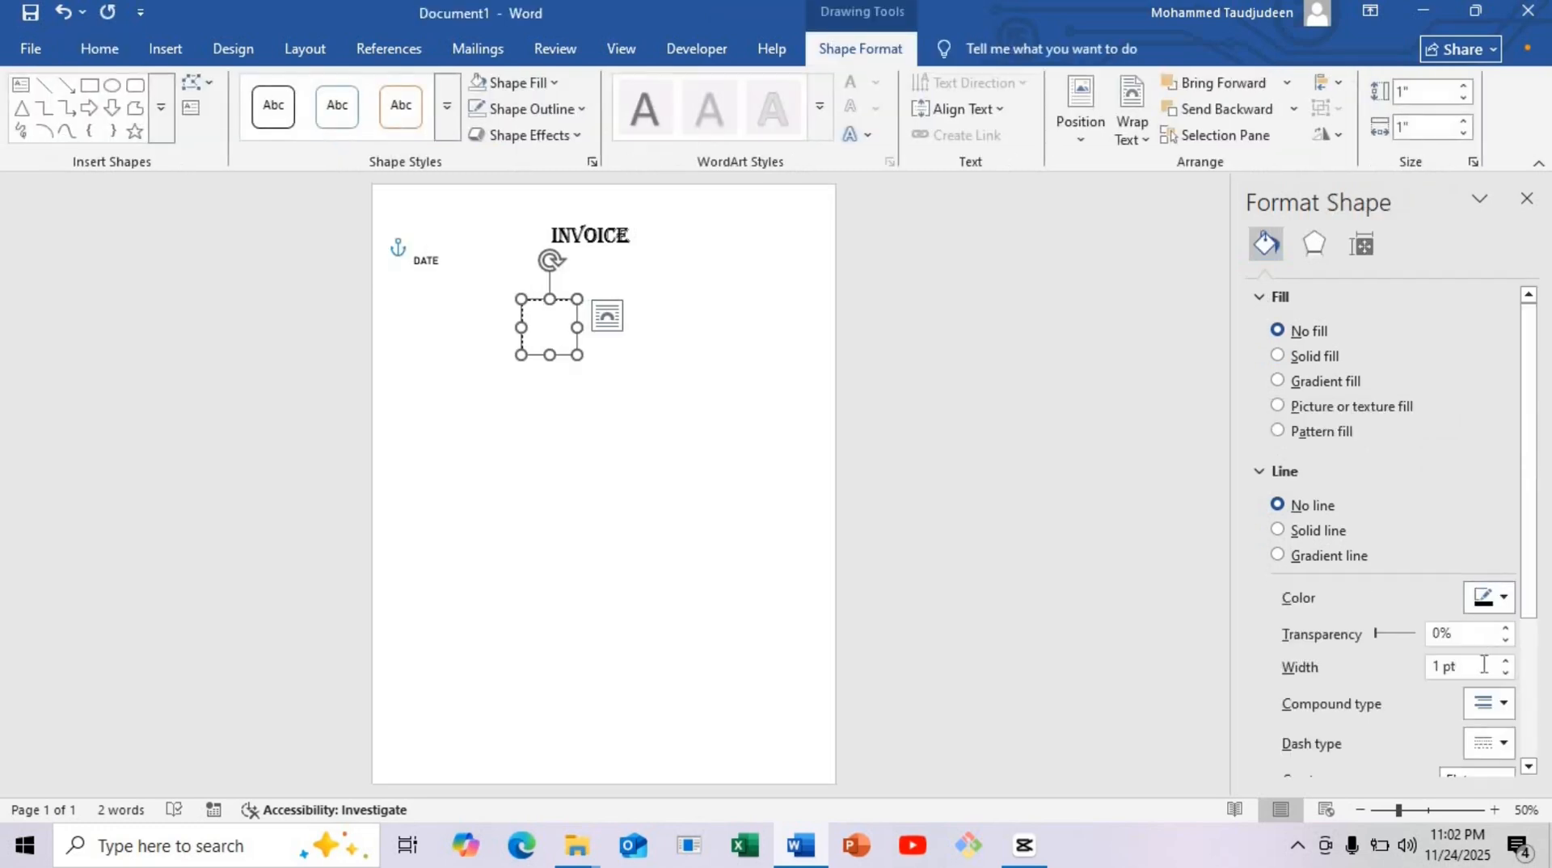
pyautogui.scroll(-2, 1520, 623)
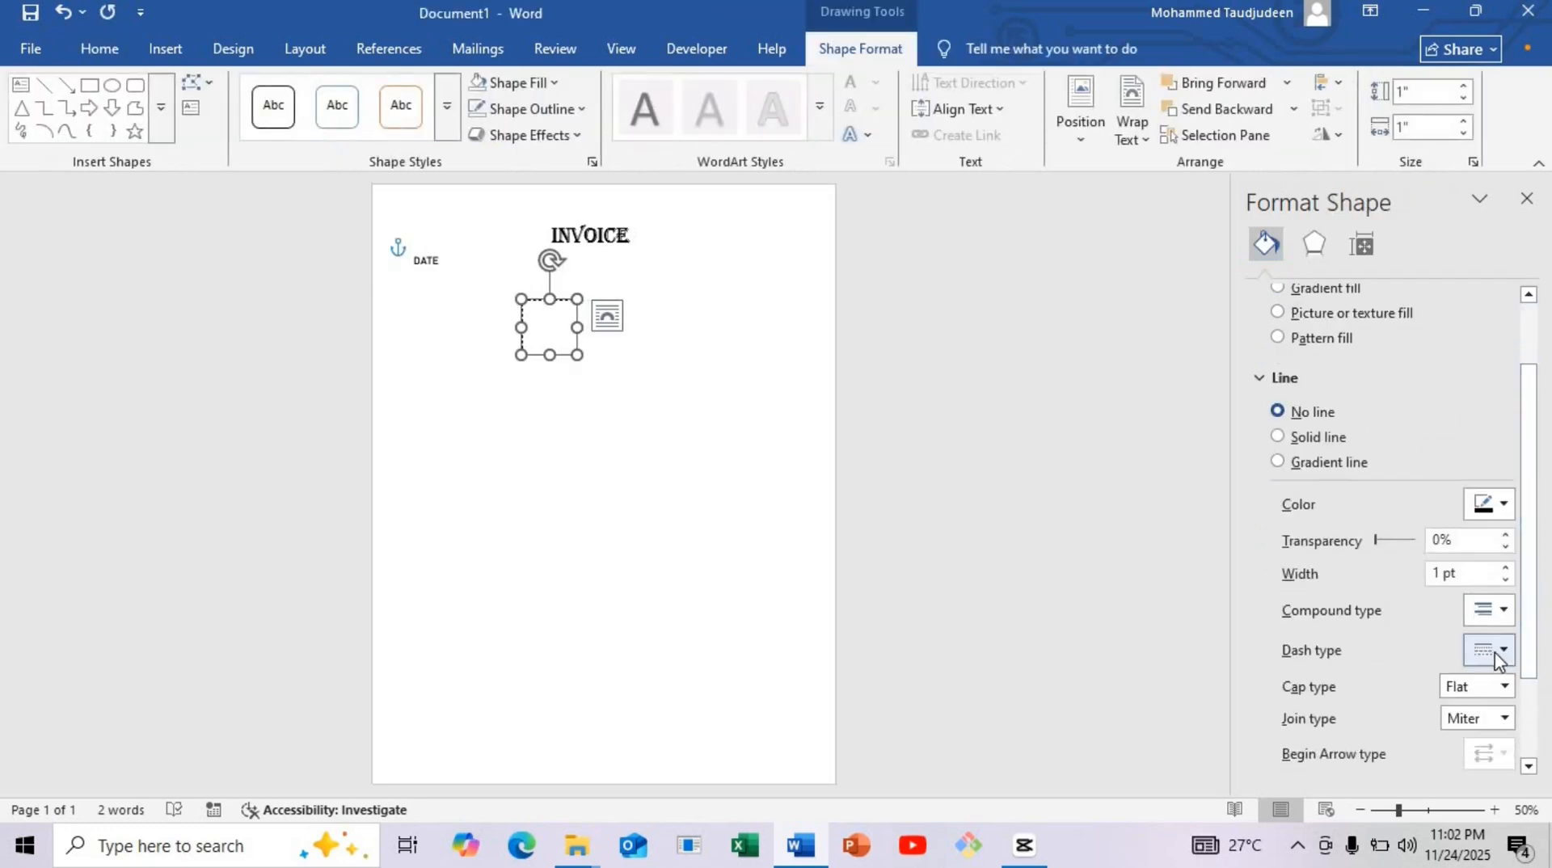
pyautogui.click(1499, 660)
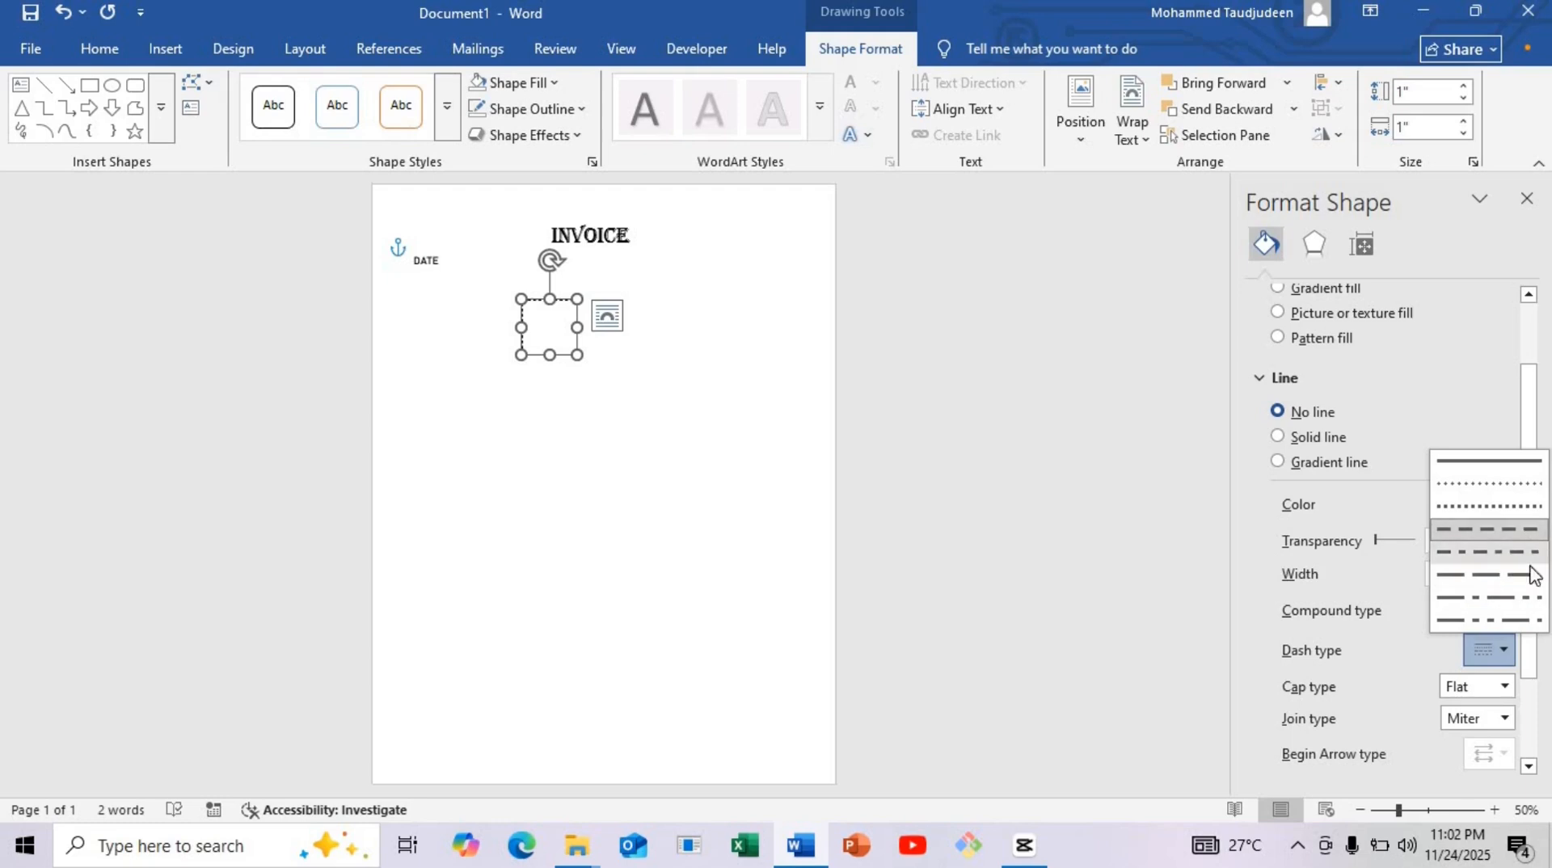
pyautogui.click(1491, 529)
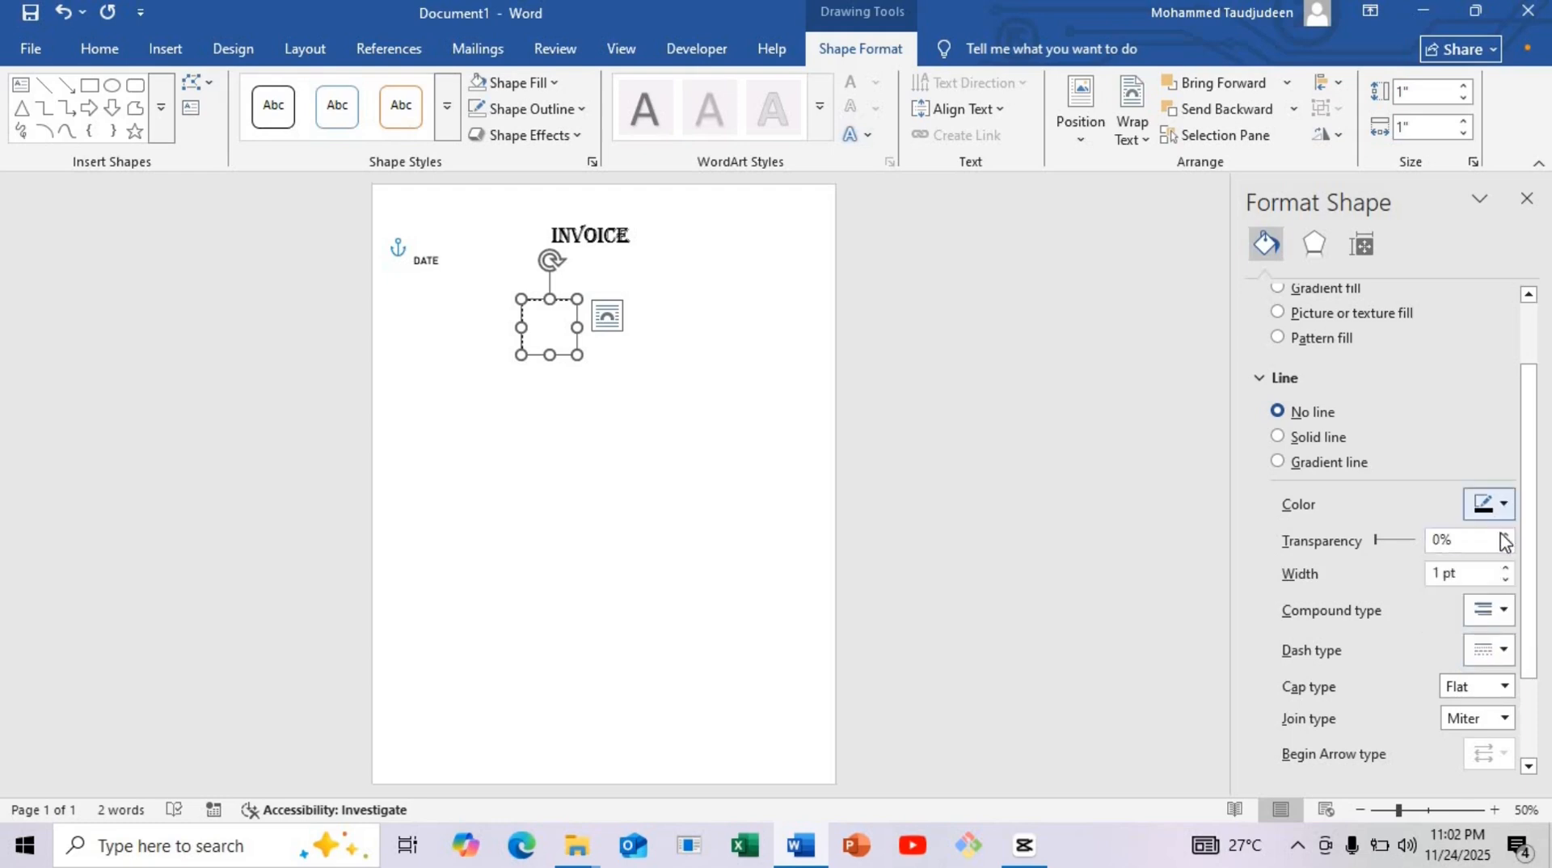
pyautogui.click(1505, 568)
pyautogui.click(1505, 568)
pyautogui.click(1505, 568)
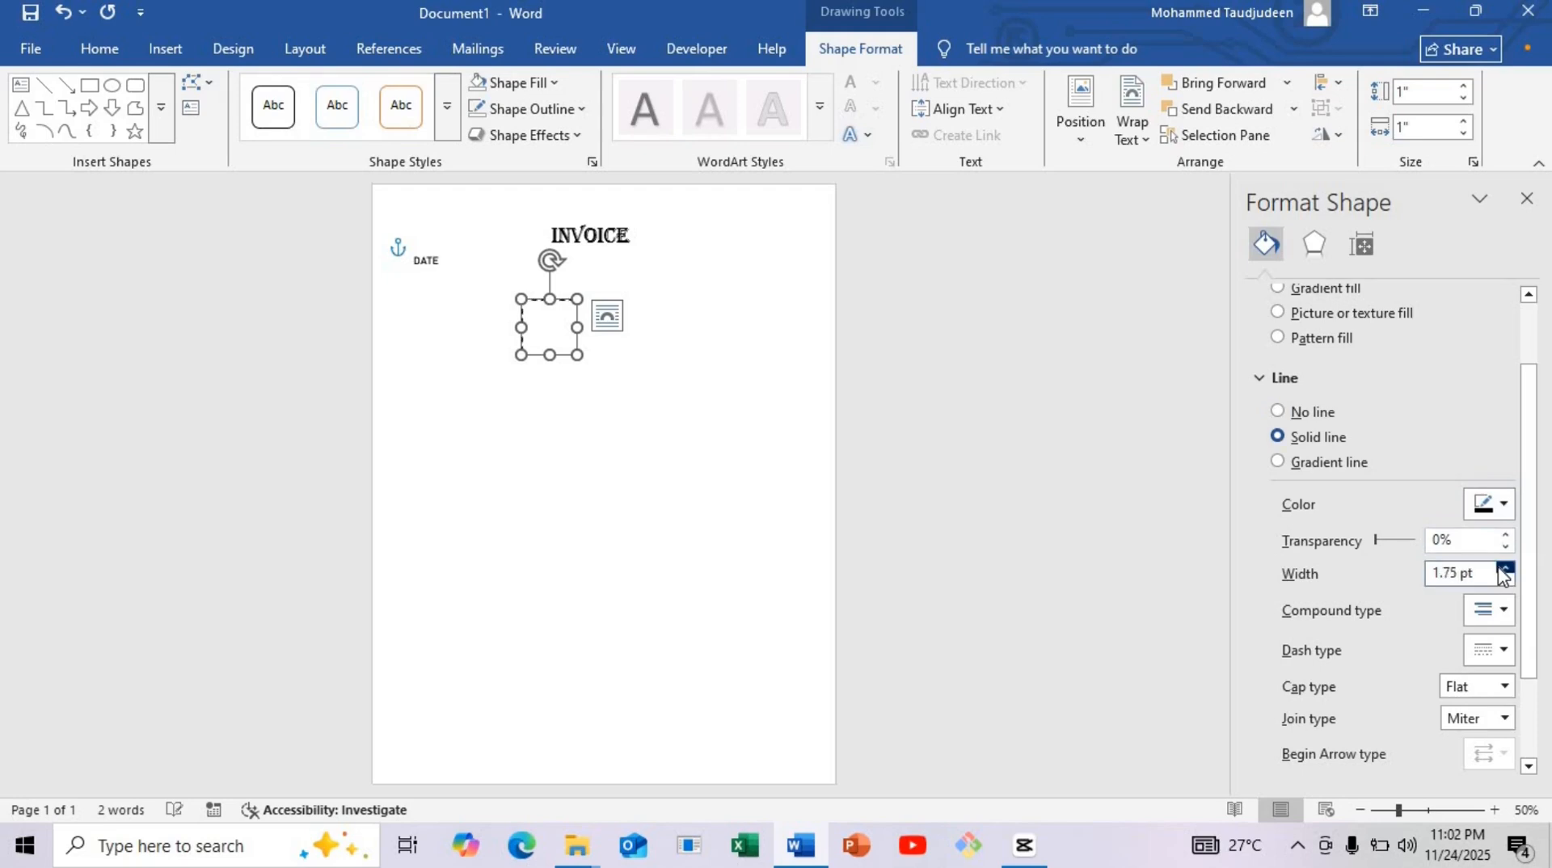
pyautogui.click(1504, 568)
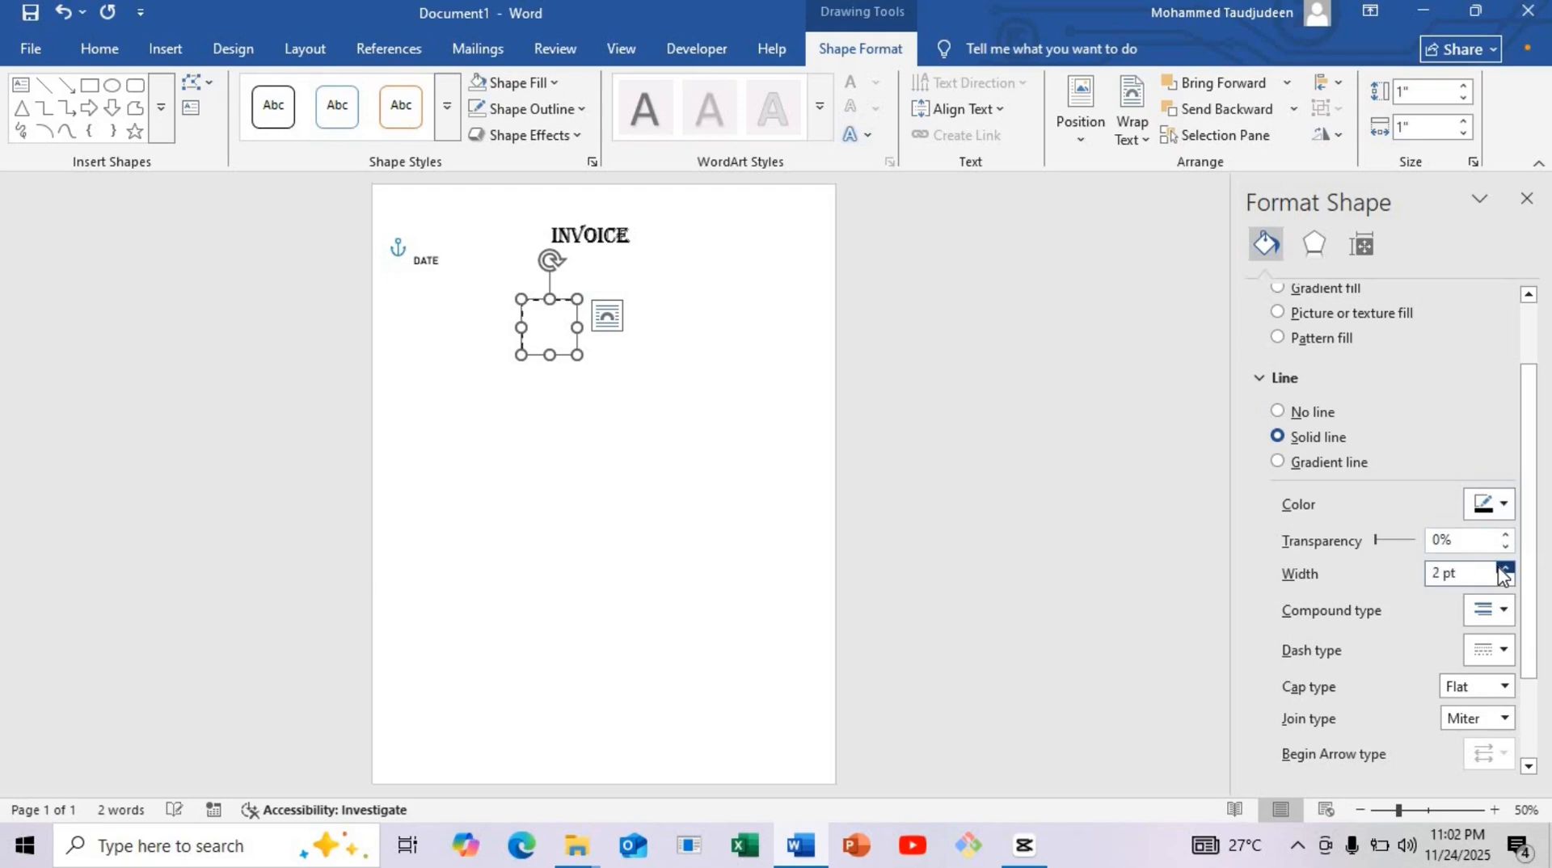
pyautogui.click(668, 434)
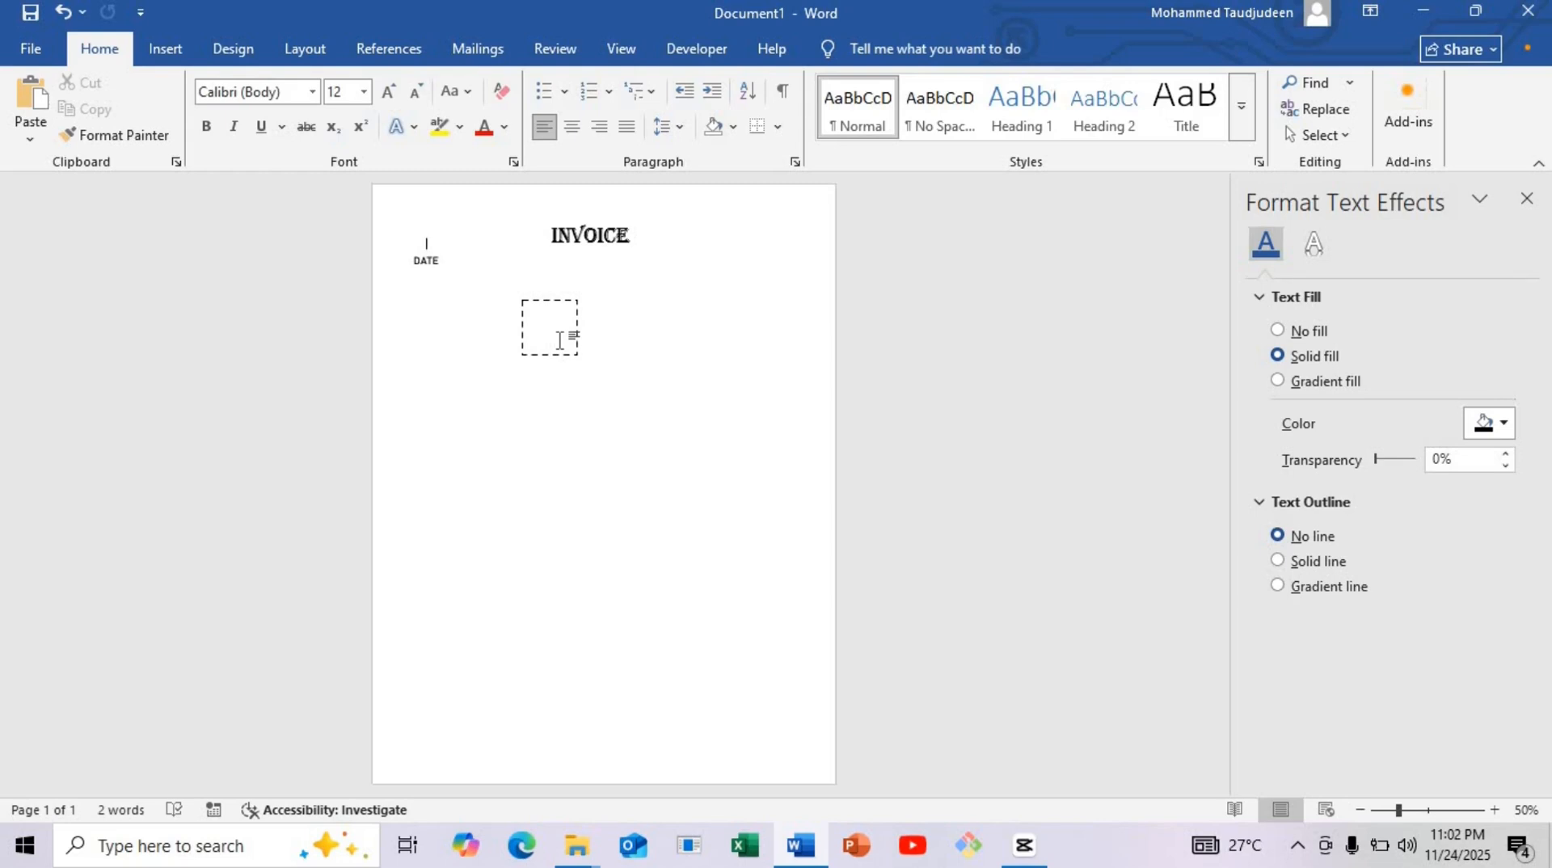
# Move the dashed rectangle to the right of the page's centre and add the text YOUR LOGO inside it.
pyautogui.click(556, 350)
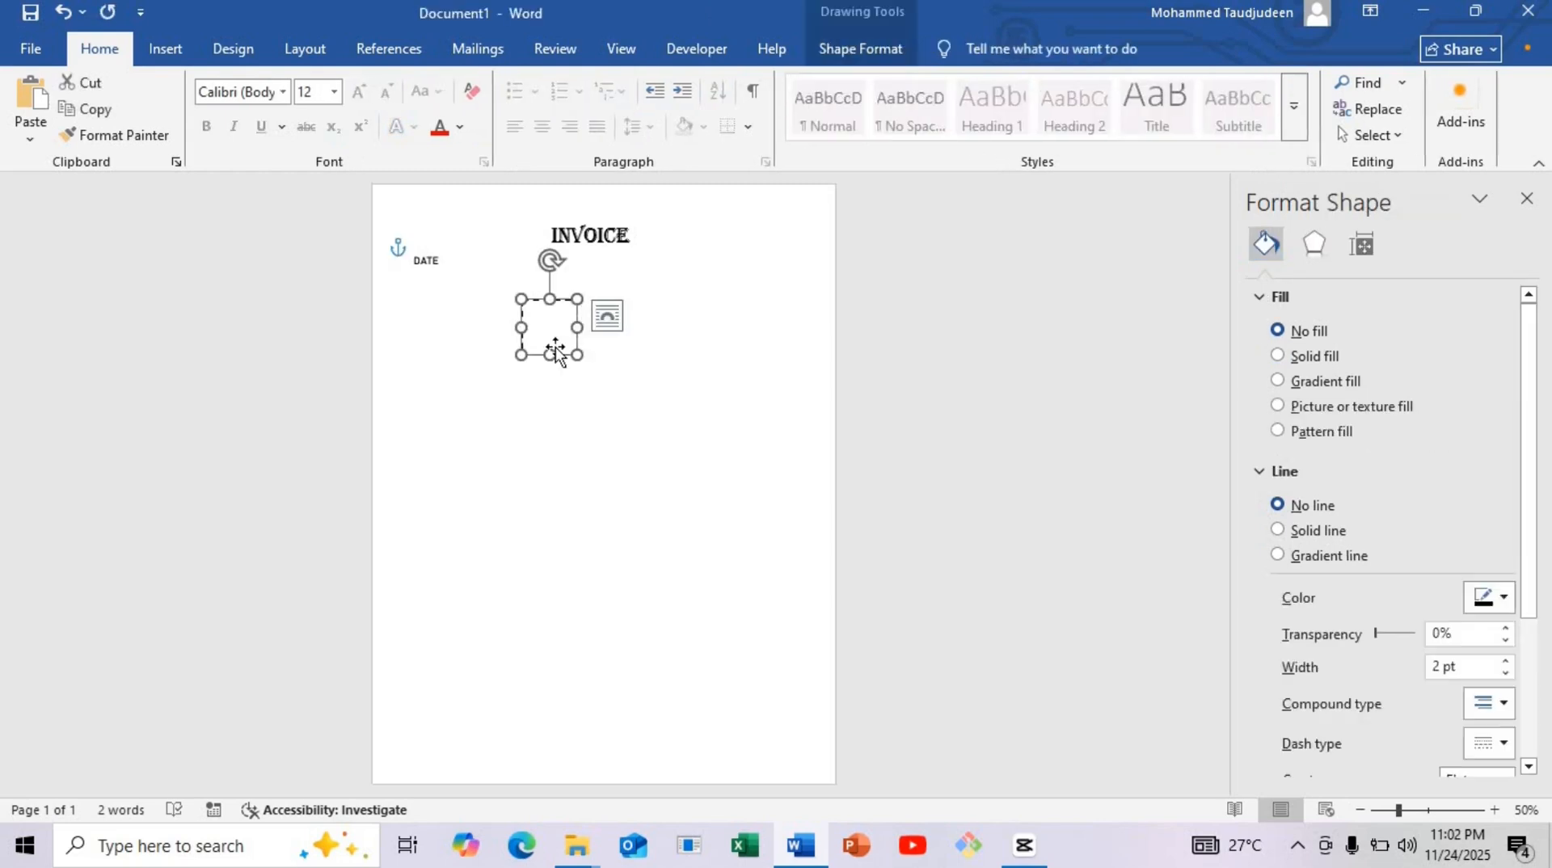
pyautogui.moveTo(554, 352); pyautogui.dragTo(675, 360)
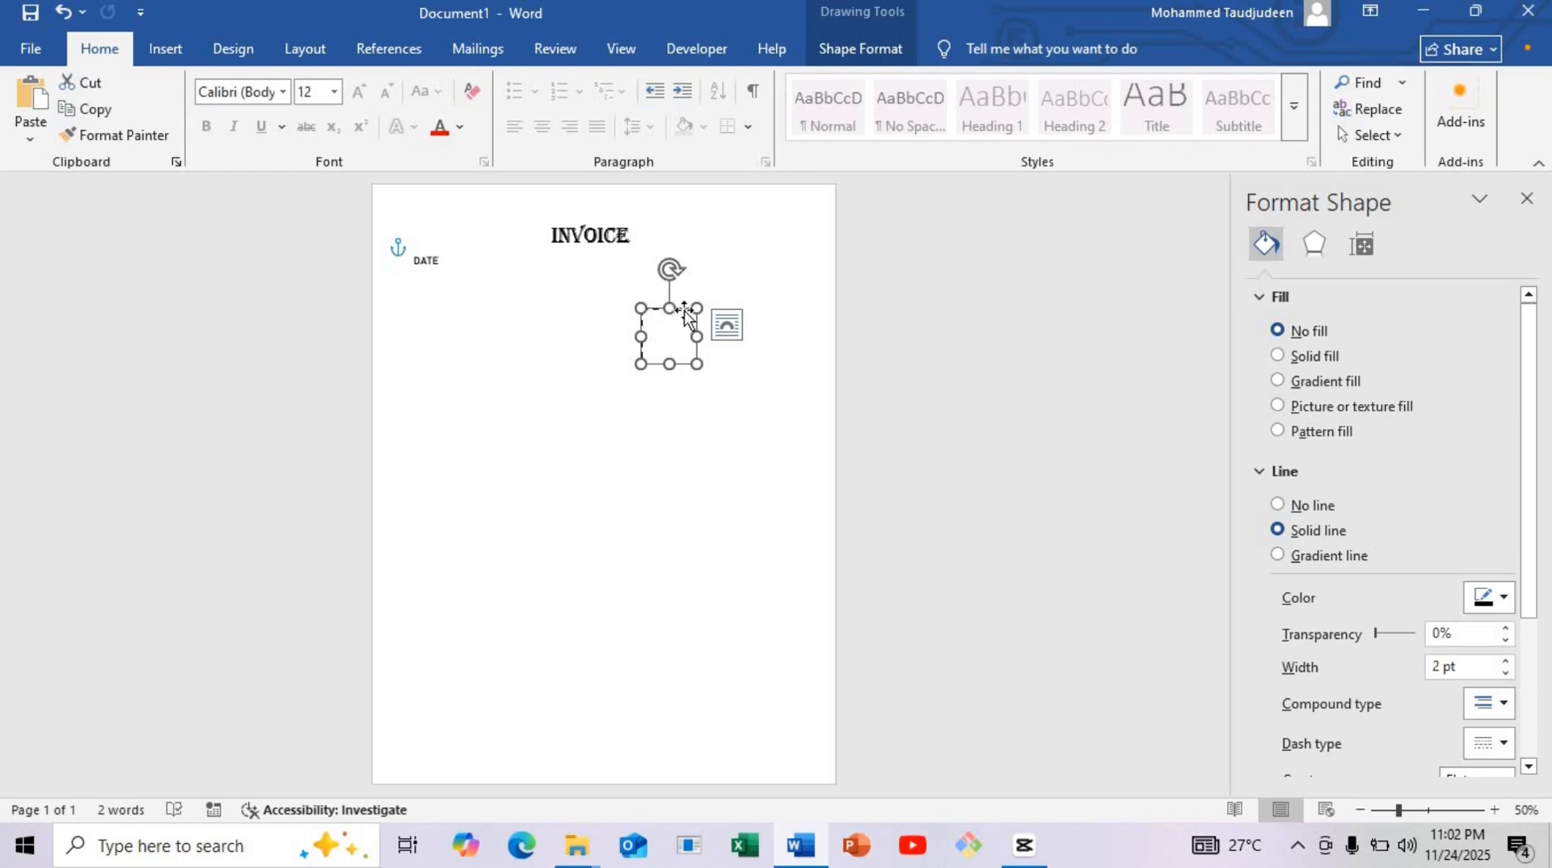
pyautogui.click(677, 332)
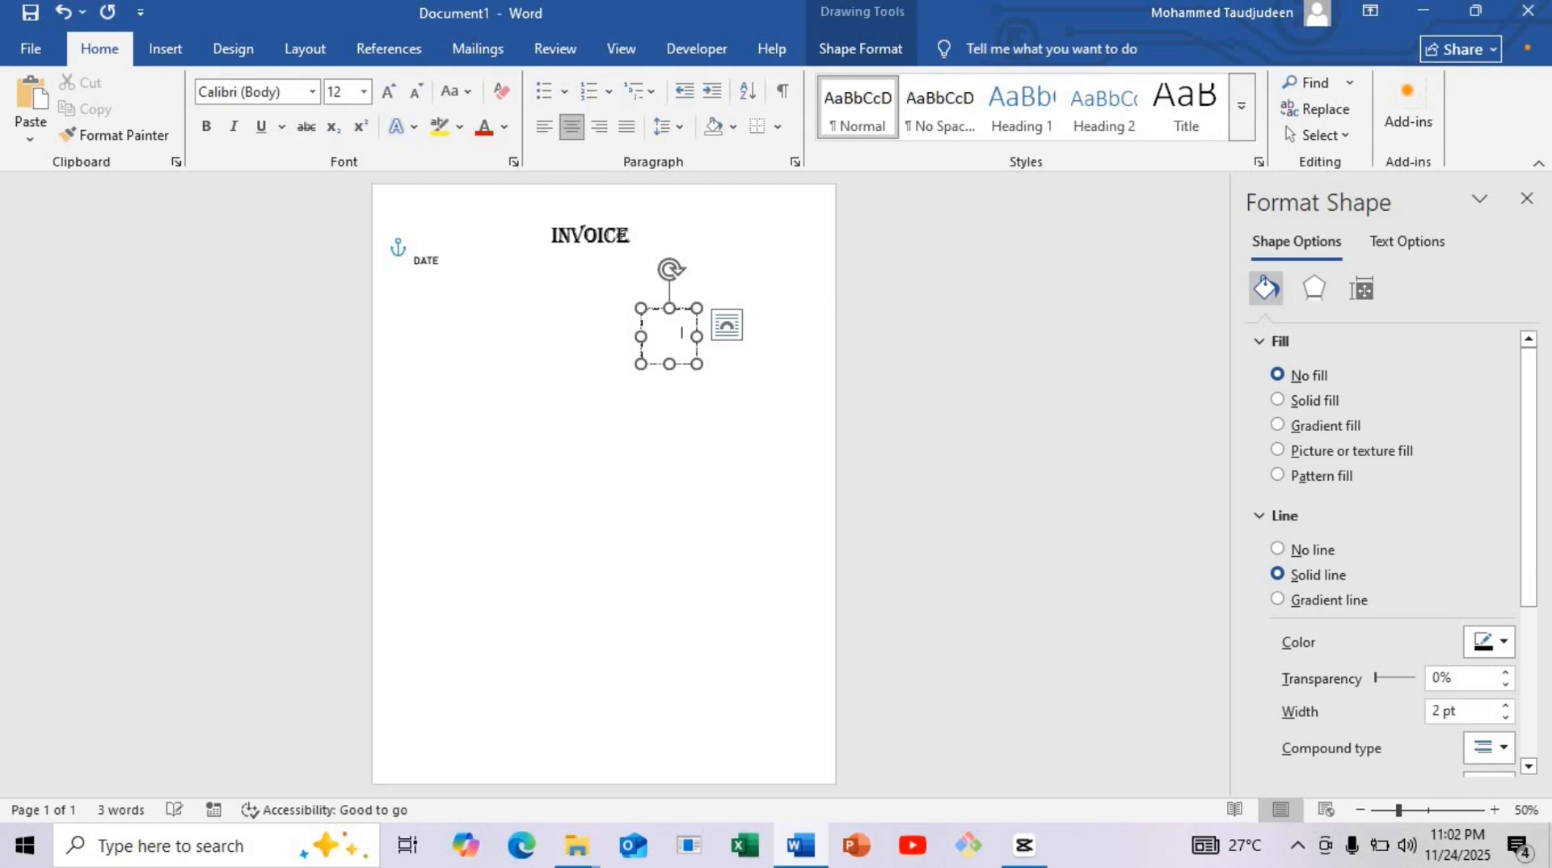
pyautogui.hotkey('ctrl', 'a')
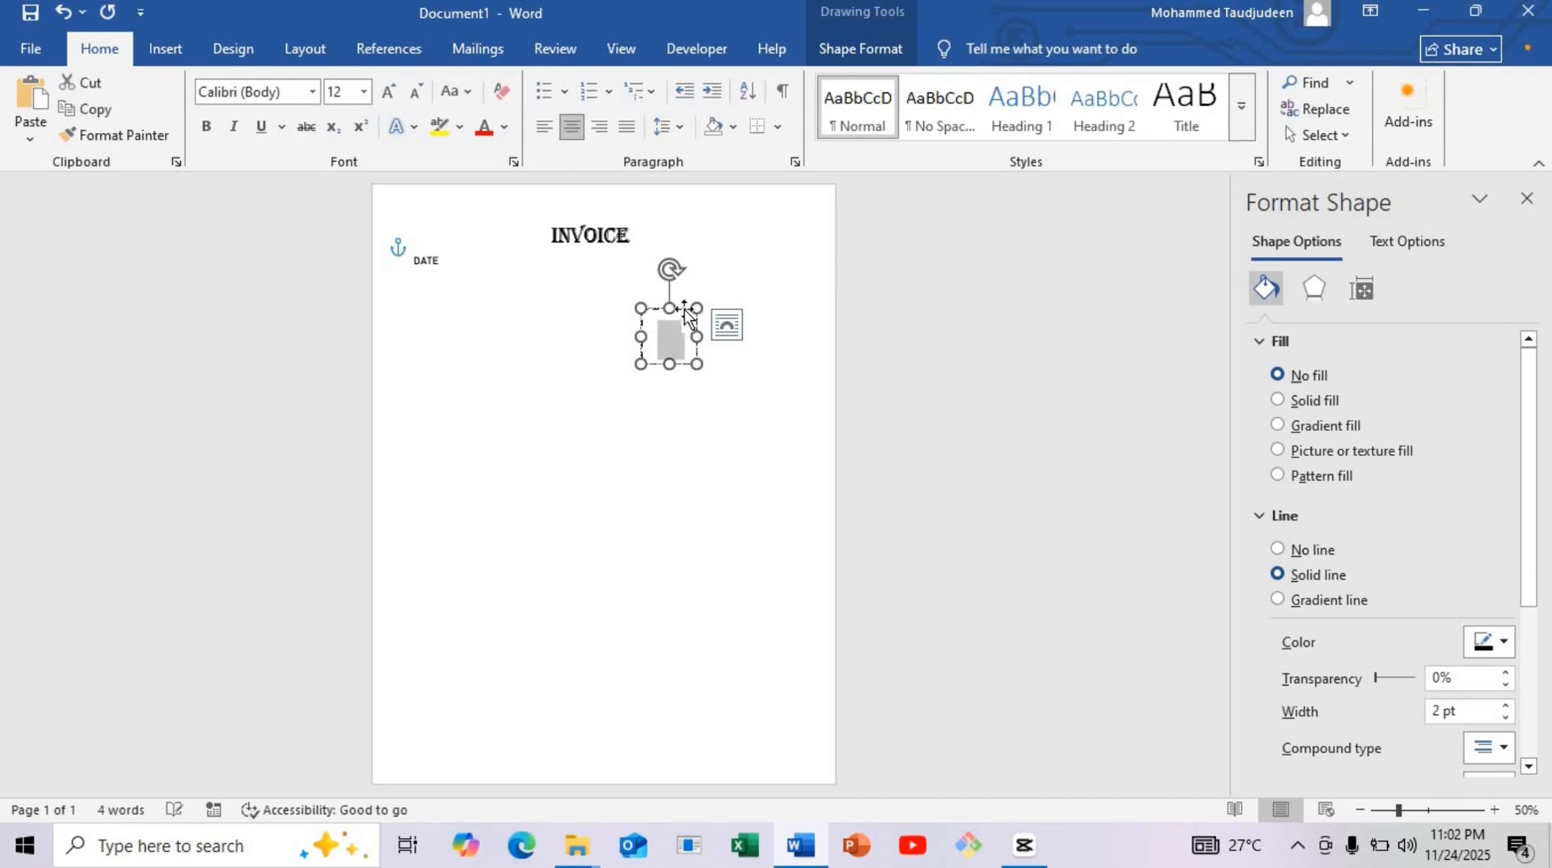
# Format YOUR LOGO in black Arial Black, then shrink its dashed box and place it at the page's top right, beside the title.
pyautogui.click(503, 127)
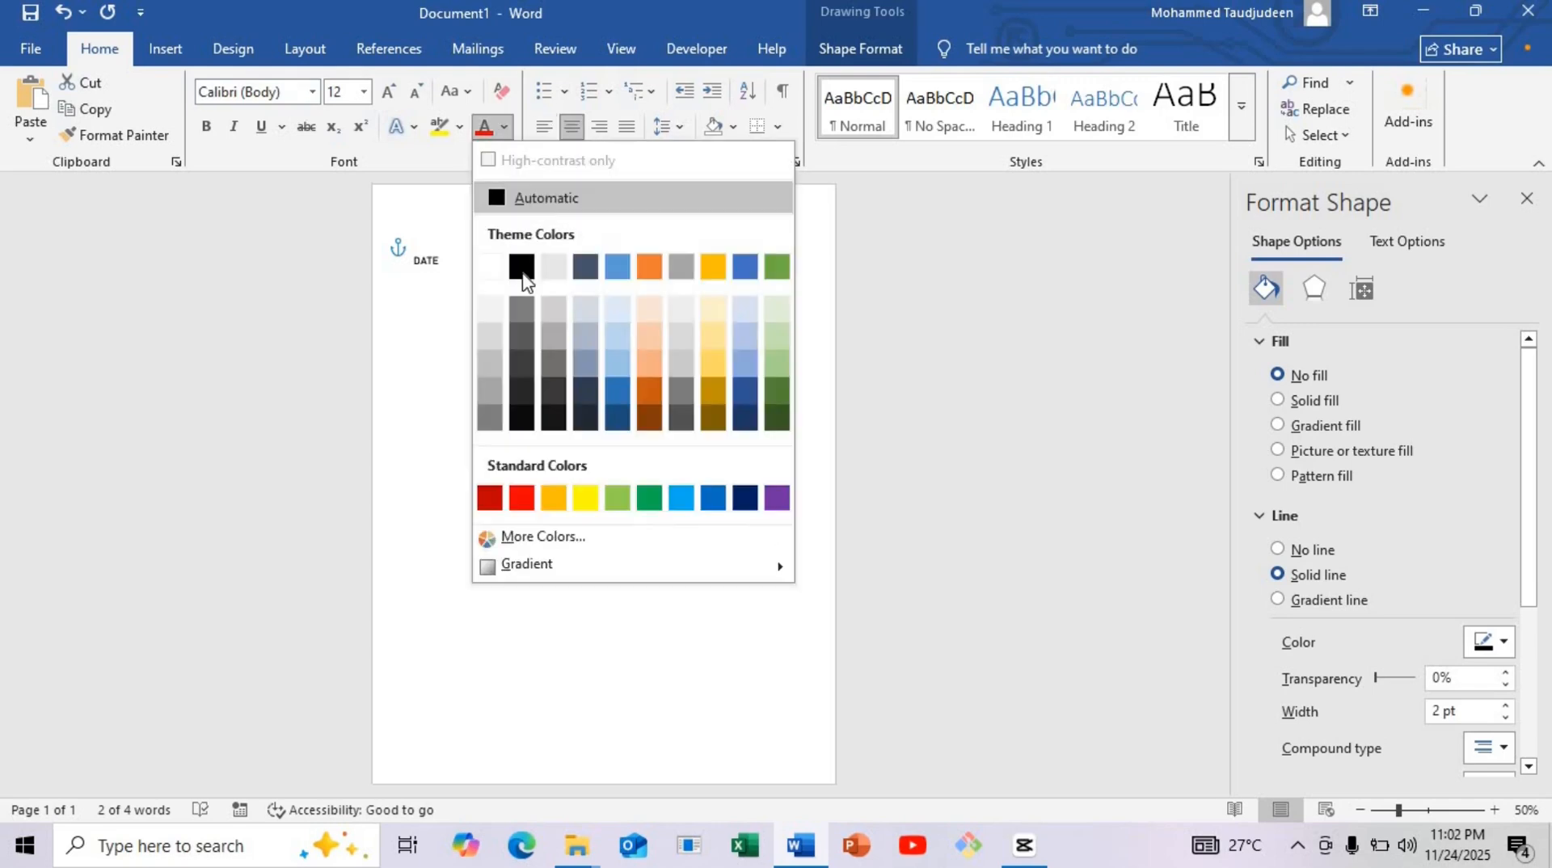
pyautogui.click(529, 274)
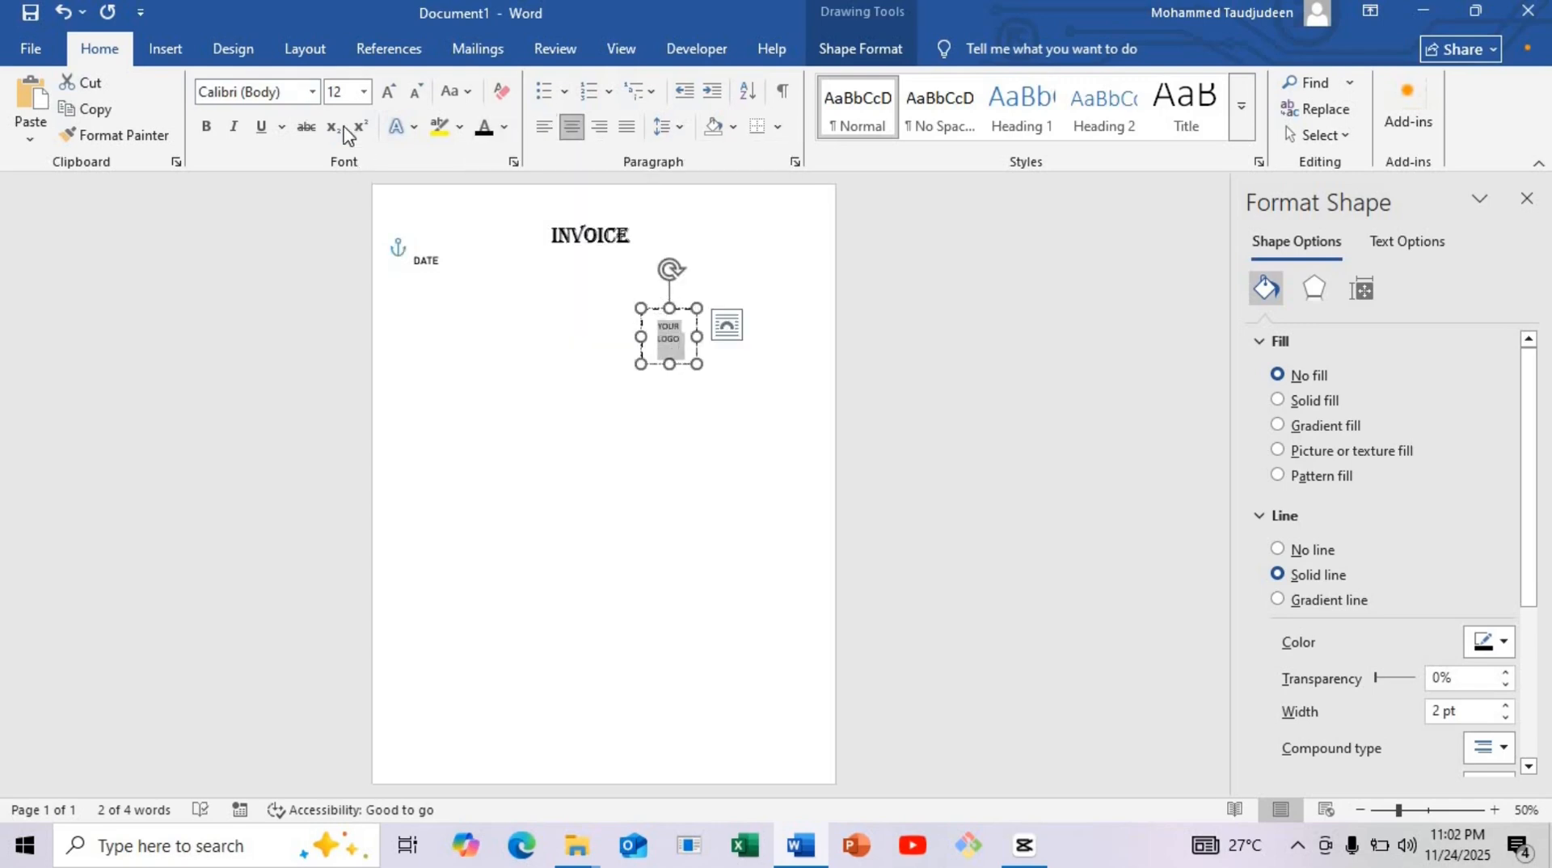
pyautogui.click(314, 93)
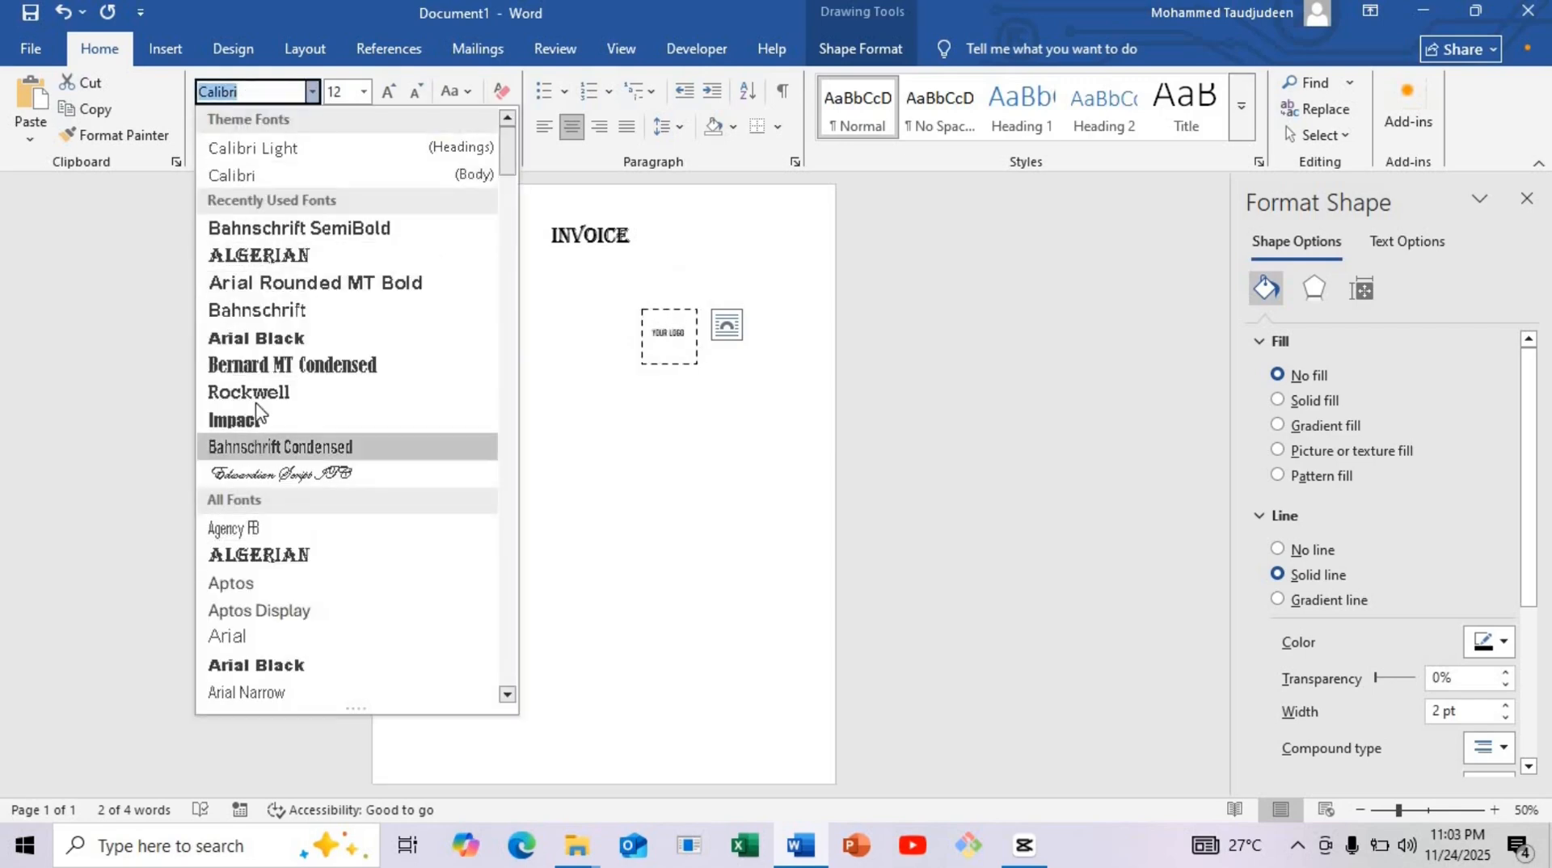
pyautogui.click(263, 667)
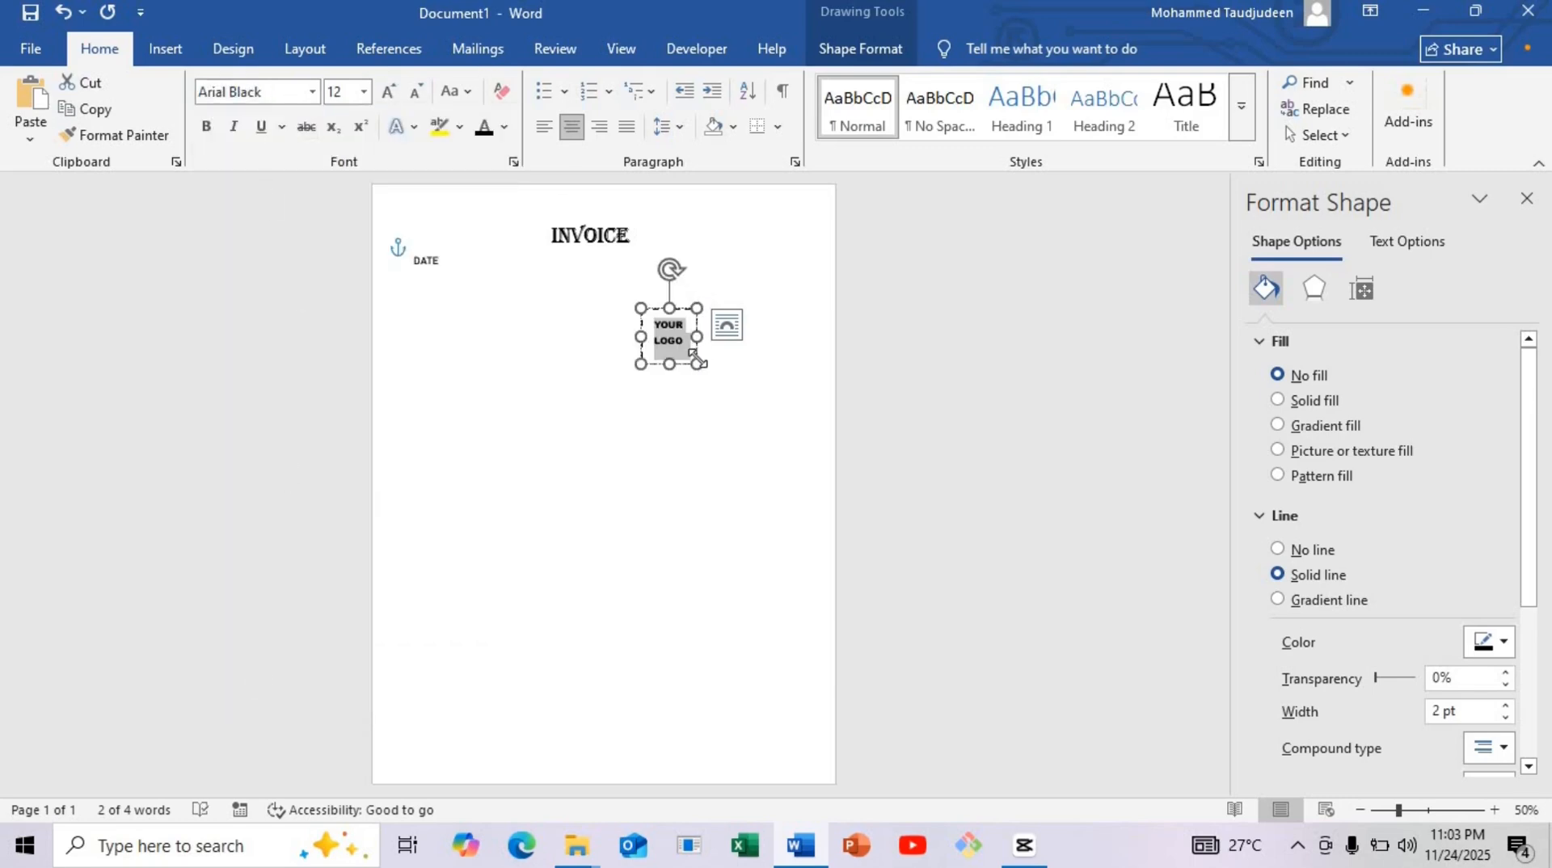
pyautogui.moveTo(694, 356); pyautogui.dragTo(787, 273)
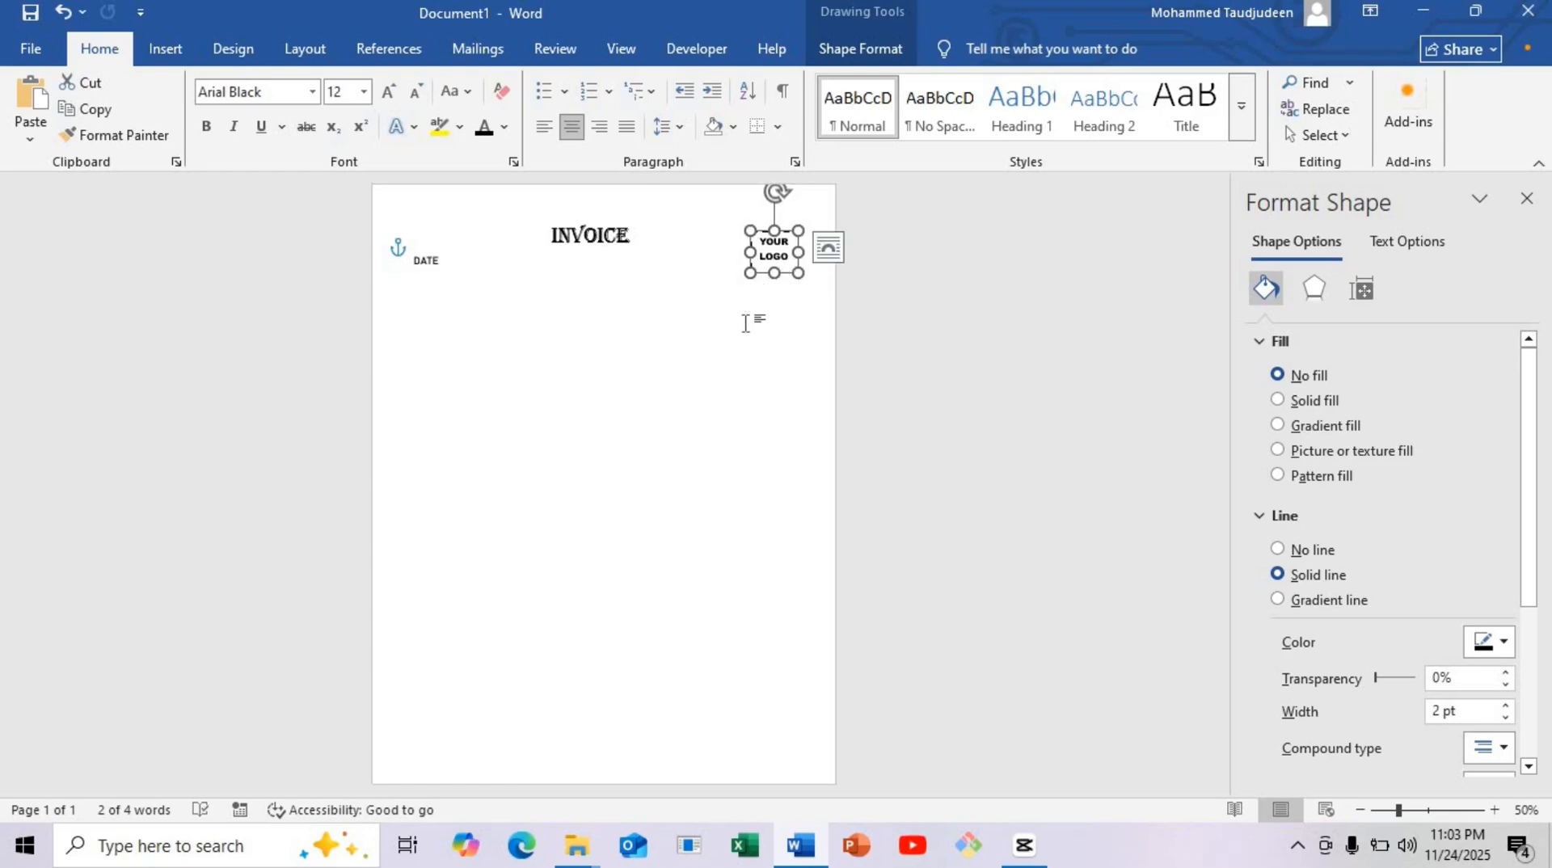
pyautogui.click(745, 323)
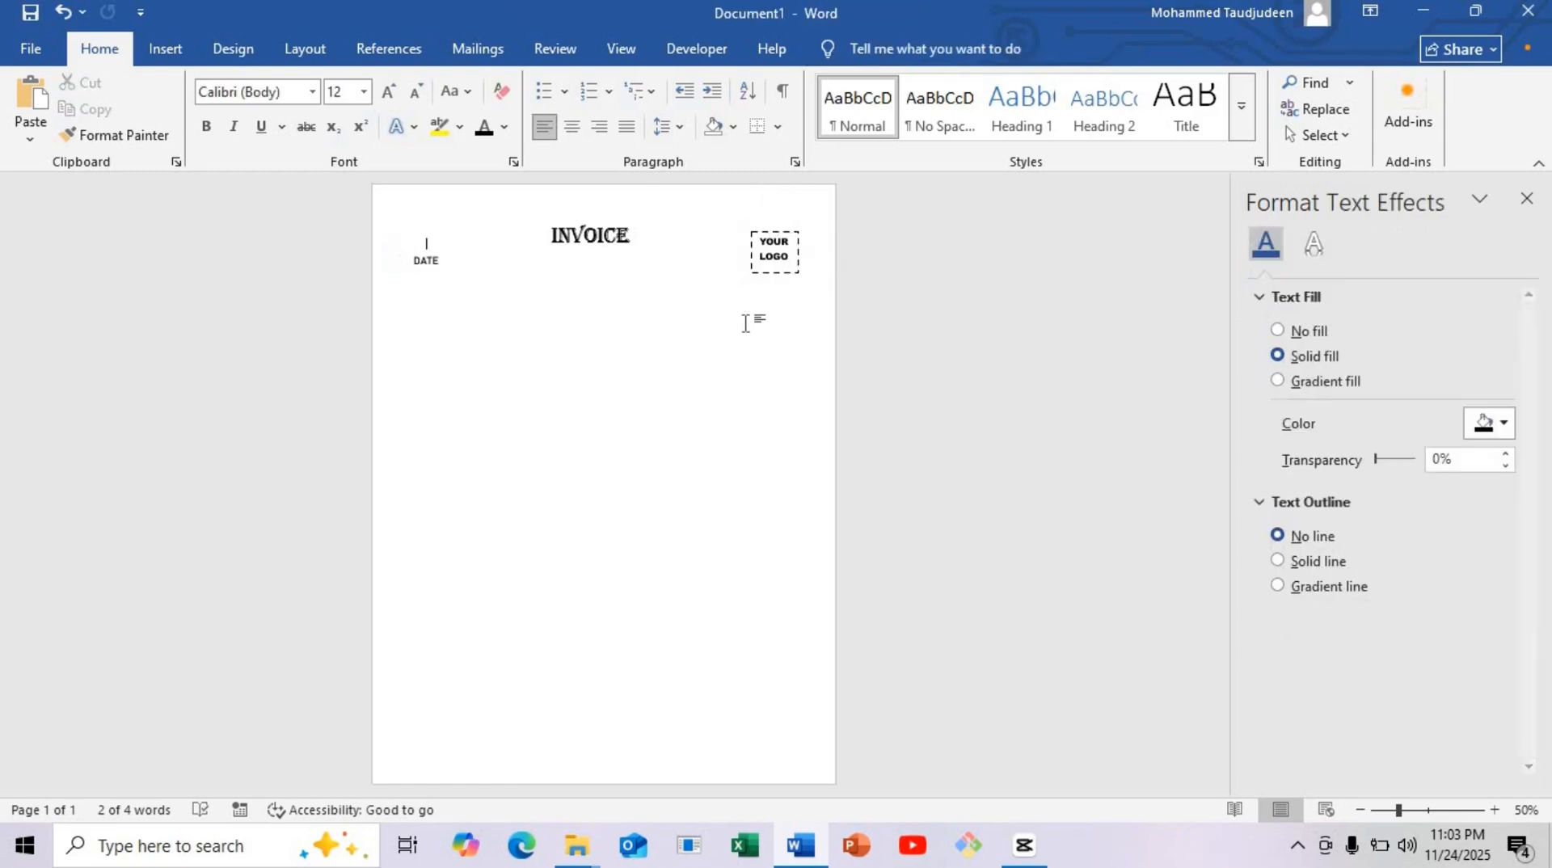
# Insert a table with one column and three rows just below the DATE label.
pyautogui.click(461, 278)
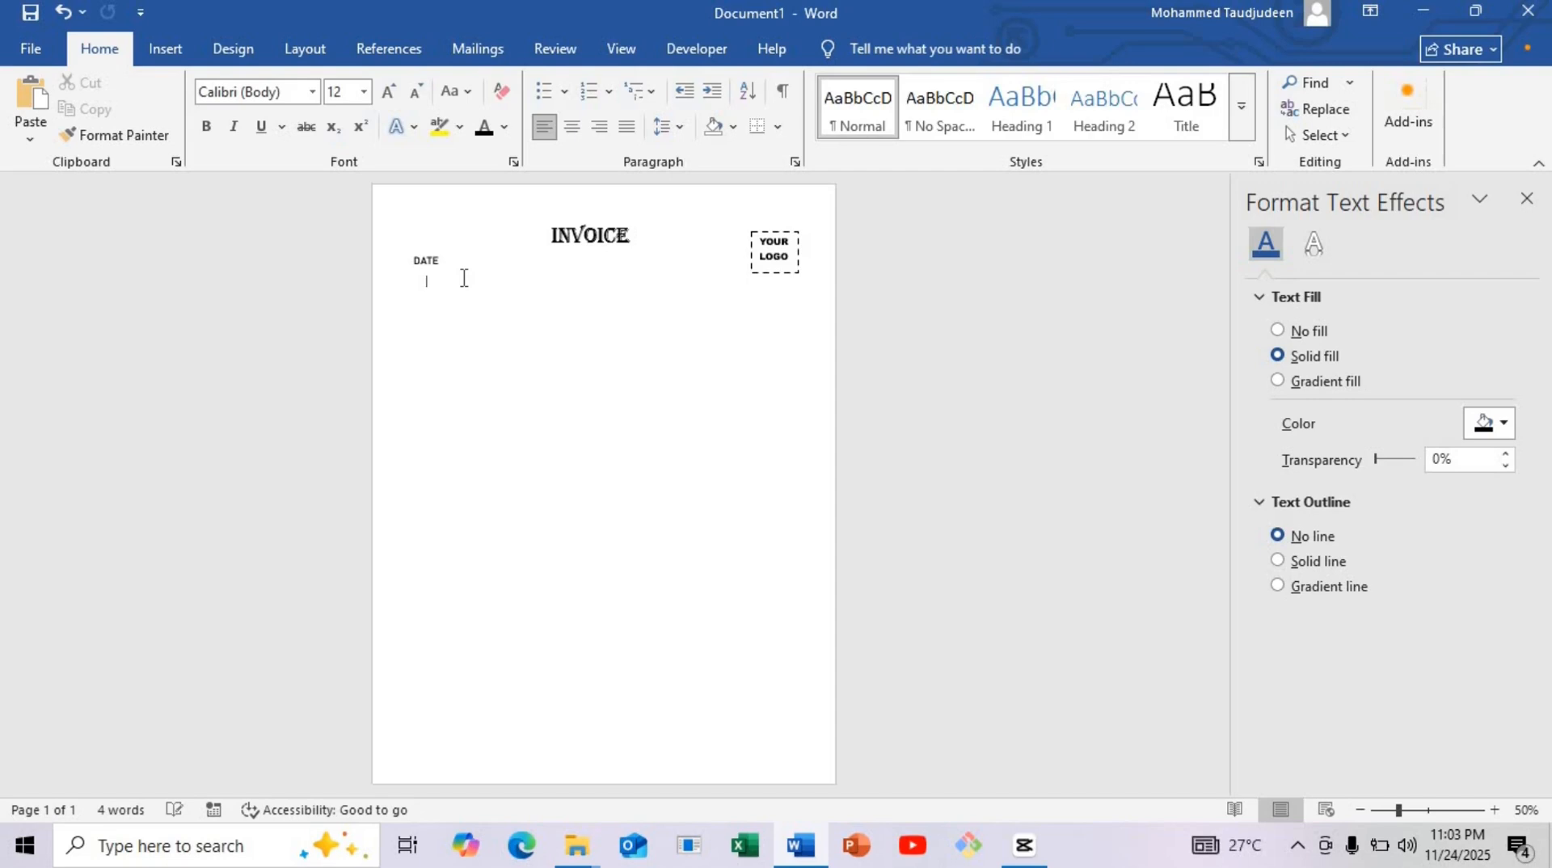
pyautogui.click(176, 42)
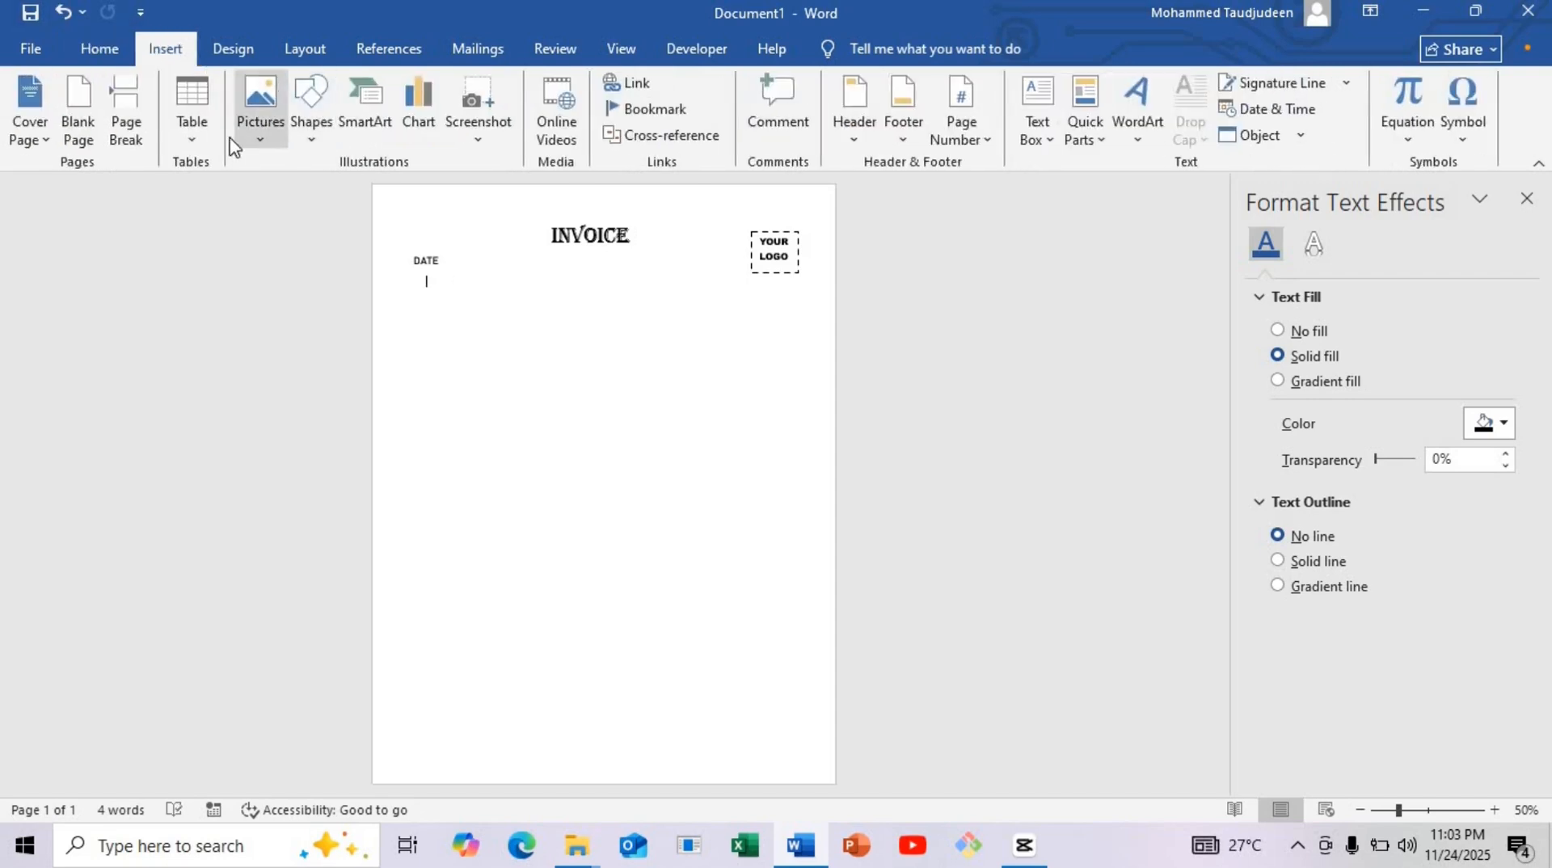
pyautogui.click(206, 135)
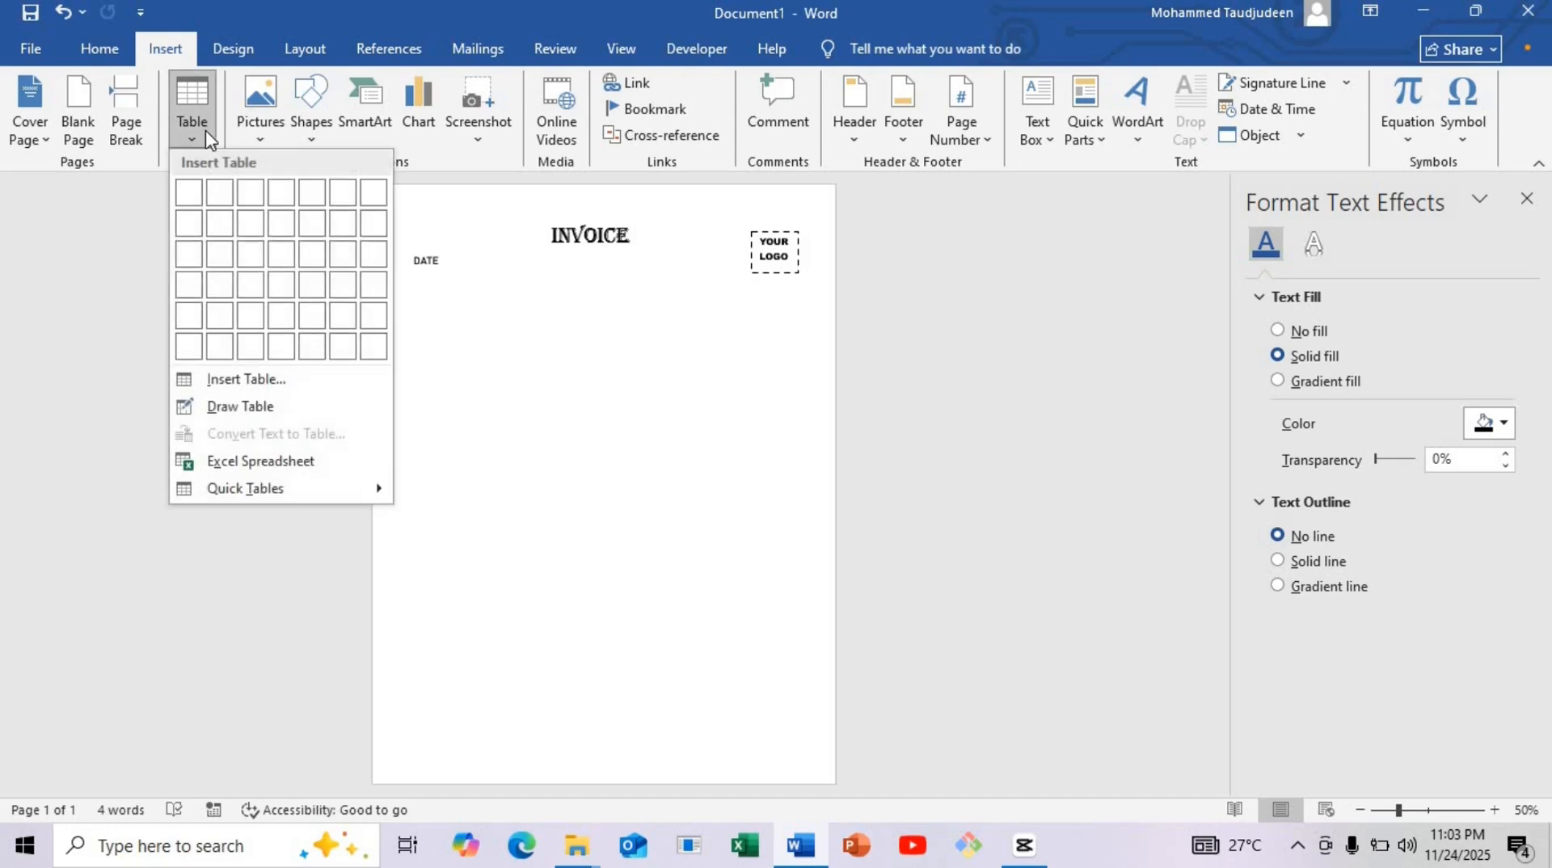
pyautogui.click(194, 254)
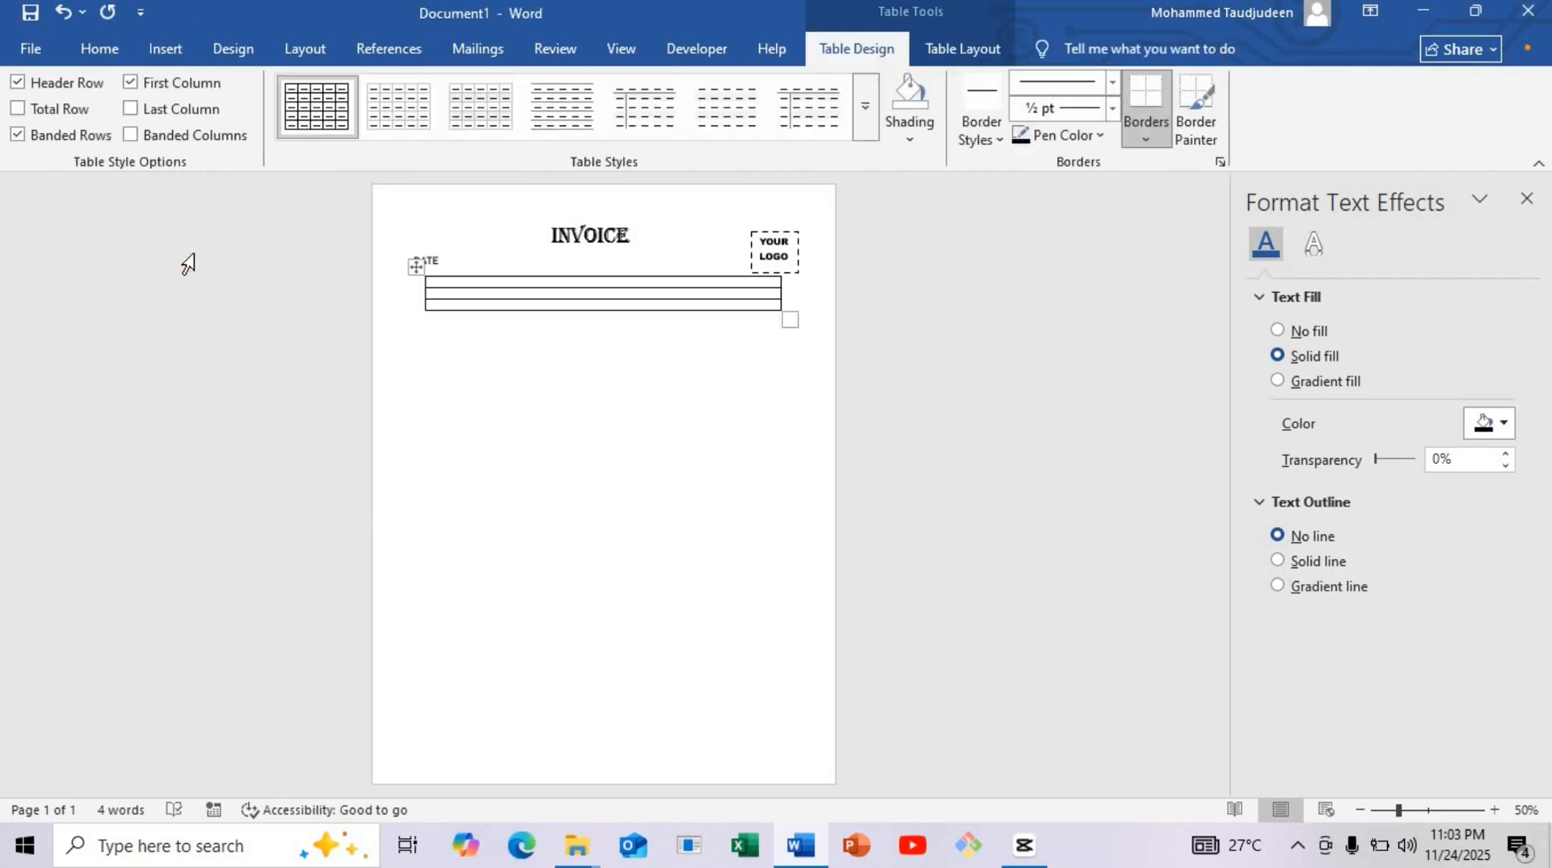
# Increase the height of all three table rows below DATE so that they are equally tall.
pyautogui.click(1496, 810)
pyautogui.click(1495, 810)
pyautogui.click(1495, 810)
pyautogui.click(1495, 810)
pyautogui.click(1495, 810)
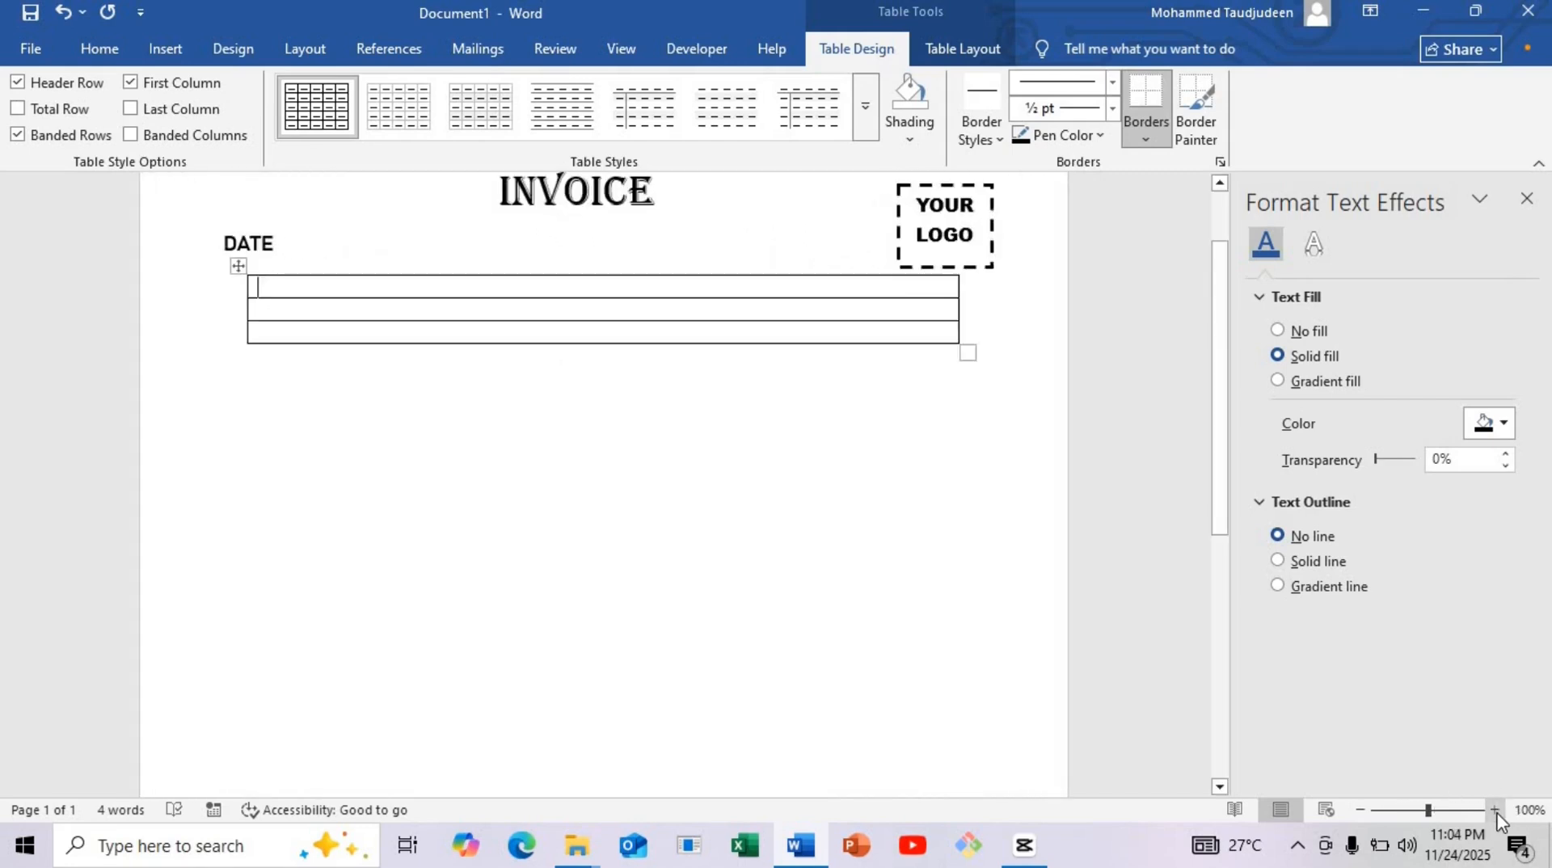
pyautogui.click(1495, 810)
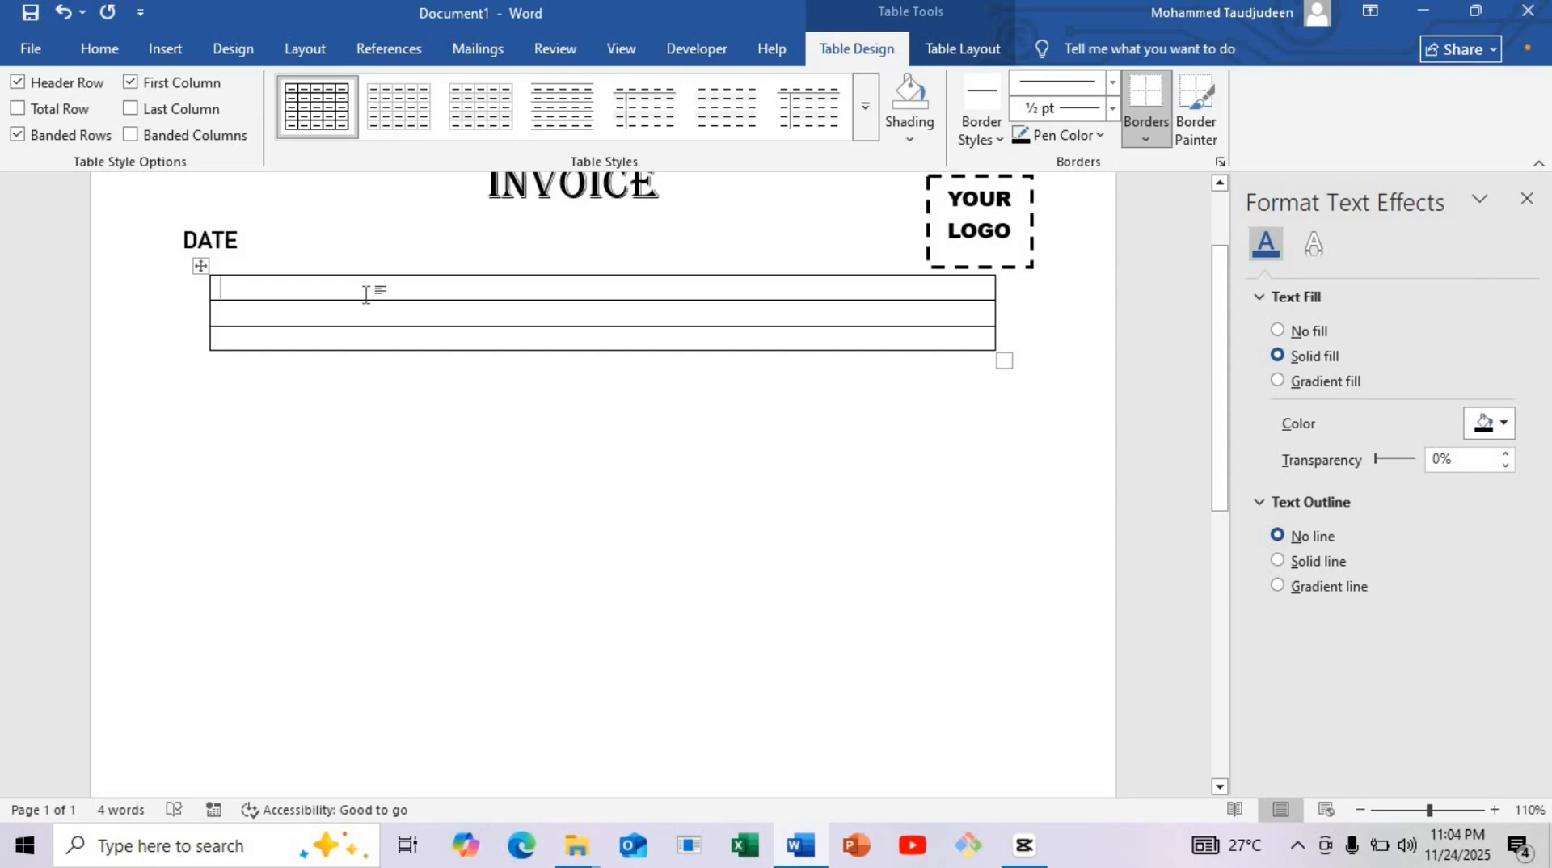
pyautogui.moveTo(364, 299); pyautogui.dragTo(363, 309)
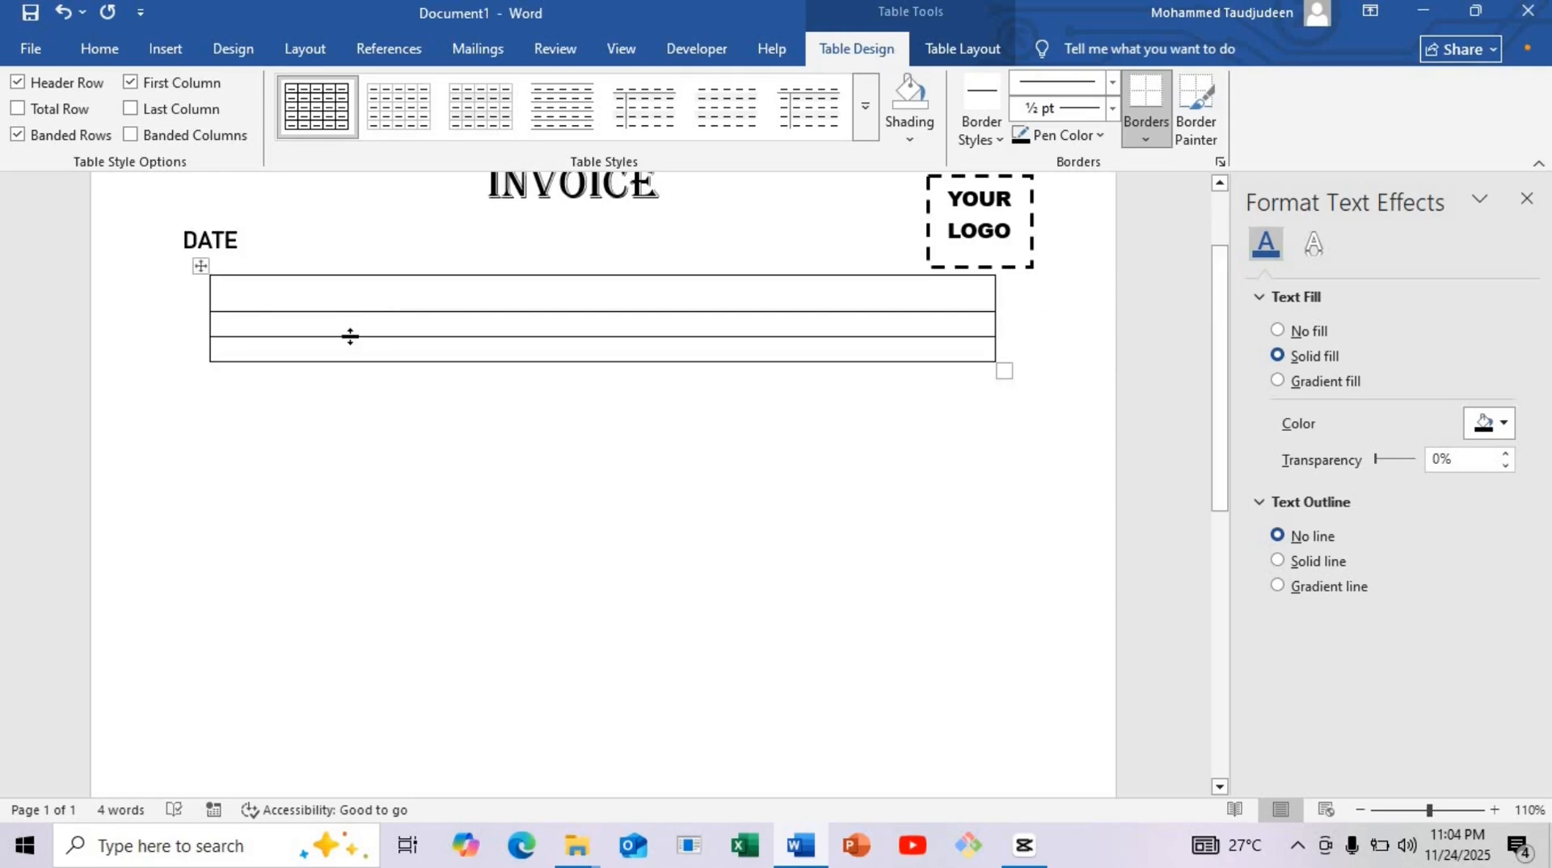
pyautogui.moveTo(350, 337); pyautogui.dragTo(346, 348)
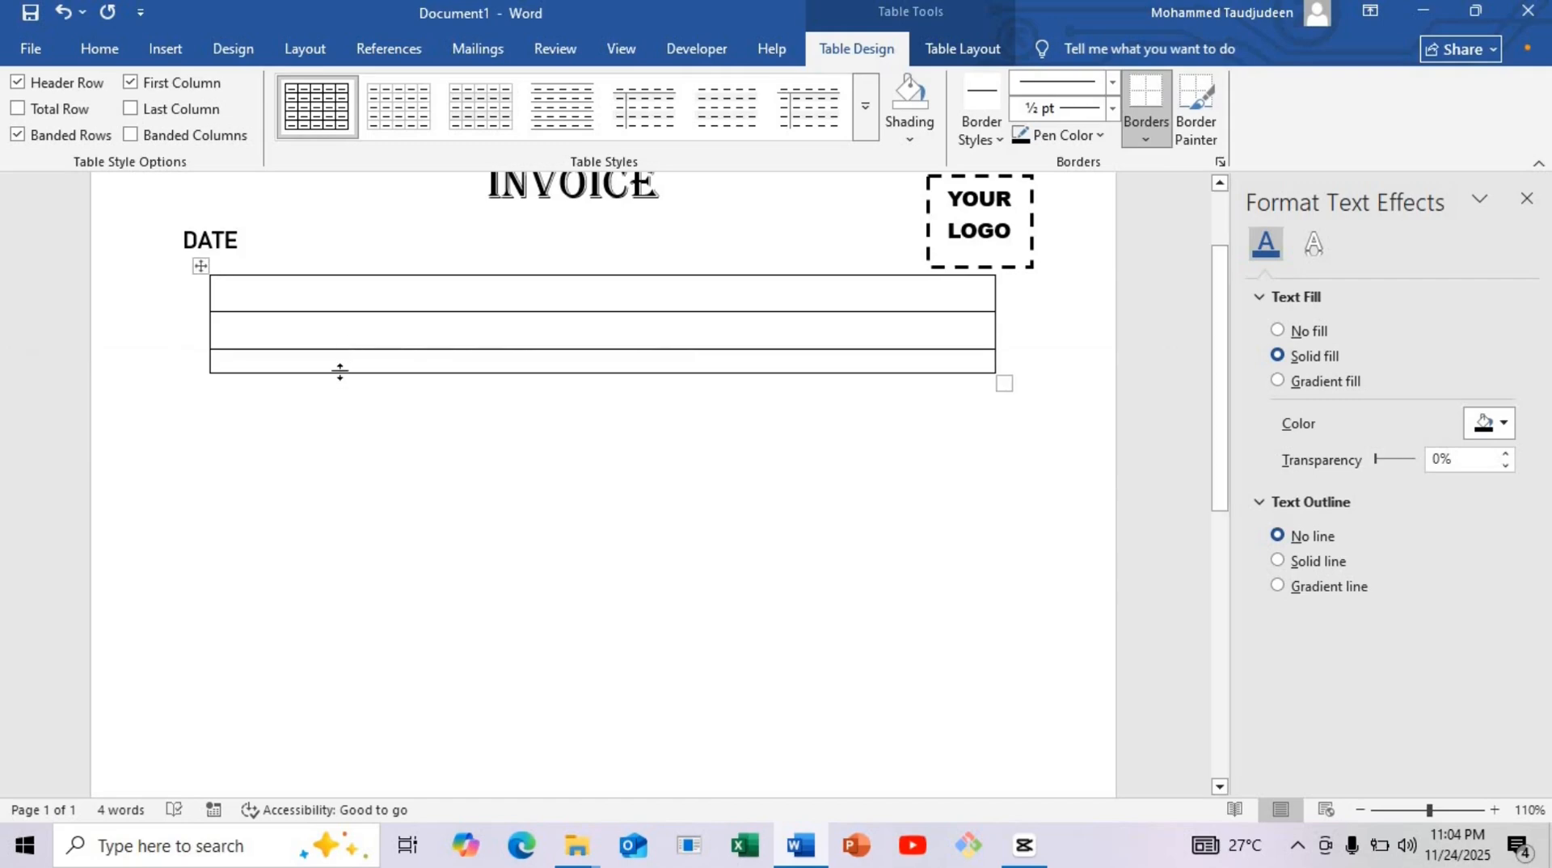
pyautogui.moveTo(340, 372); pyautogui.dragTo(340, 385)
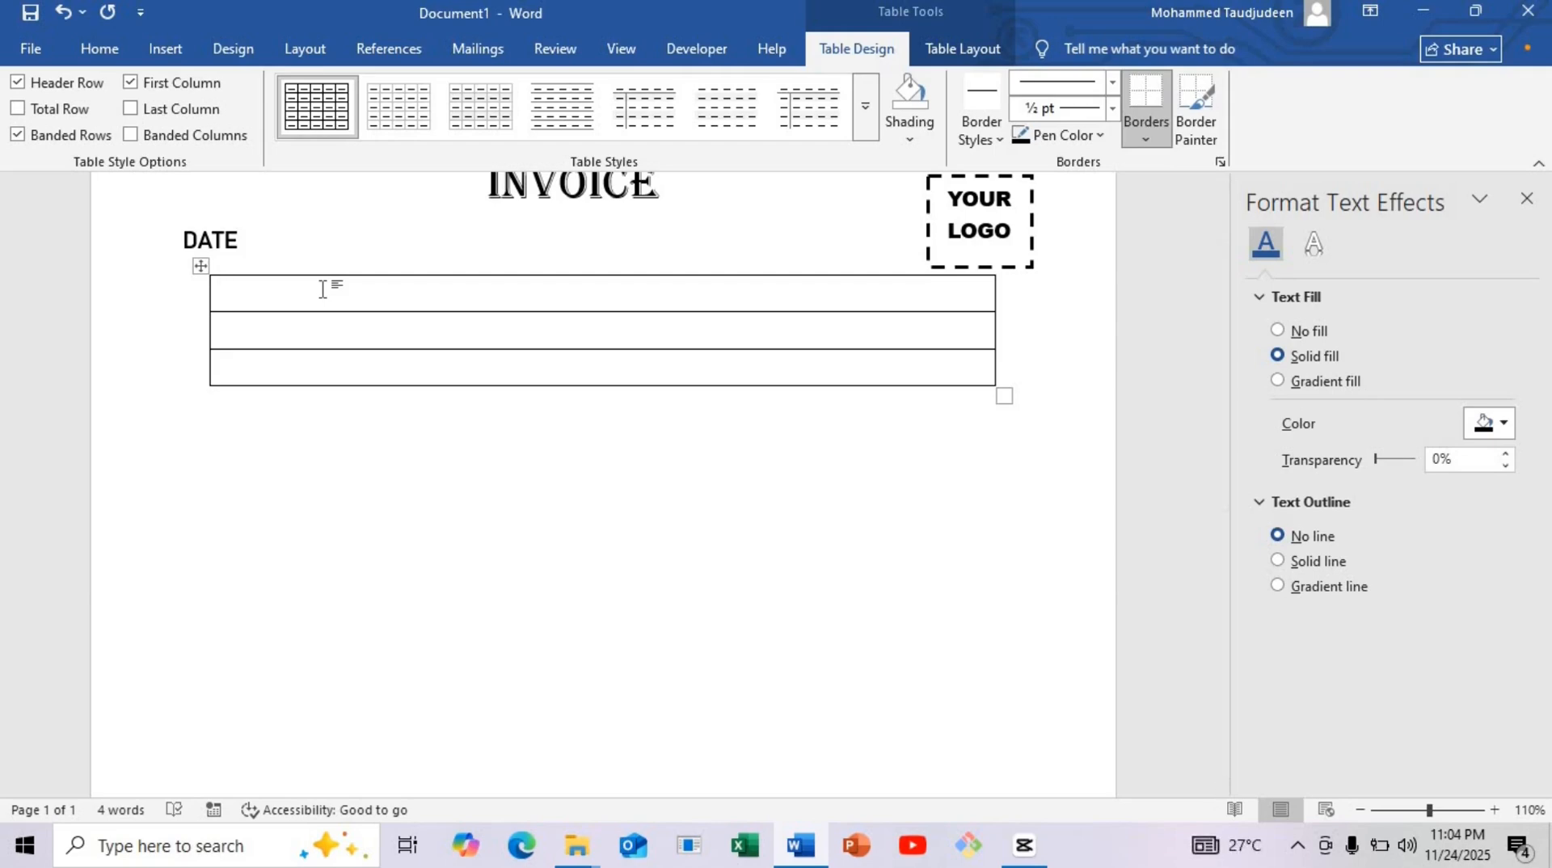
# Fill the three table rows with the labels CUSTOMER INFORMATION, PURCHASE ORDER # and ACCOUNT #.
pyautogui.write('CUSTOMER I')
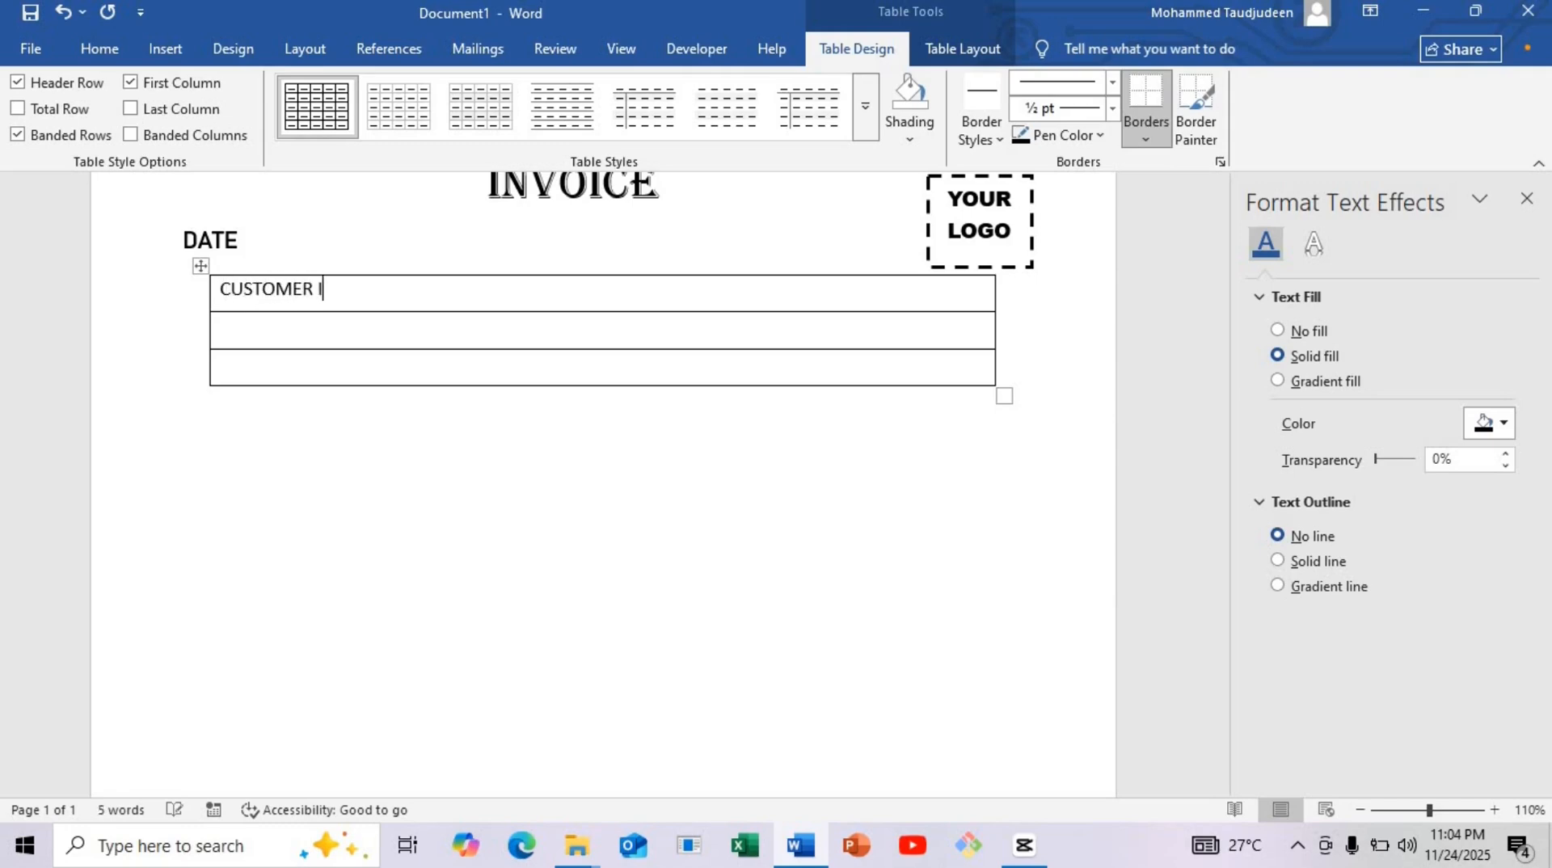
pyautogui.write('NFORMATION ')
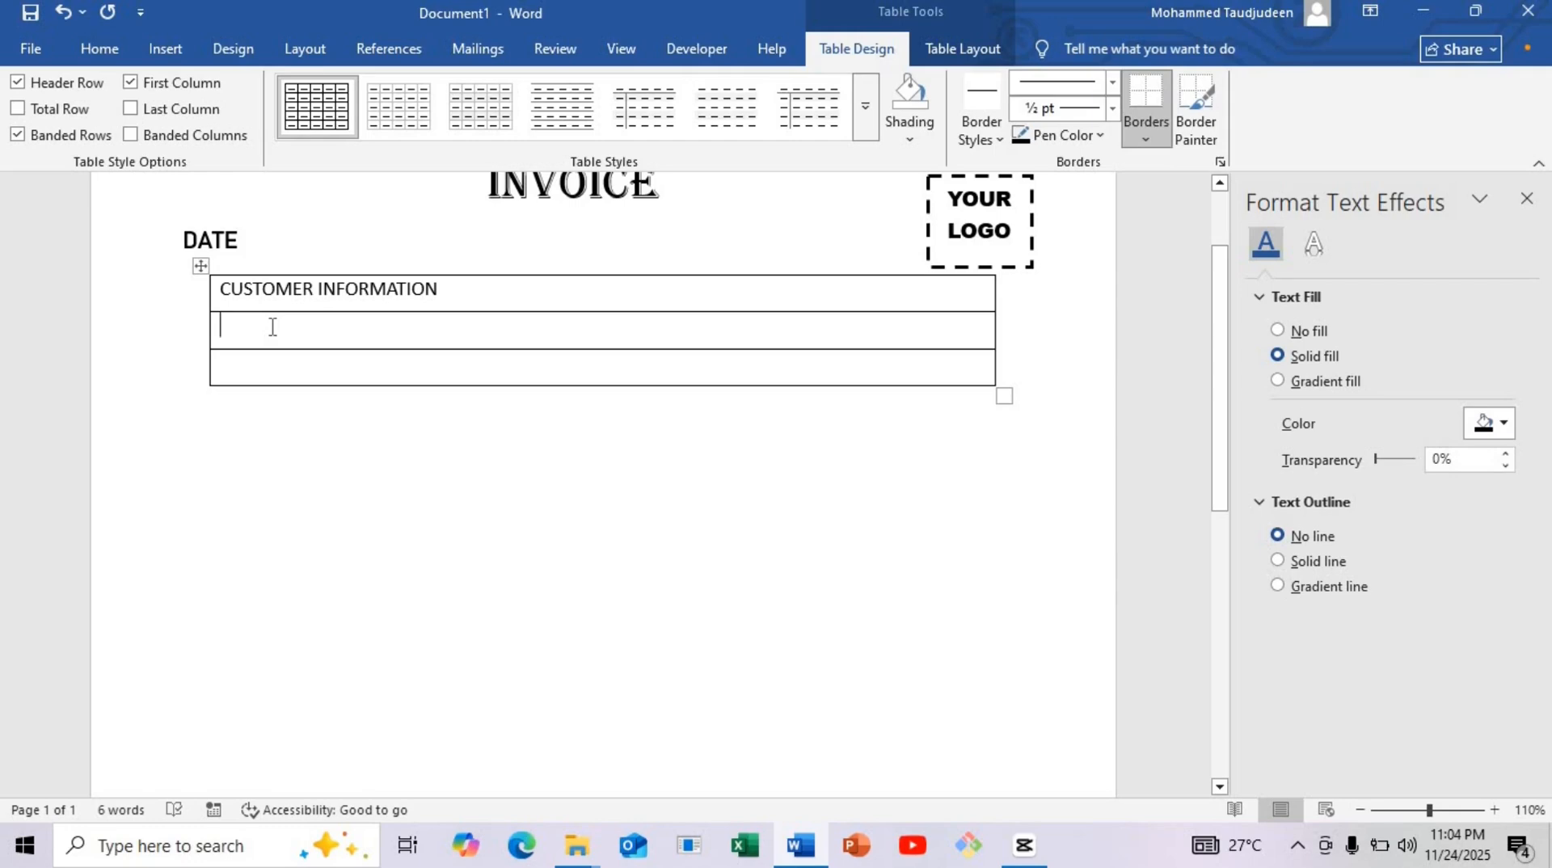
pyautogui.write('PURCHA')
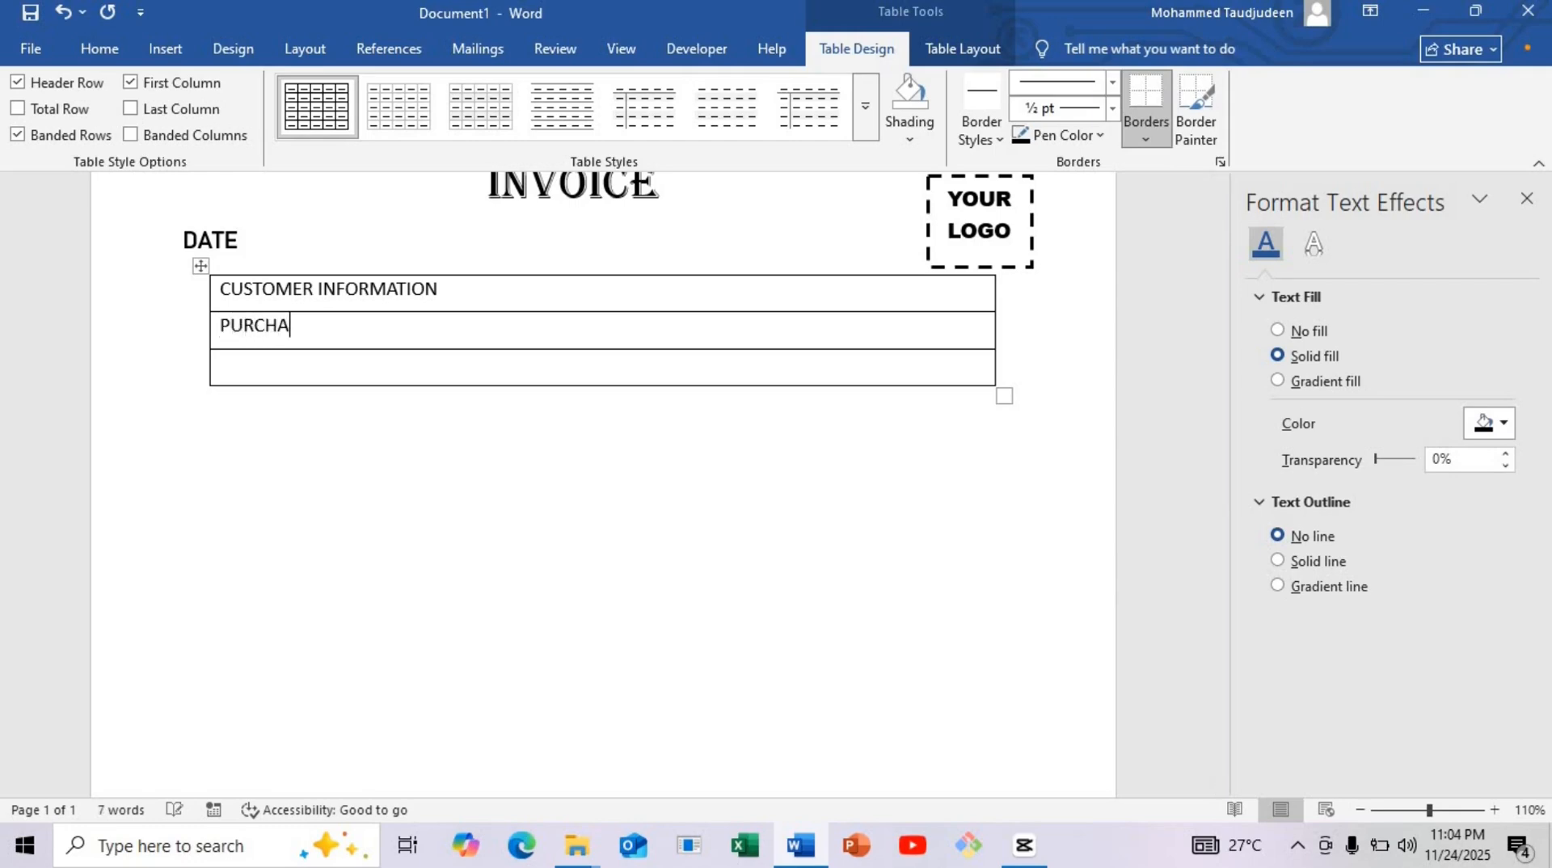
pyautogui.write('SE ORDER # ')
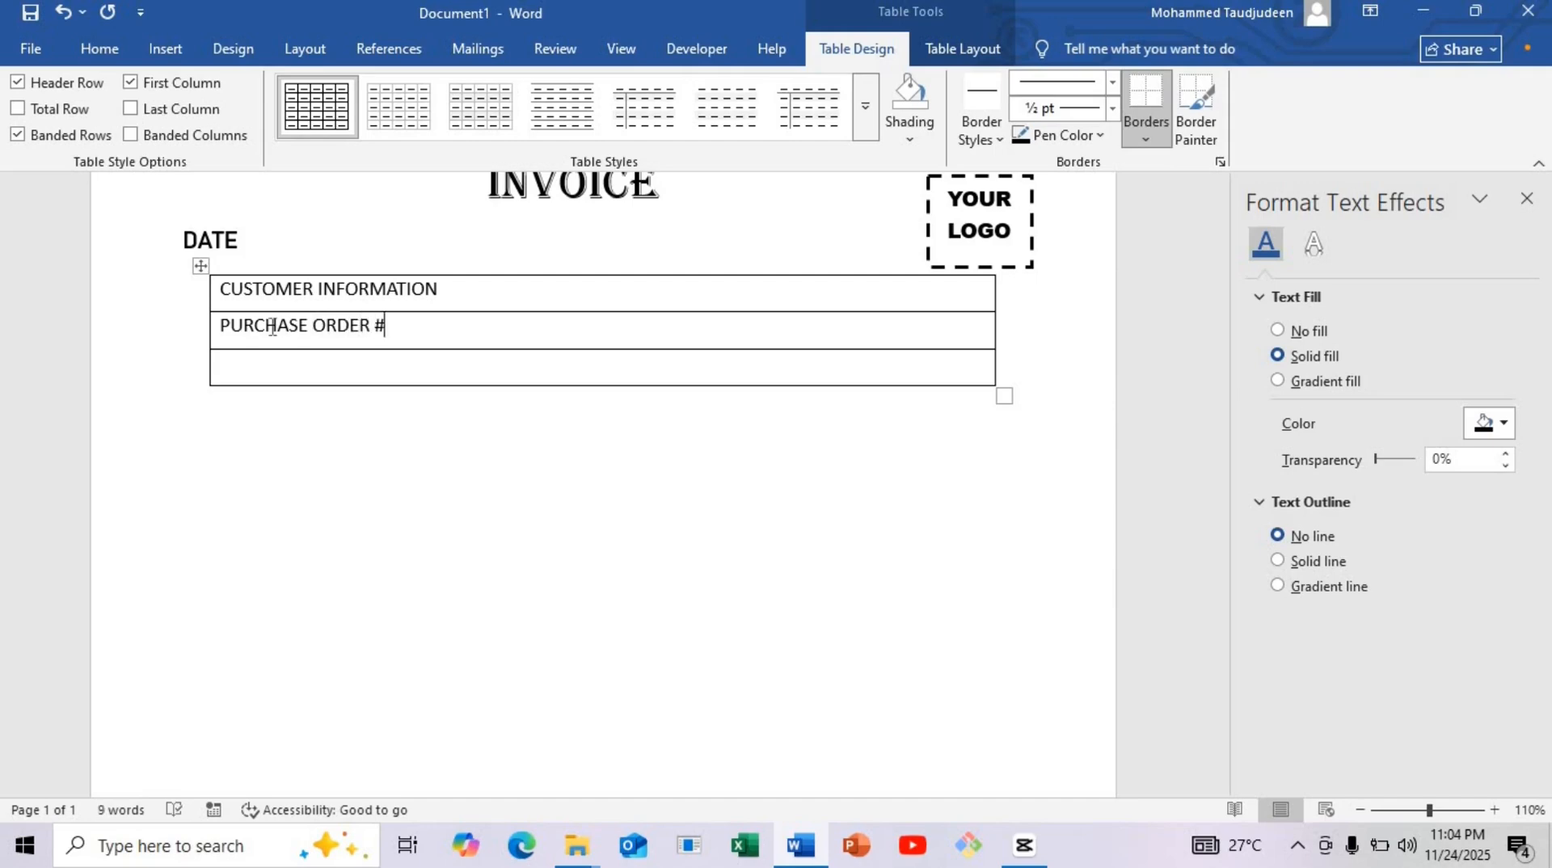
pyautogui.write('ACCOUNT')
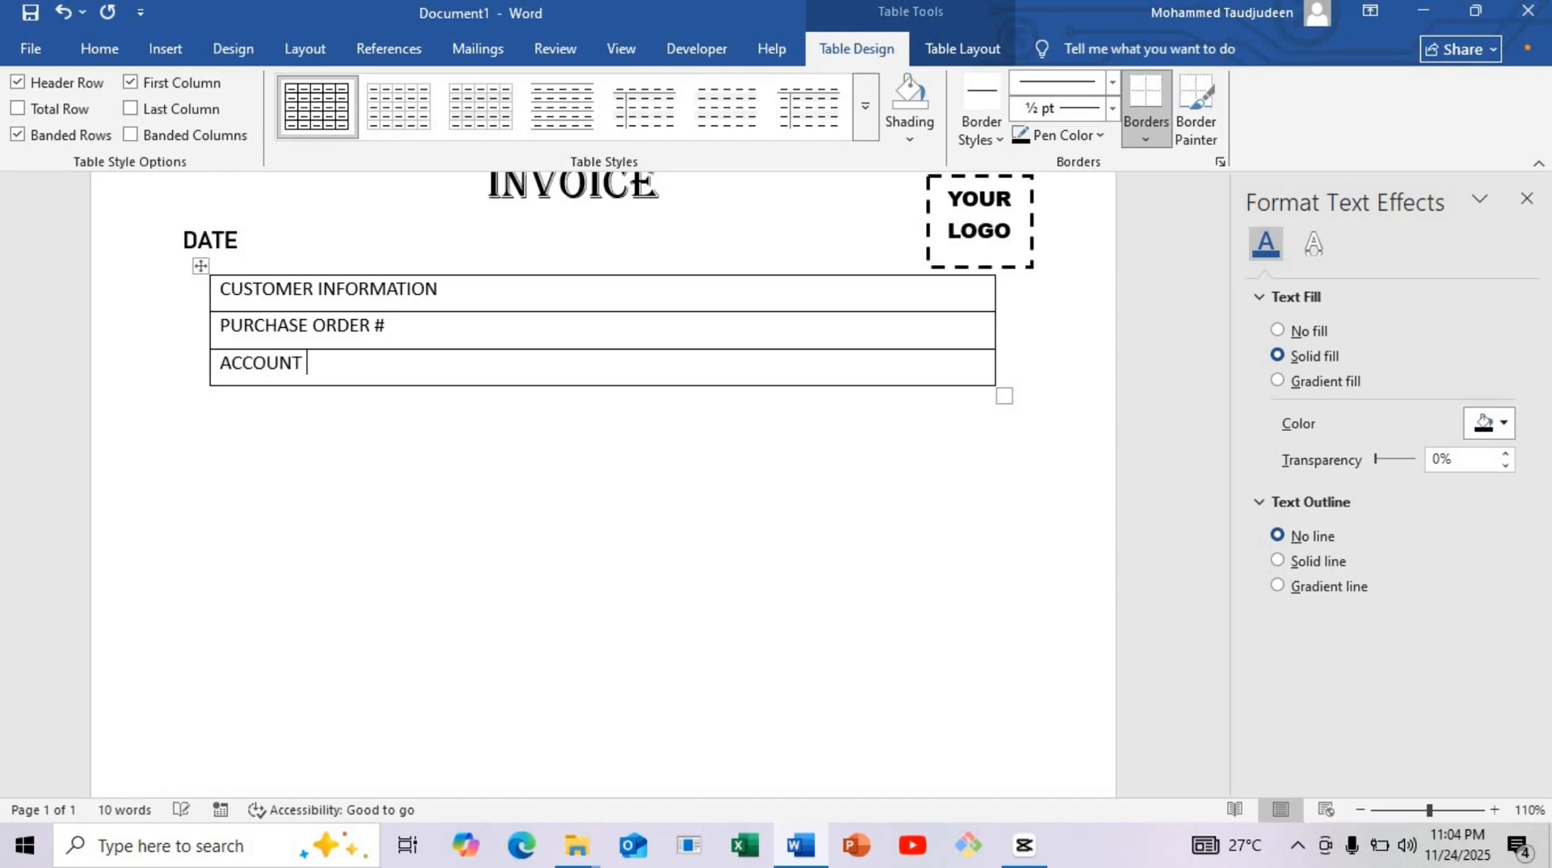
pyautogui.write(' #')
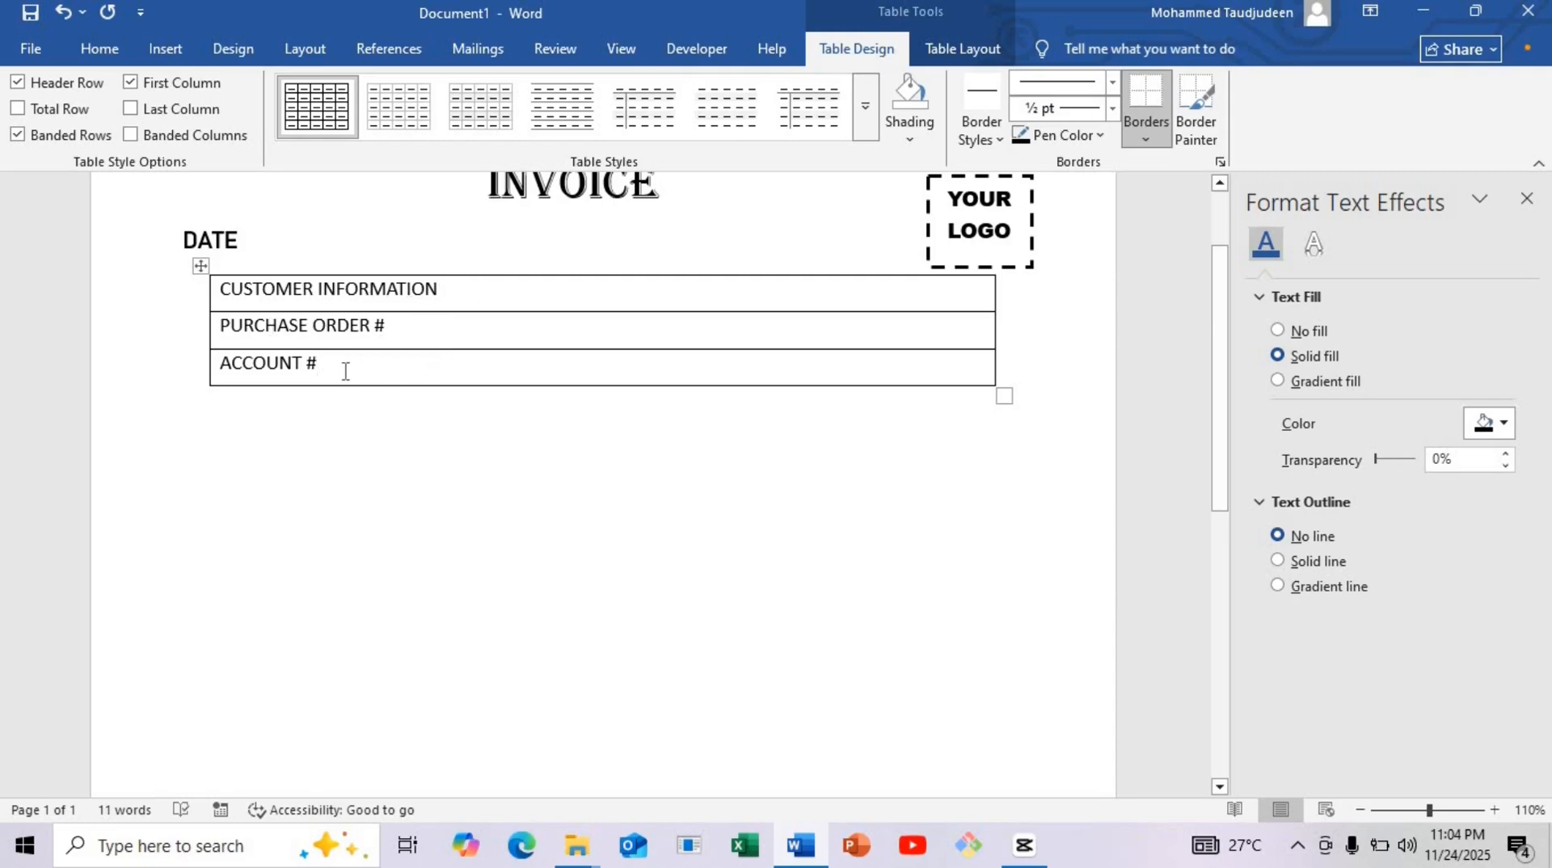
# Set the font of all three table row labels to Bahnschrift SemiBold.
pyautogui.moveTo(308, 353); pyautogui.dragTo(242, 287)
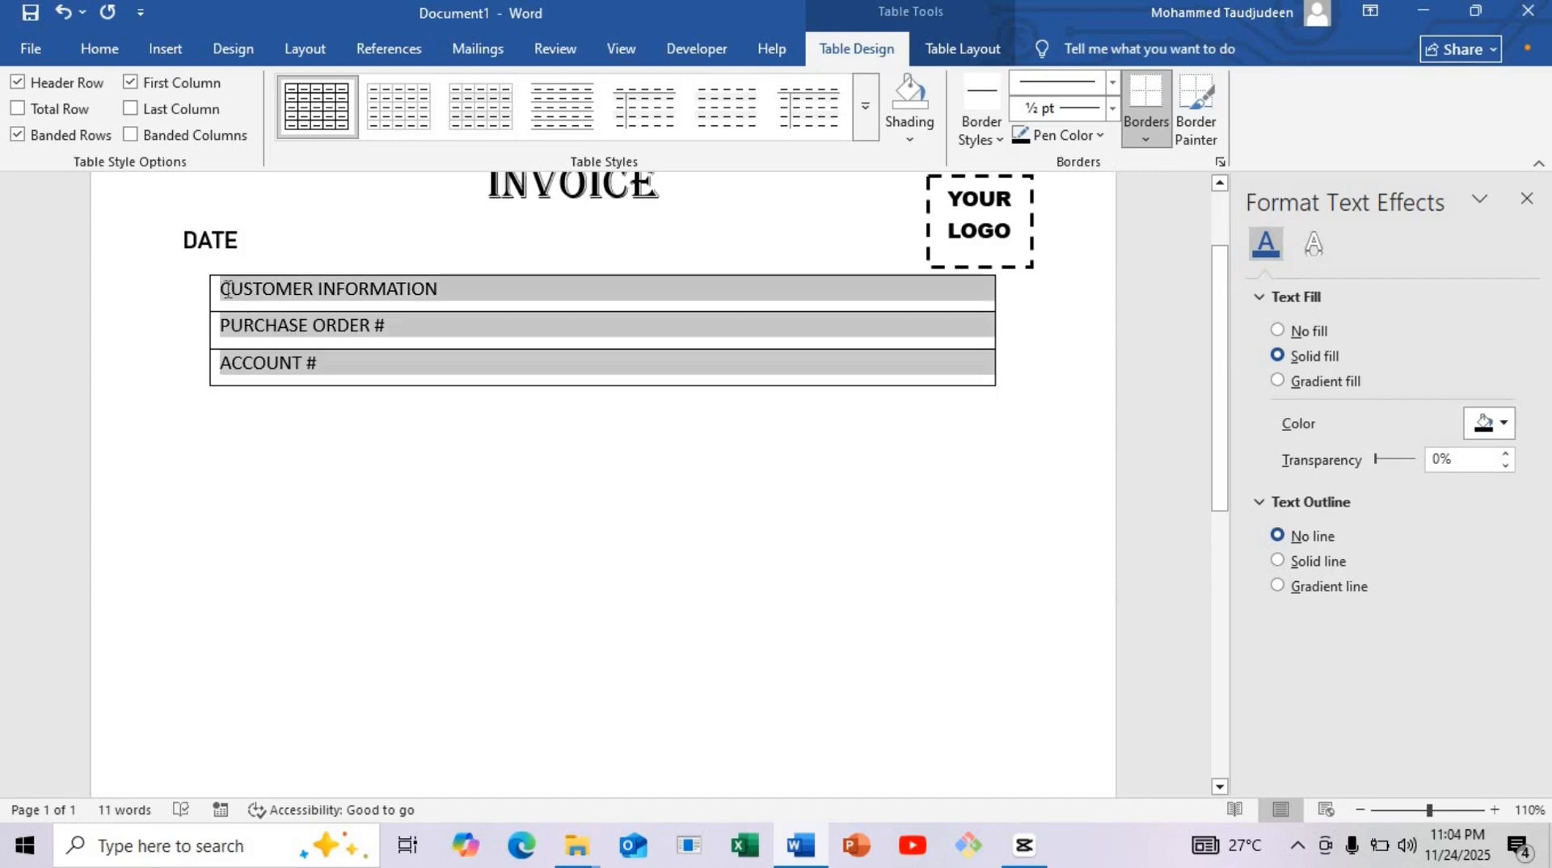
pyautogui.click(99, 49)
pyautogui.click(311, 91)
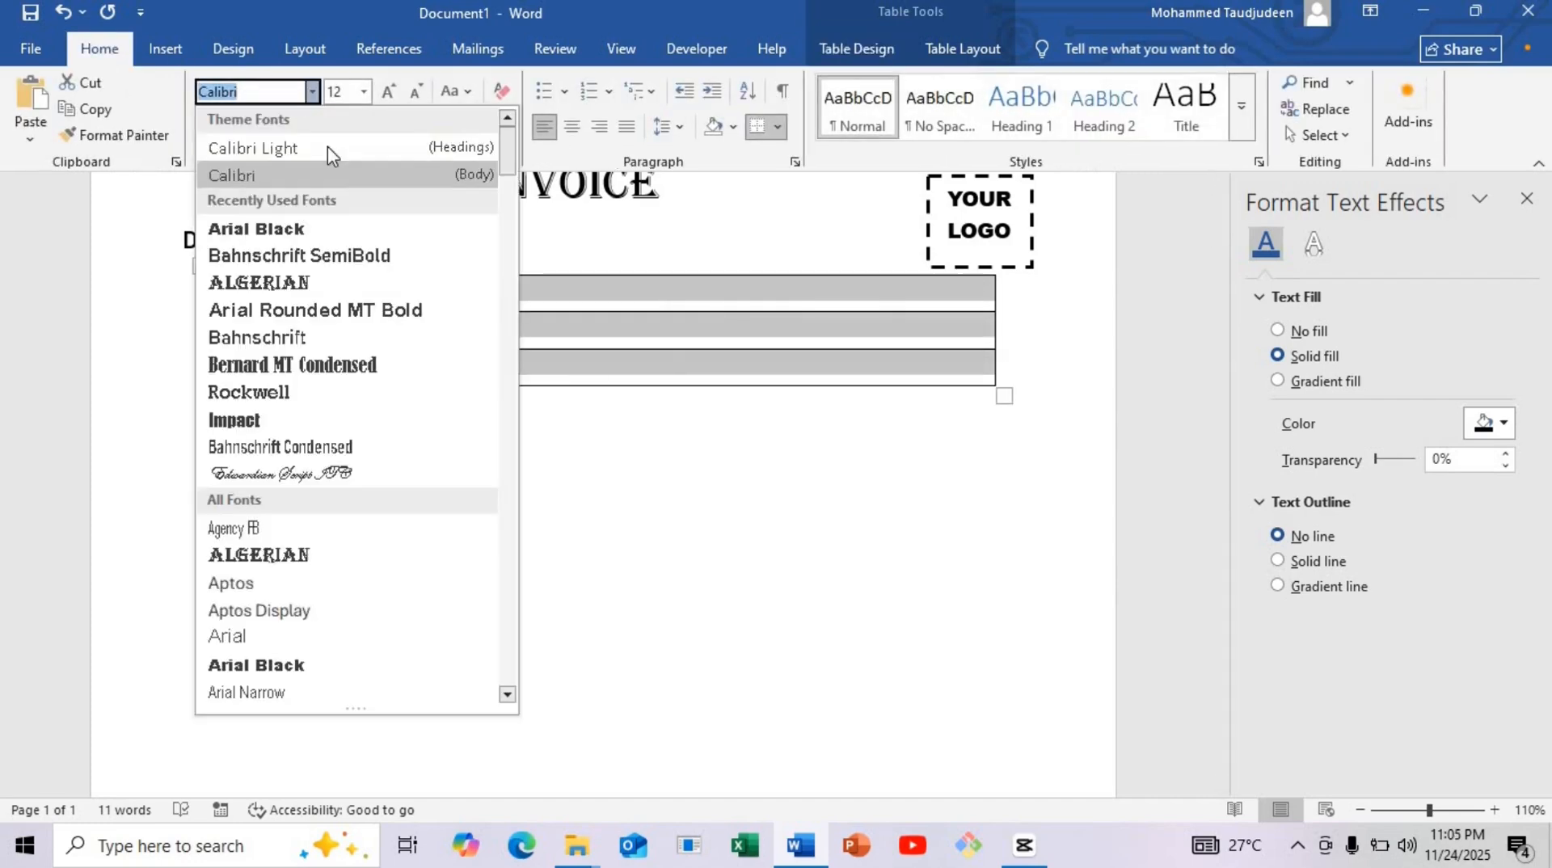
pyautogui.click(396, 256)
pyautogui.click(380, 295)
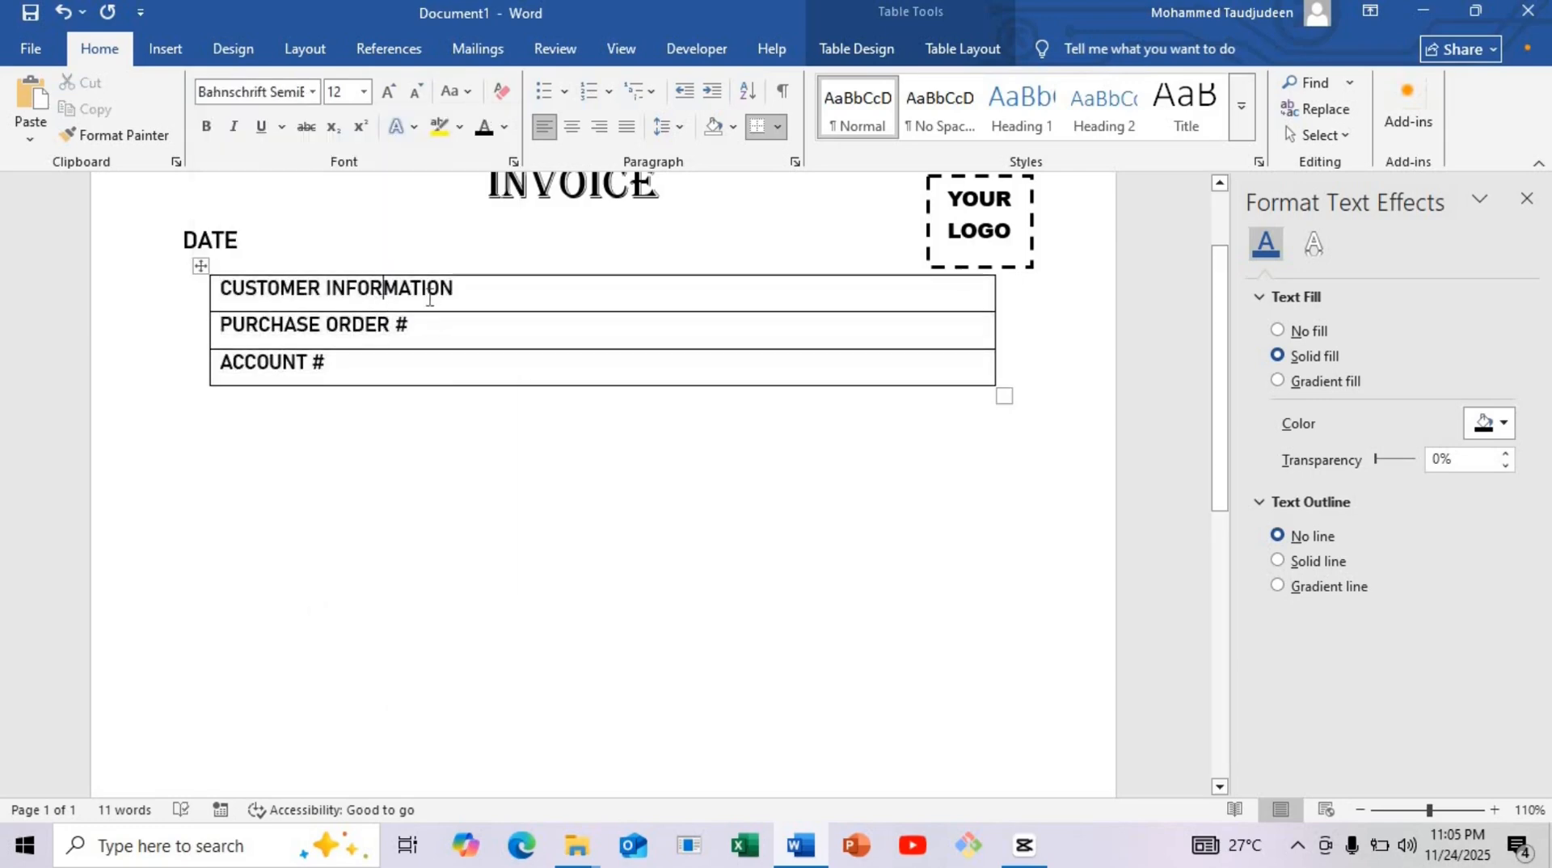
# Change only the CUSTOMER INFORMATION heading to the Arial Rounded MT Bold font.
pyautogui.moveTo(458, 289); pyautogui.dragTo(239, 299)
pyautogui.click(238, 299)
pyautogui.moveTo(453, 291); pyautogui.dragTo(212, 298)
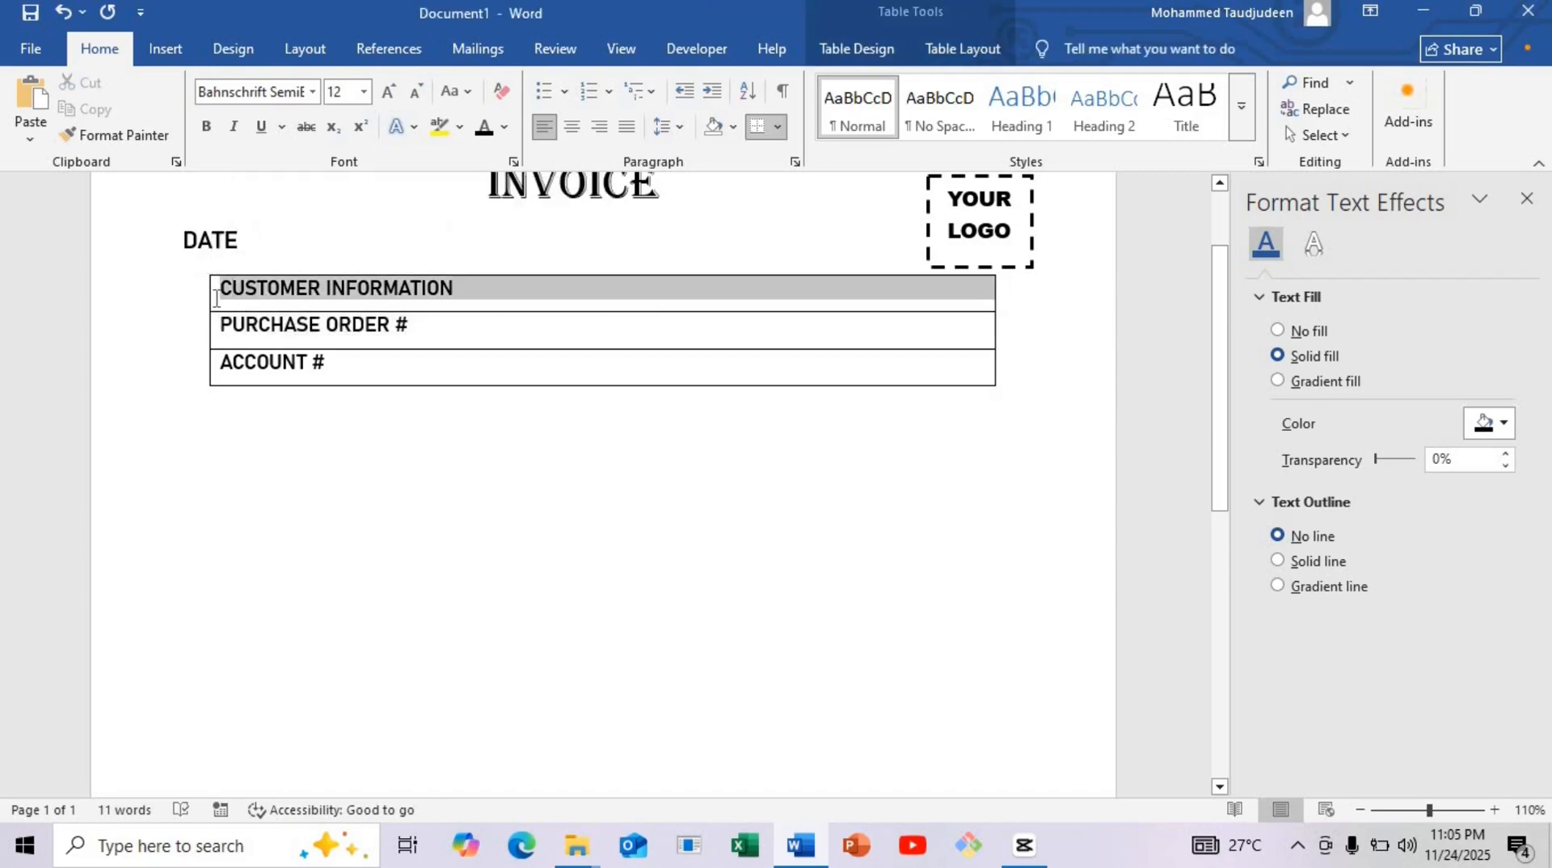
pyautogui.click(313, 92)
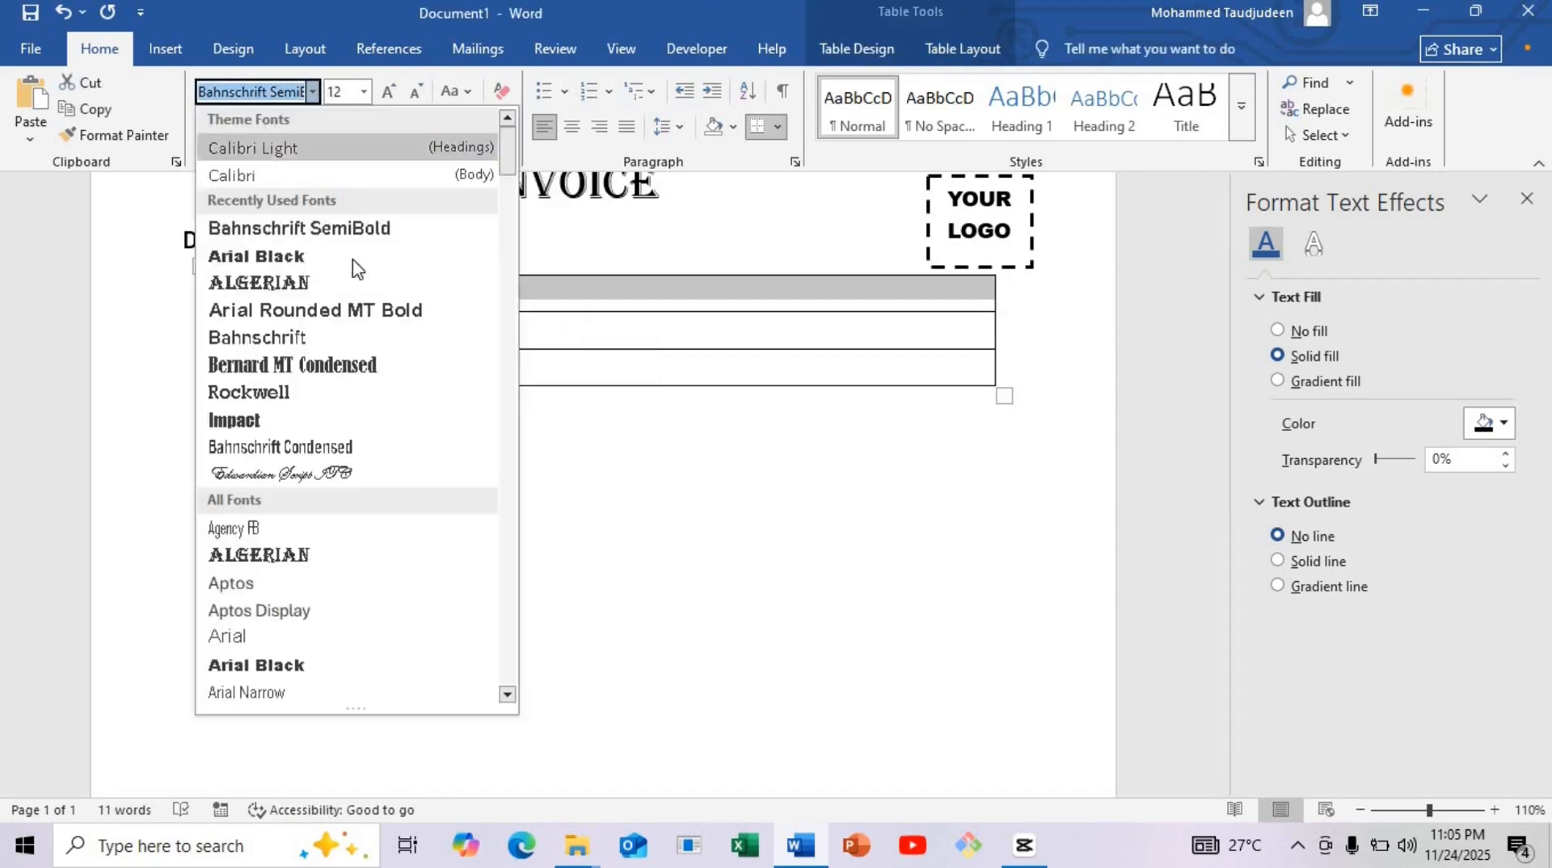
pyautogui.click(339, 309)
pyautogui.click(391, 346)
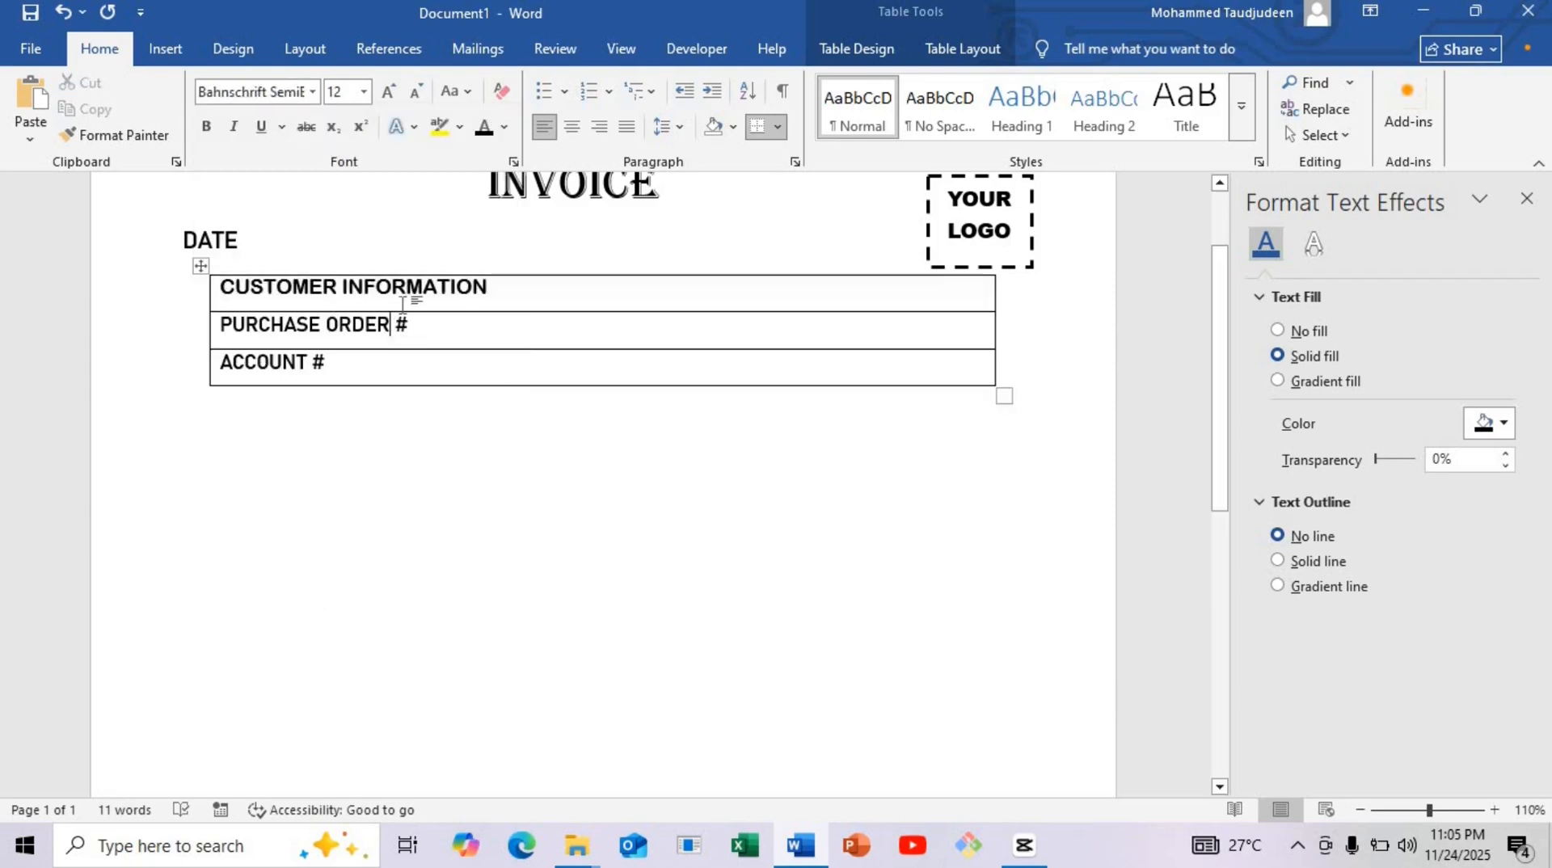
# Set the paragraph spacing before CUSTOMER INFORMATION to 6 pt and increase the spacing after it.
pyautogui.tripleClick(404, 301)
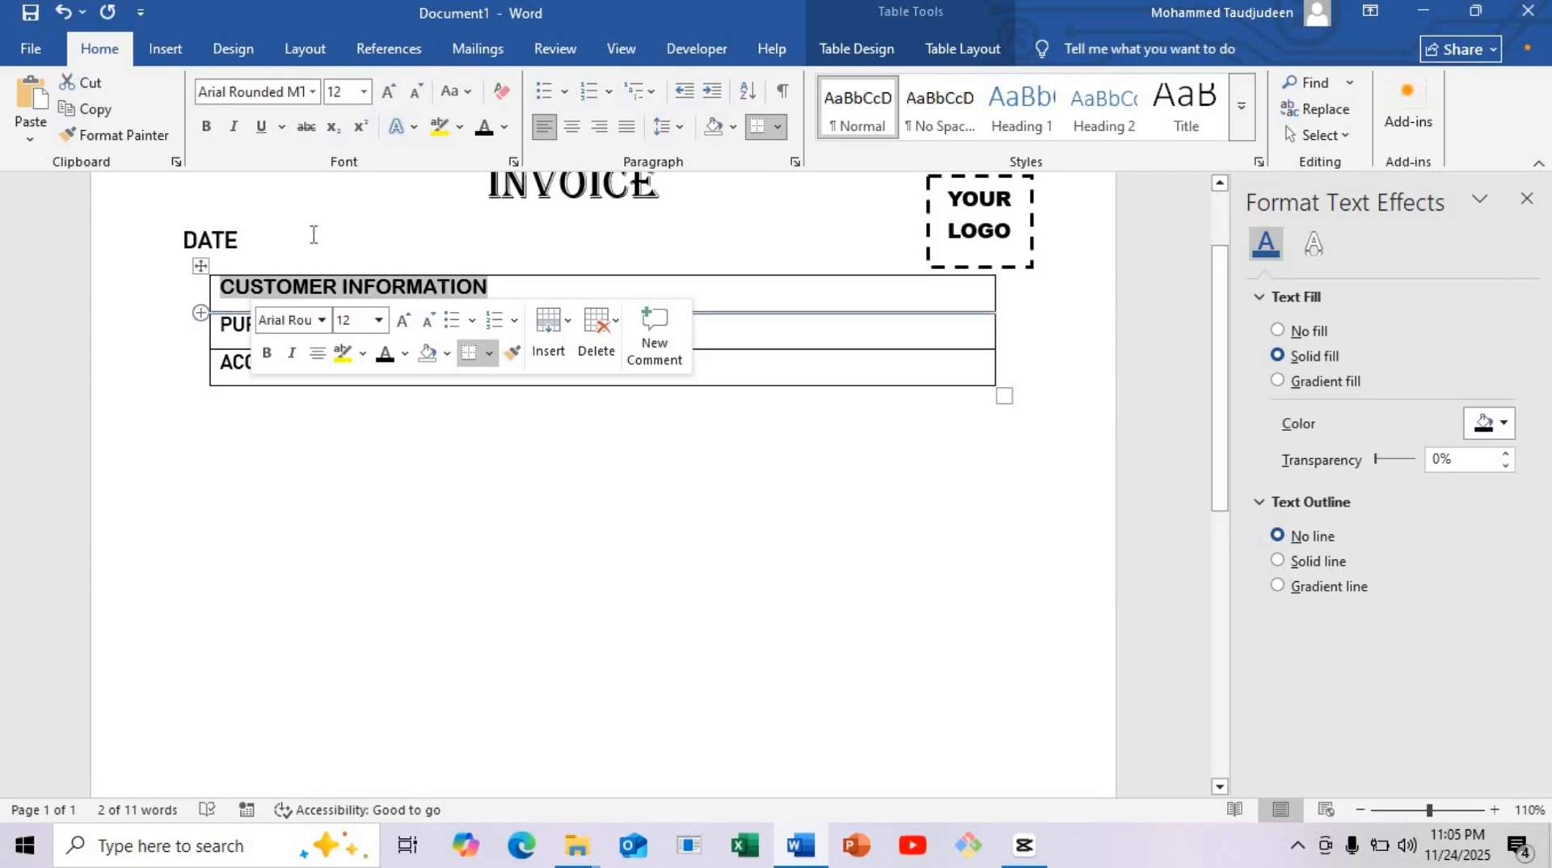
pyautogui.click(274, 42)
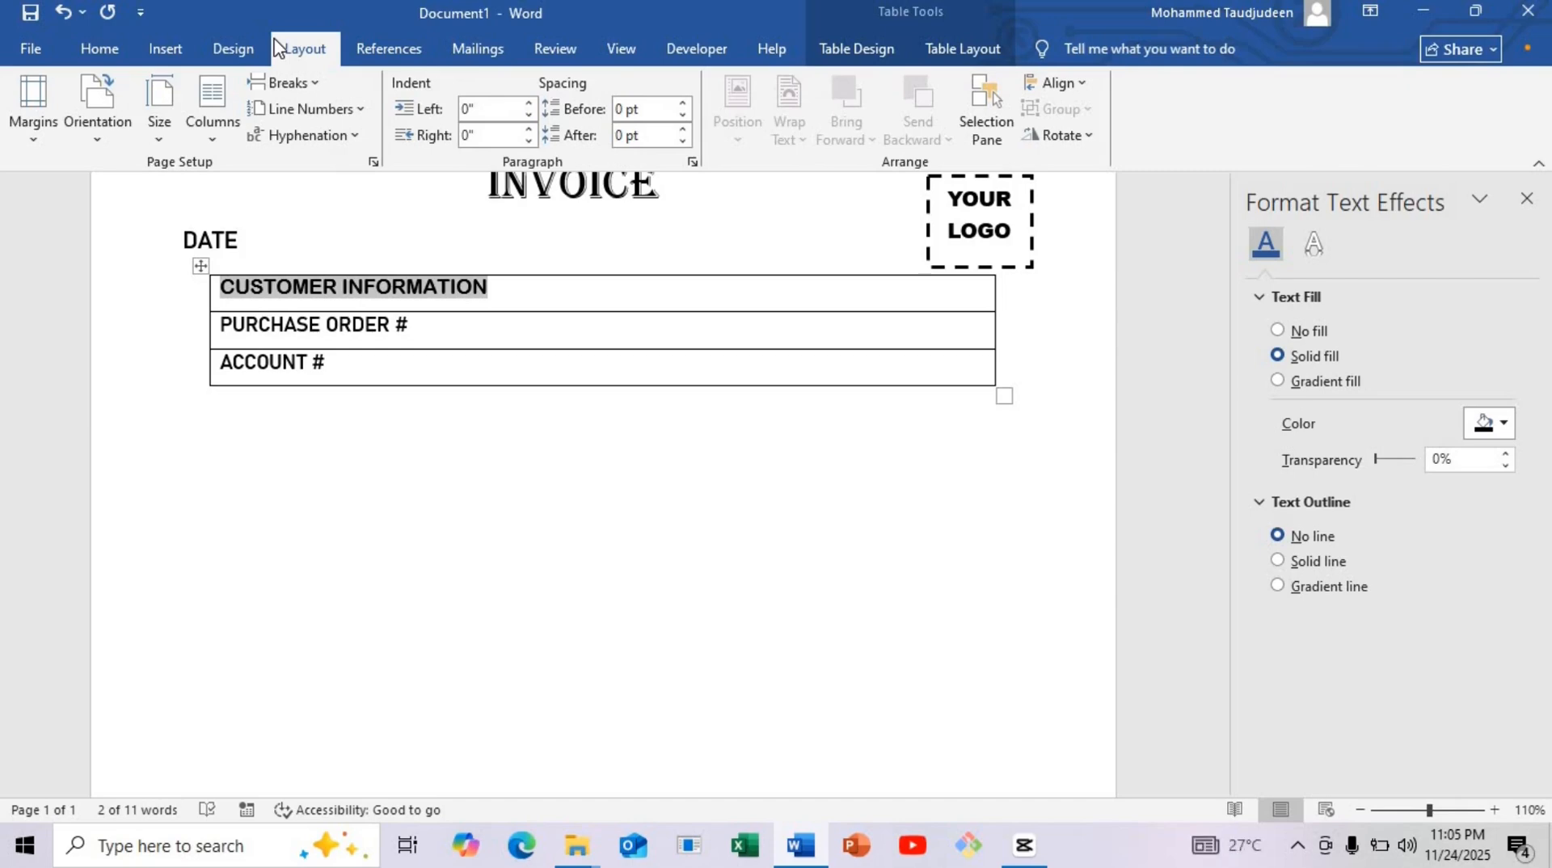
pyautogui.click(679, 110)
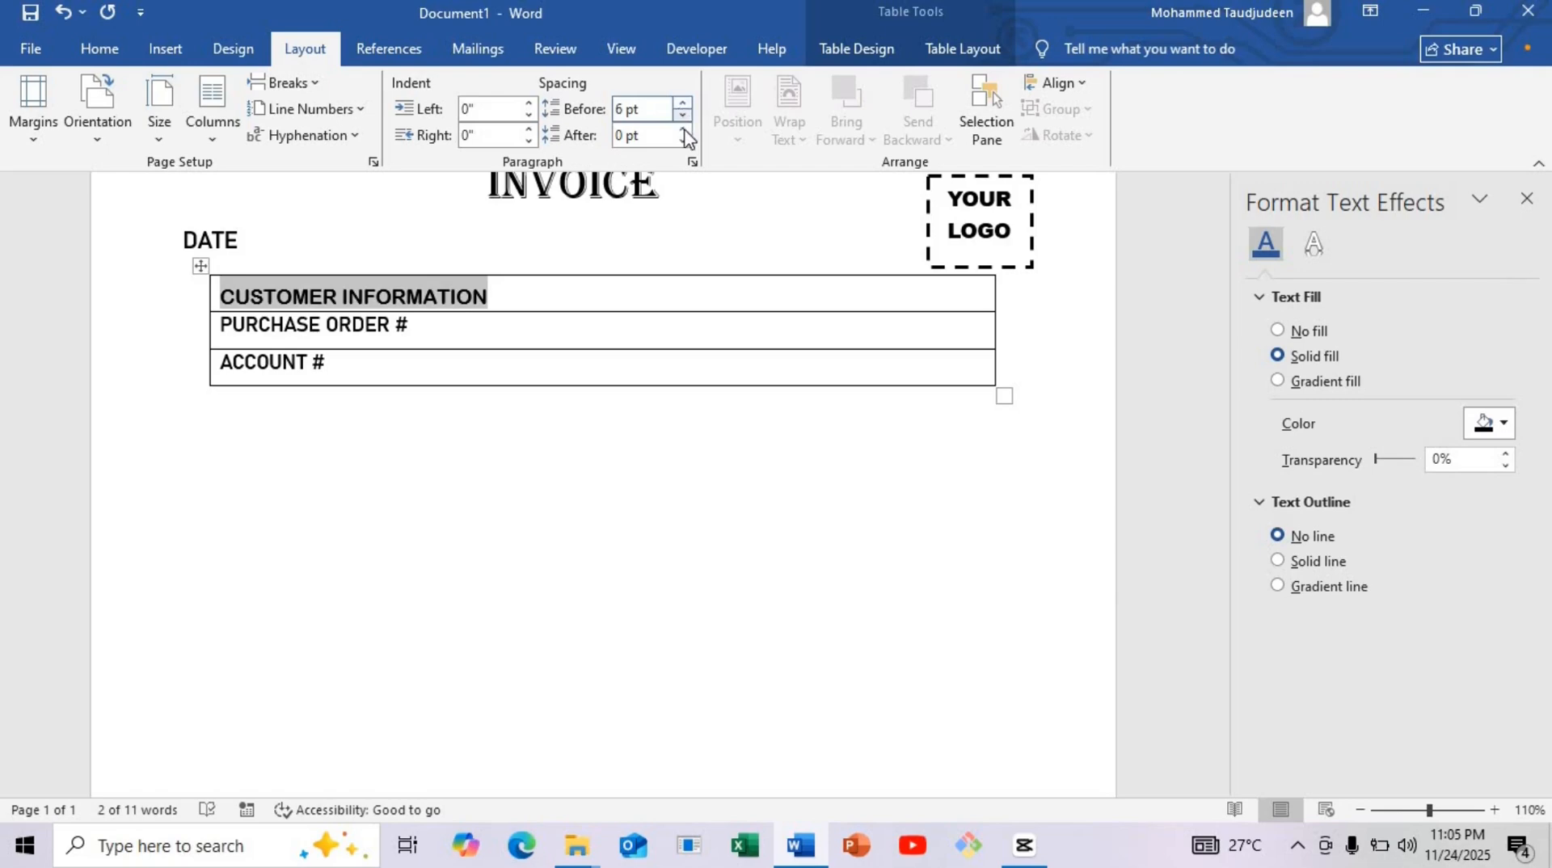
pyautogui.click(683, 129)
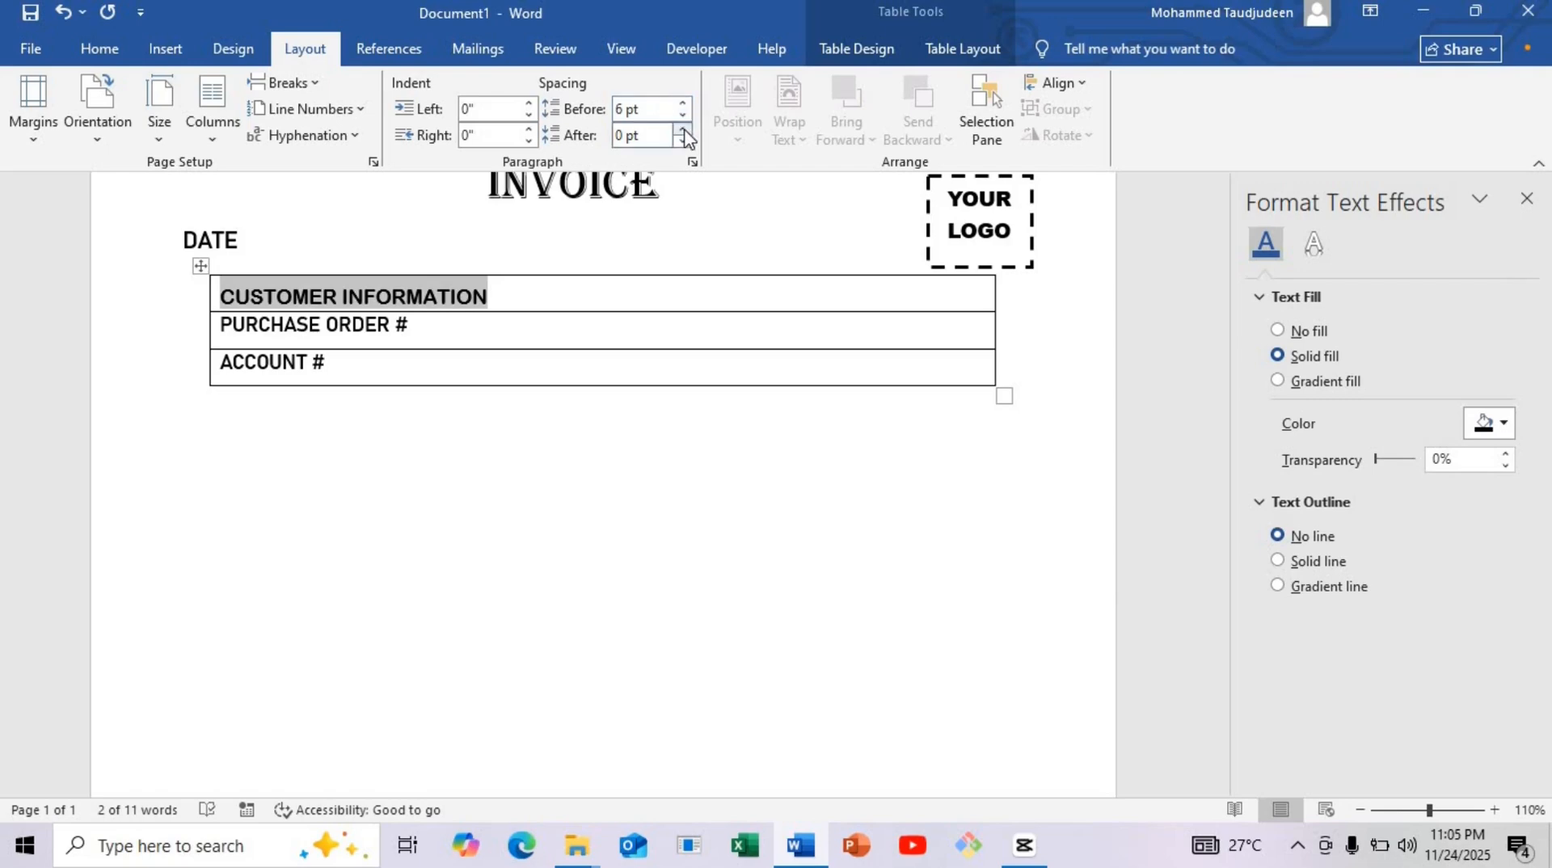
pyautogui.click(415, 336)
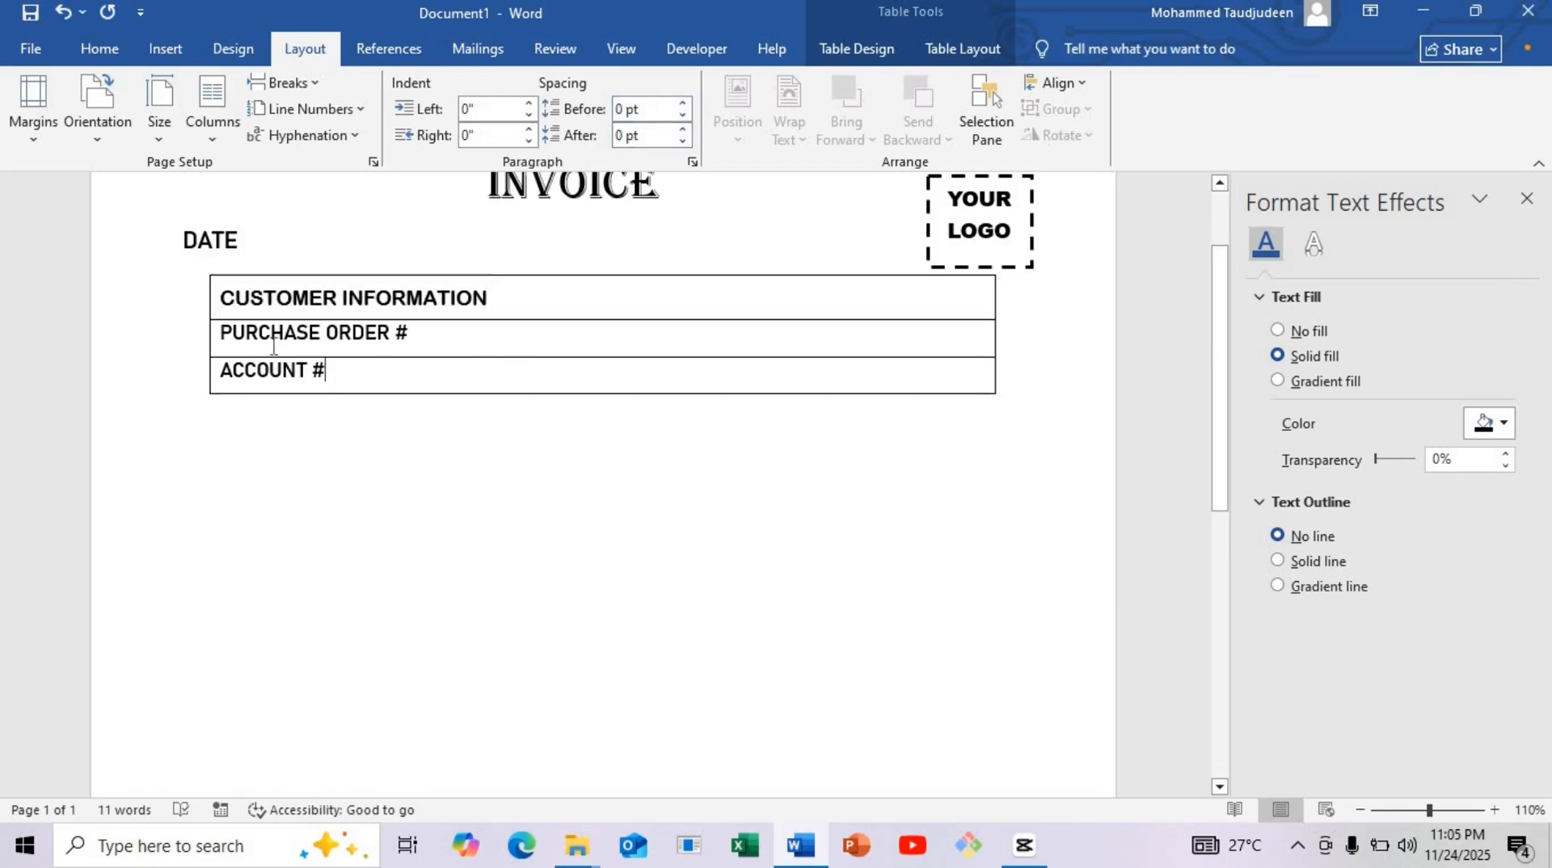
# Set the paragraph spacing before PURCHASE ORDER # and ACCOUNT # to 3 pt.
pyautogui.moveTo(336, 378); pyautogui.dragTo(248, 344)
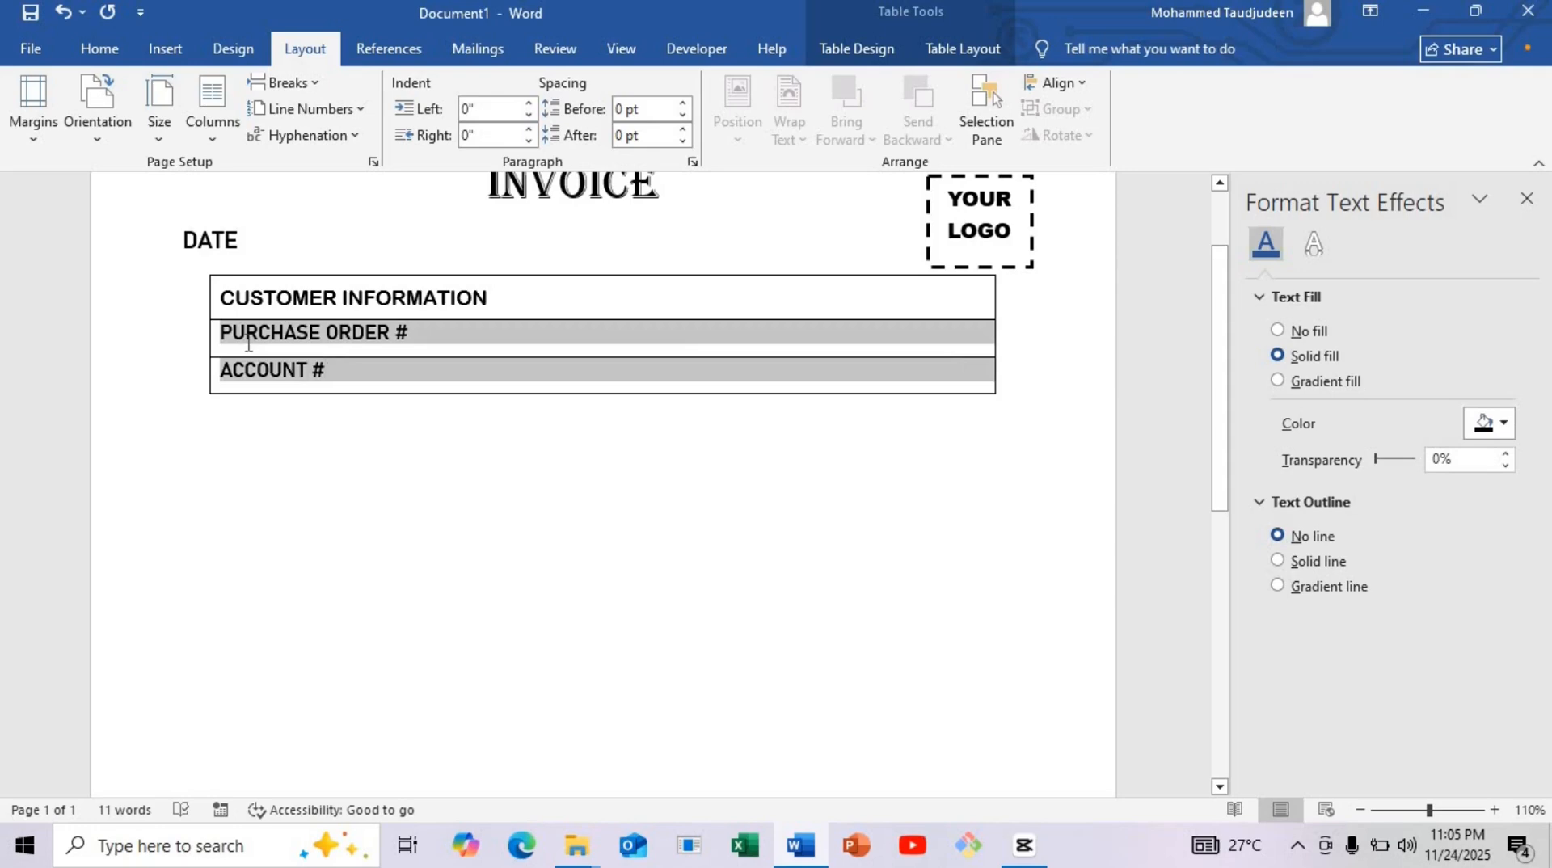
pyautogui.click(628, 113)
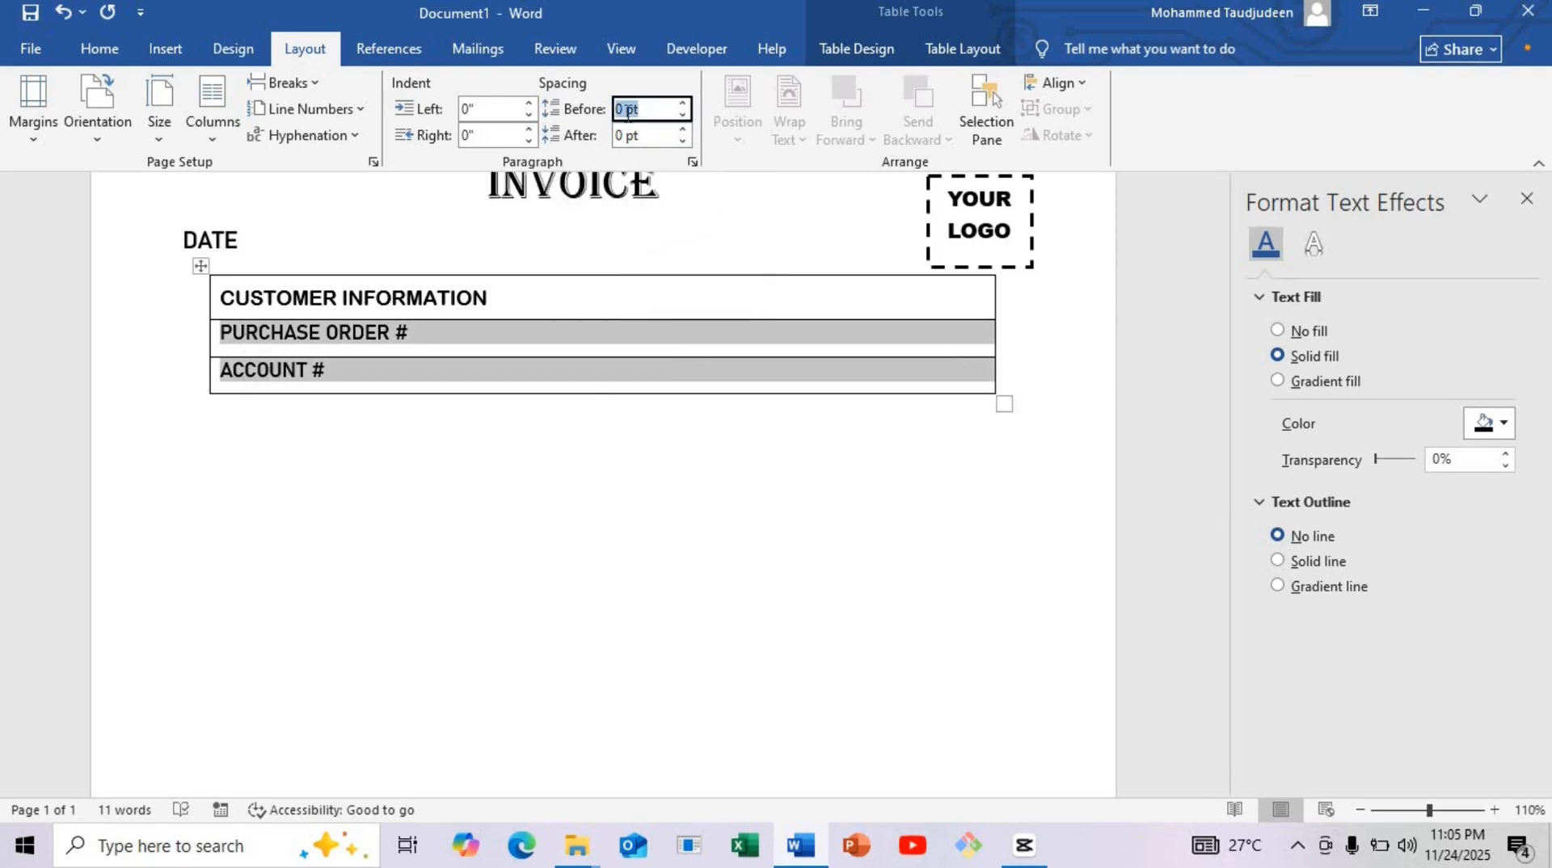
pyautogui.write('3')
pyautogui.press('Return')
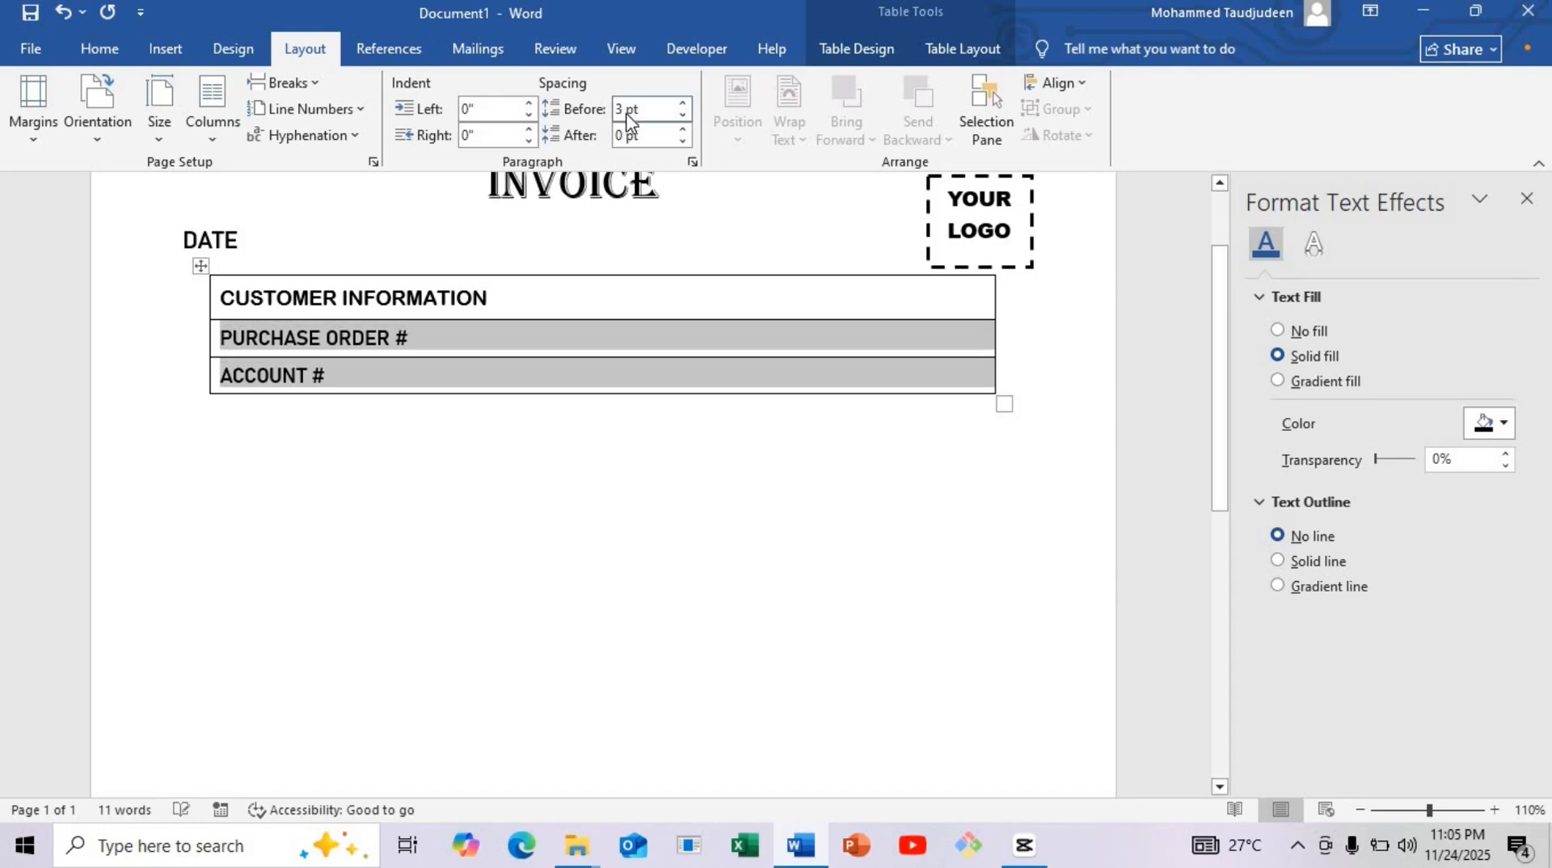
pyautogui.click(446, 452)
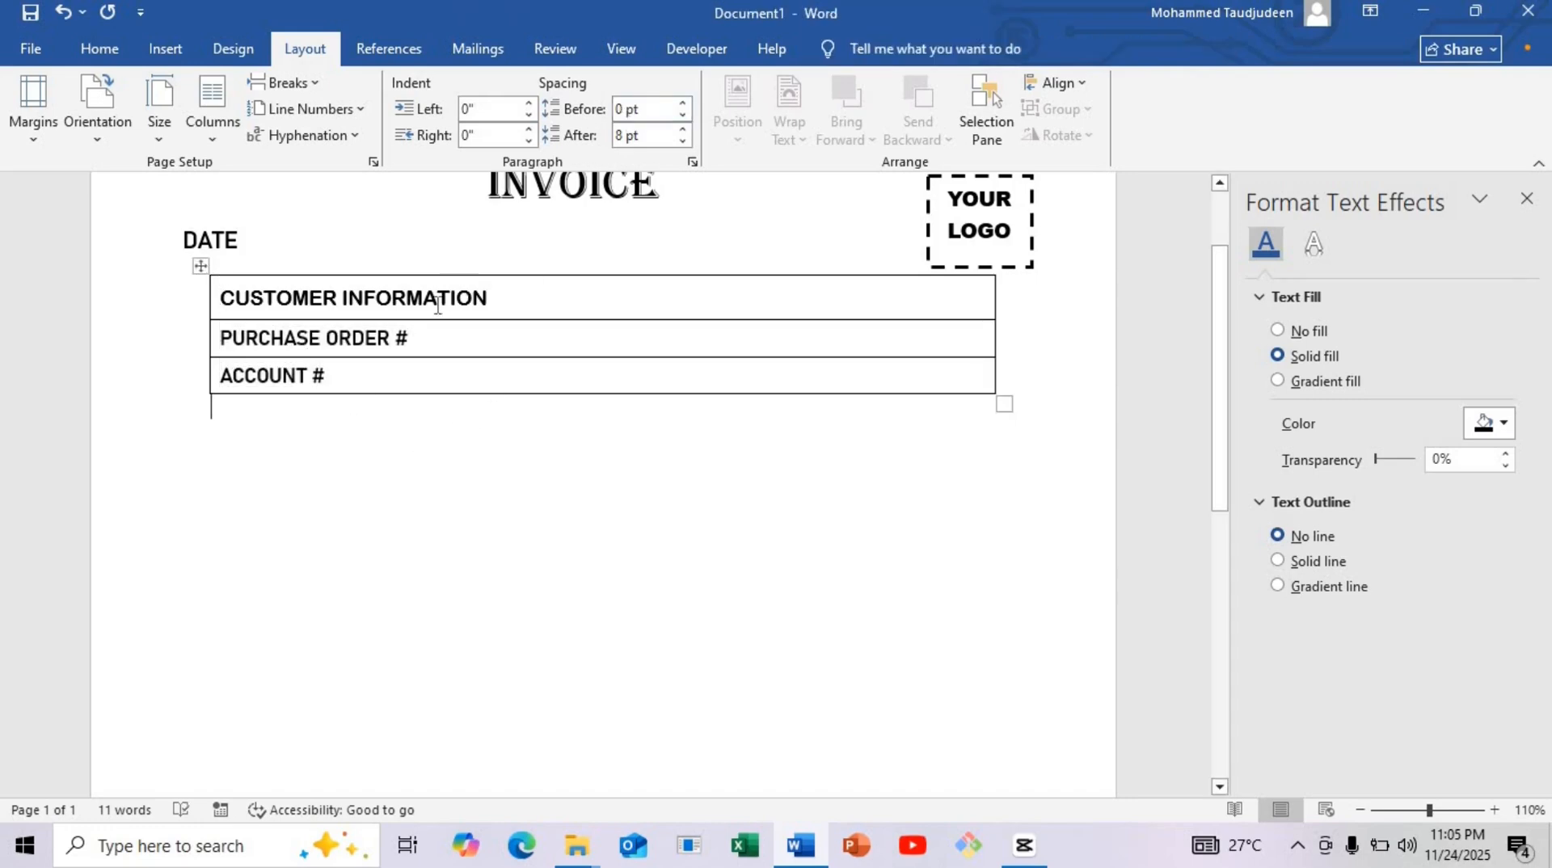
# Widen the table on both sides so it spans from the DATE label to the outer edge of the logo box.
pyautogui.click(200, 266)
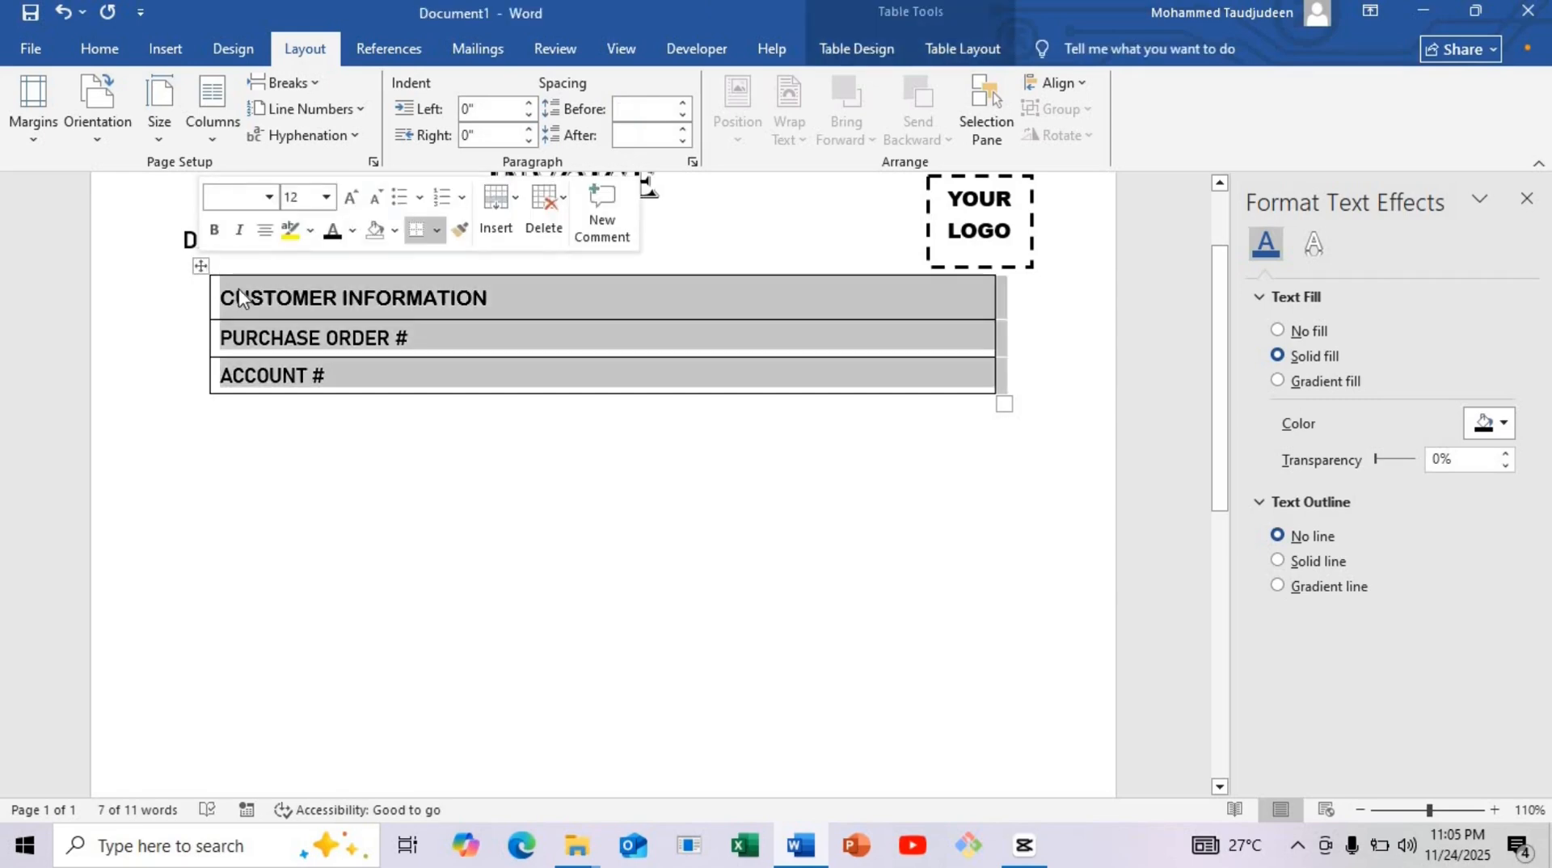
pyautogui.click(386, 318)
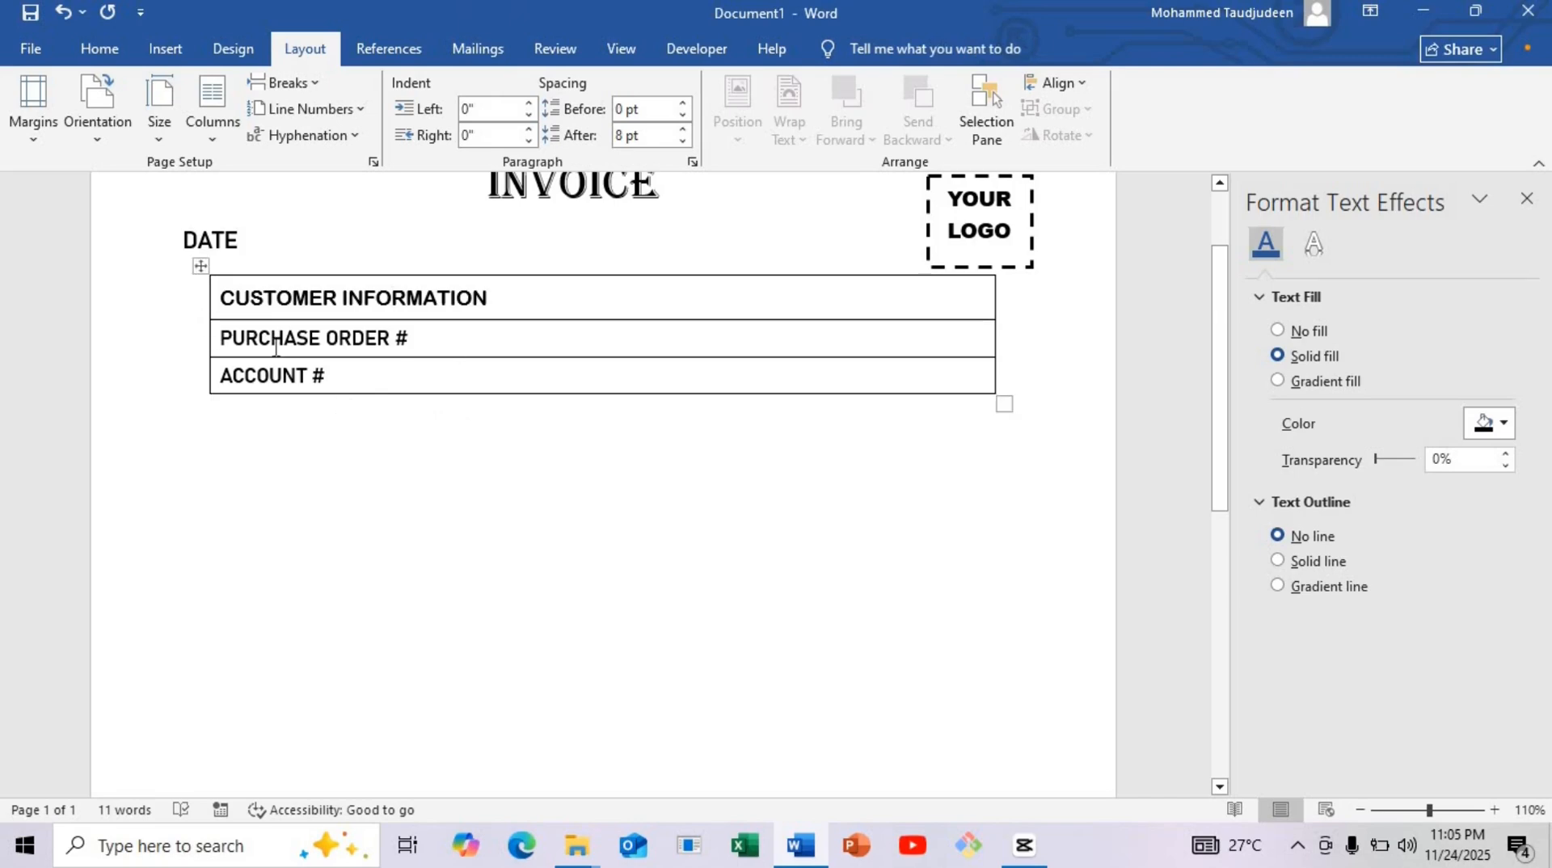
pyautogui.moveTo(206, 331); pyautogui.dragTo(214, 335)
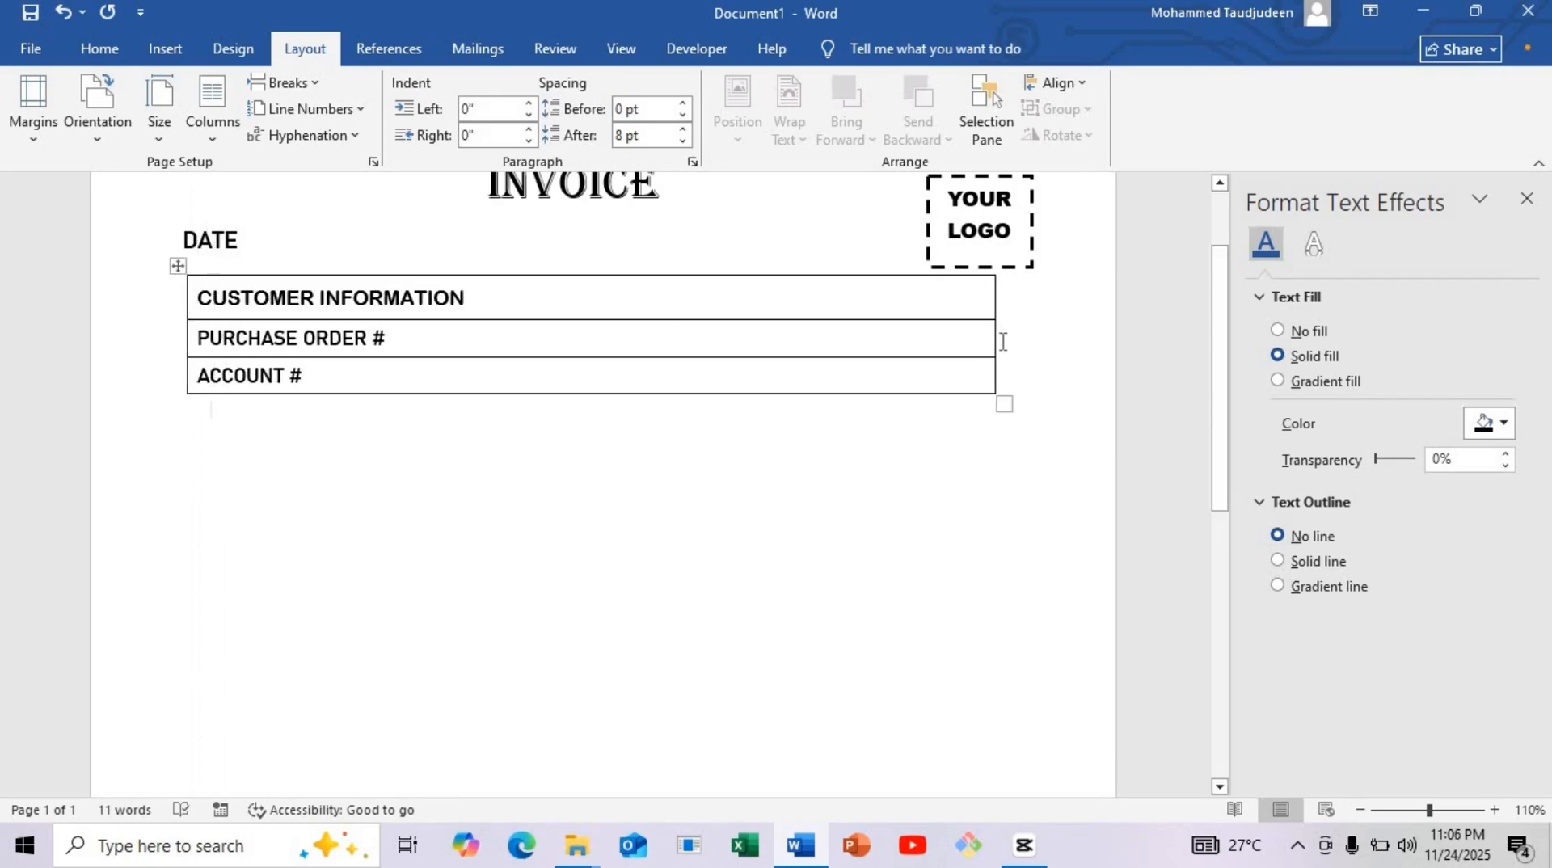
pyautogui.moveTo(994, 339); pyautogui.dragTo(1061, 340)
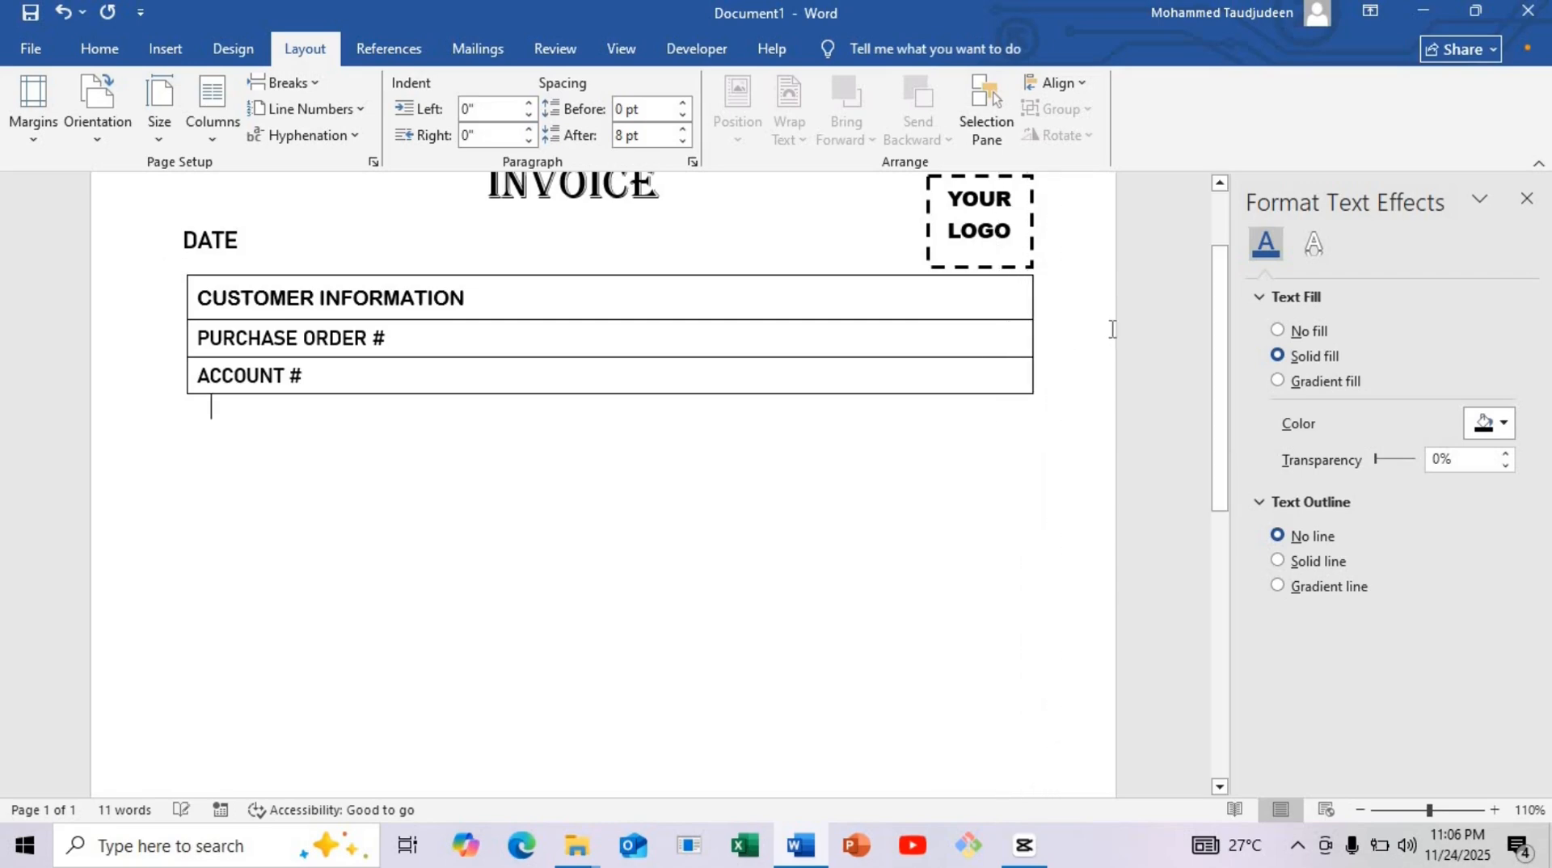
# Move the dashed YOUR LOGO box slightly up and shorten it from its lower edge, leaving more space above the table.
pyautogui.moveTo(1223, 366); pyautogui.dragTo(1223, 319)
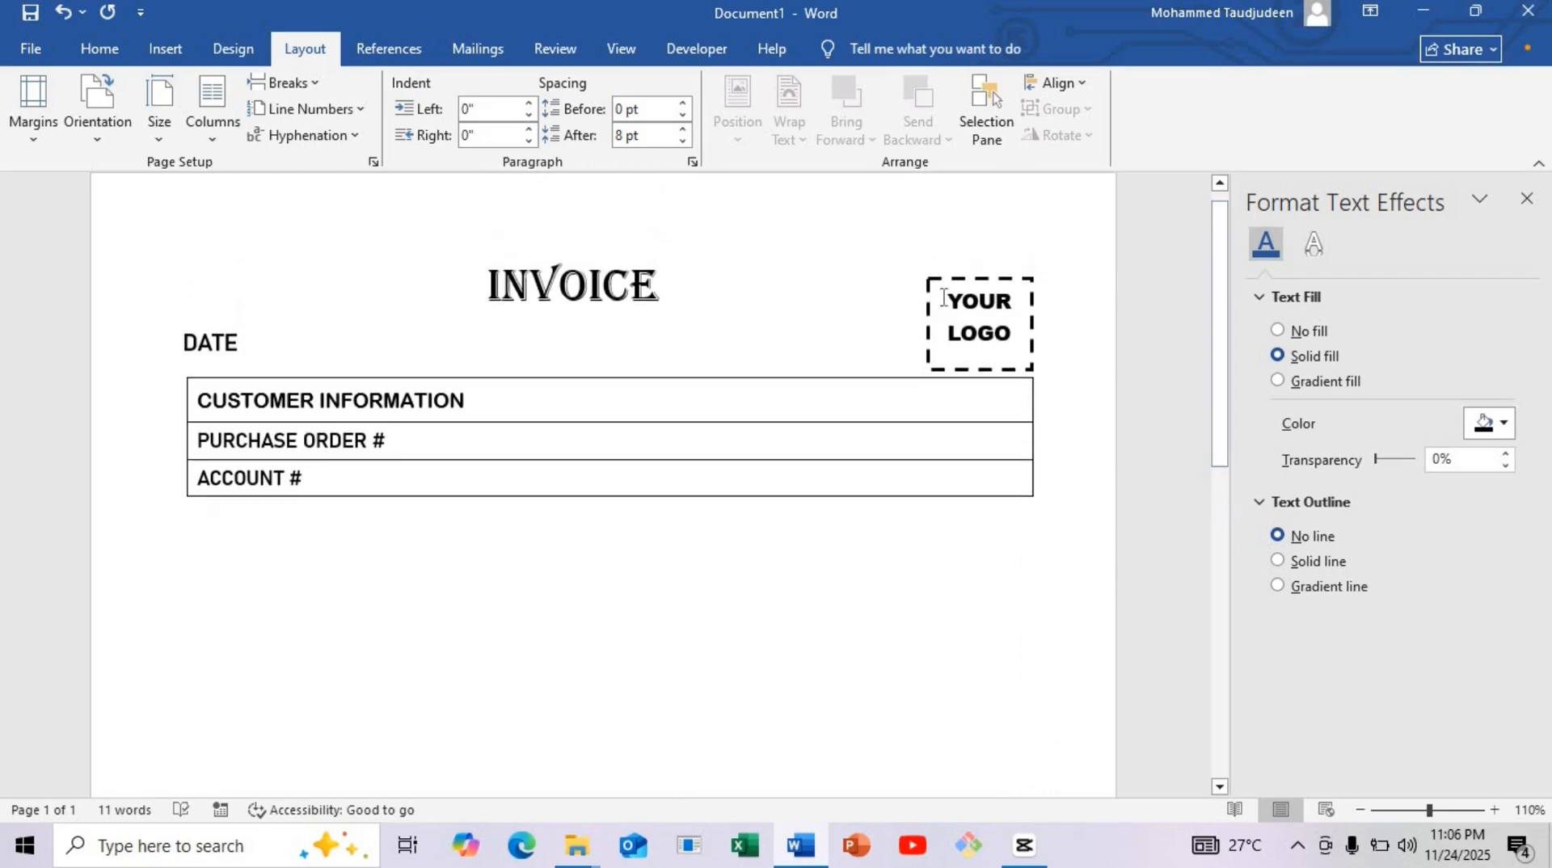
pyautogui.moveTo(946, 275); pyautogui.dragTo(946, 264)
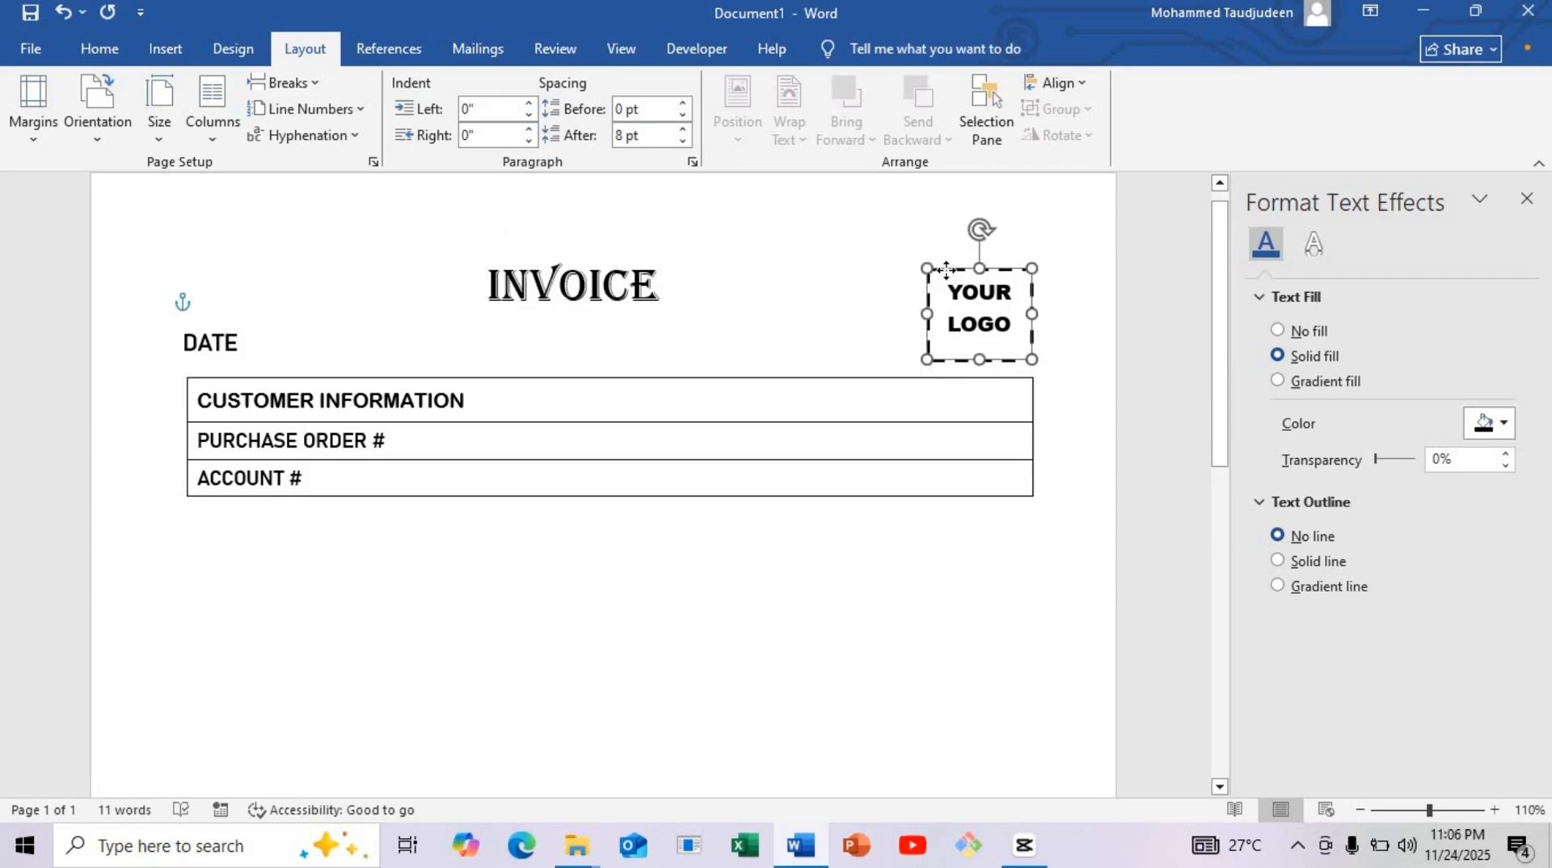
pyautogui.moveTo(979, 356); pyautogui.dragTo(980, 347)
# Add an empty paragraph below the customer information table and place the cursor in it.
pyautogui.moveTo(1216, 391); pyautogui.dragTo(1219, 443)
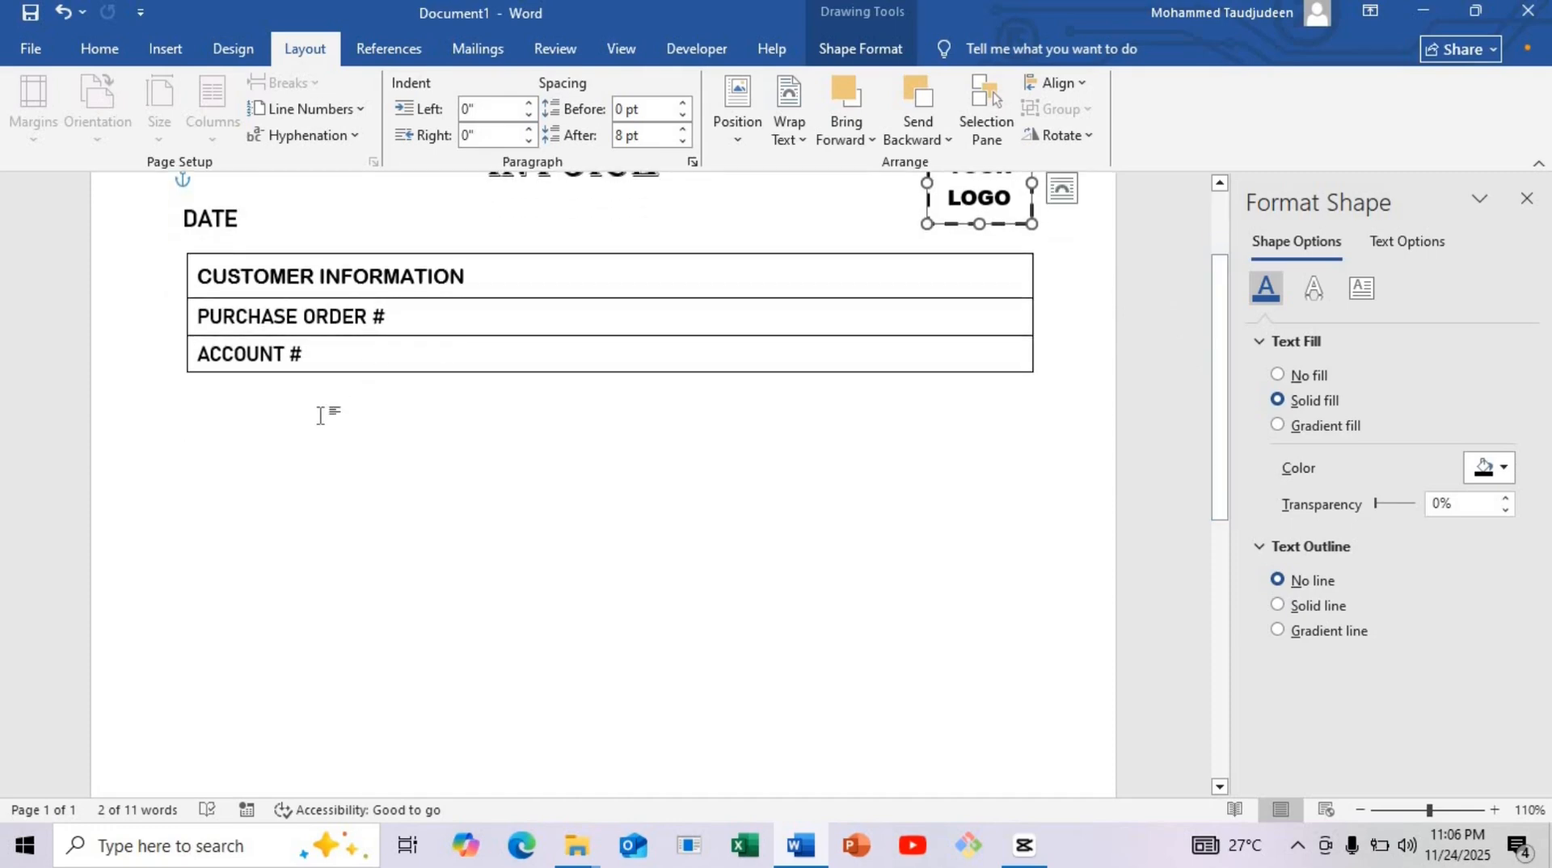
pyautogui.click(312, 410)
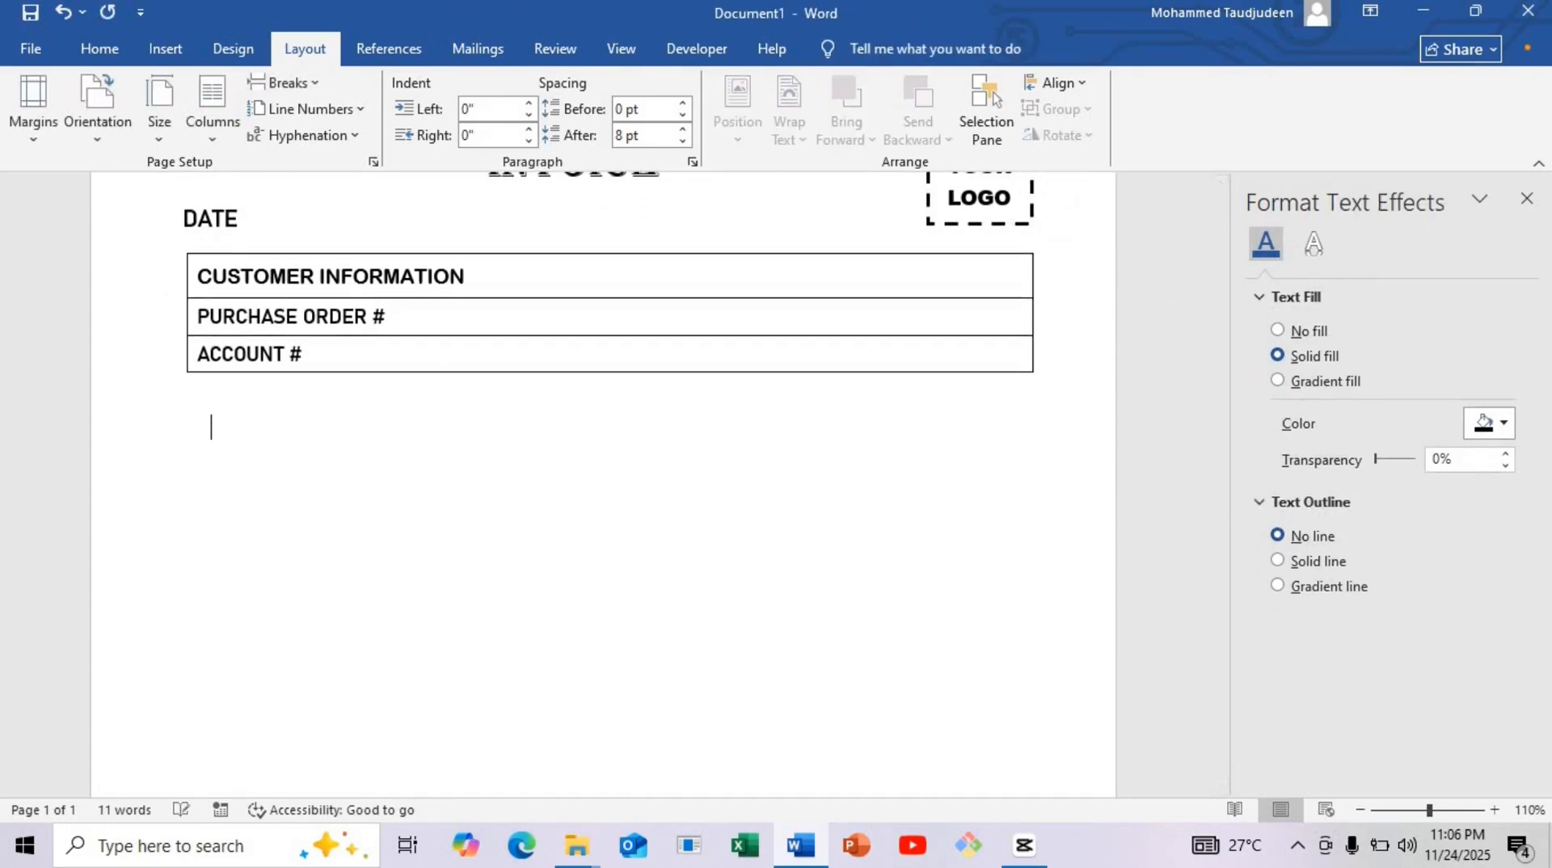
pyautogui.hotkey('ctrl', 'z')
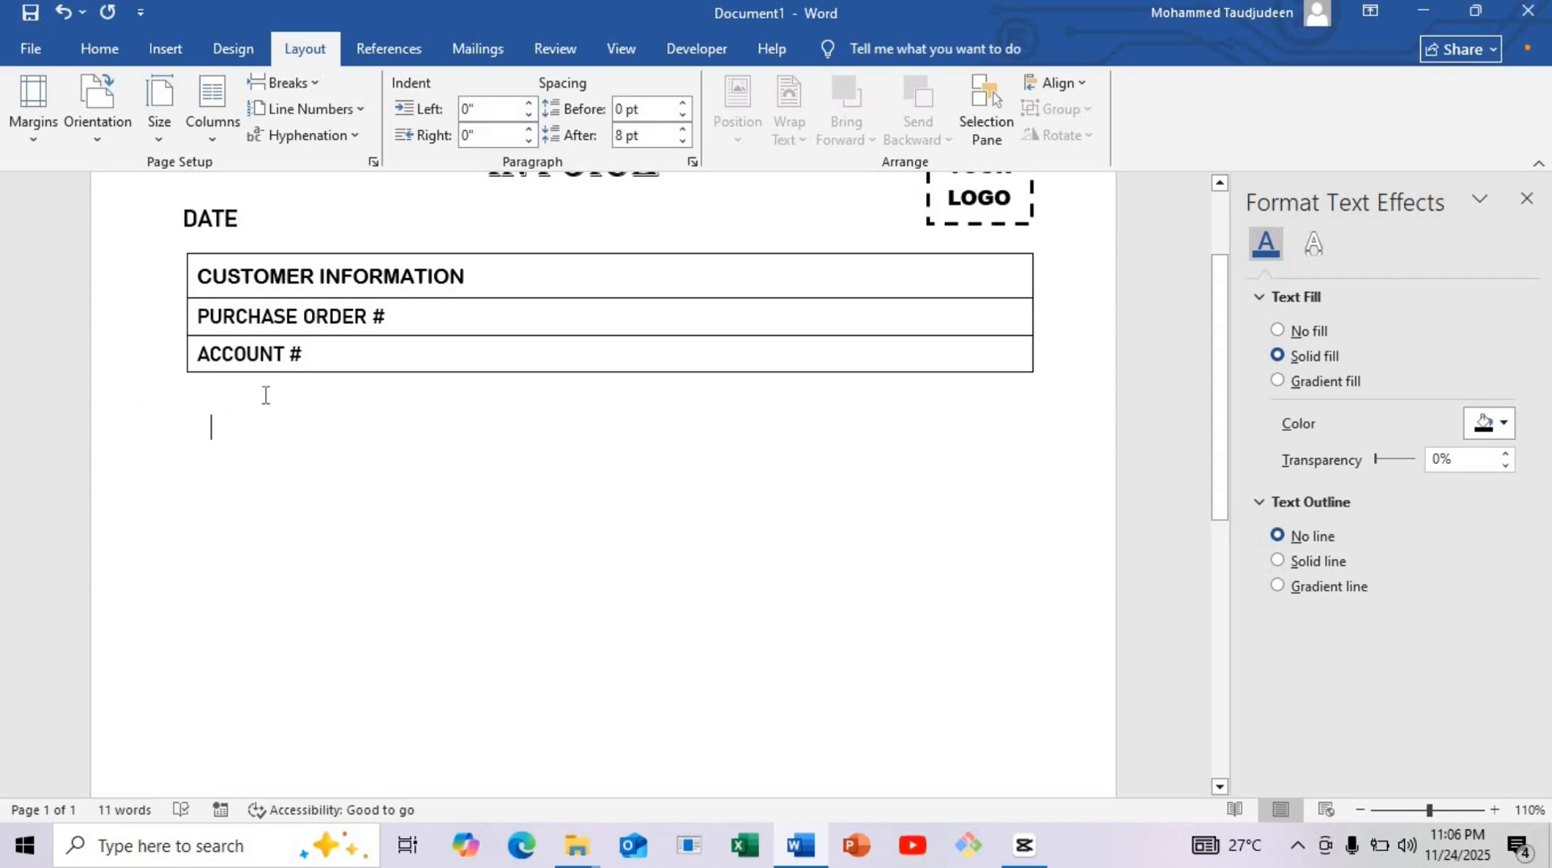
# Insert a table with two columns and five rows below the customer information table.
pyautogui.click(166, 50)
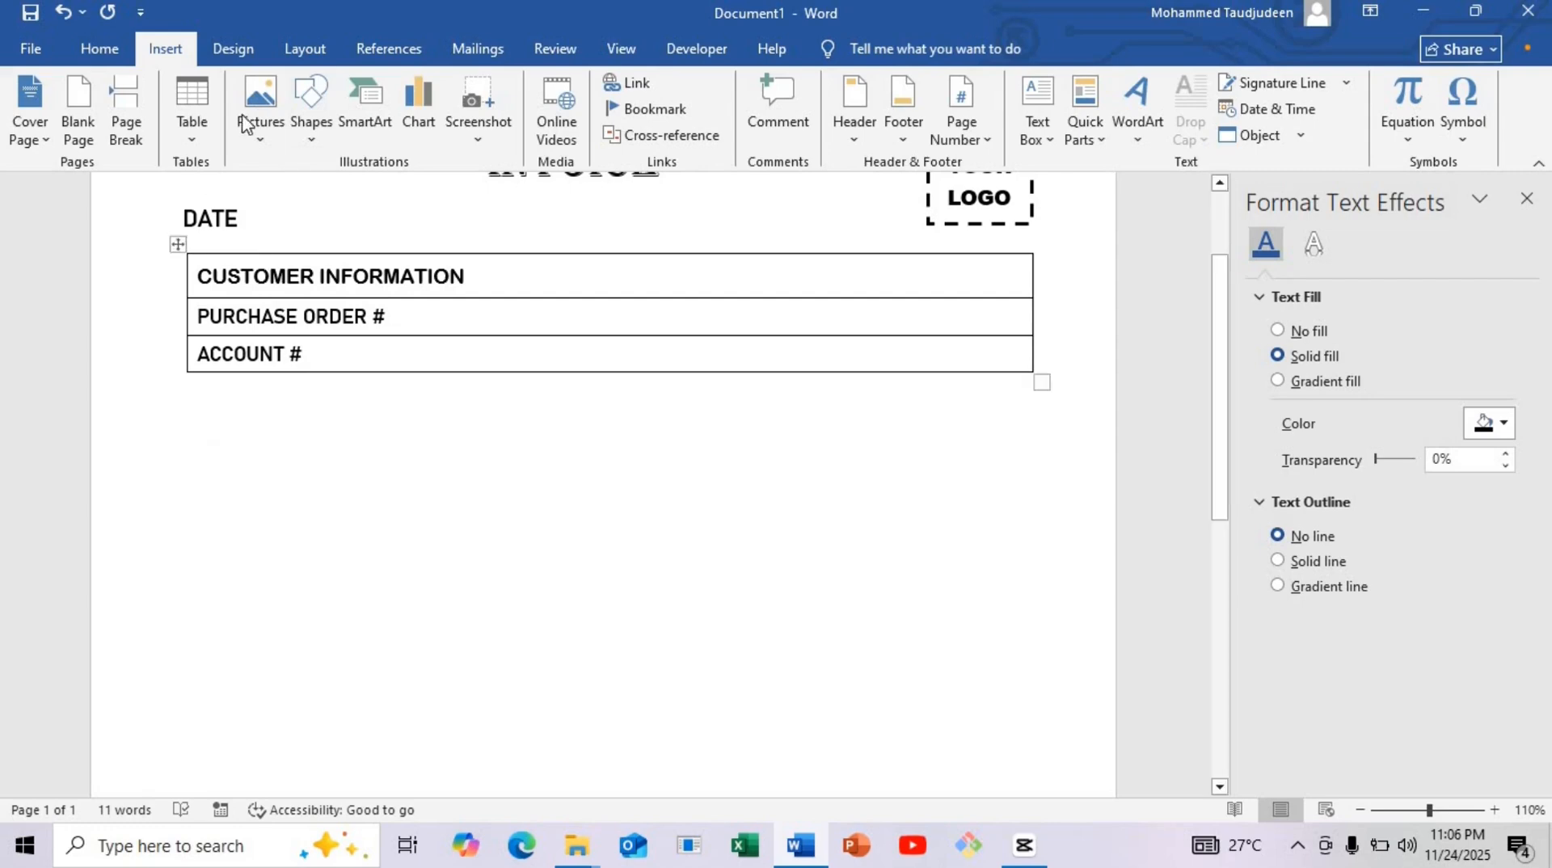
pyautogui.click(194, 129)
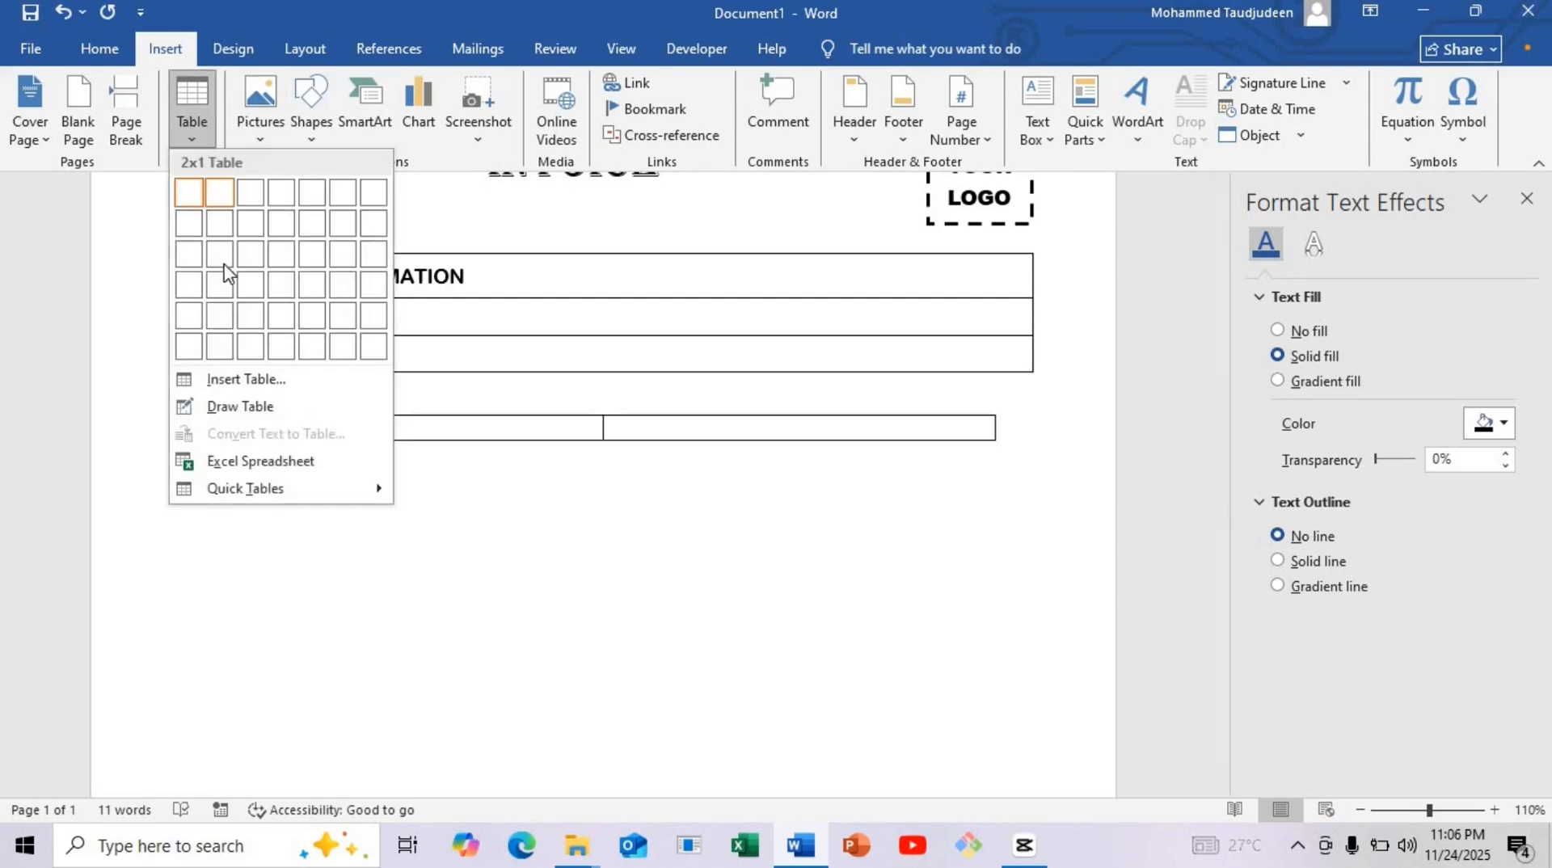
pyautogui.click(227, 322)
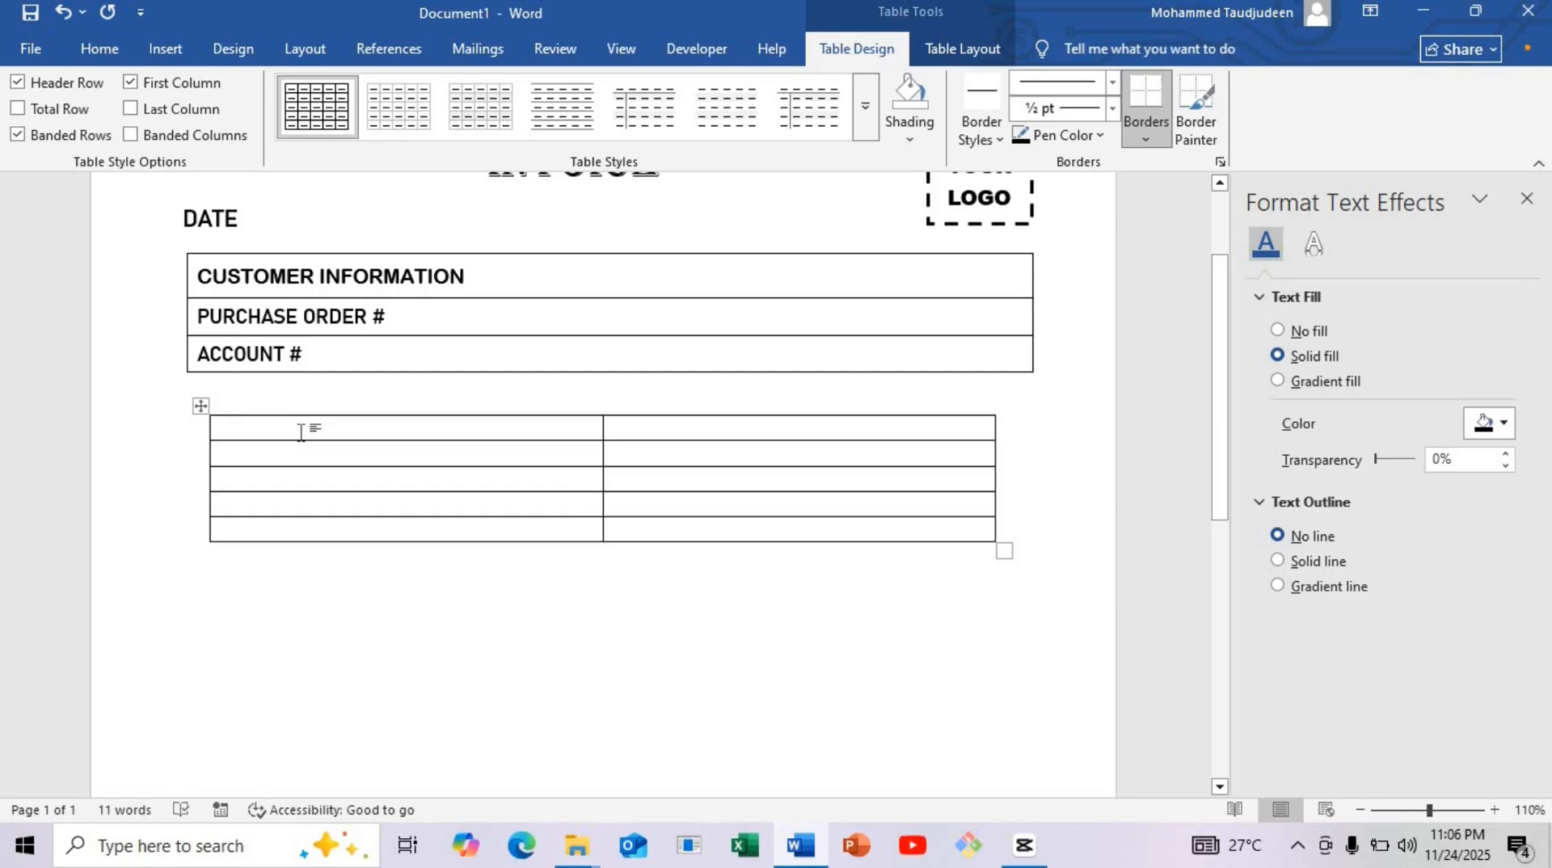
# Enter the headings VENDOR INFORMATION and SHIP TO in the two cells of the new table's first row.
pyautogui.write('VENDOR')
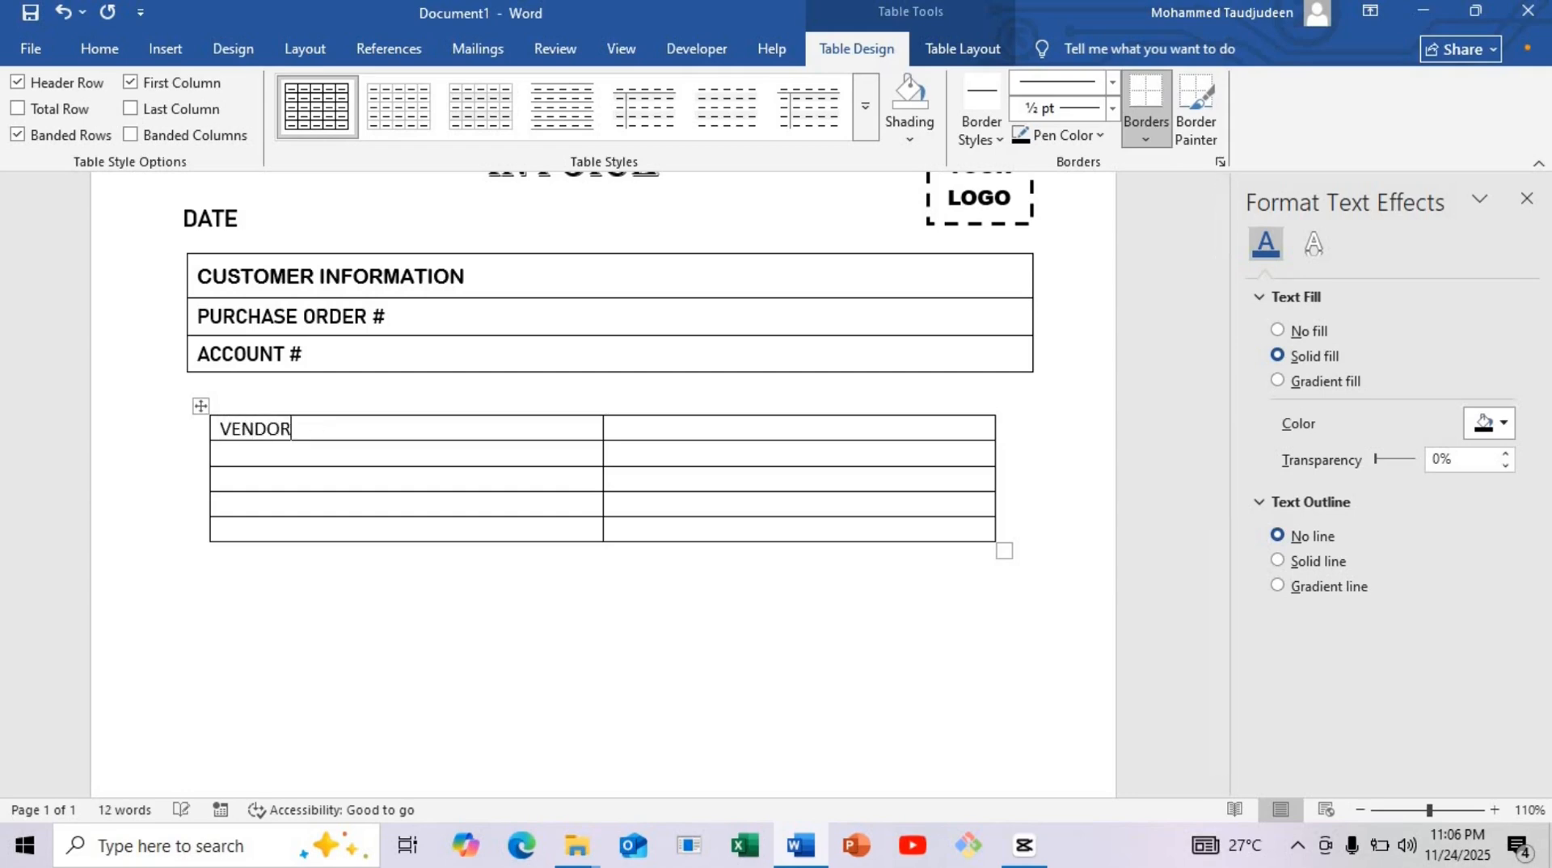
pyautogui.write(' INFORMATION')
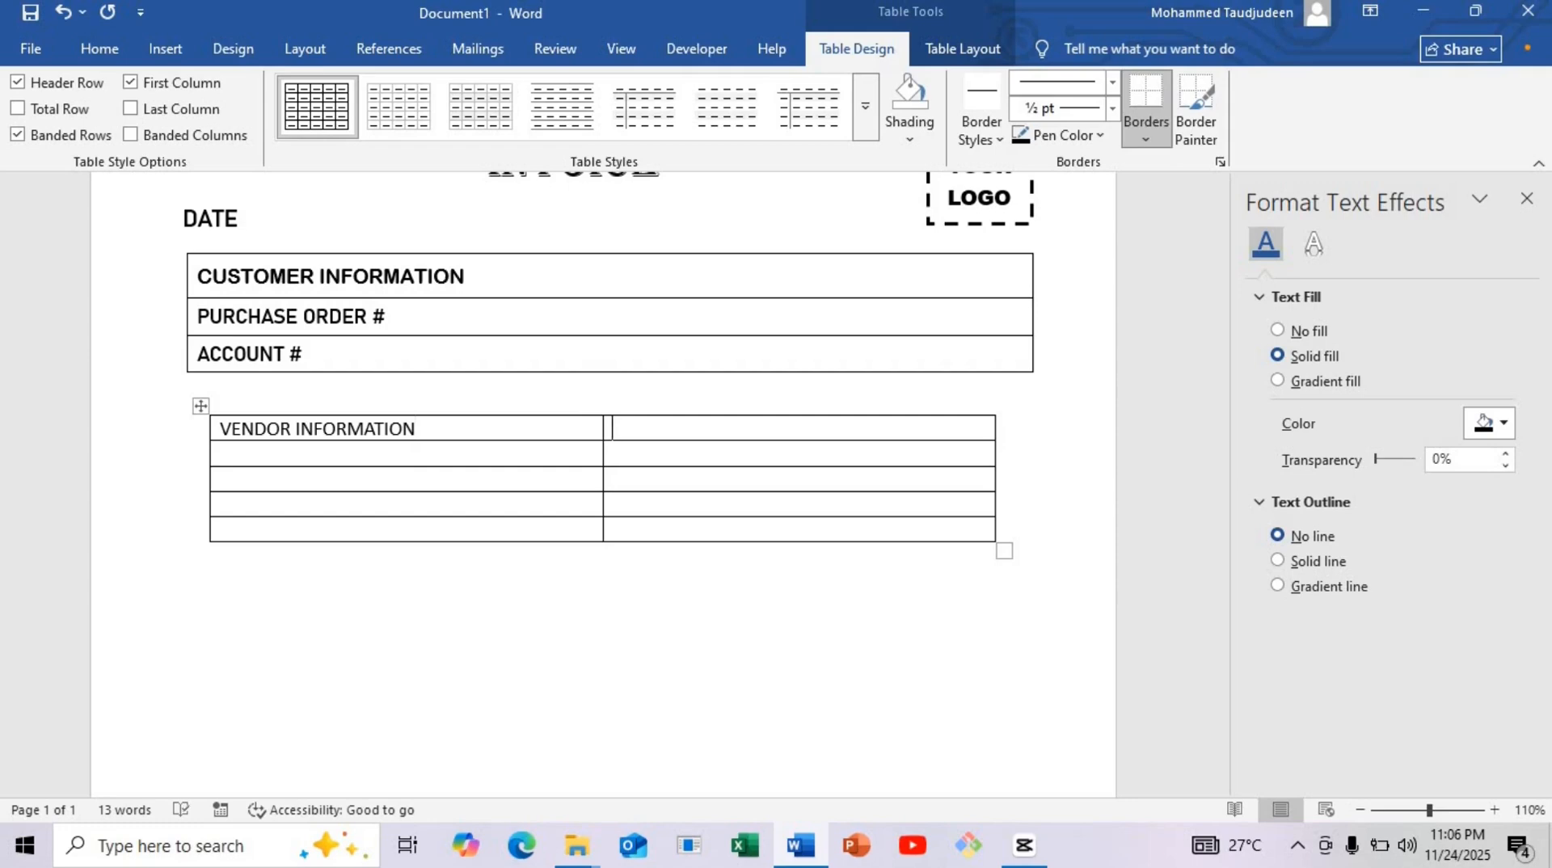
pyautogui.write('SHIO')
pyautogui.press('BackSpace')
pyautogui.write('P TO')
# Fill the first two cells under SHIP TO with the labels "Company Name:" and "Street Address:".
pyautogui.press('Down')
pyautogui.write('Compa')
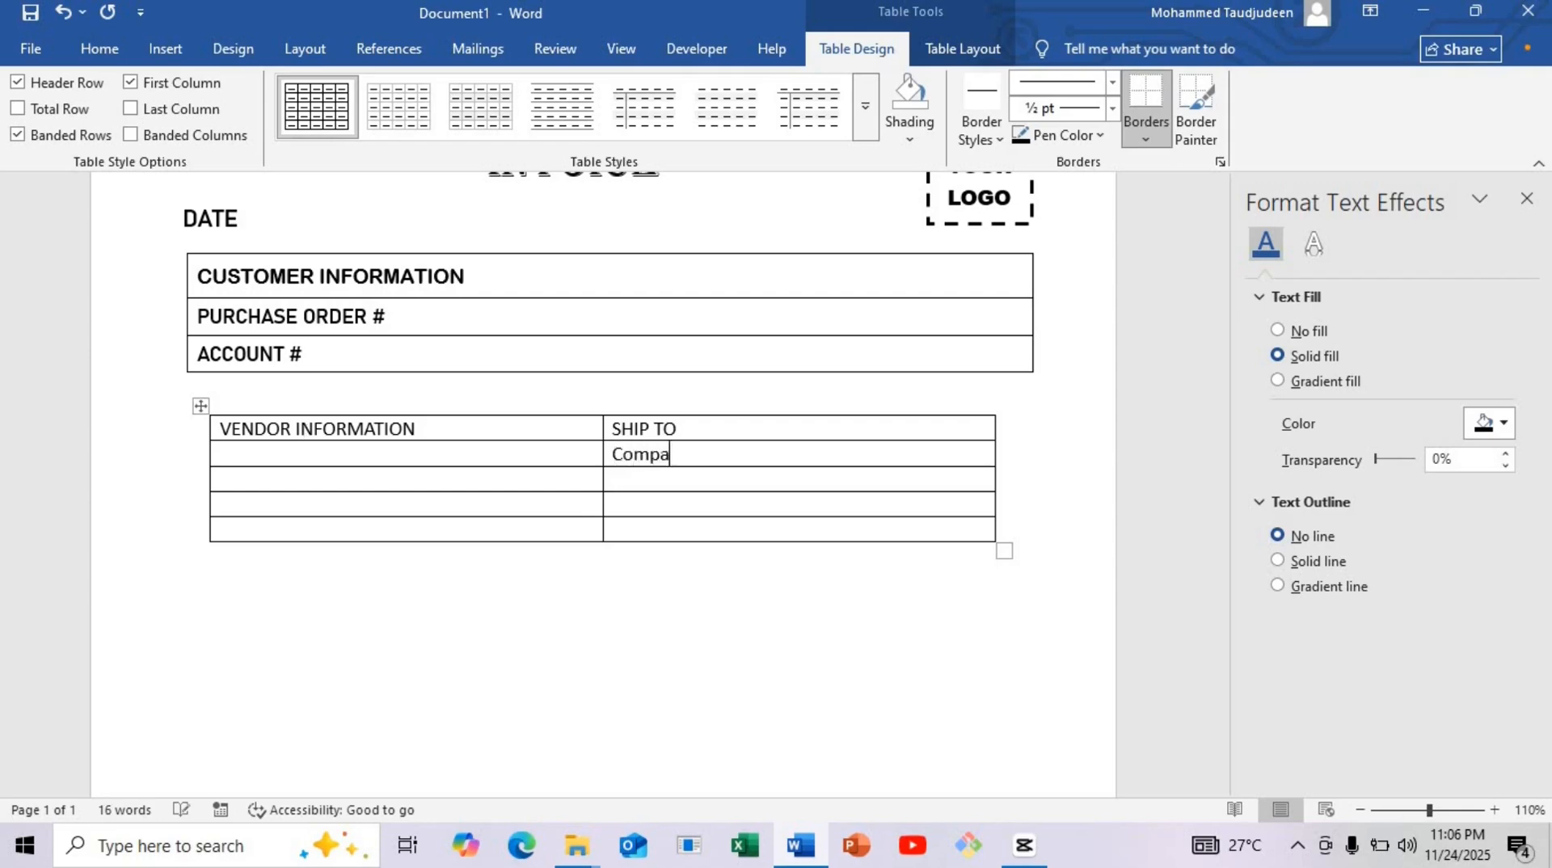
pyautogui.write('ny Name')
pyautogui.press('Down')
pyautogui.write('Street')
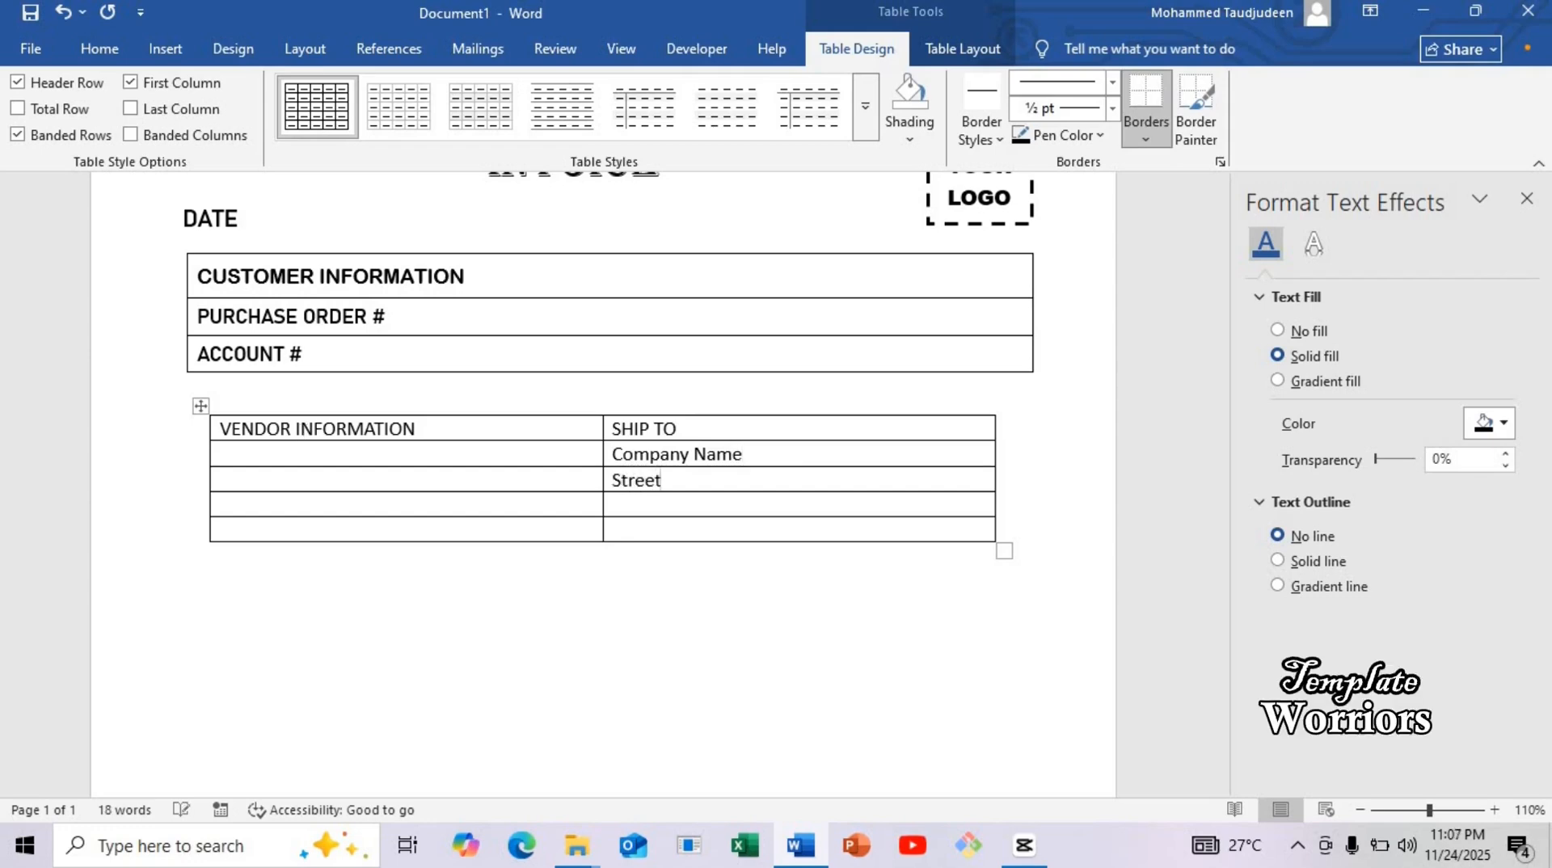
pyautogui.write('Address:')
pyautogui.press('Tab')
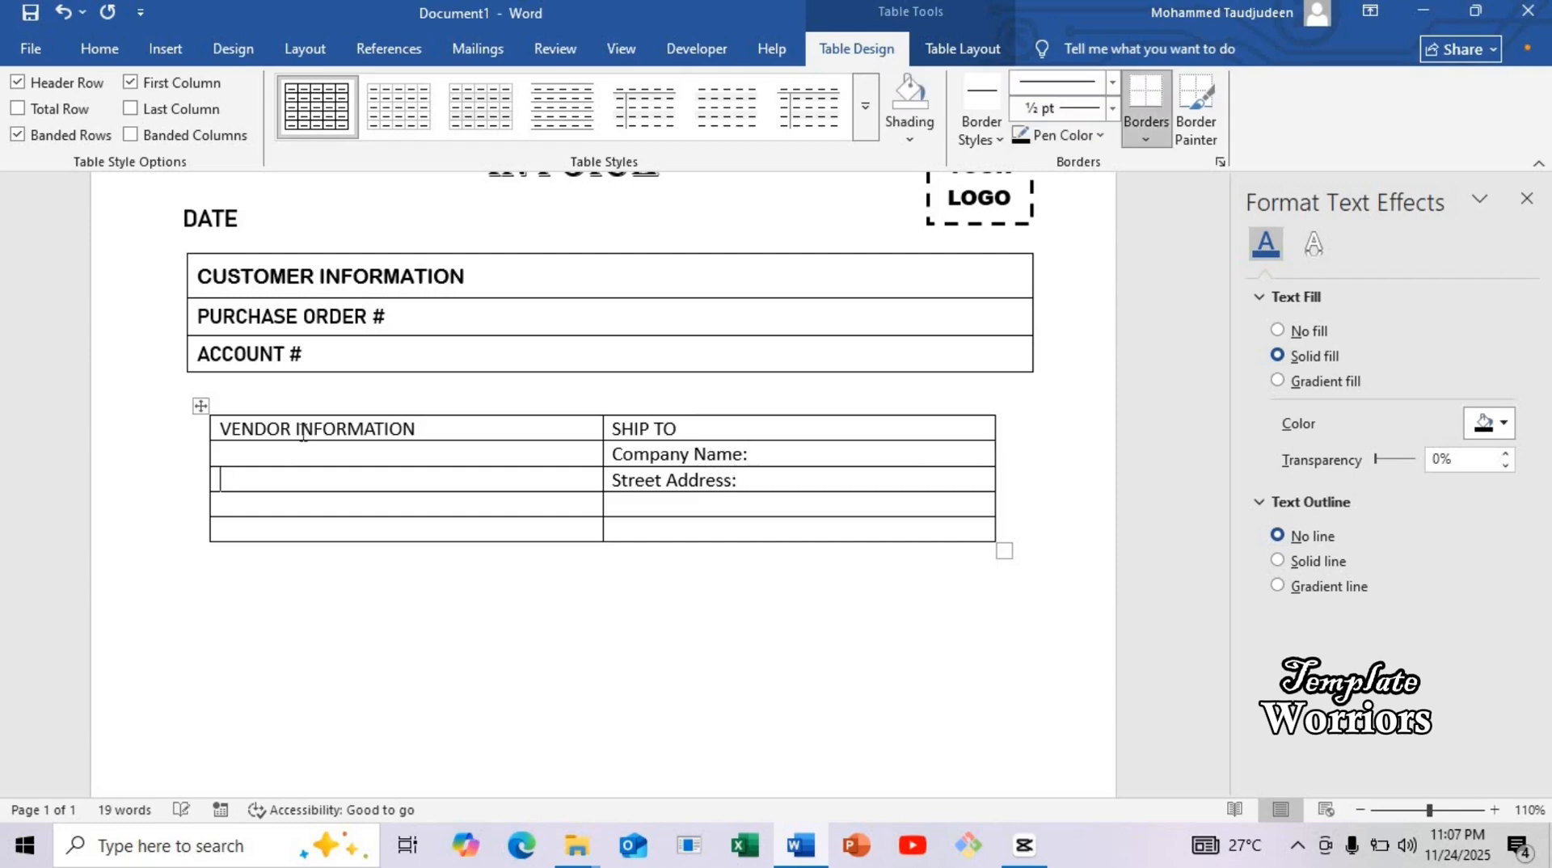
# Add the labels "City, State, Zip Code:" and "Contact:" in the last two cells of the SHIP TO column.
pyautogui.click(725, 504)
pyautogui.write('City,')
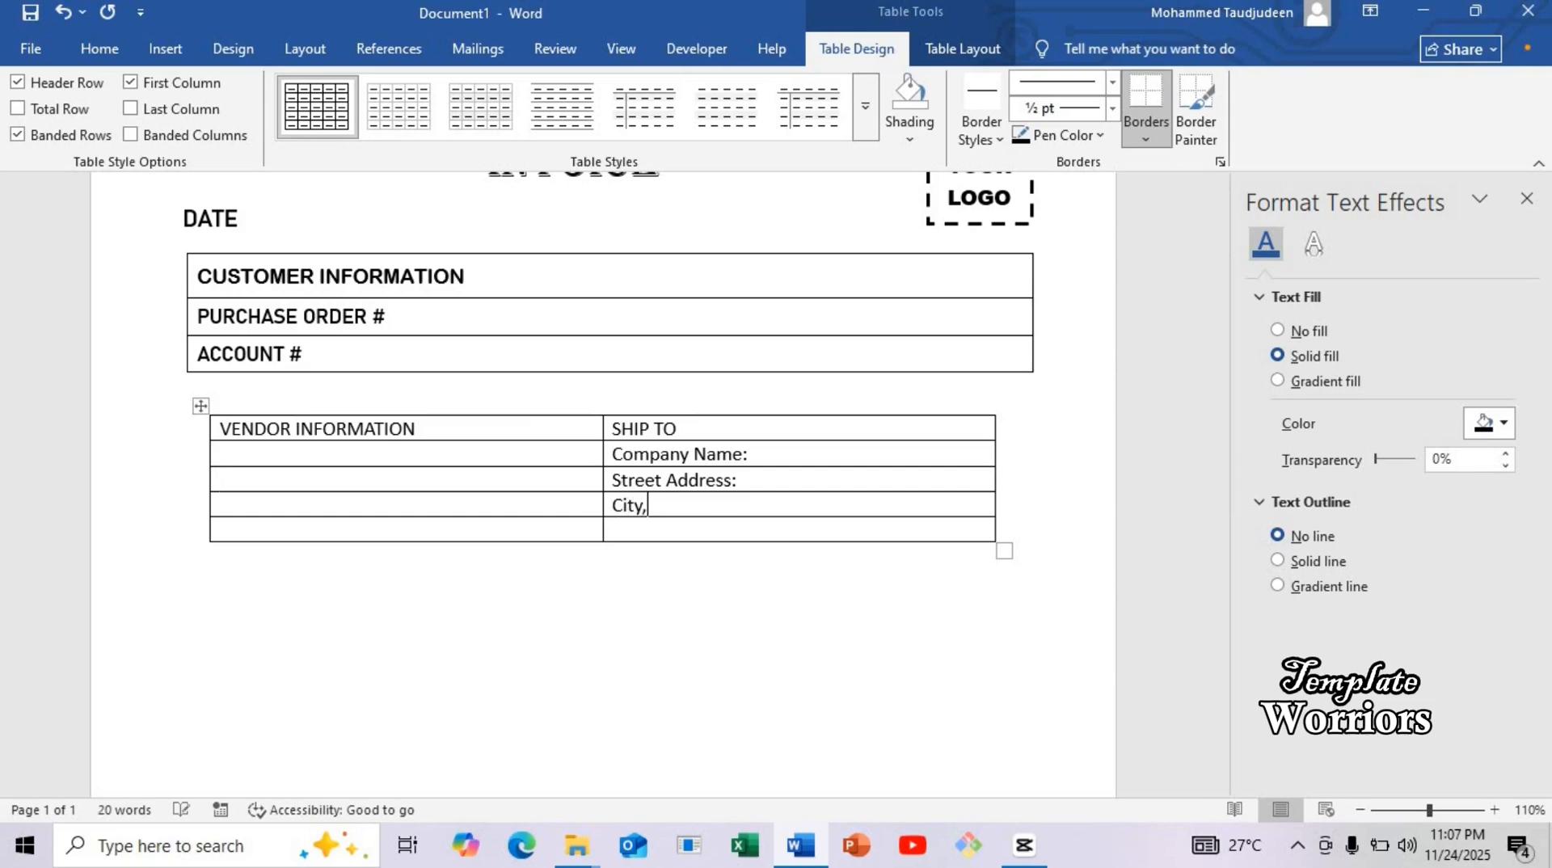
pyautogui.write(' tate')
pyautogui.write('State')
pyautogui.write(',')
pyautogui.write(' Zip')
pyautogui.write(' Code')
pyautogui.press('Down')
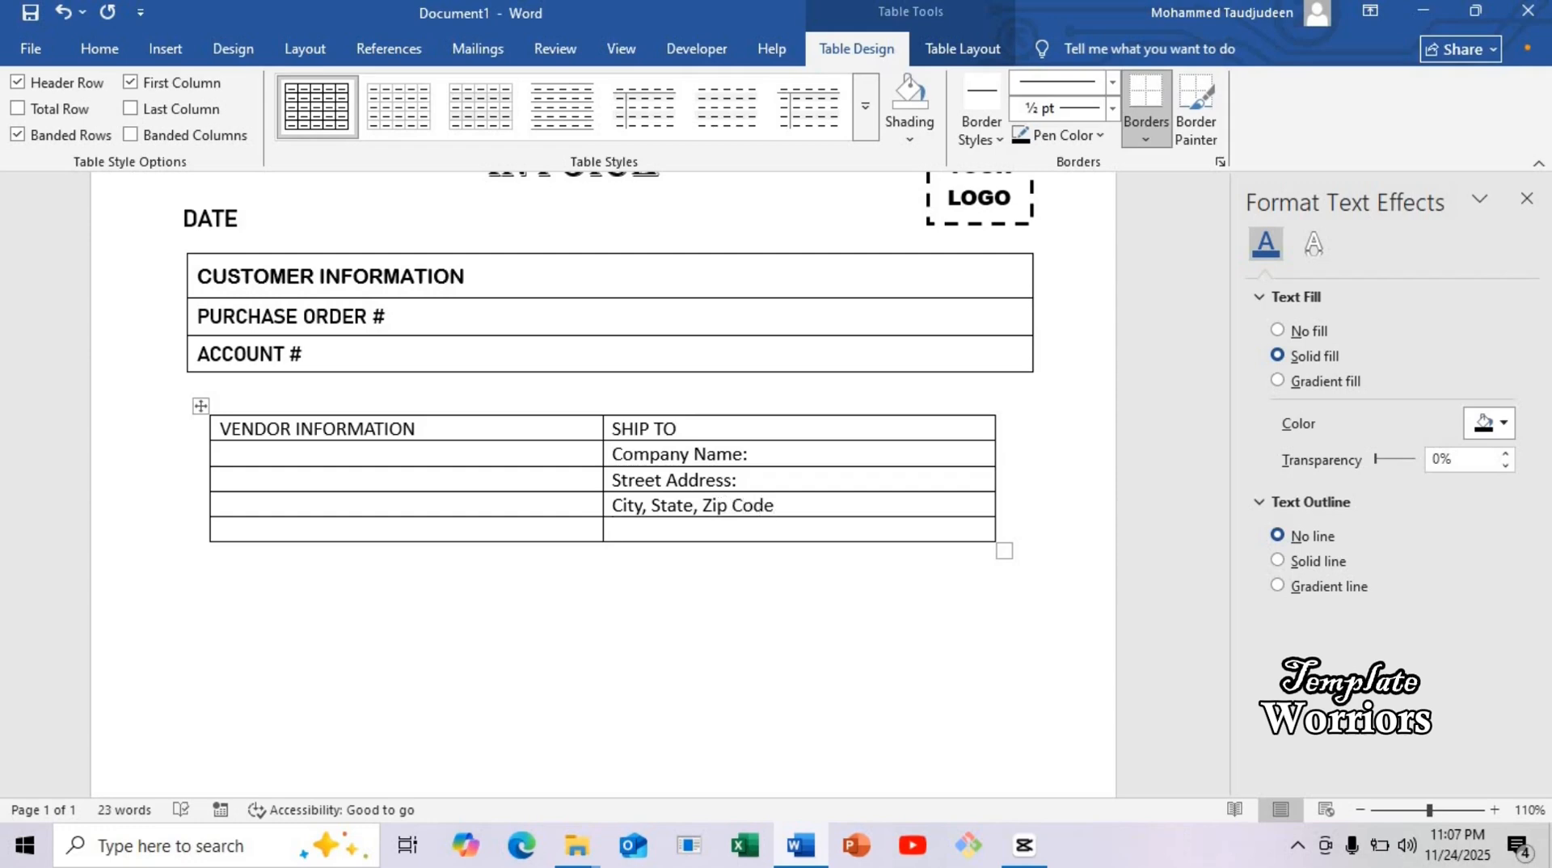
pyautogui.write('Contact')
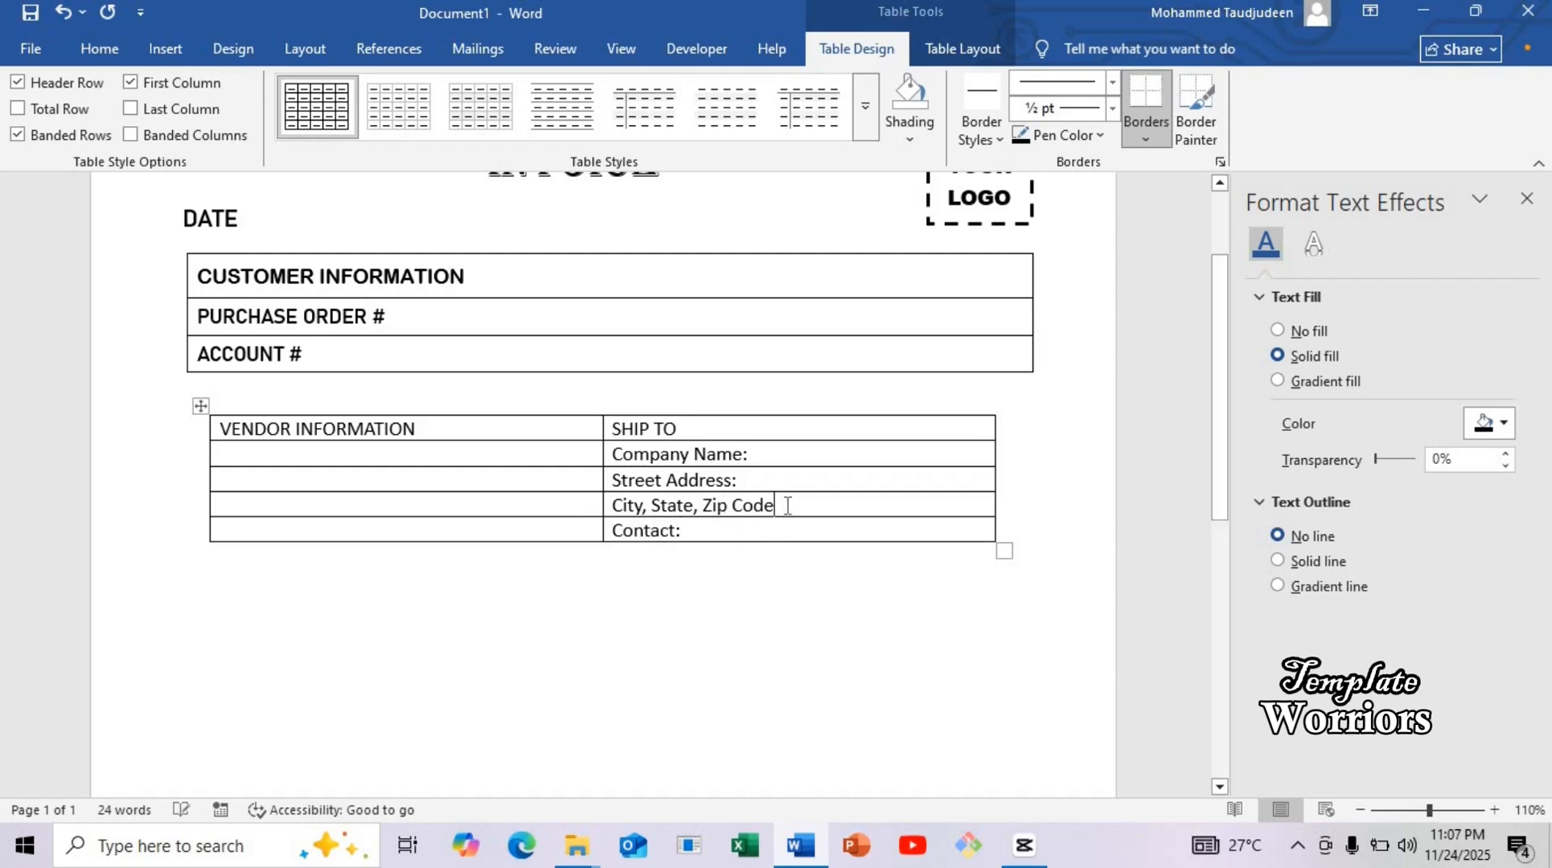
pyautogui.write(':')
# Copy the labels "City, State, Zip Code:" and "Contact:" from the SHIP TO column into the same rows of the VENDOR INFORMATION column.
pyautogui.moveTo(781, 505); pyautogui.dragTo(620, 510)
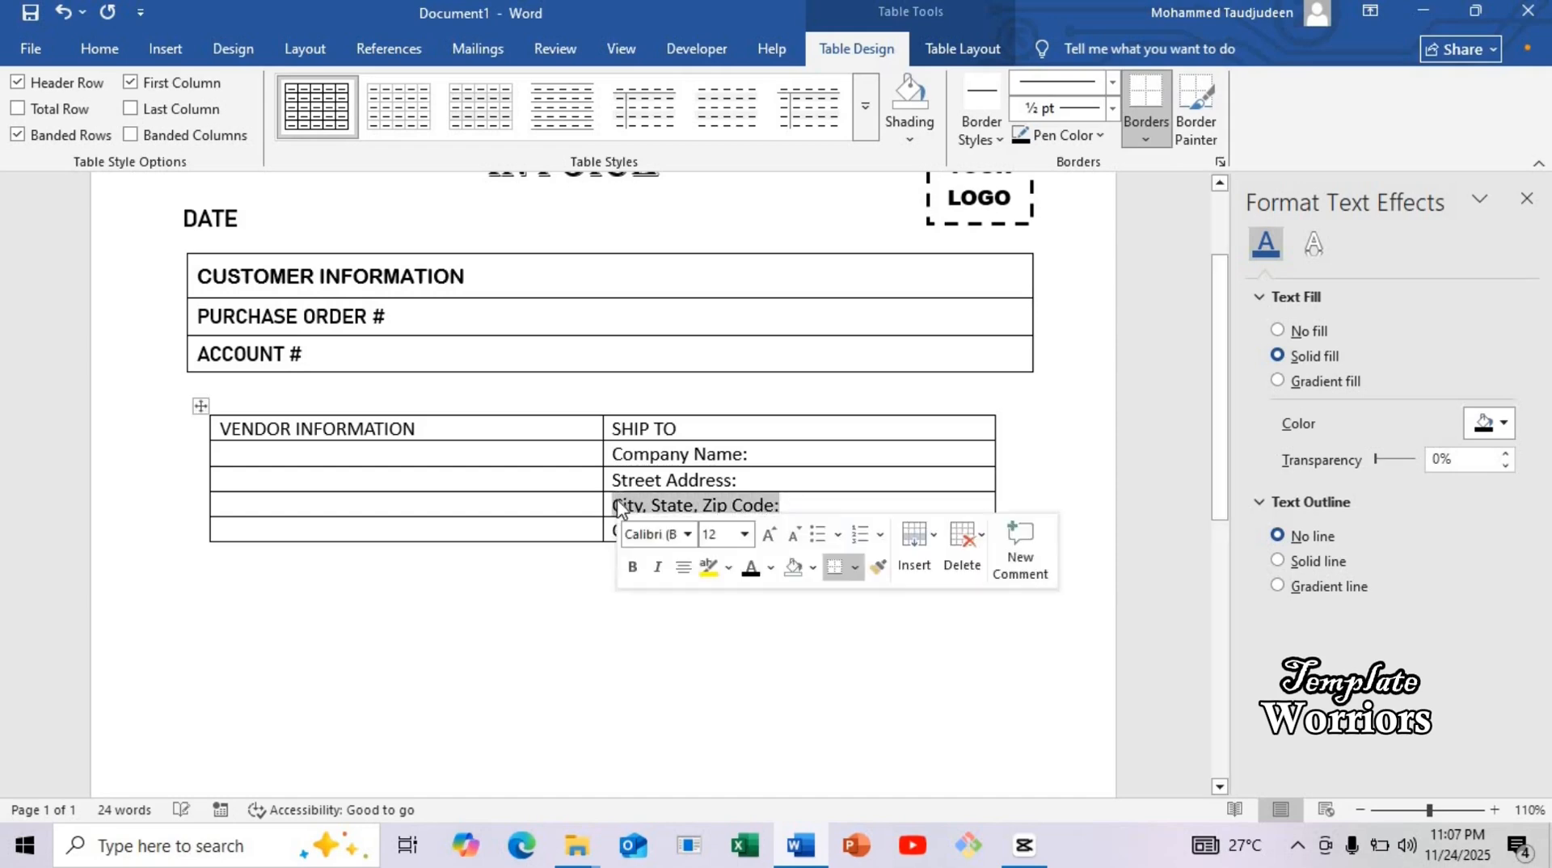
pyautogui.click(455, 502)
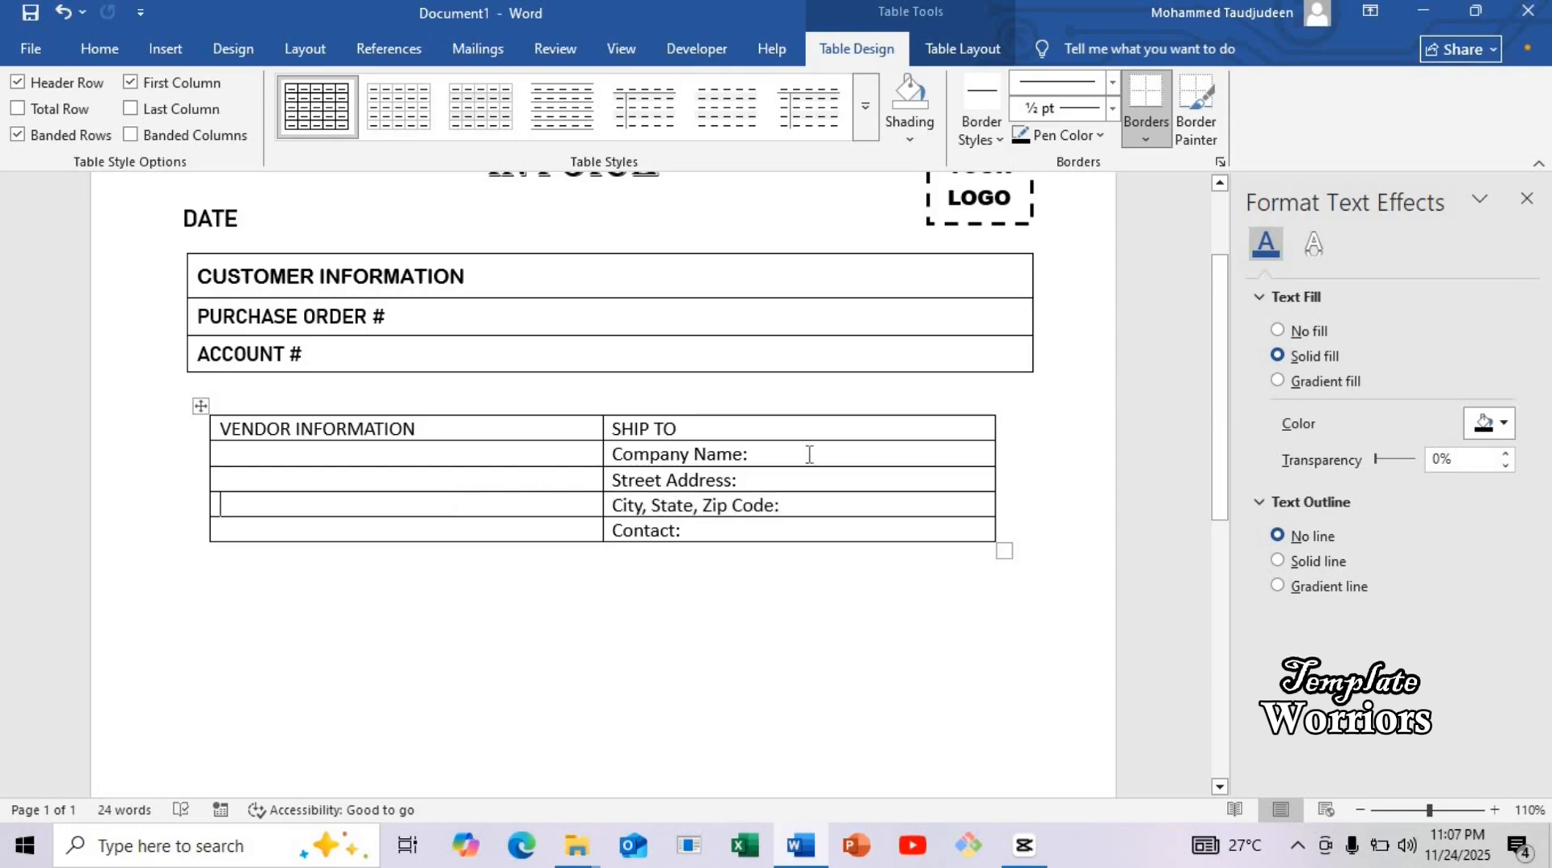
pyautogui.moveTo(795, 515); pyautogui.dragTo(615, 514)
pyautogui.hotkey('ctrl', 'c')
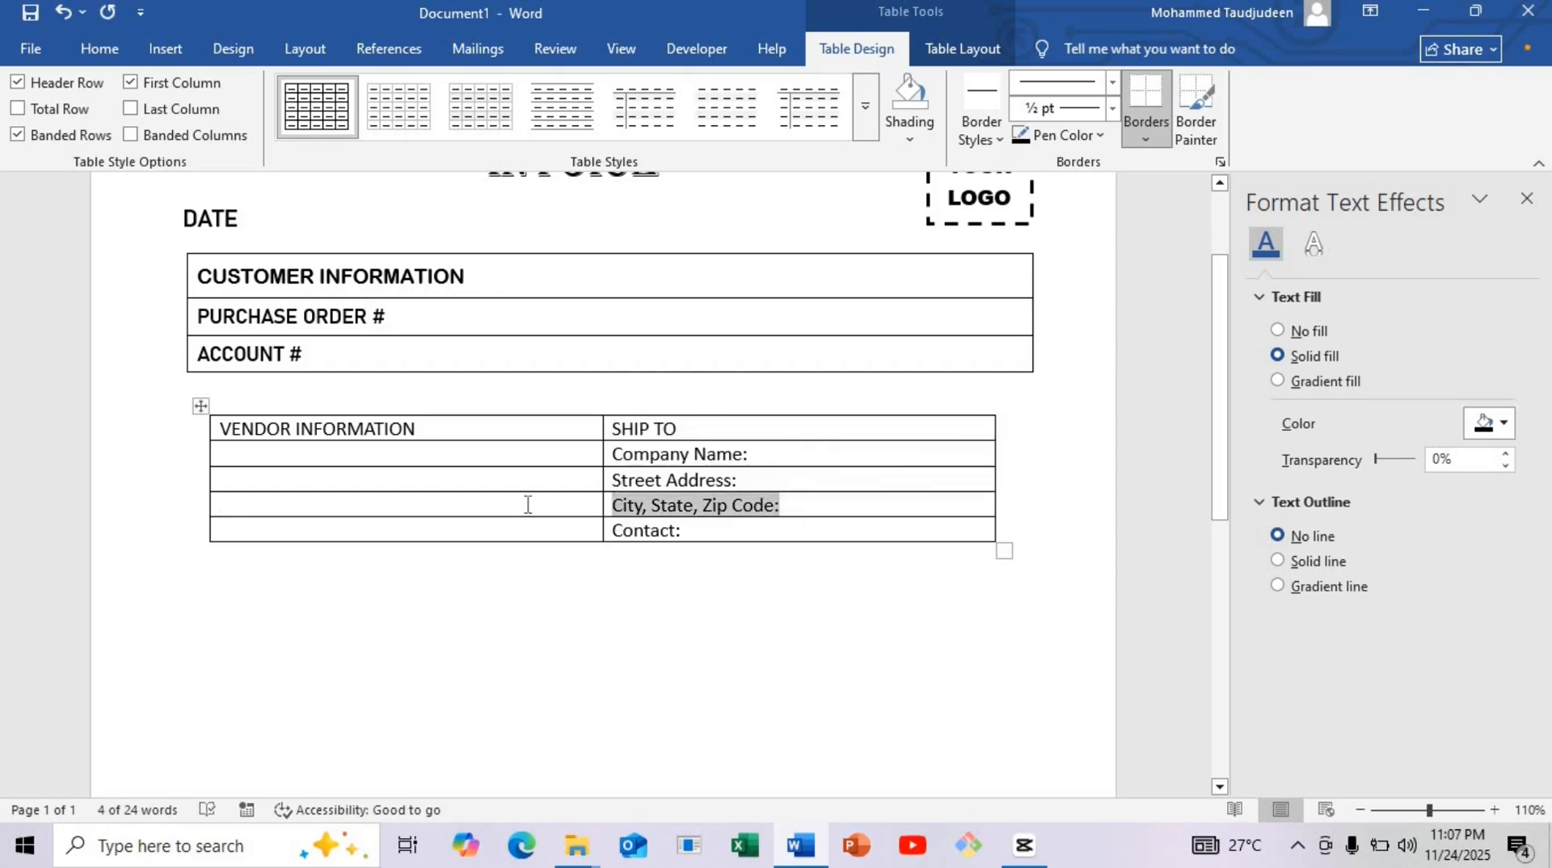
pyautogui.click(528, 505)
pyautogui.hotkey('ctrl', 'v')
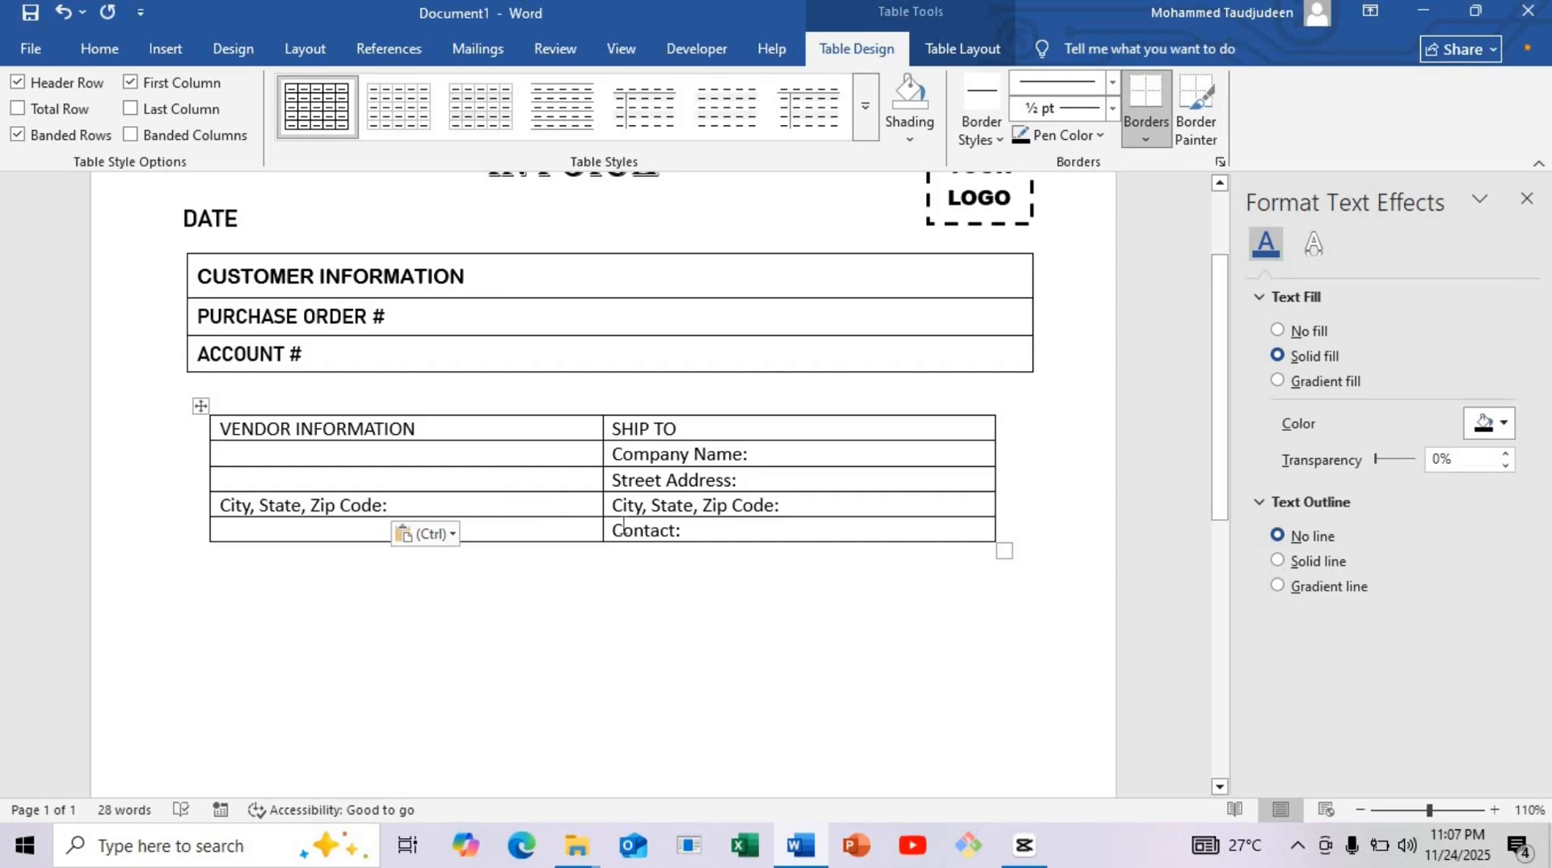
pyautogui.moveTo(683, 531); pyautogui.dragTo(622, 538)
pyautogui.hotkey('ctrl', 'c')
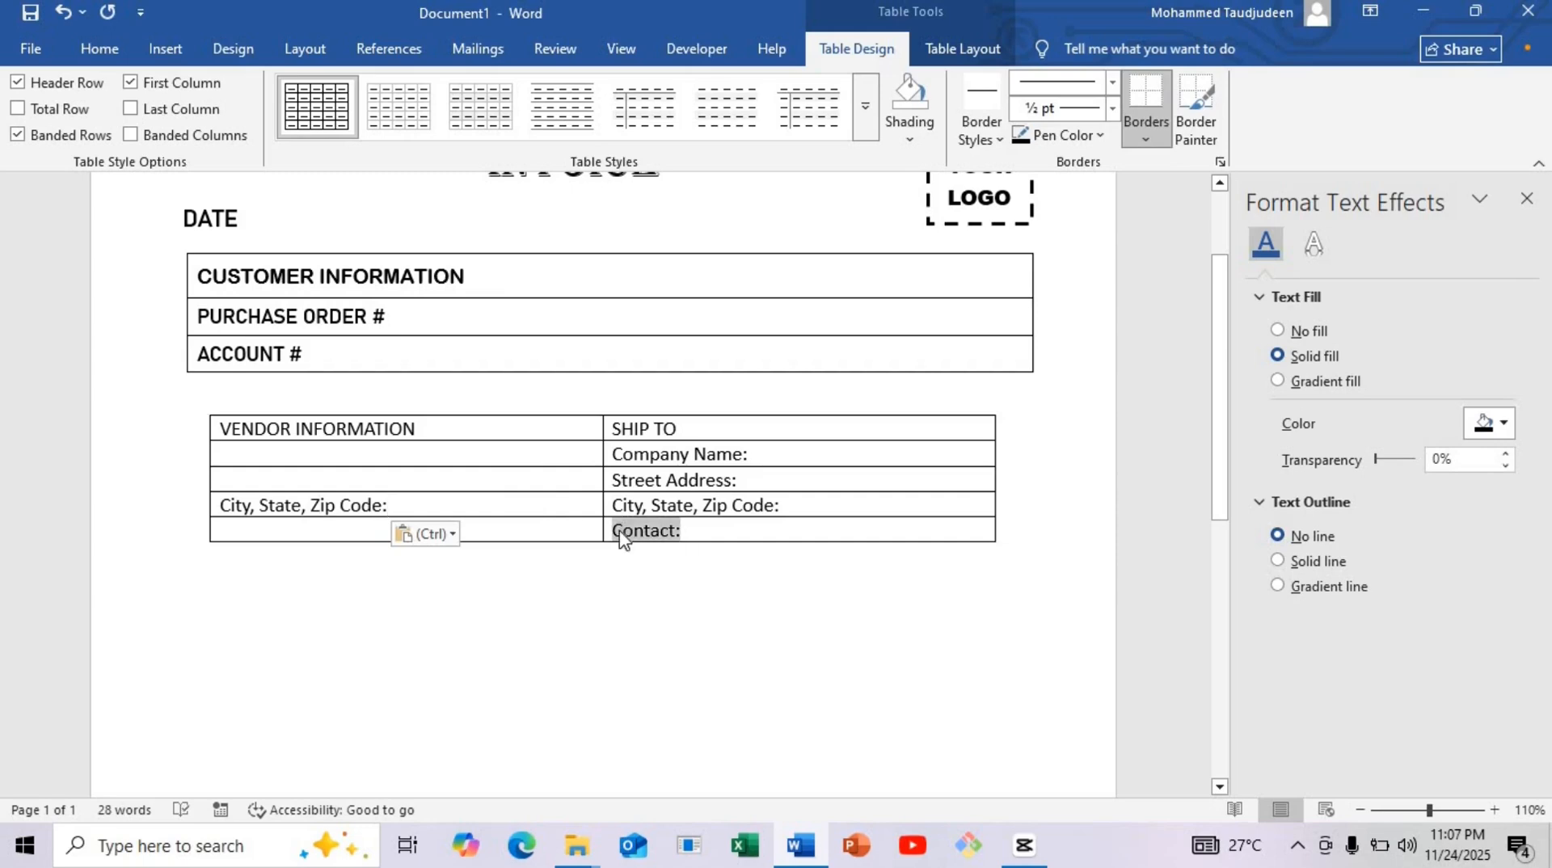
pyautogui.click(515, 533)
pyautogui.hotkey('ctrl', 'v')
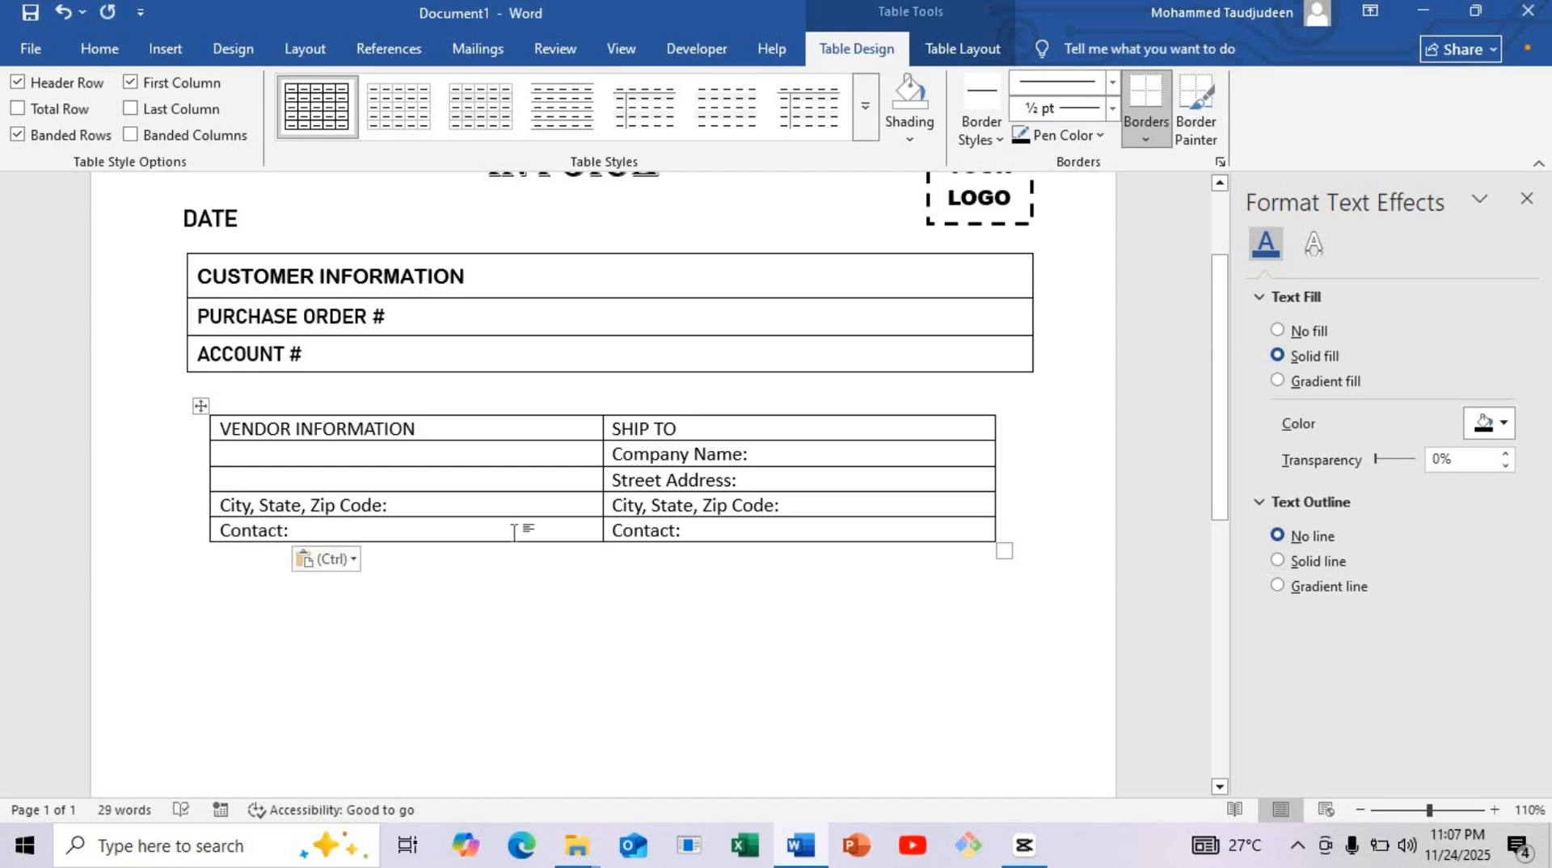
# Enter "Vendor Name:" and "Street Address:" in the two empty cells under VENDOR INFORMATION.
pyautogui.click(412, 455)
pyautogui.write('Vendor Name')
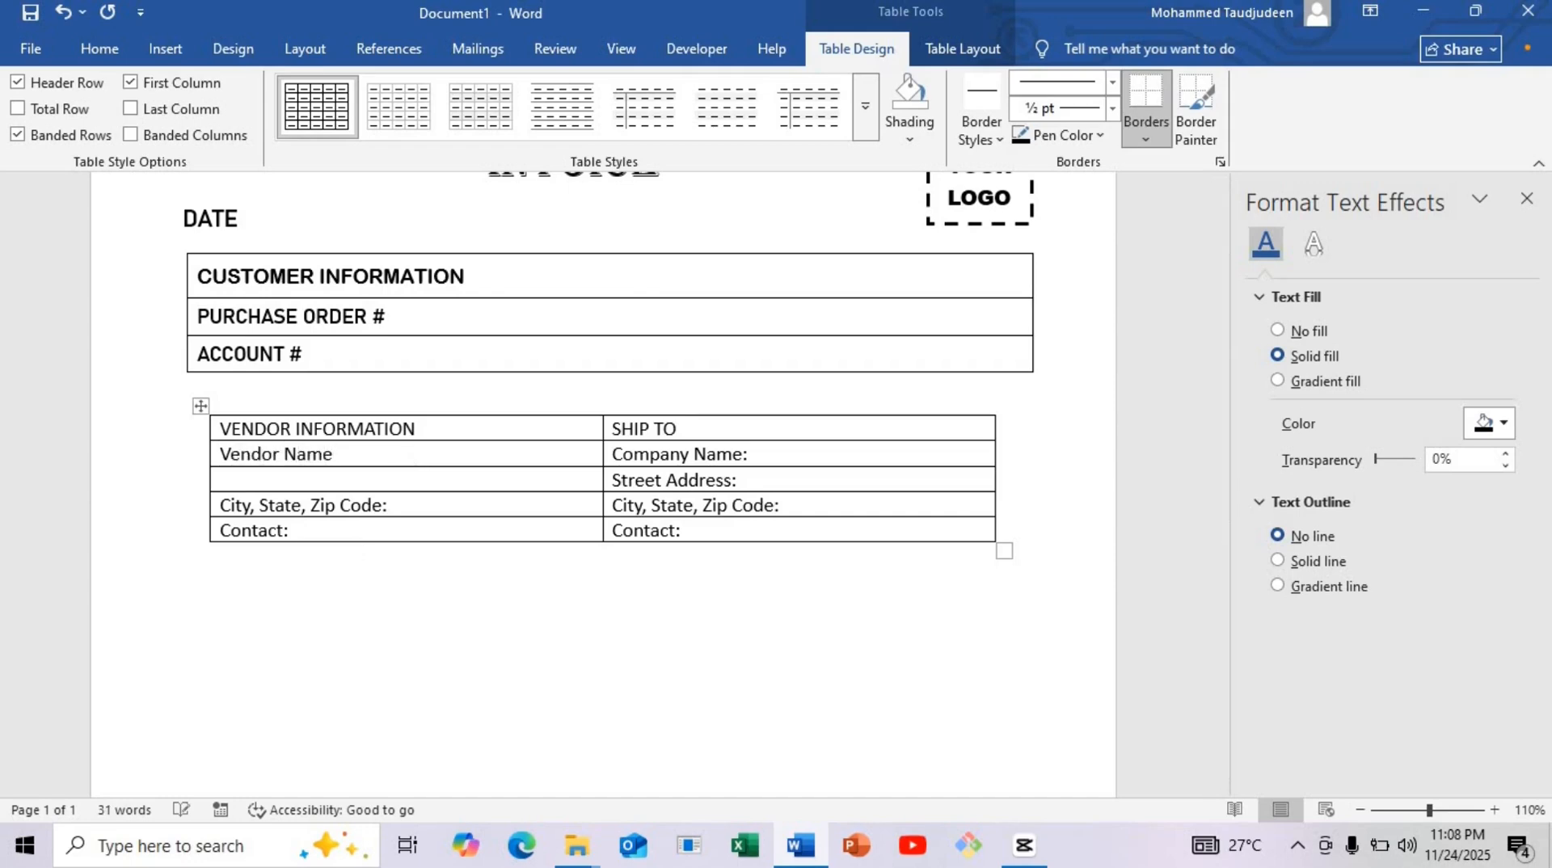
pyautogui.write(':')
pyautogui.press('Down')
pyautogui.write('Street Address')
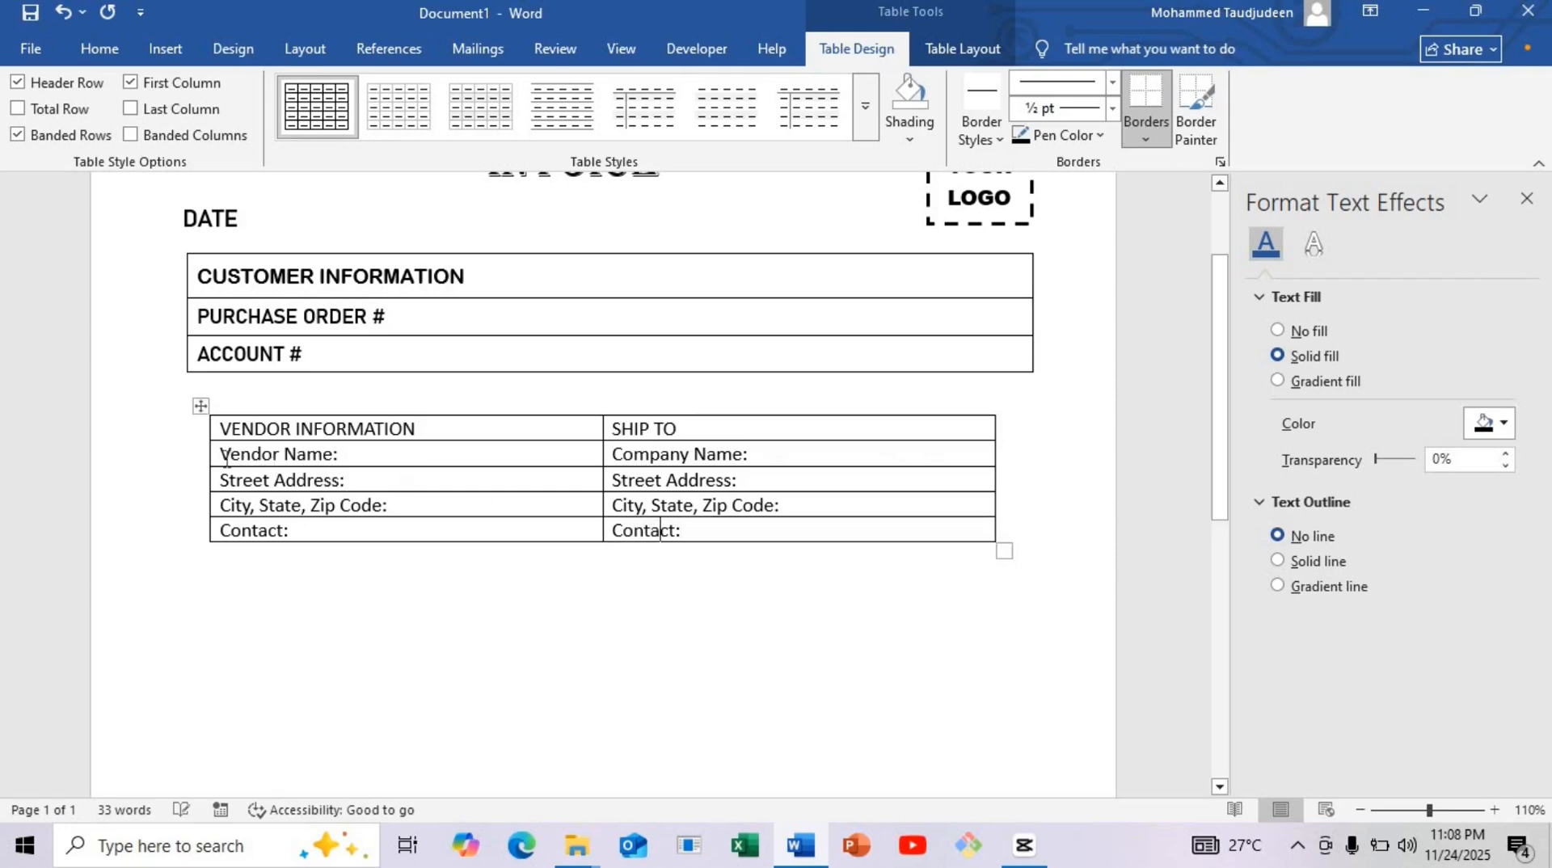
# Set the font of all label rows below the VENDOR INFORMATION and SHIP TO headings to Bahnschrift SemiBold.
pyautogui.click(663, 531)
pyautogui.moveTo(691, 535); pyautogui.dragTo(343, 448)
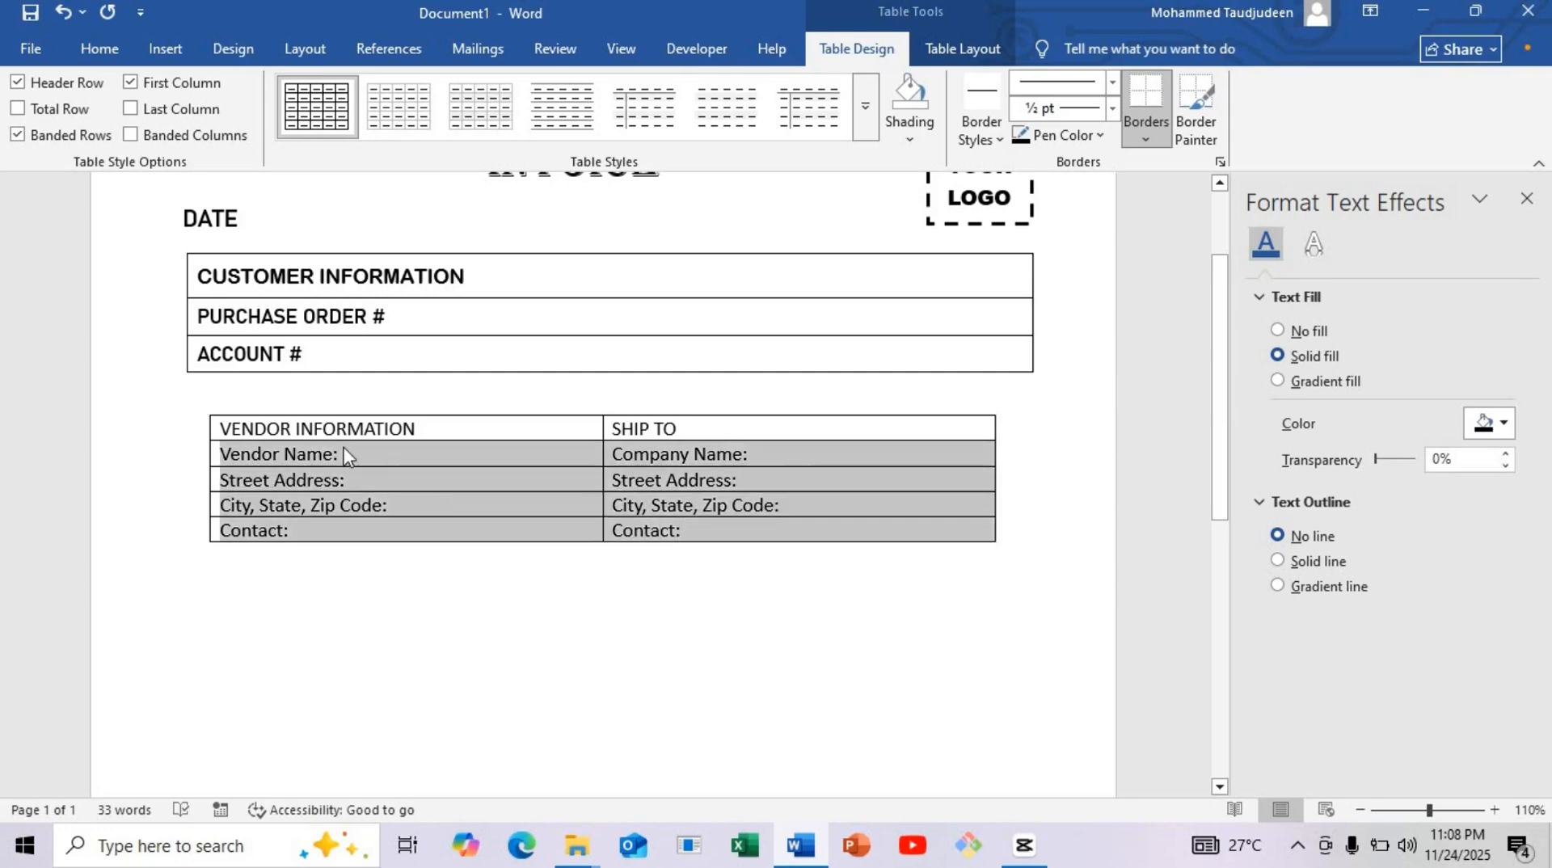
pyautogui.click(100, 49)
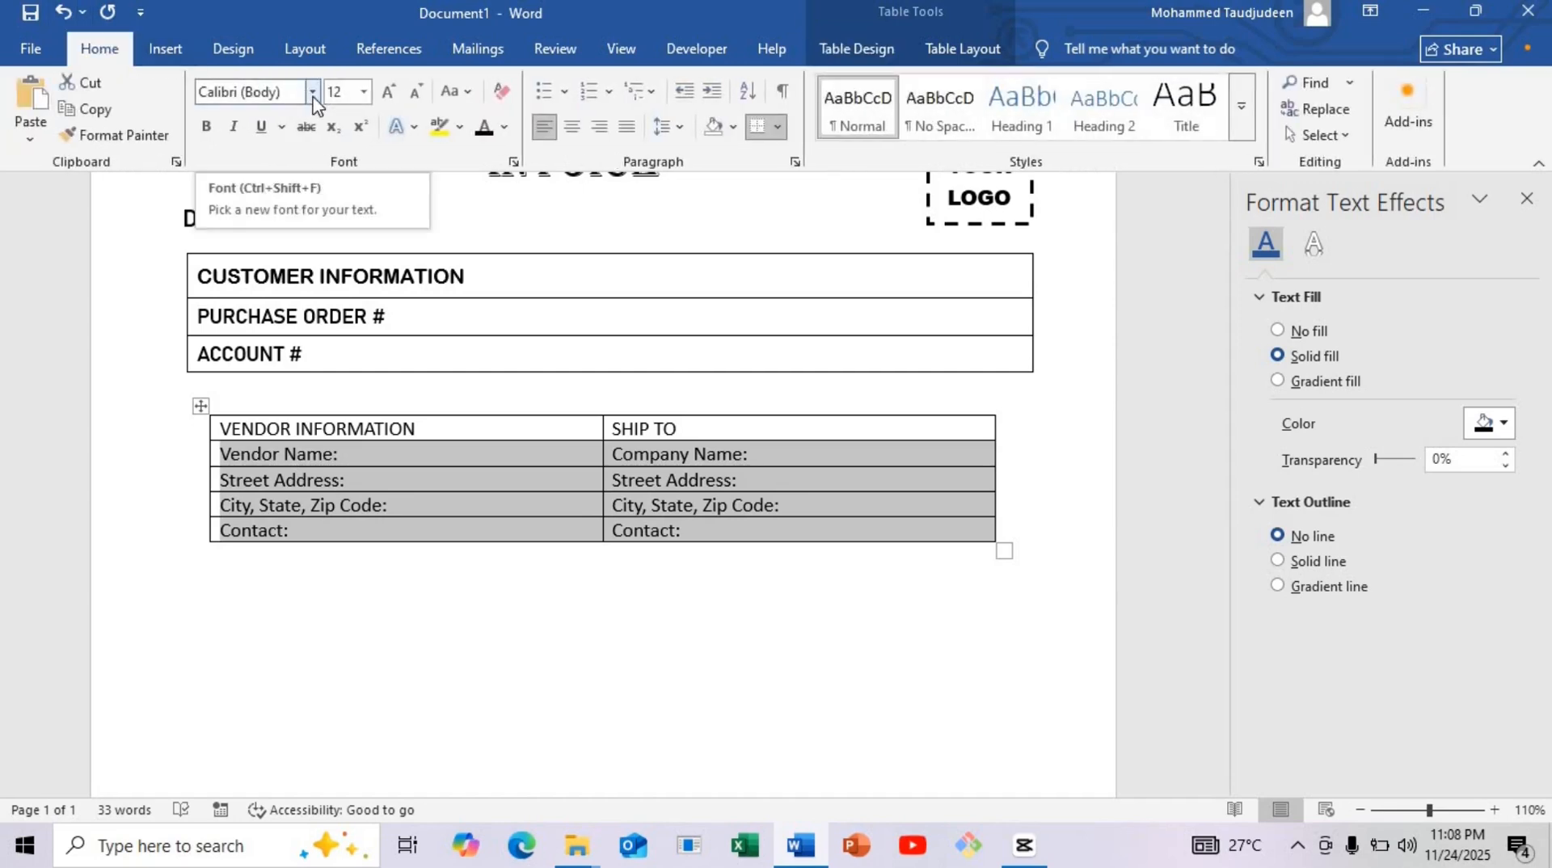
pyautogui.click(312, 94)
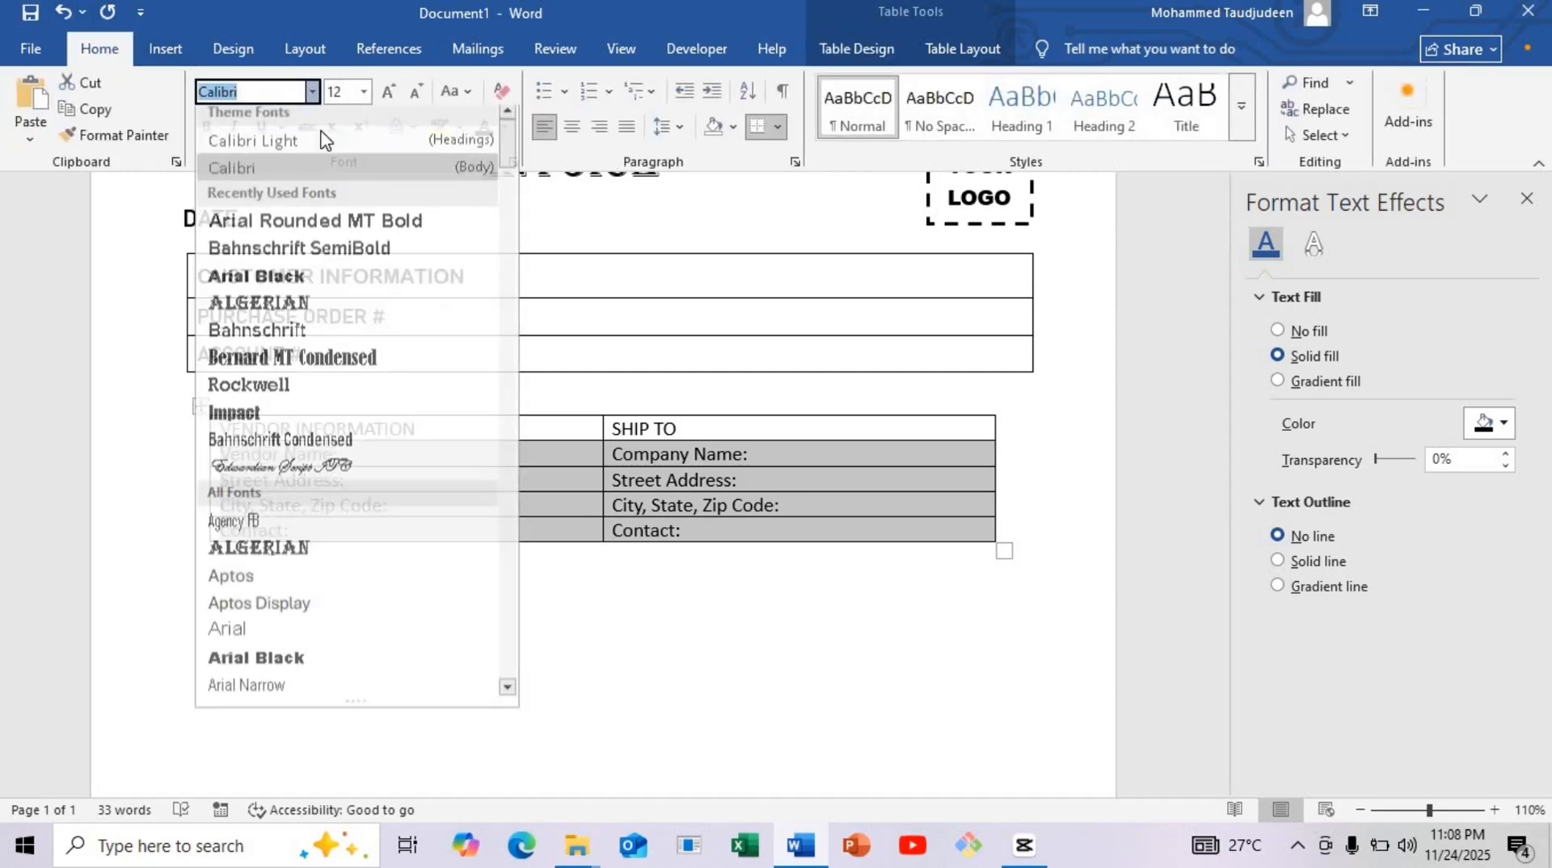
pyautogui.click(386, 257)
# Set the paragraph spacing before the vendor and shipping label rows to 3 pt.
pyautogui.click(305, 52)
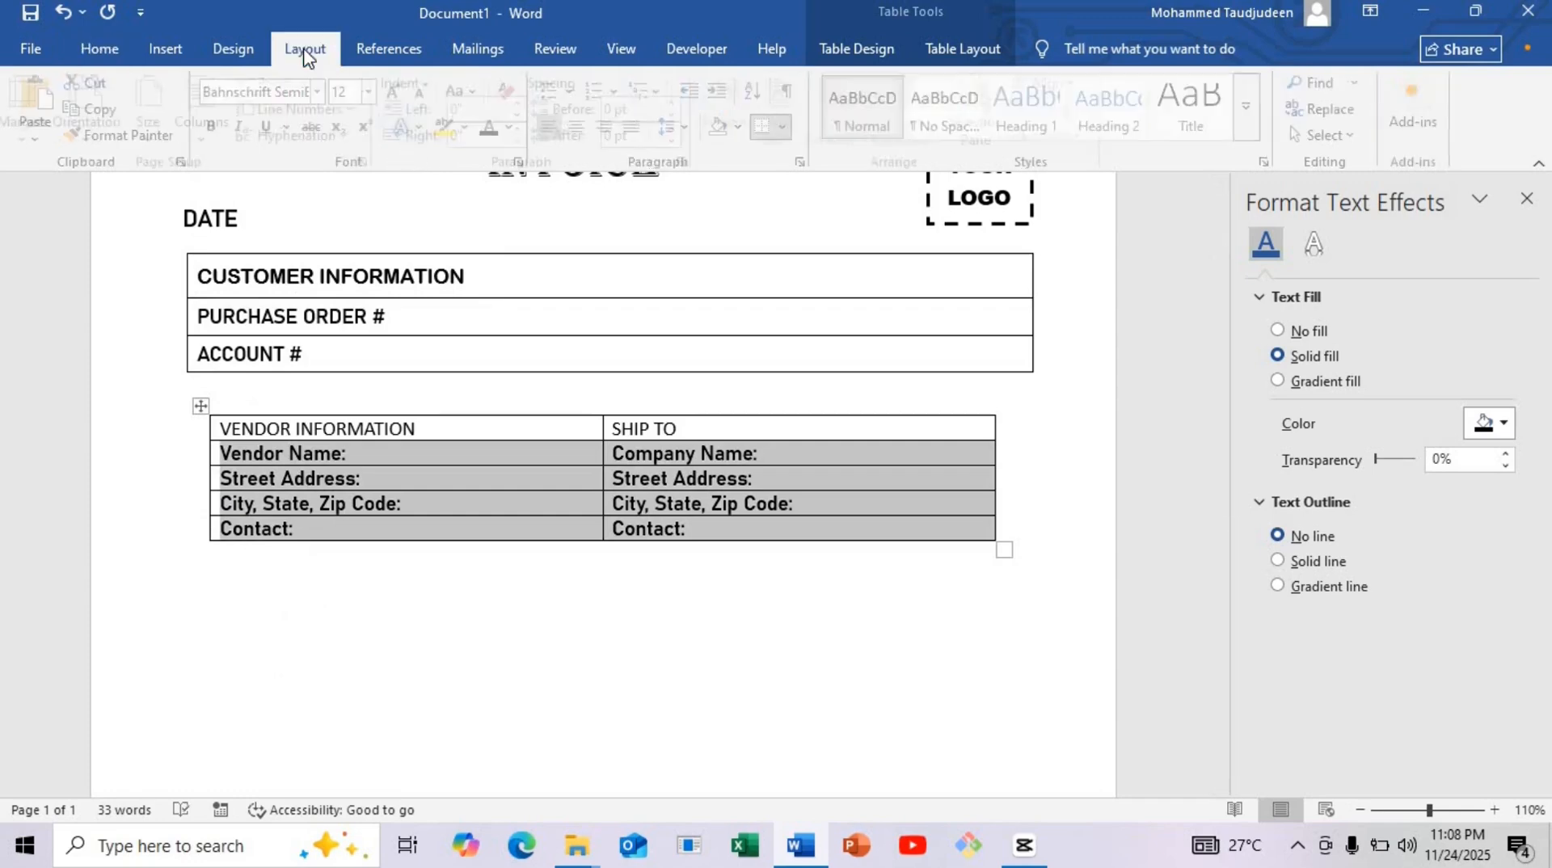
pyautogui.click(635, 108)
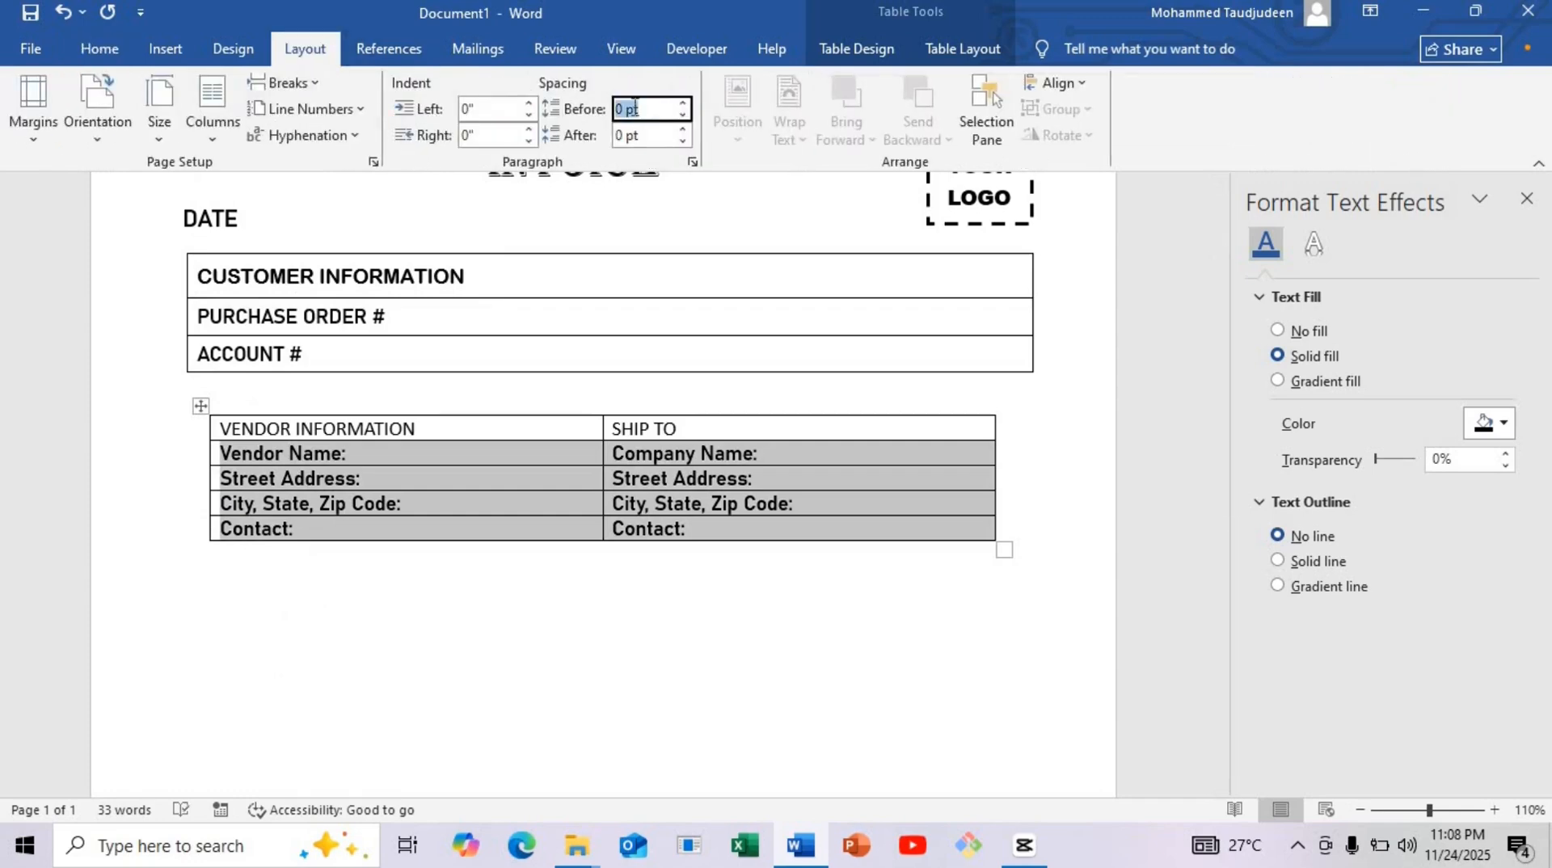
pyautogui.write('3 pt')
pyautogui.press('Return')
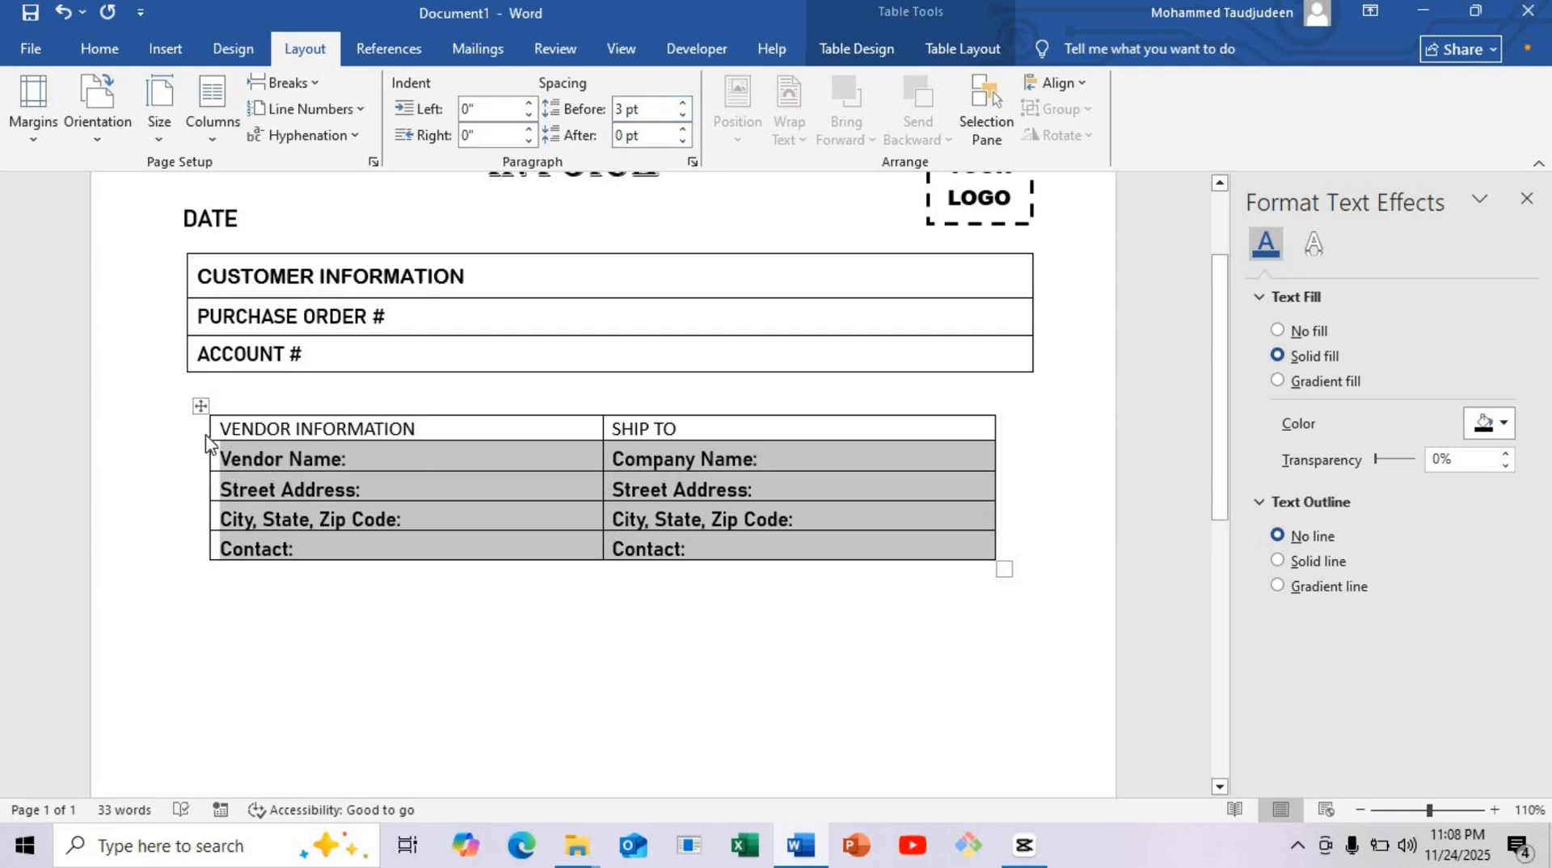
# Set the paragraph spacing of the VENDOR INFORMATION and SHIP TO heading row to 6 pt before and 6 pt after.
pyautogui.click(179, 433)
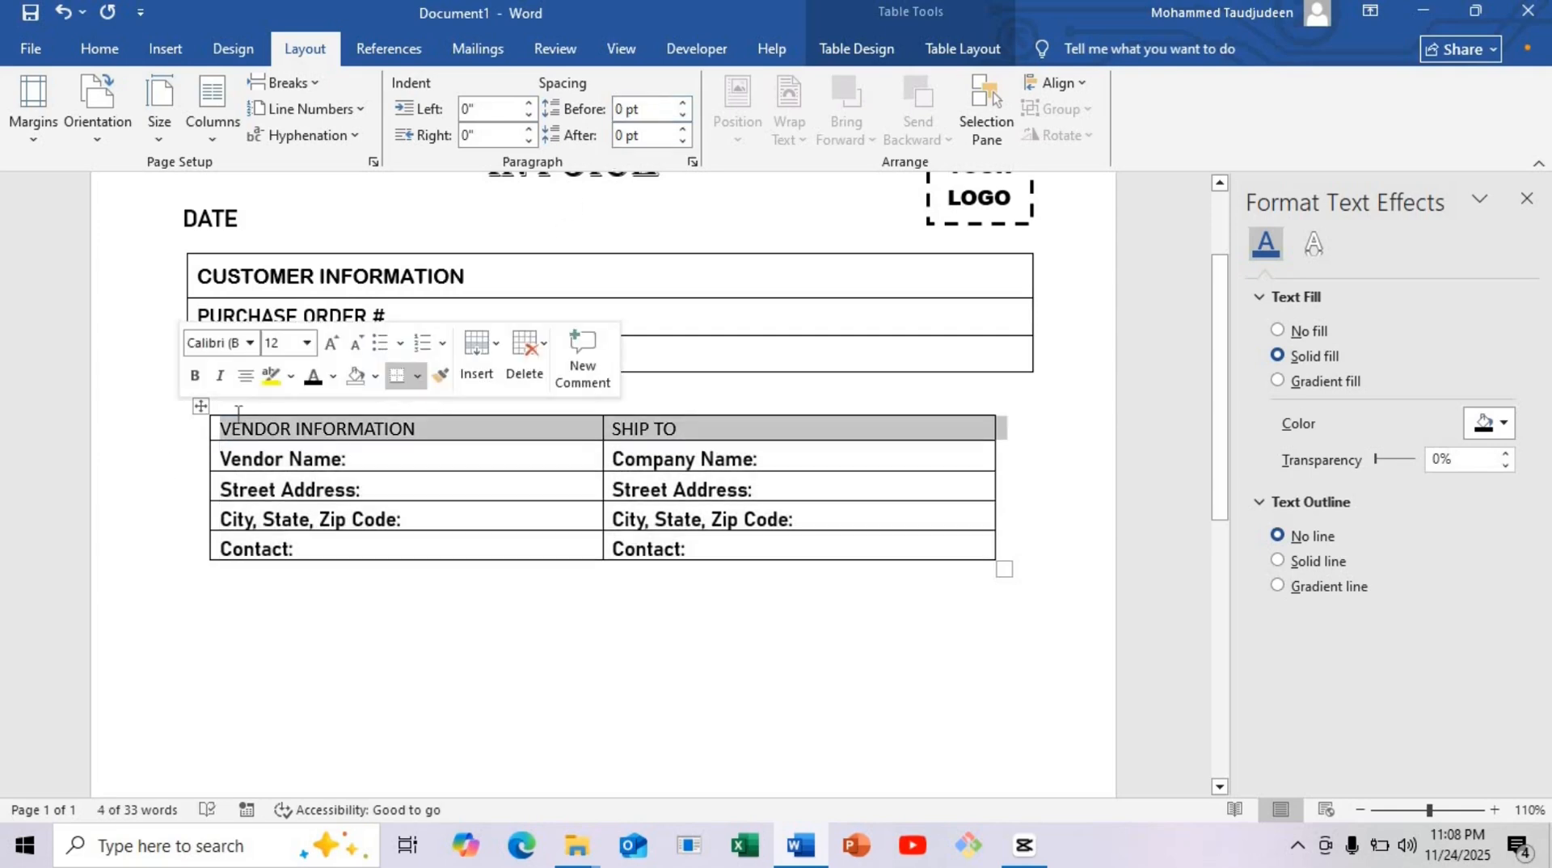
pyautogui.click(683, 104)
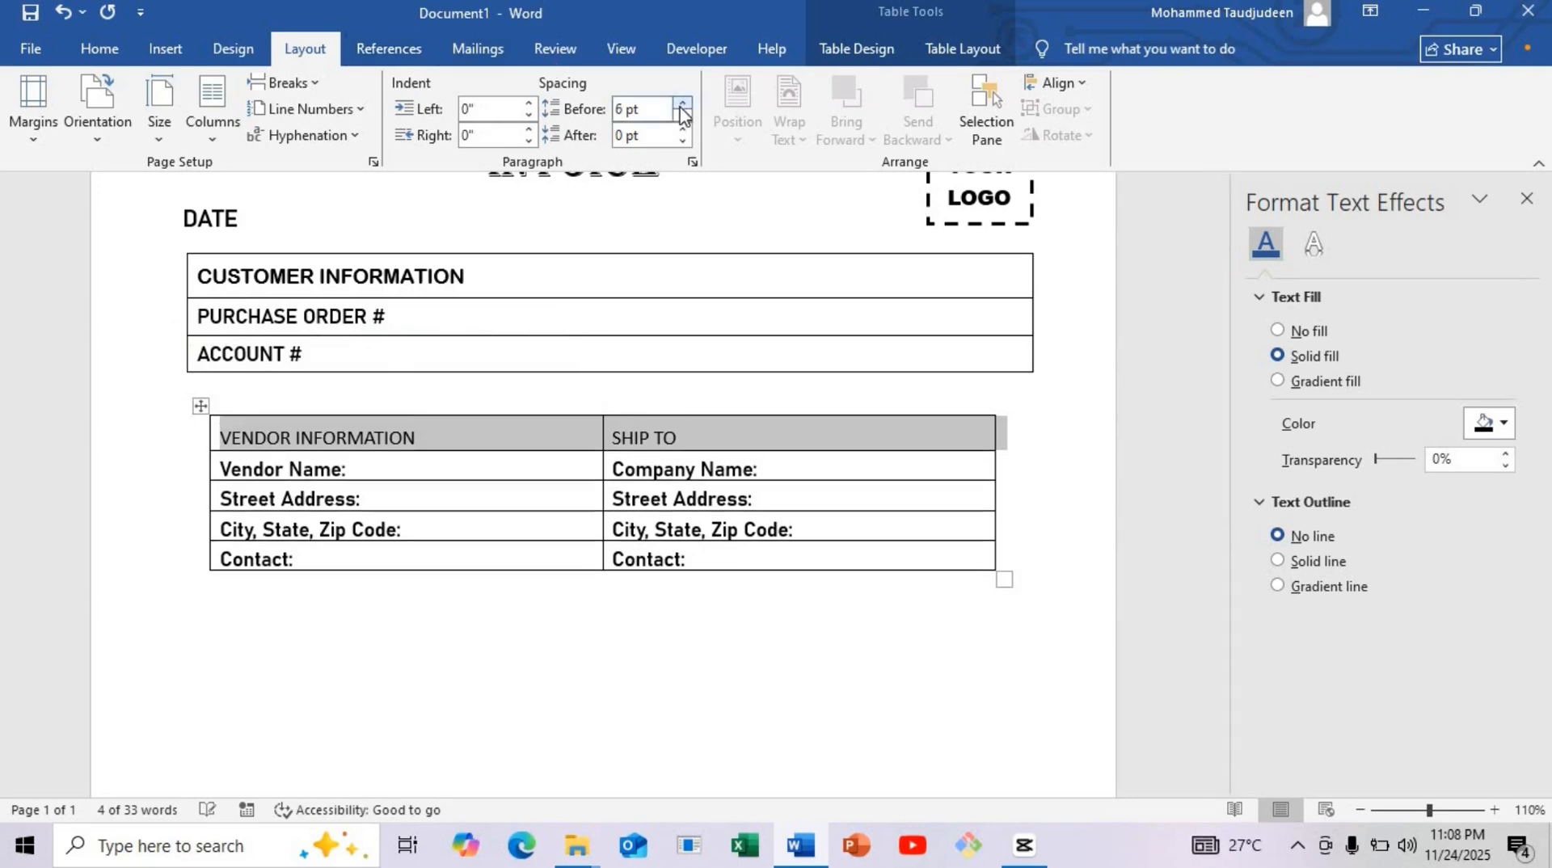
pyautogui.click(683, 131)
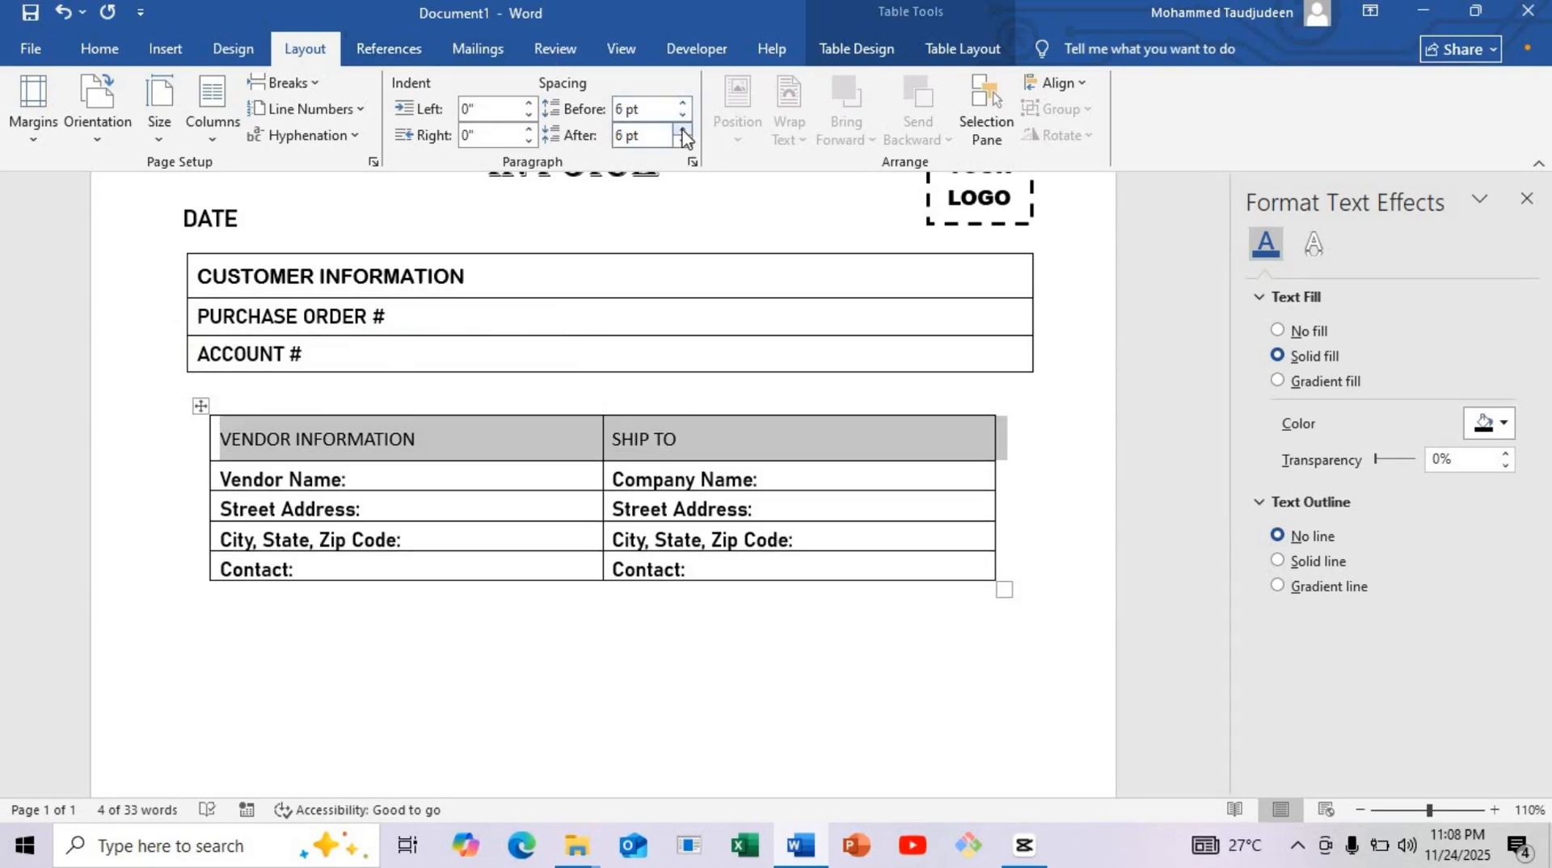
# Change the font of the VENDOR INFORMATION and SHIP TO headings to Arial Rounded MT Bold.
pyautogui.click(99, 48)
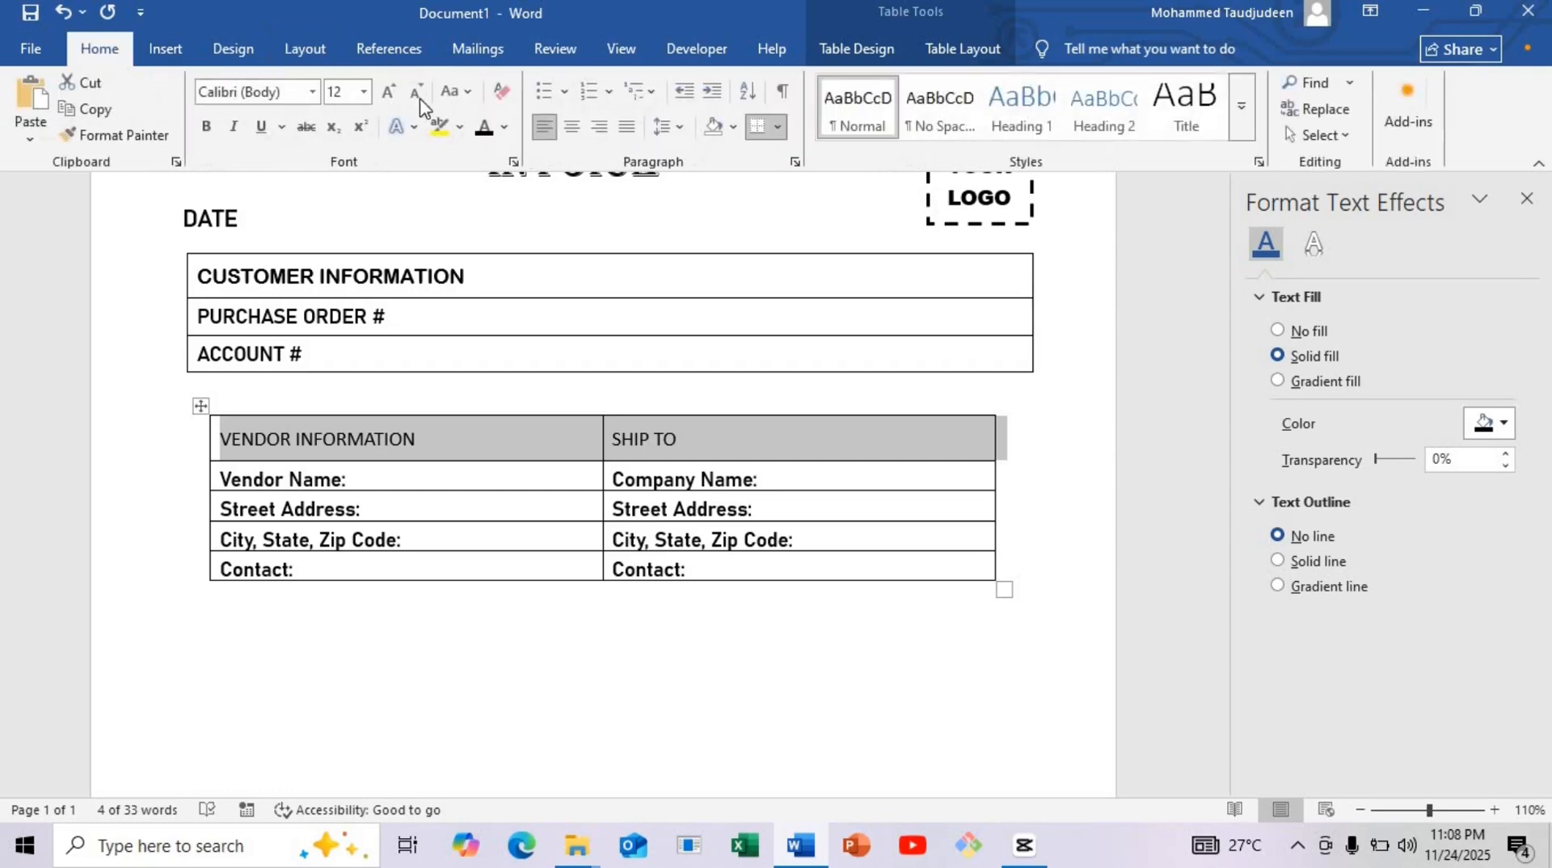
pyautogui.click(312, 92)
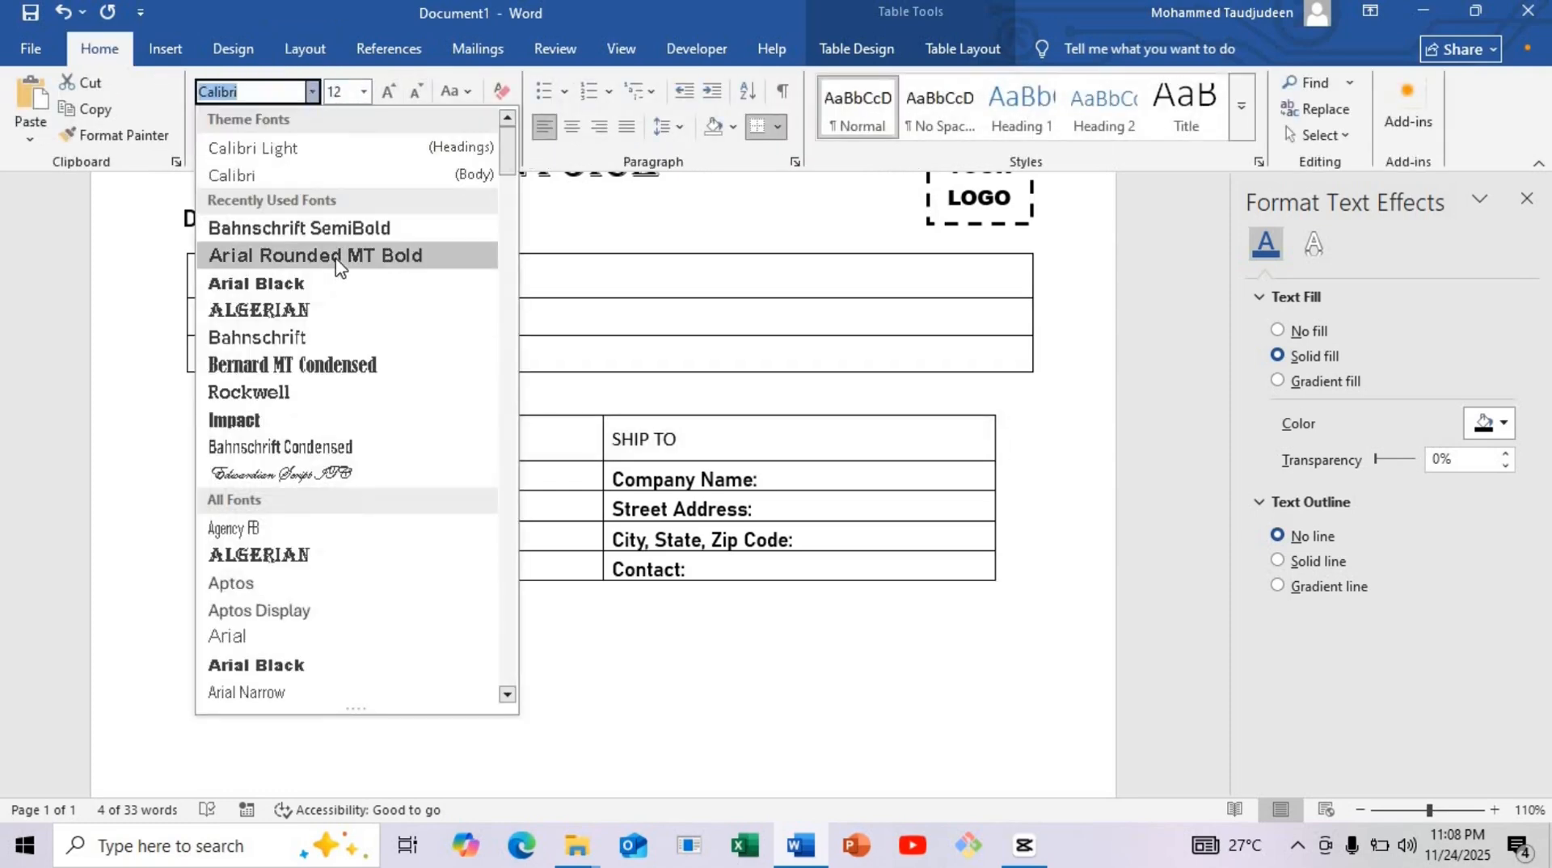
pyautogui.click(433, 251)
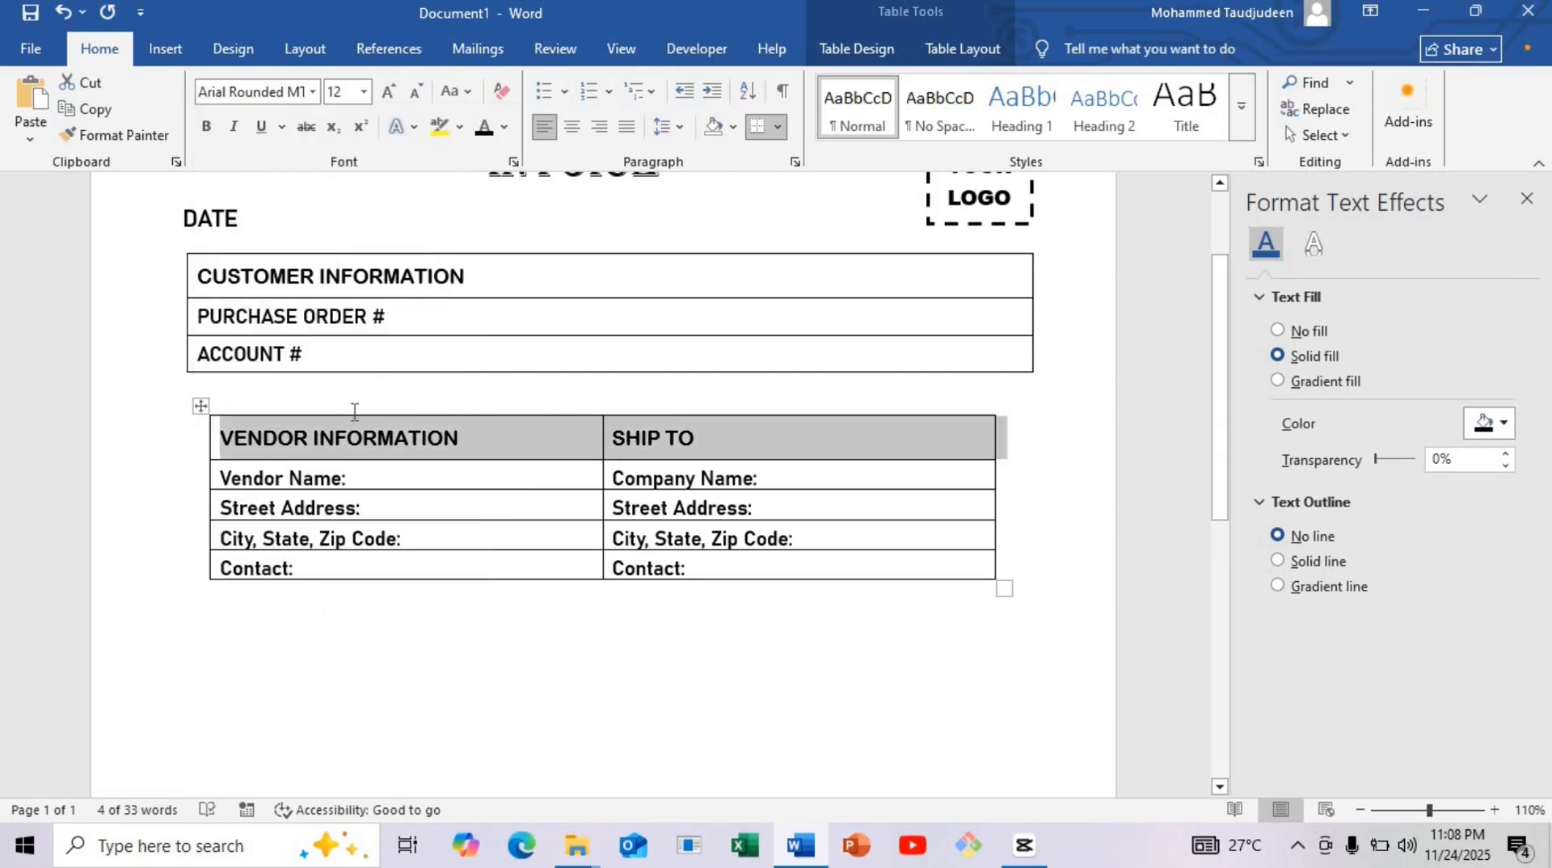
pyautogui.click(453, 442)
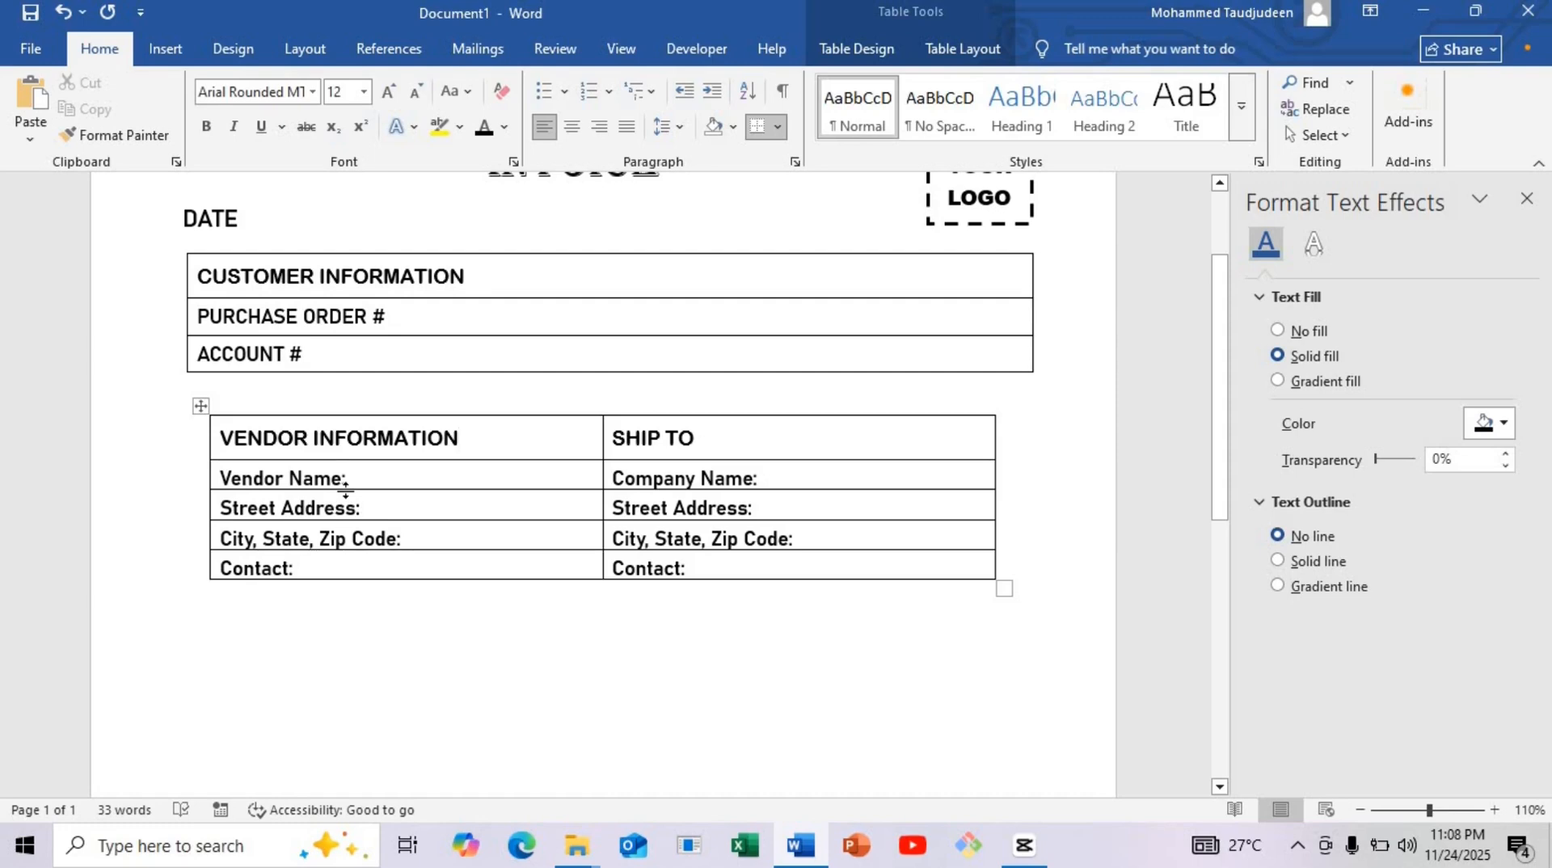
# Make the label rows of the vendor table taller and widen the table on both sides to match the customer information table.
pyautogui.moveTo(346, 490); pyautogui.dragTo(381, 606)
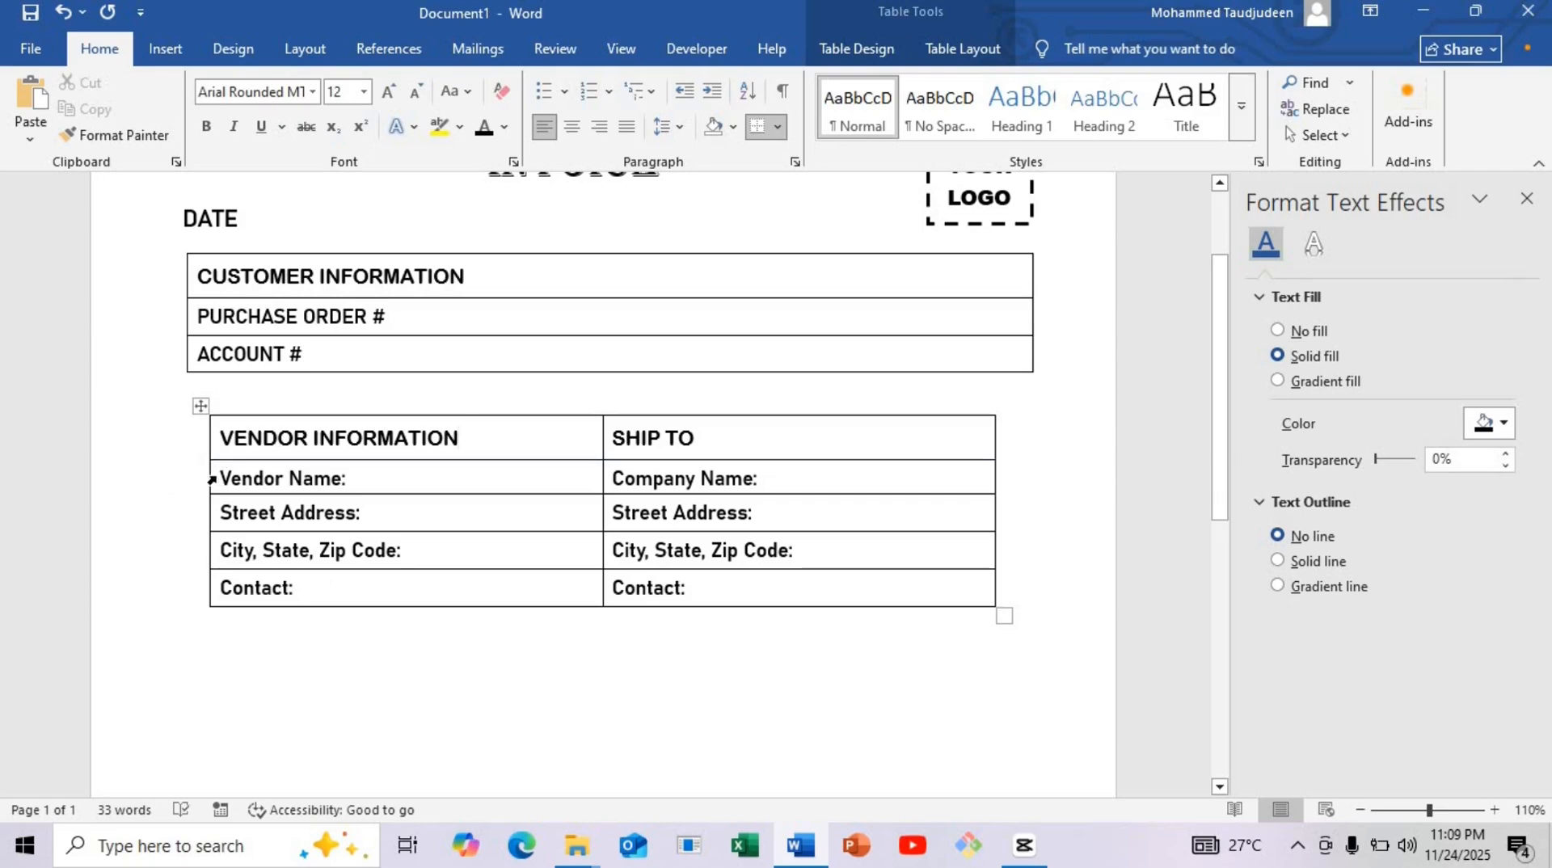
pyautogui.moveTo(209, 476)
pyautogui.mouseDown()
pyautogui.moveTo(187, 478)
pyautogui.moveTo(207, 478)
pyautogui.mouseUp()
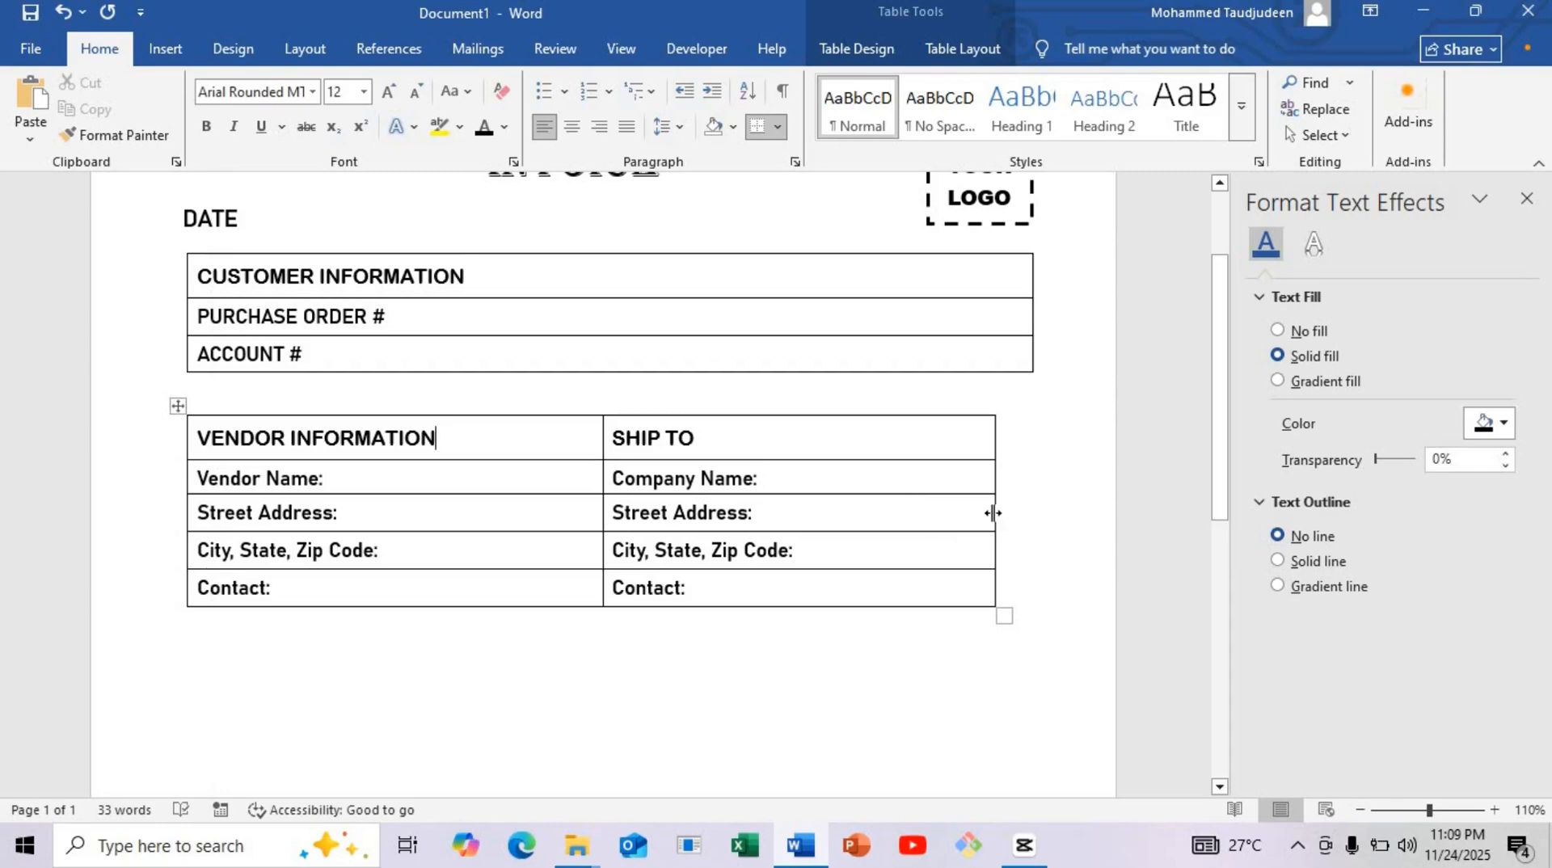
pyautogui.moveTo(994, 513); pyautogui.dragTo(1058, 513)
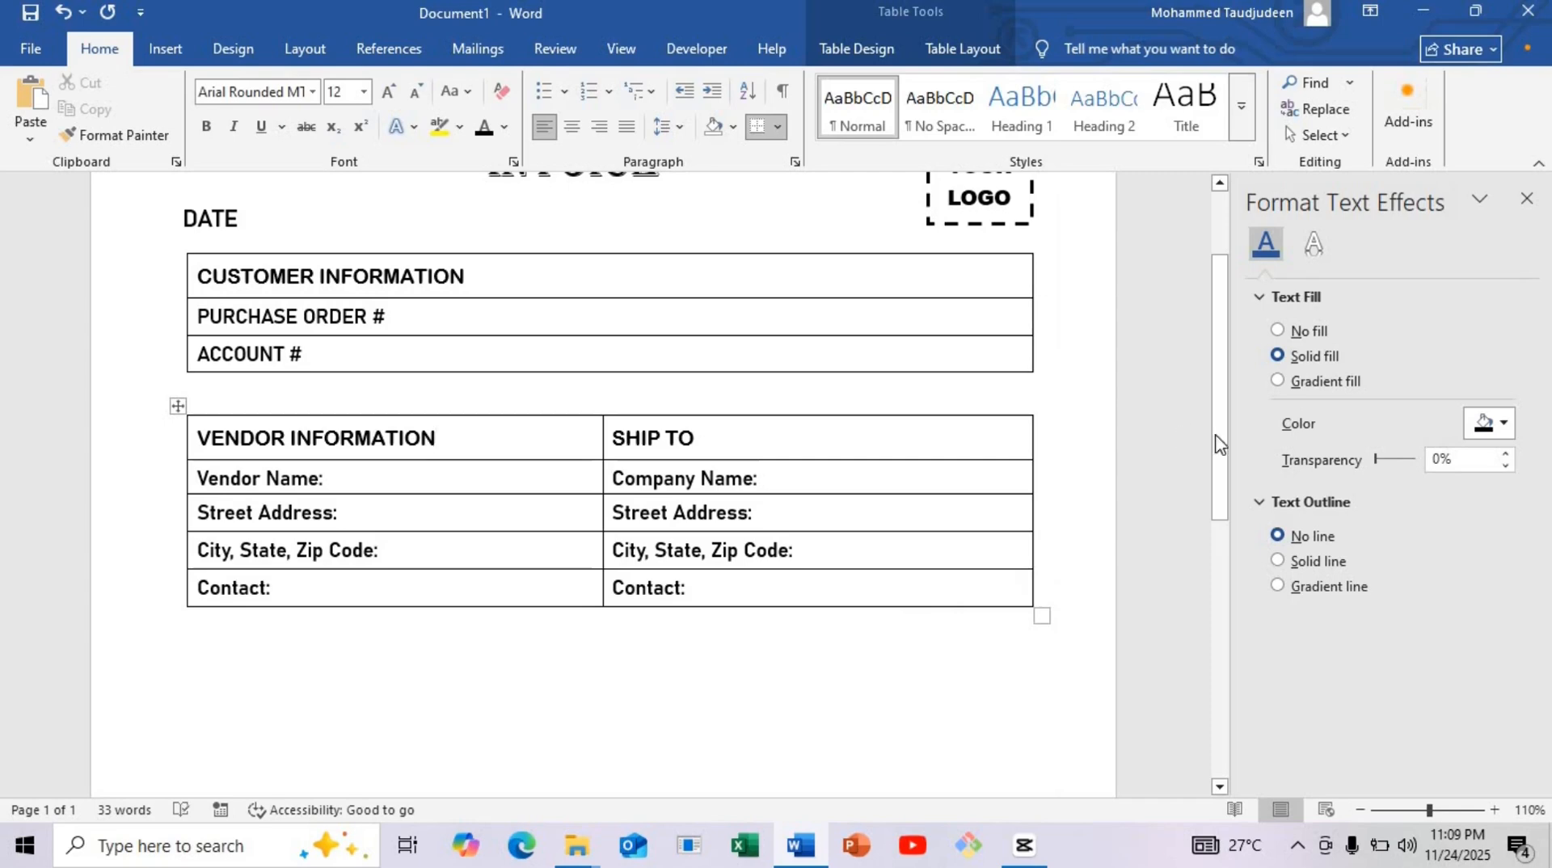
# Insert a table with five columns and six rows below the vendor and shipping table.
pyautogui.moveTo(1218, 457); pyautogui.dragTo(1214, 567)
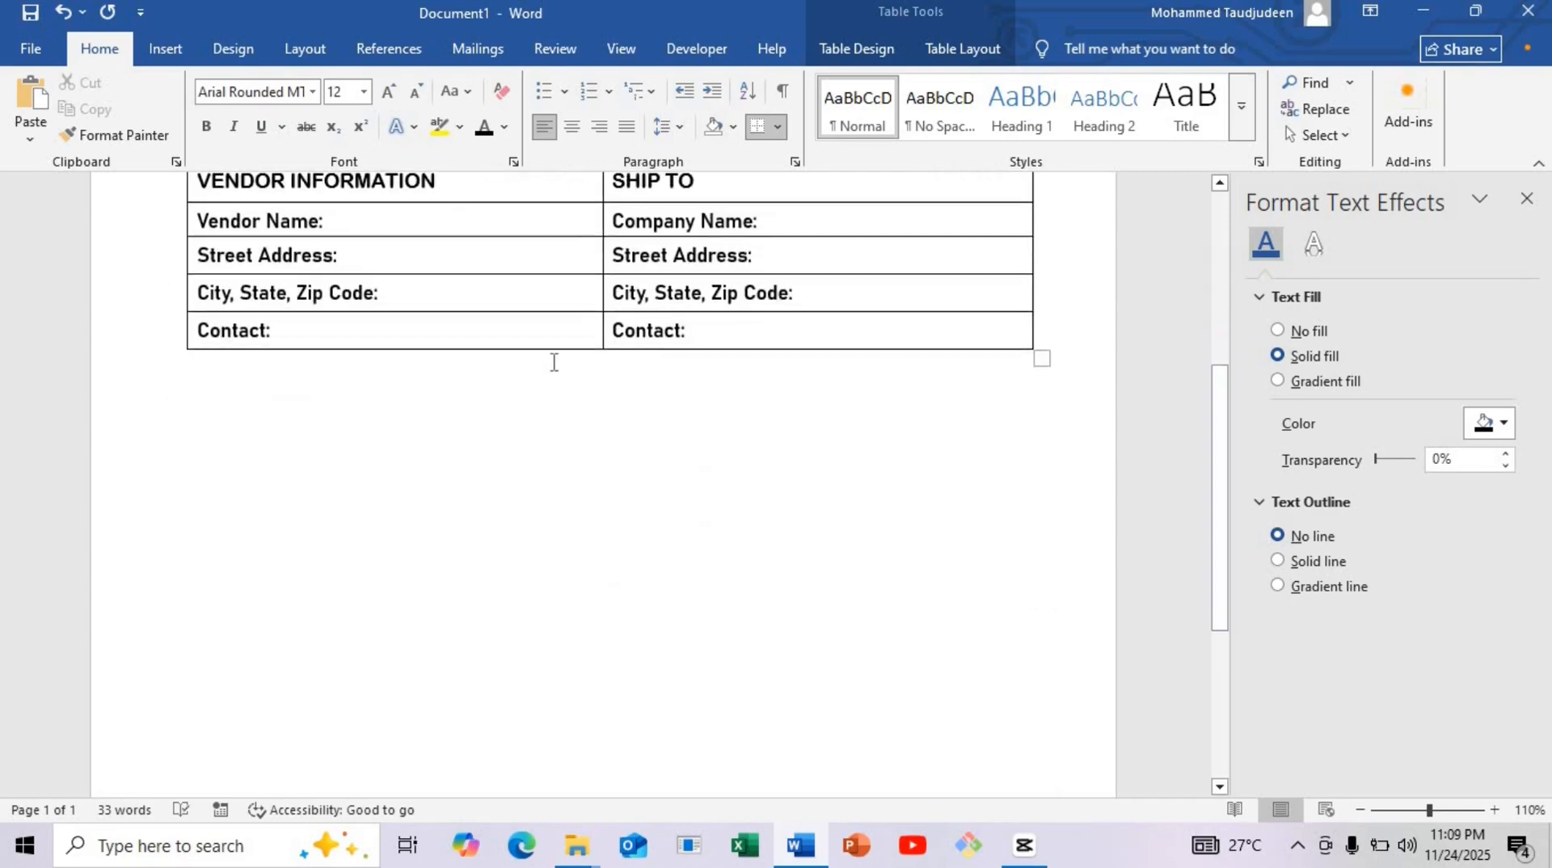
pyautogui.click(532, 405)
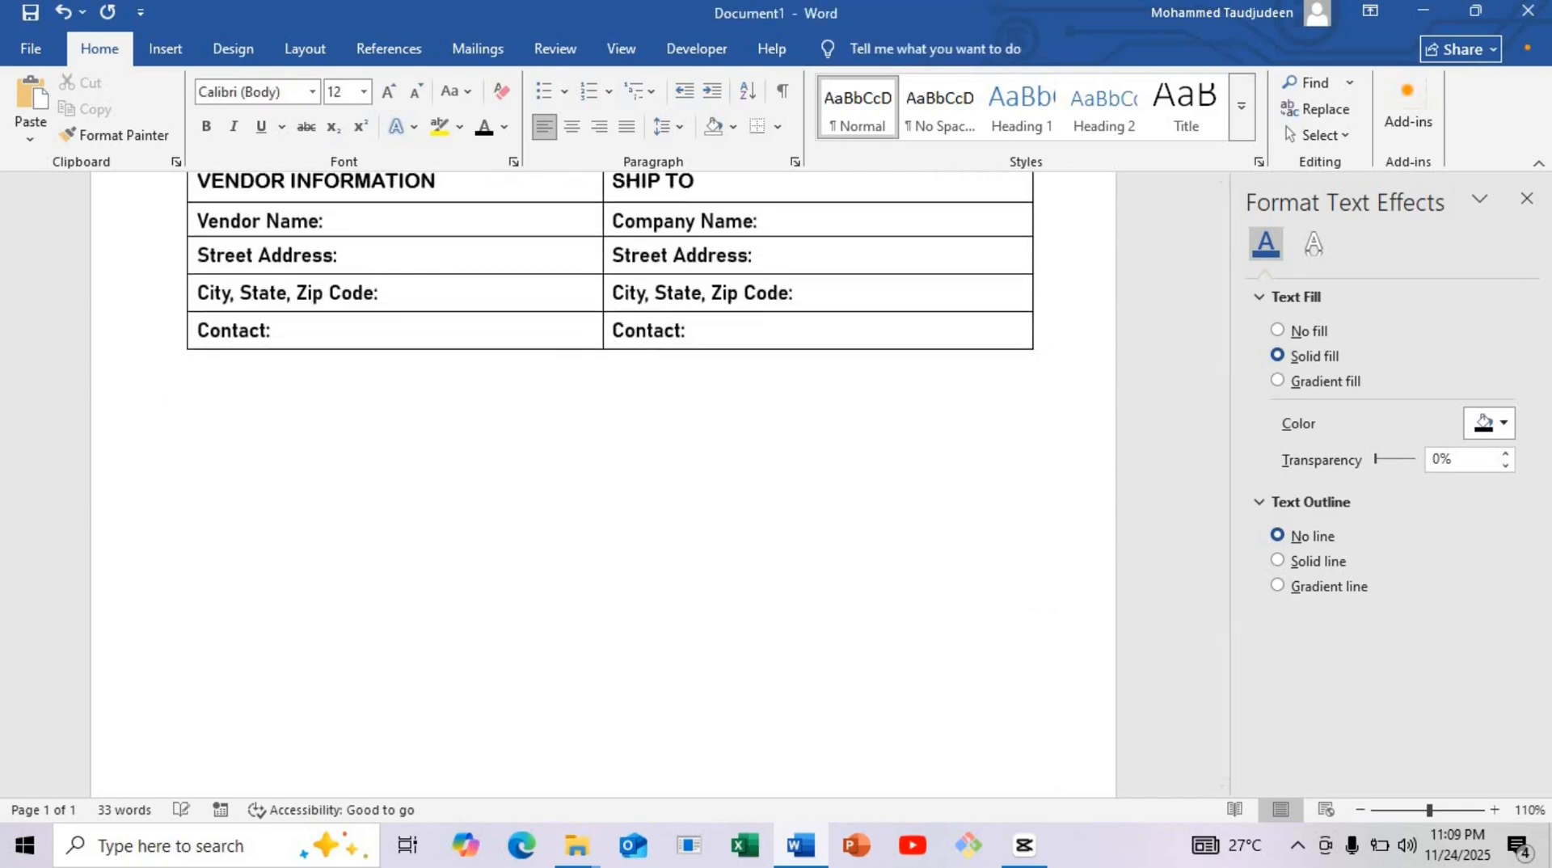
pyautogui.click(140, 35)
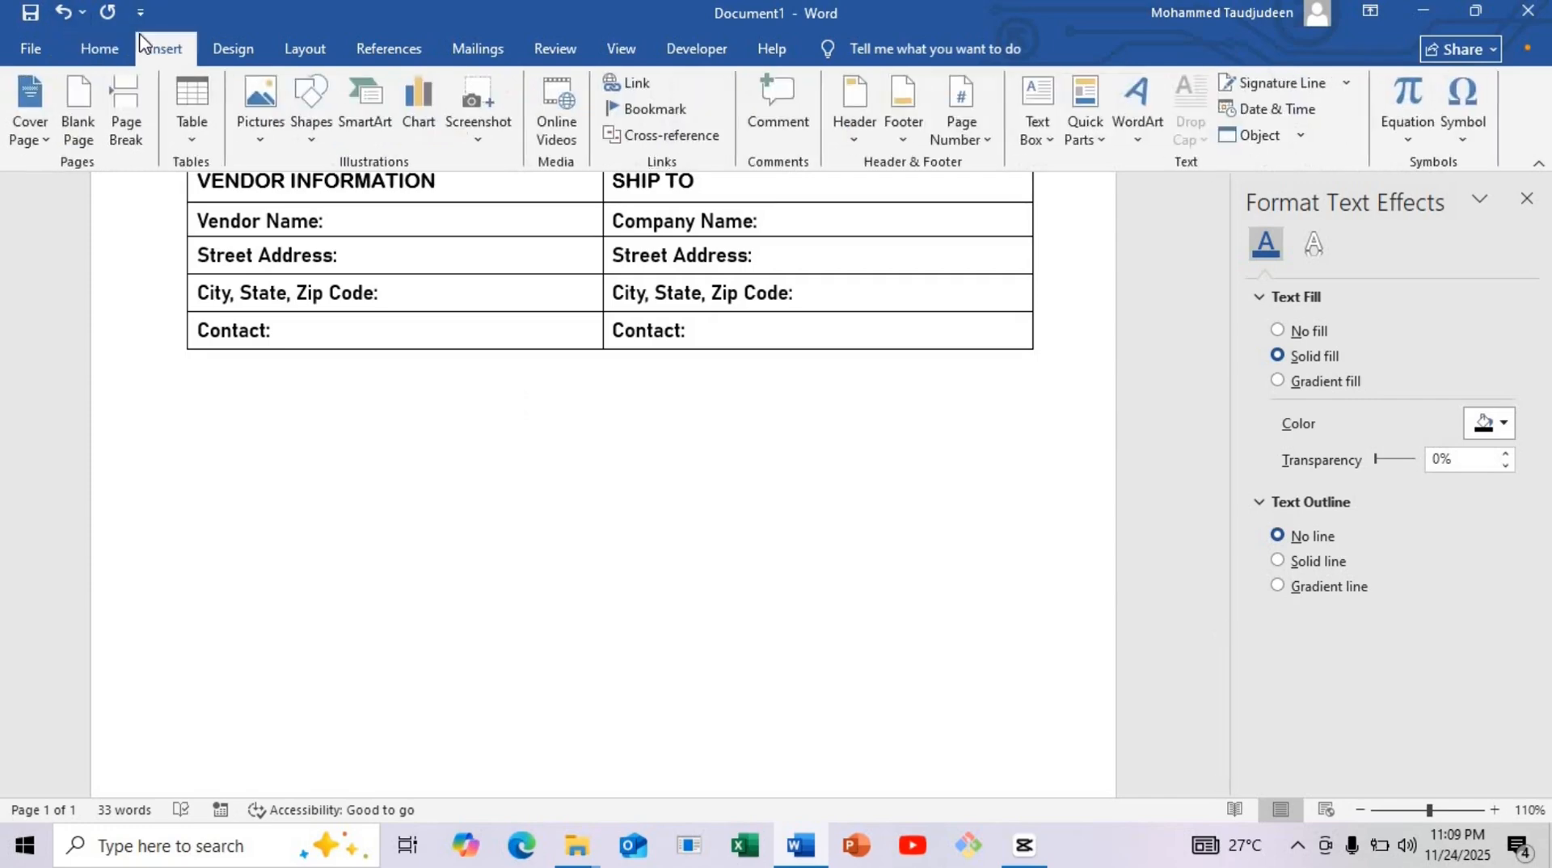
pyautogui.click(204, 134)
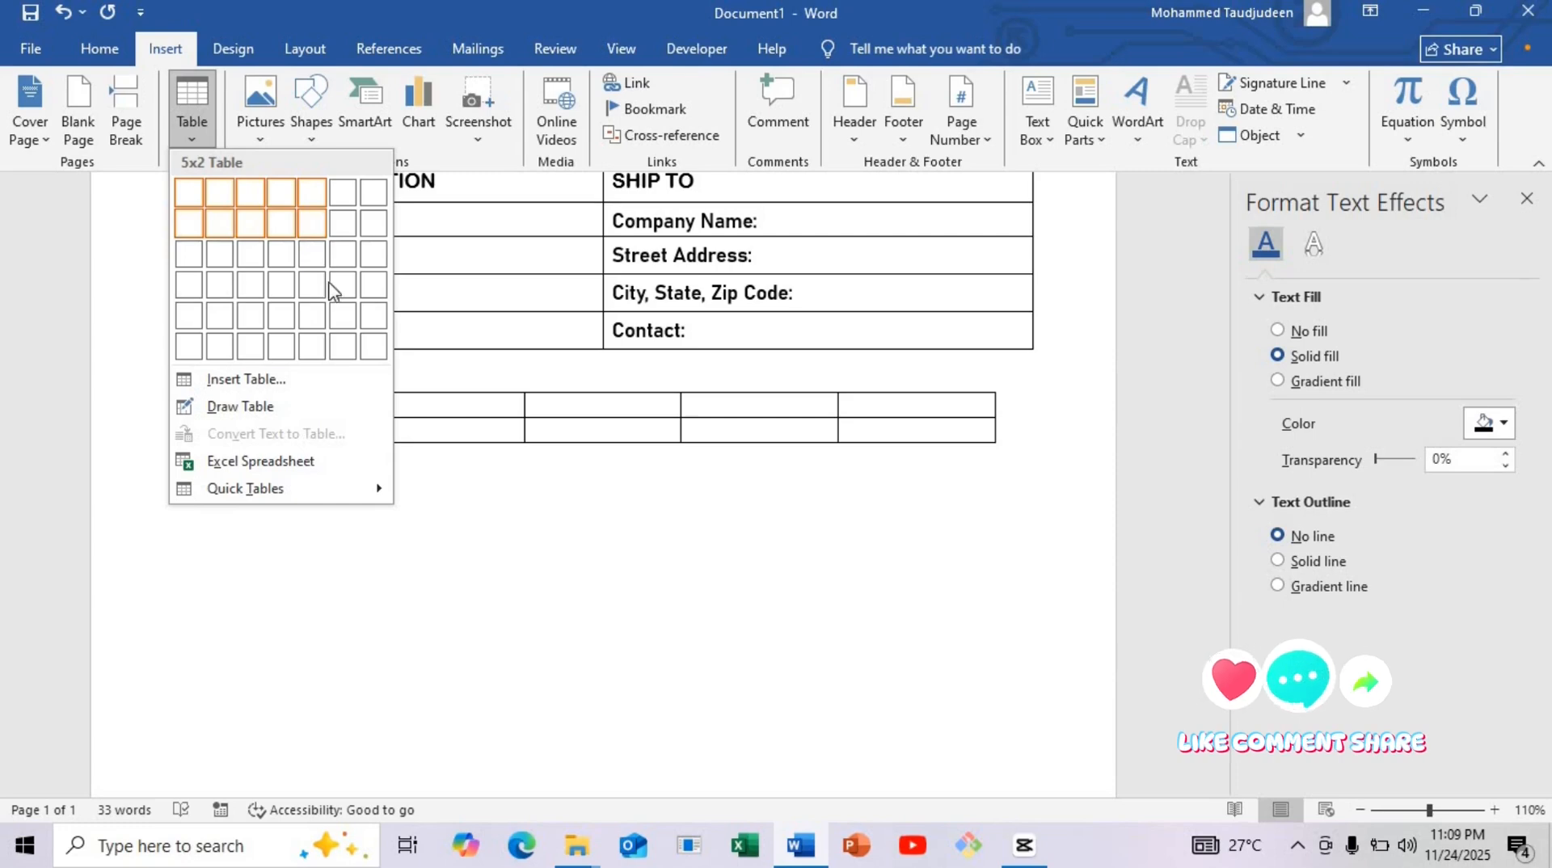
pyautogui.click(313, 352)
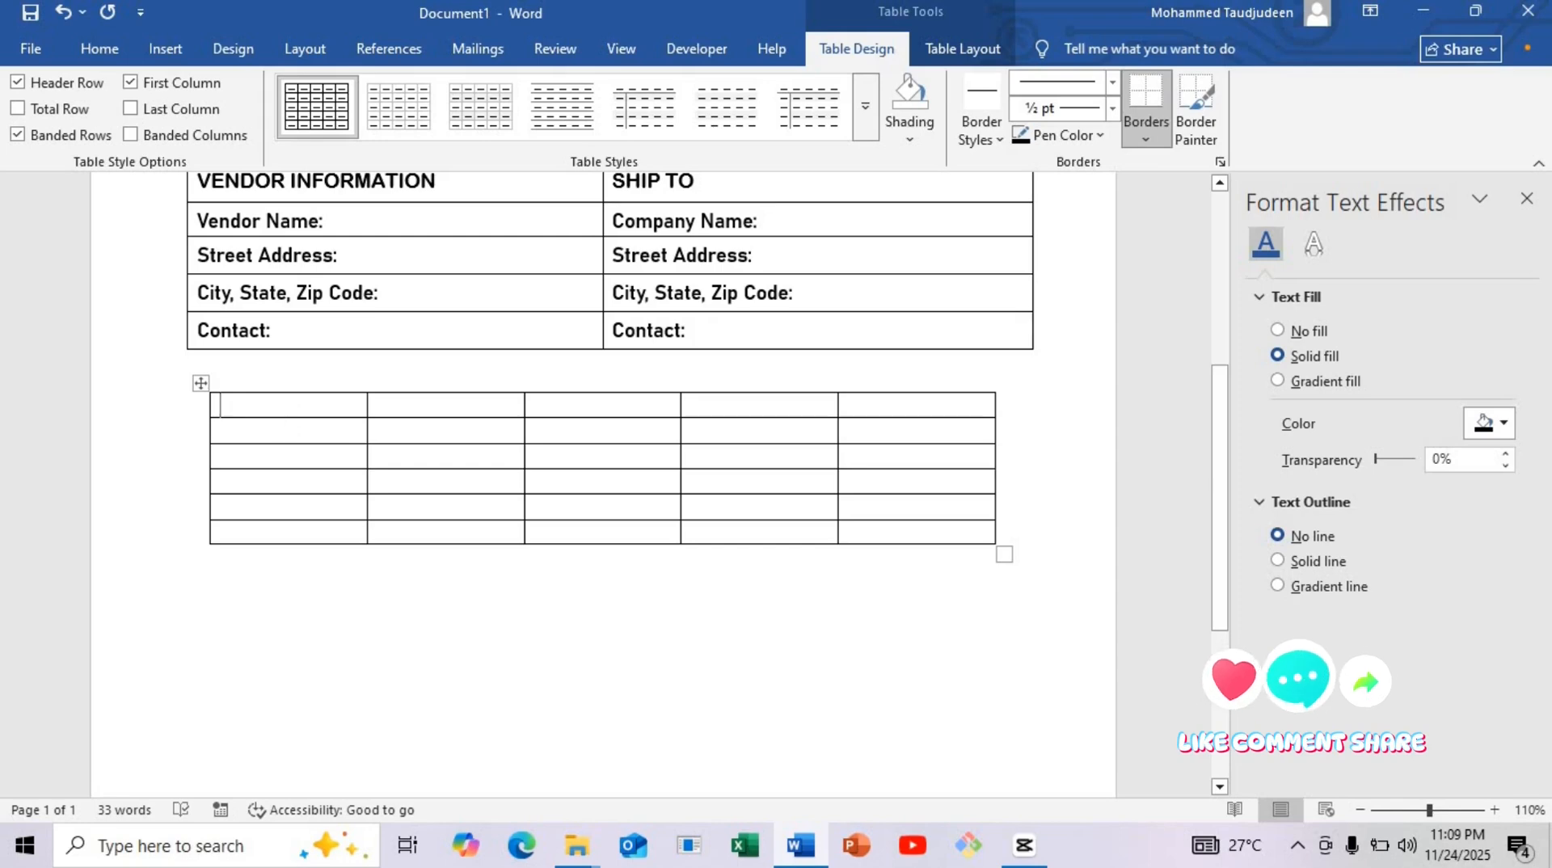
# Fill the new table's header row with NO, NAME, QTY, UNIT PRICE and TOTAL.
pyautogui.write('QTY')
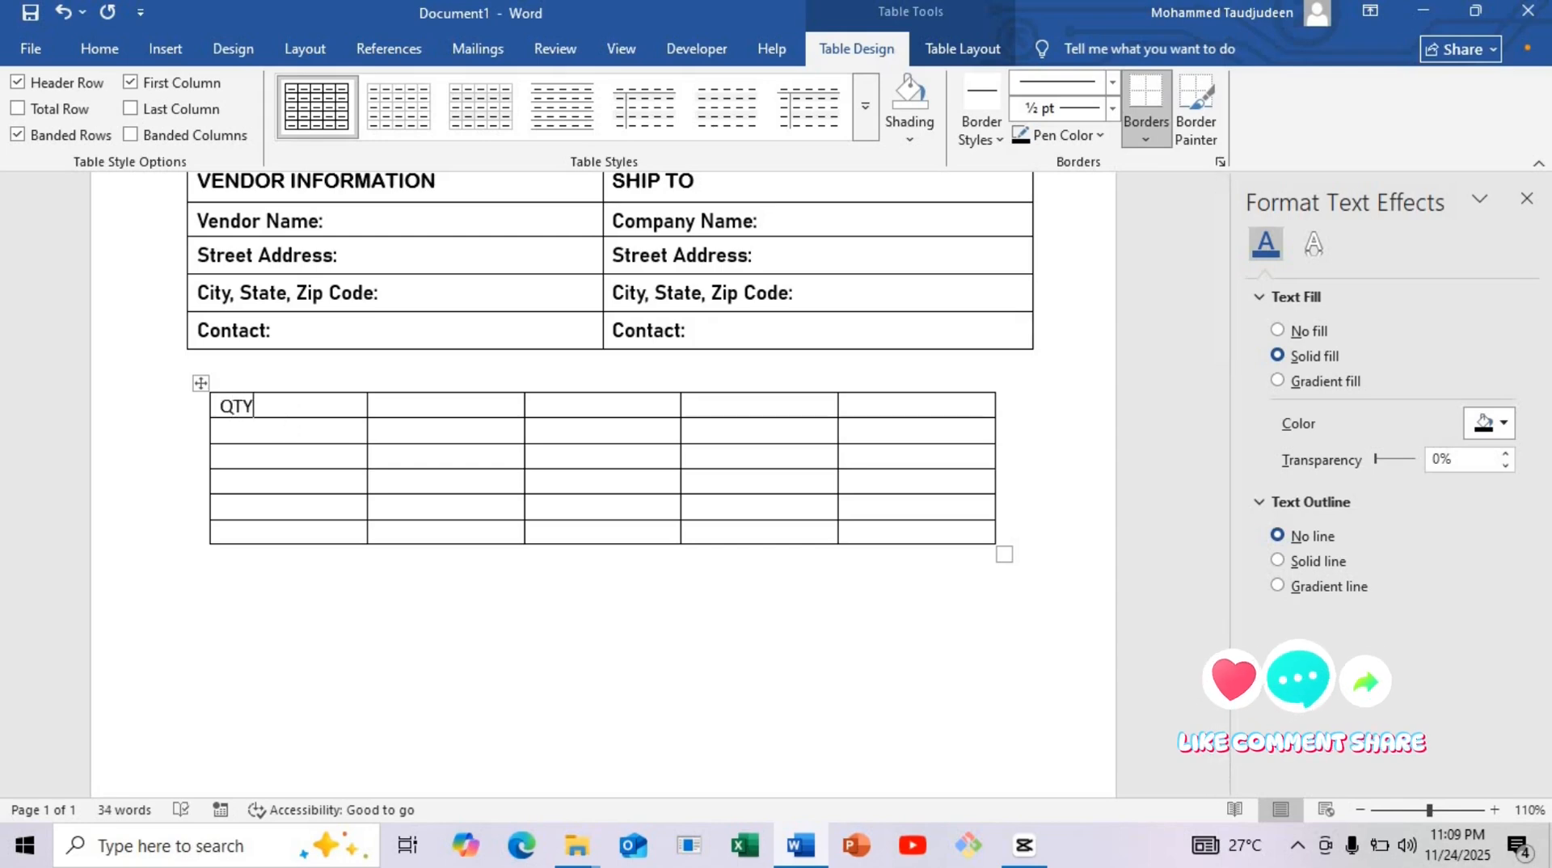
pyautogui.press('BackSpace')
pyautogui.press('BackSpace')
pyautogui.press('BackSpace')
pyautogui.write('NO')
pyautogui.press('Tab')
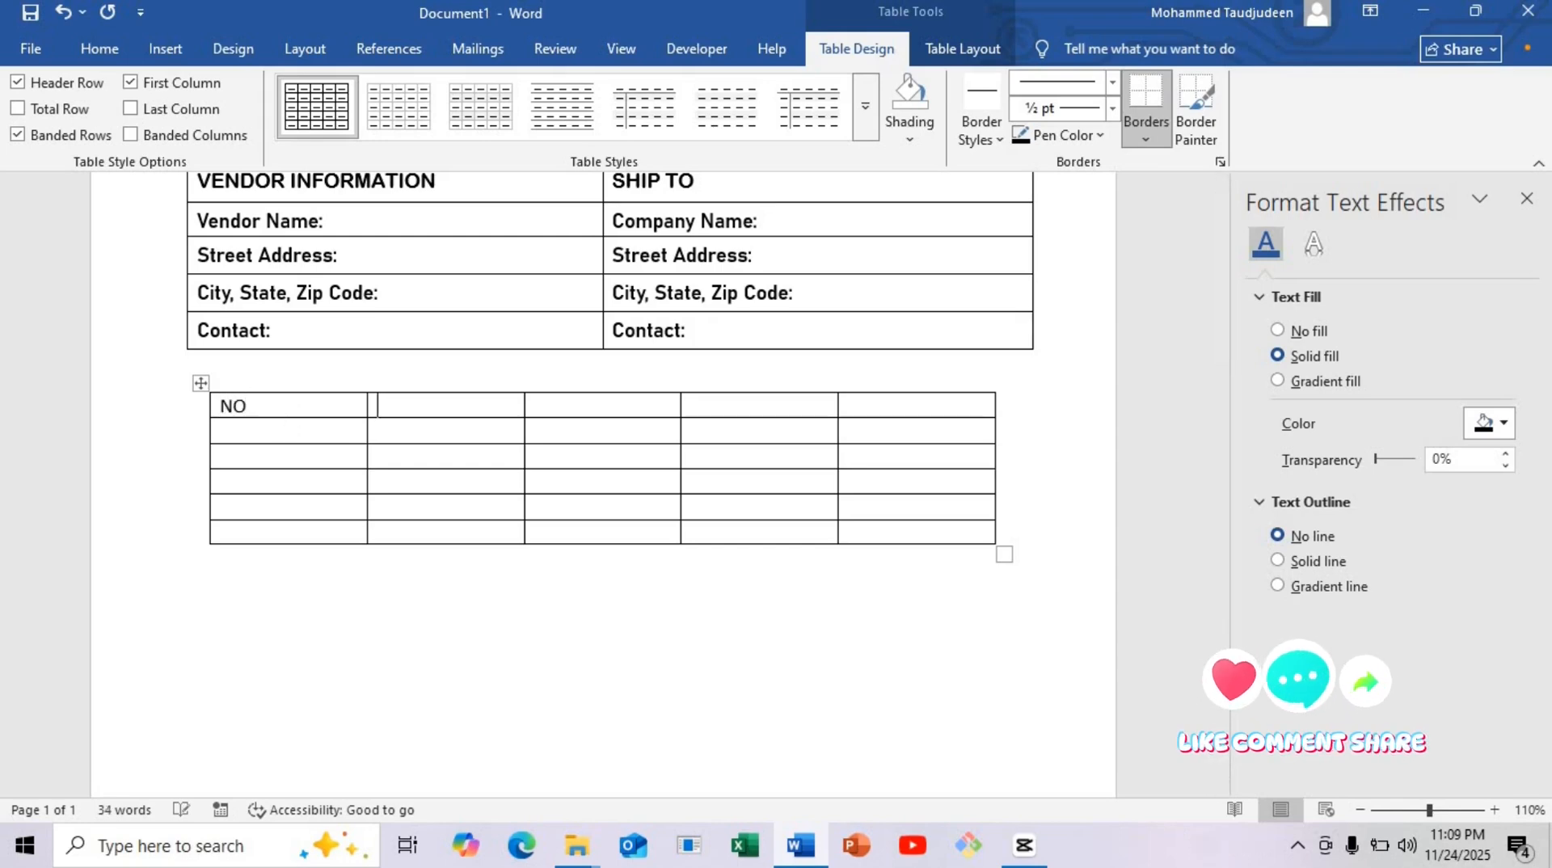
pyautogui.write('NAME ')
pyautogui.write('QTY ')
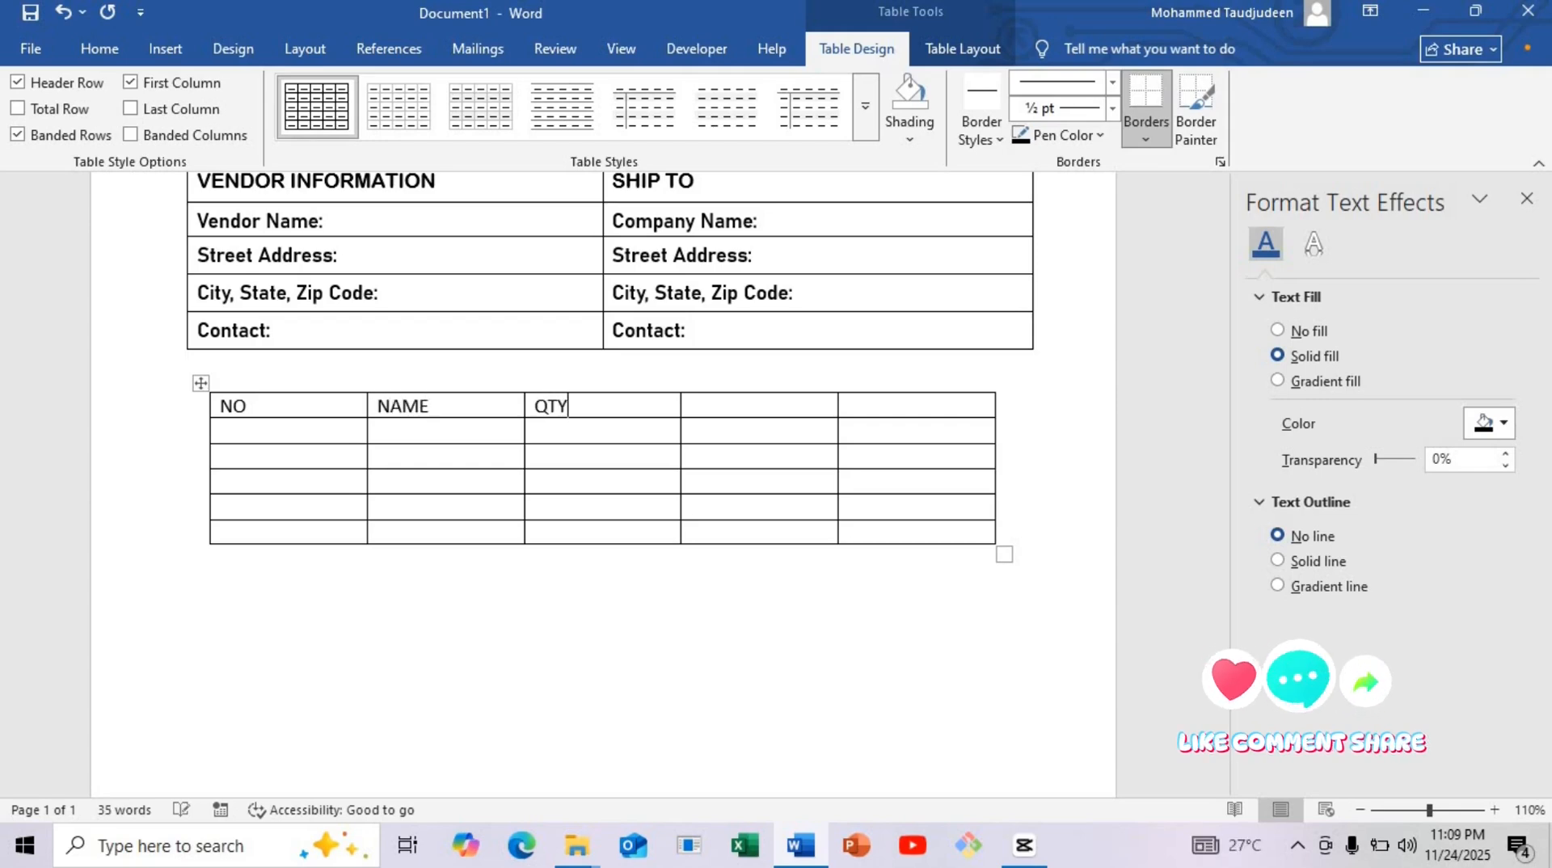
pyautogui.write('UNIT PRICE')
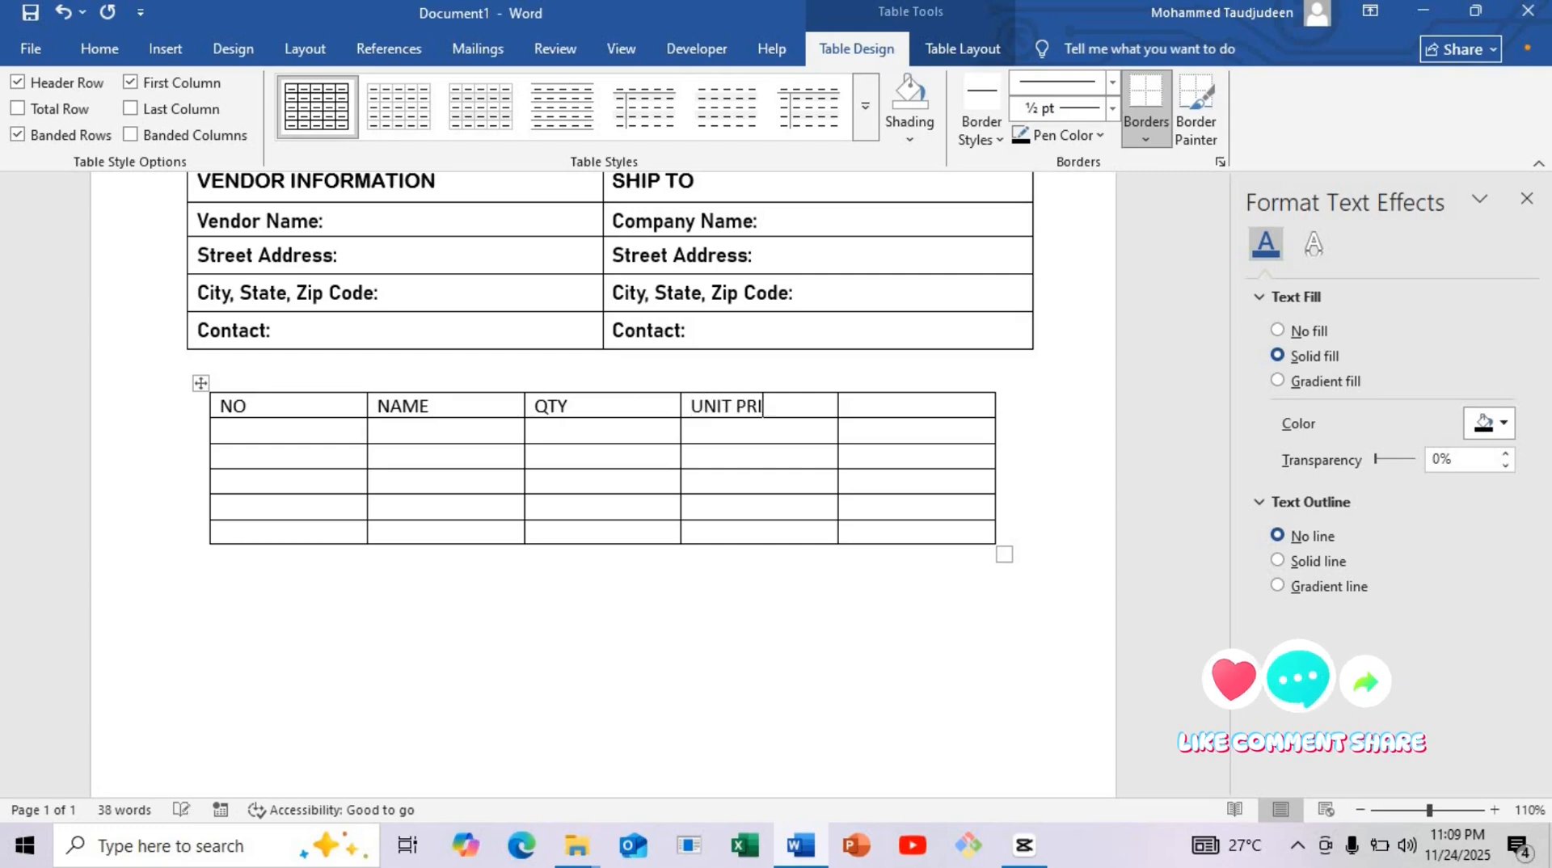
pyautogui.press('Tab')
pyautogui.write('TOAL')
pyautogui.press('Left')
pyautogui.press('Left')
pyautogui.write('T')
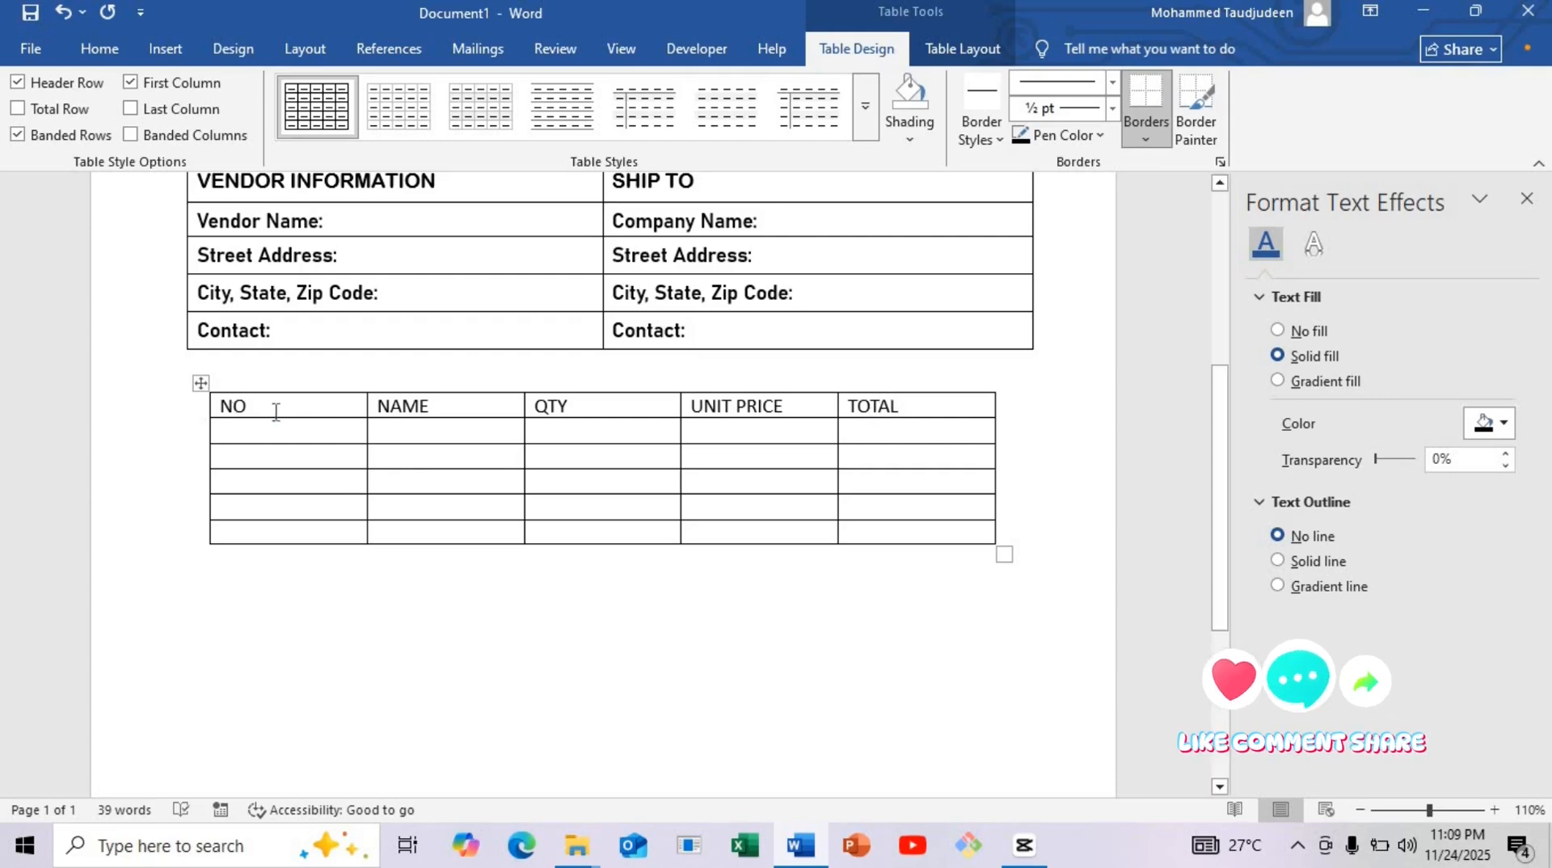
# Make the item table's rows taller and change the header row's font to Arial Rounded MT Bold.
pyautogui.moveTo(261, 426); pyautogui.dragTo(260, 491)
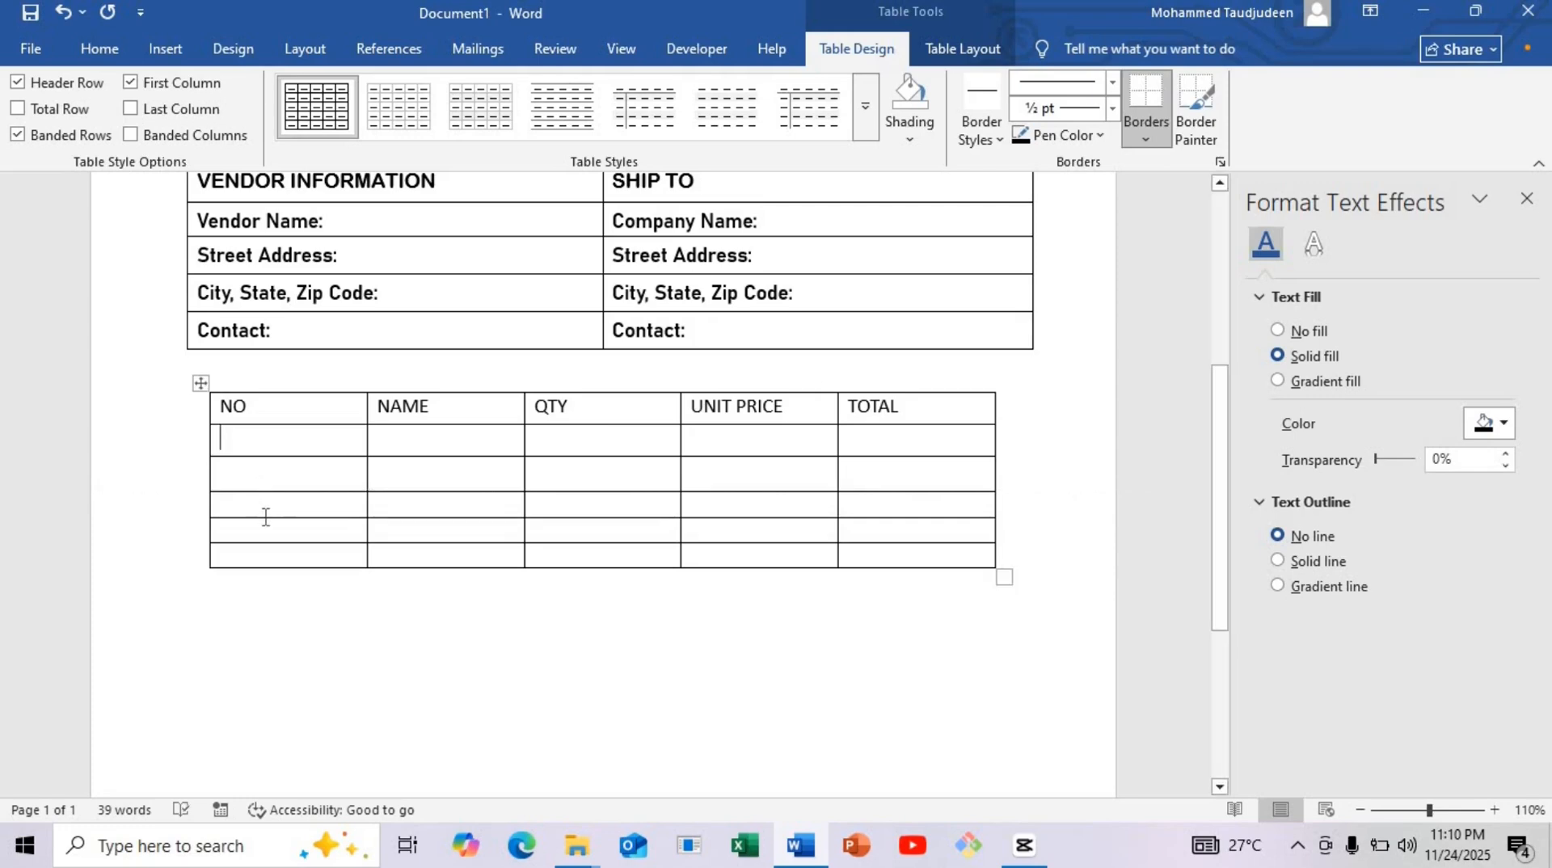
pyautogui.moveTo(264, 521); pyautogui.dragTo(303, 582)
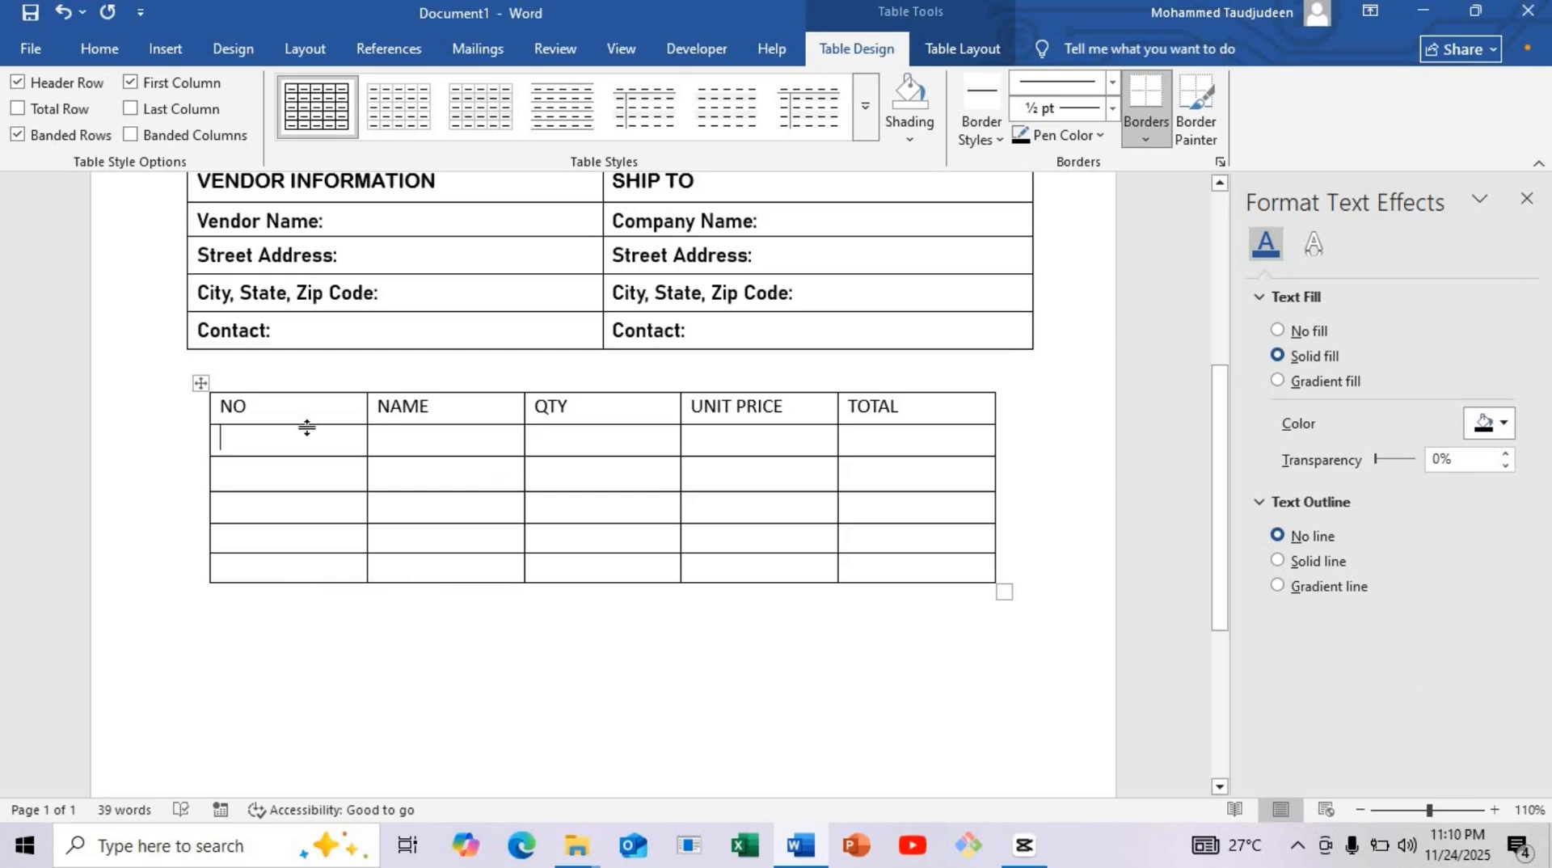
pyautogui.click(149, 412)
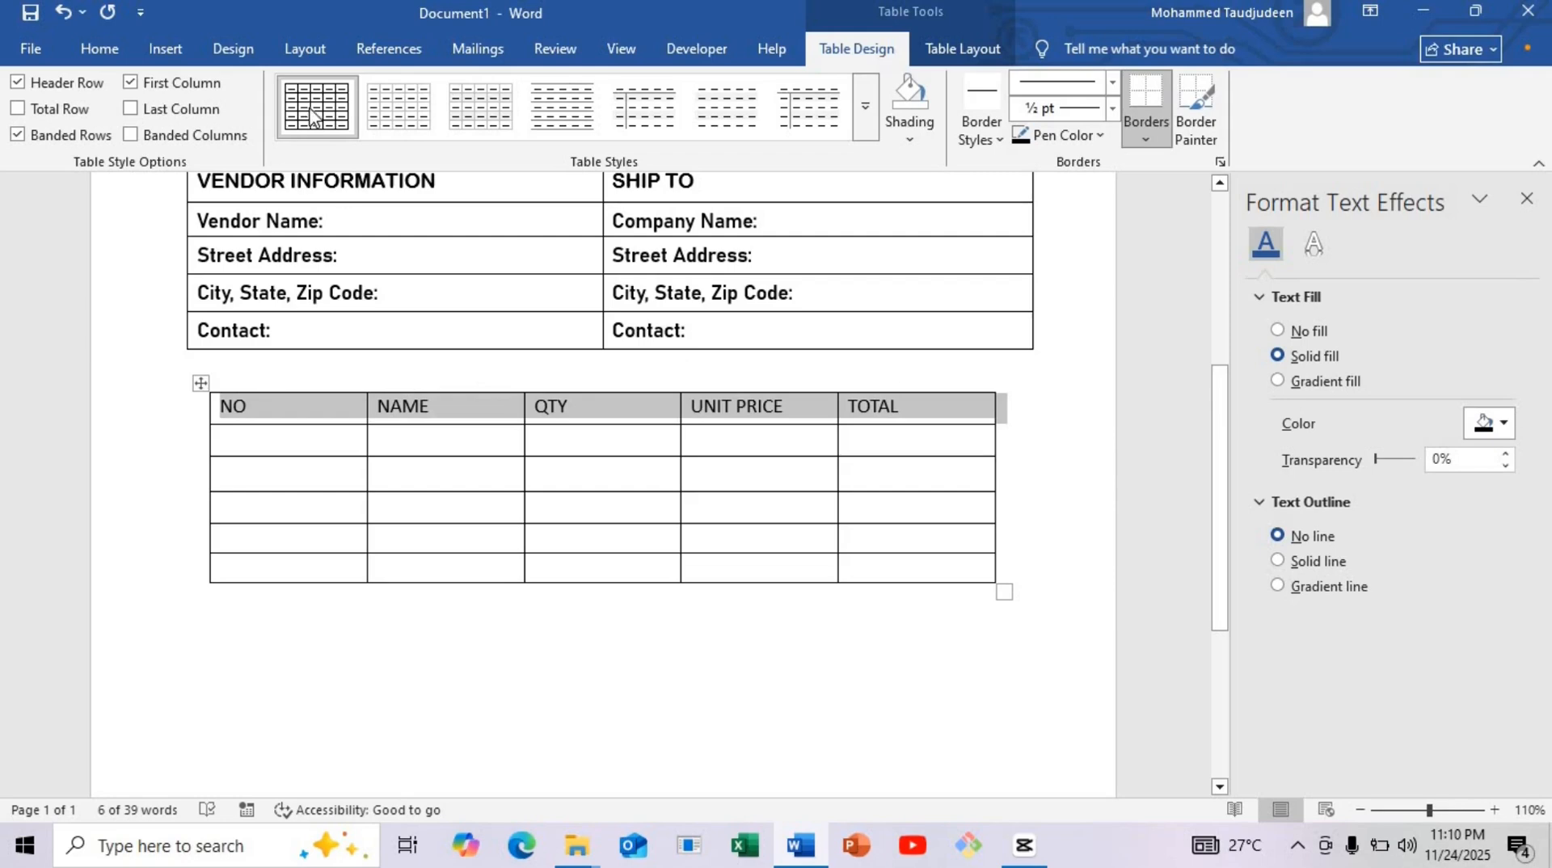
pyautogui.click(90, 40)
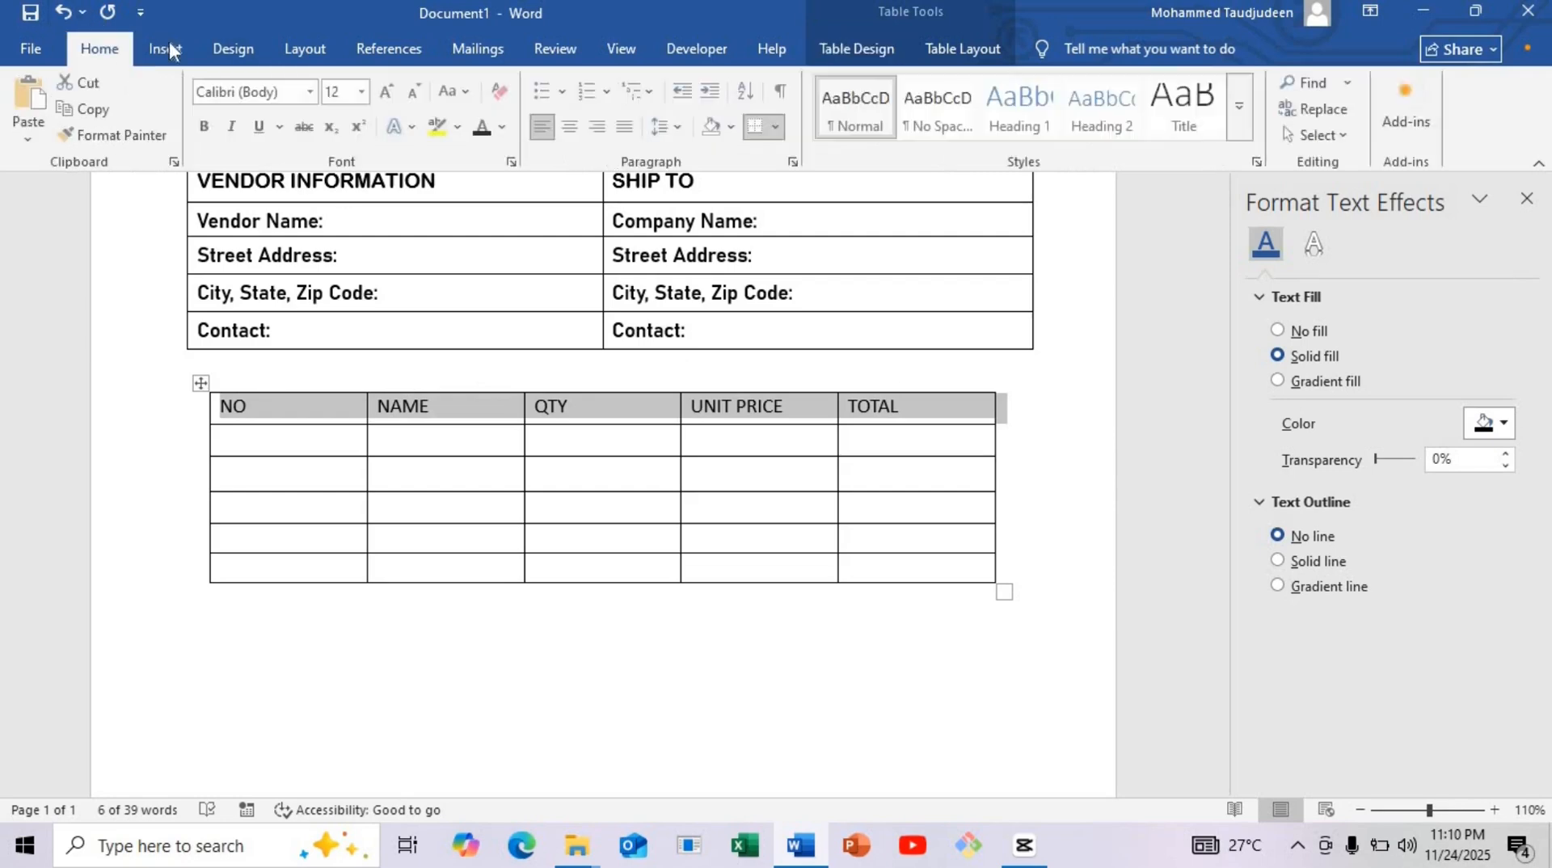
pyautogui.click(312, 92)
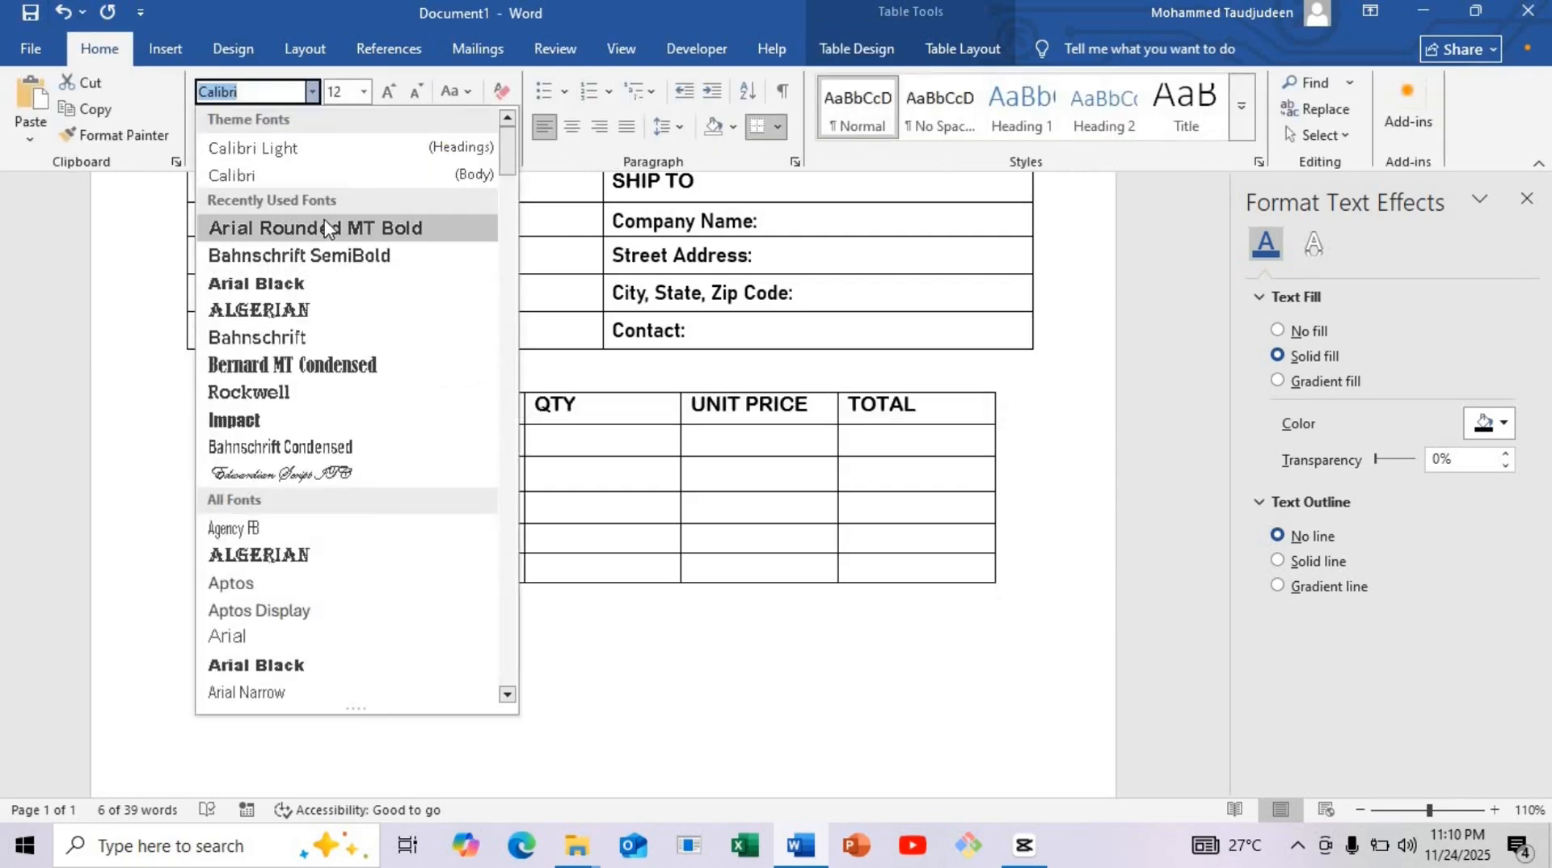
pyautogui.click(323, 220)
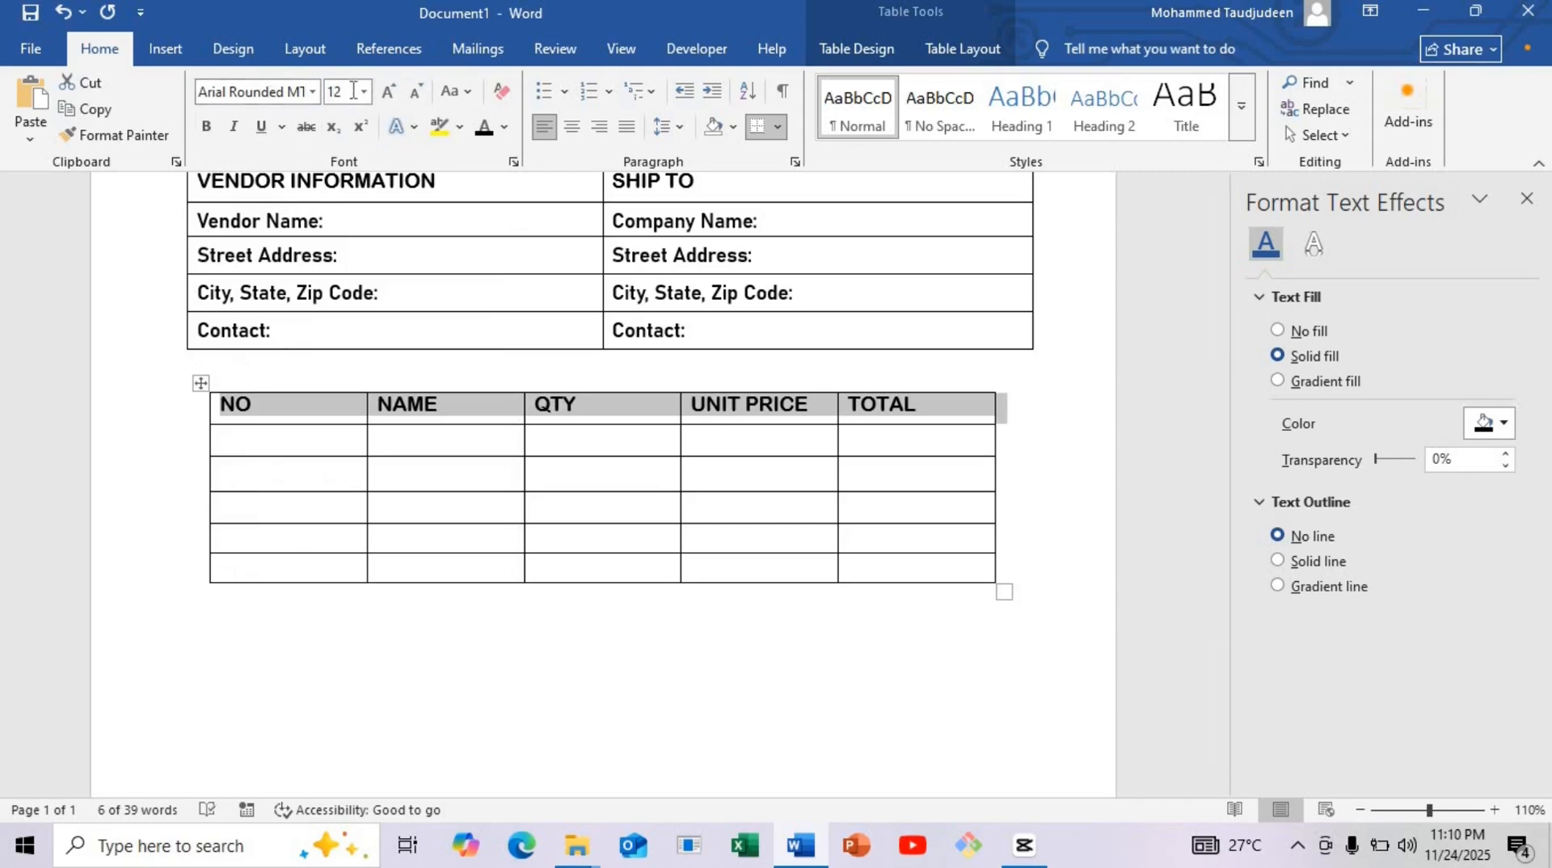
# Set the item table's header row spacing to 6 pt before and 6 pt after, and center its text.
pyautogui.click(305, 48)
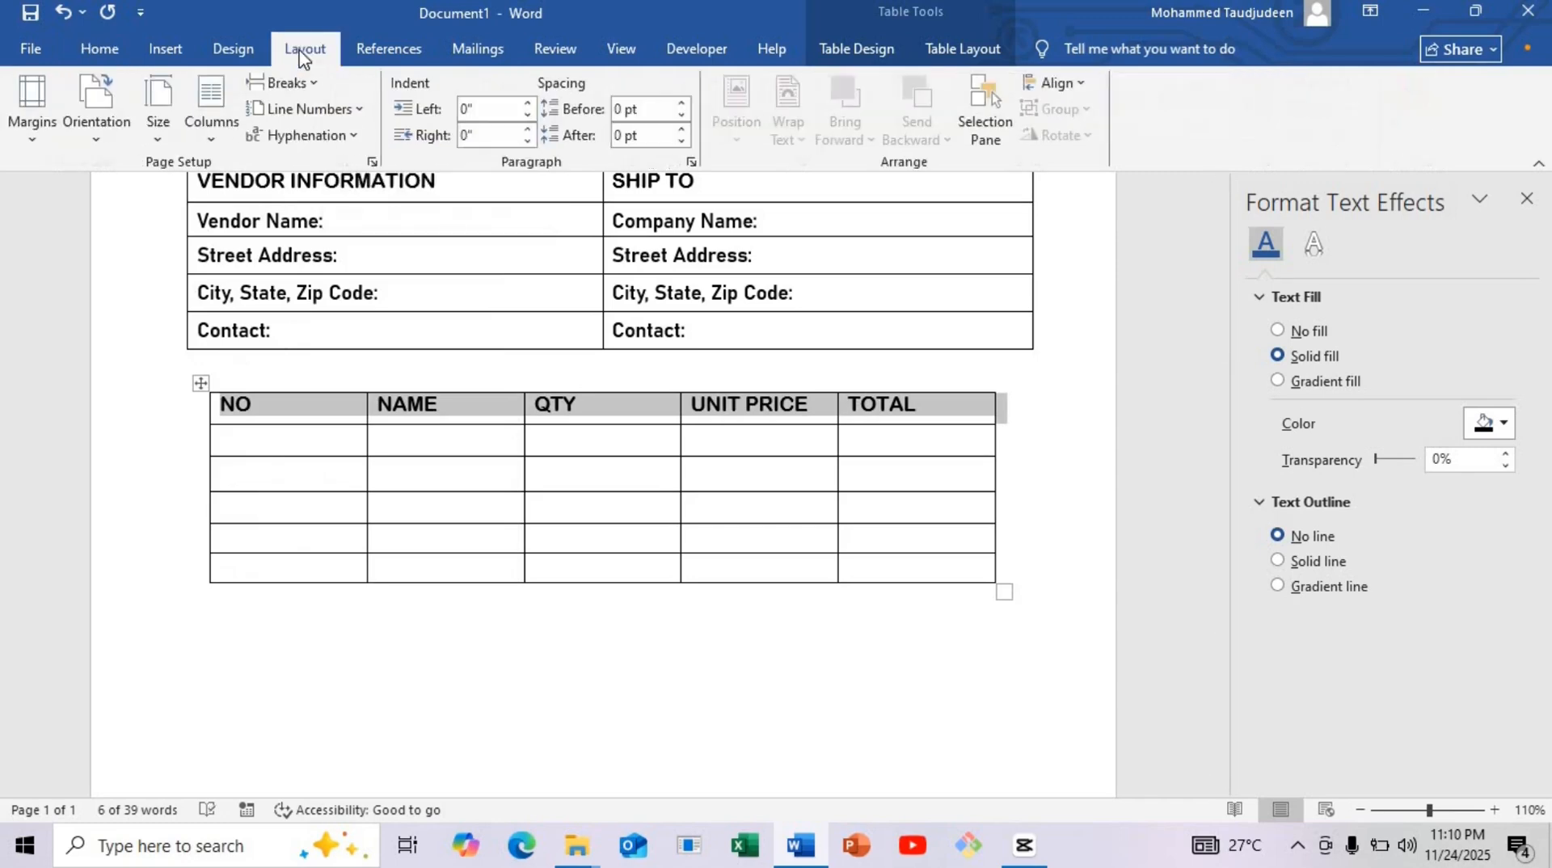
pyautogui.click(682, 104)
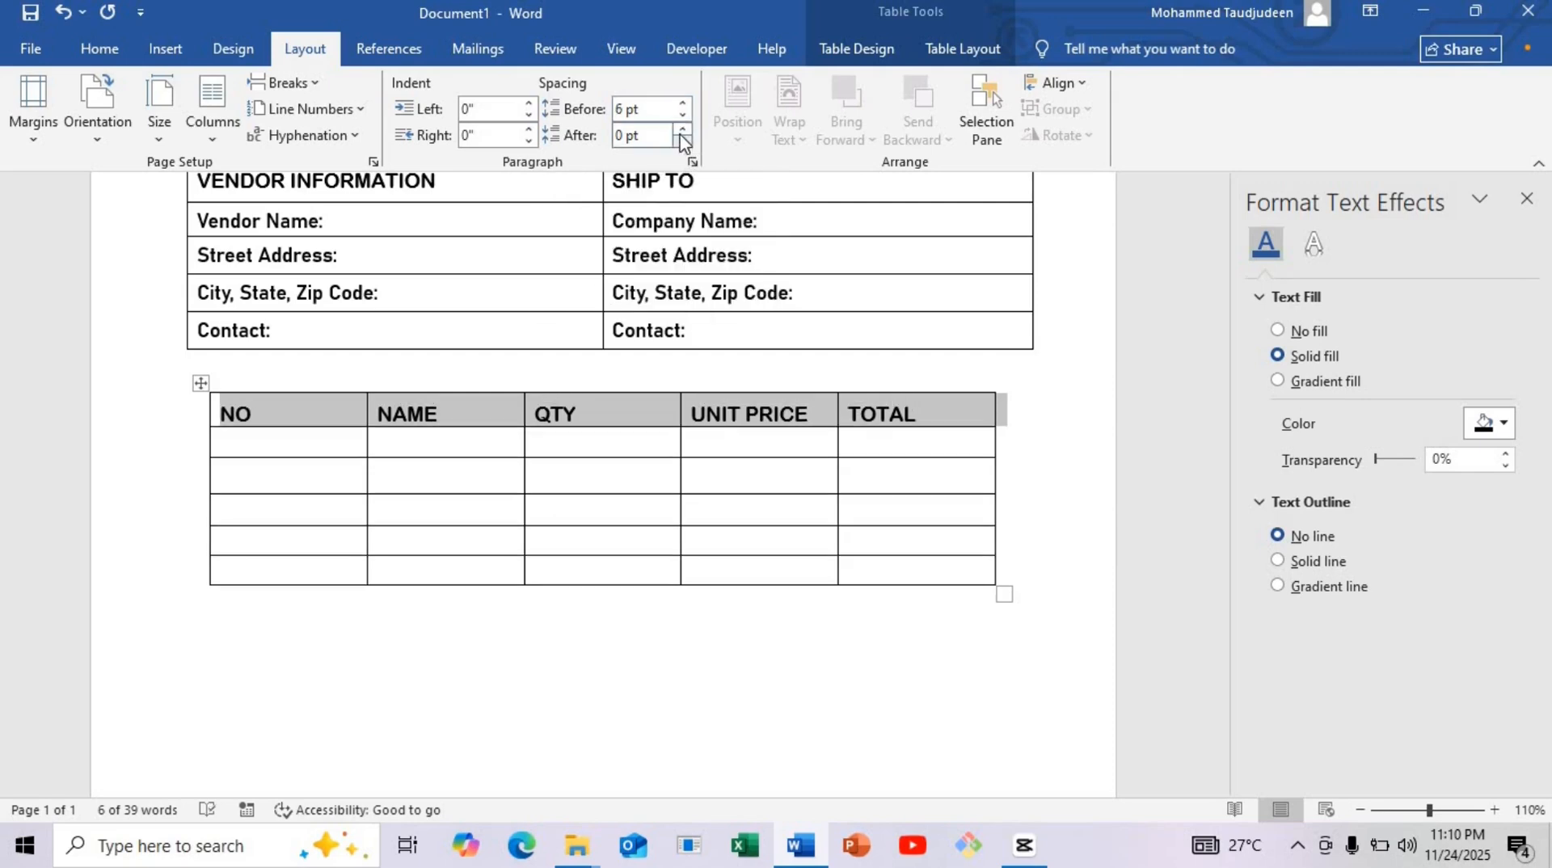
pyautogui.click(682, 131)
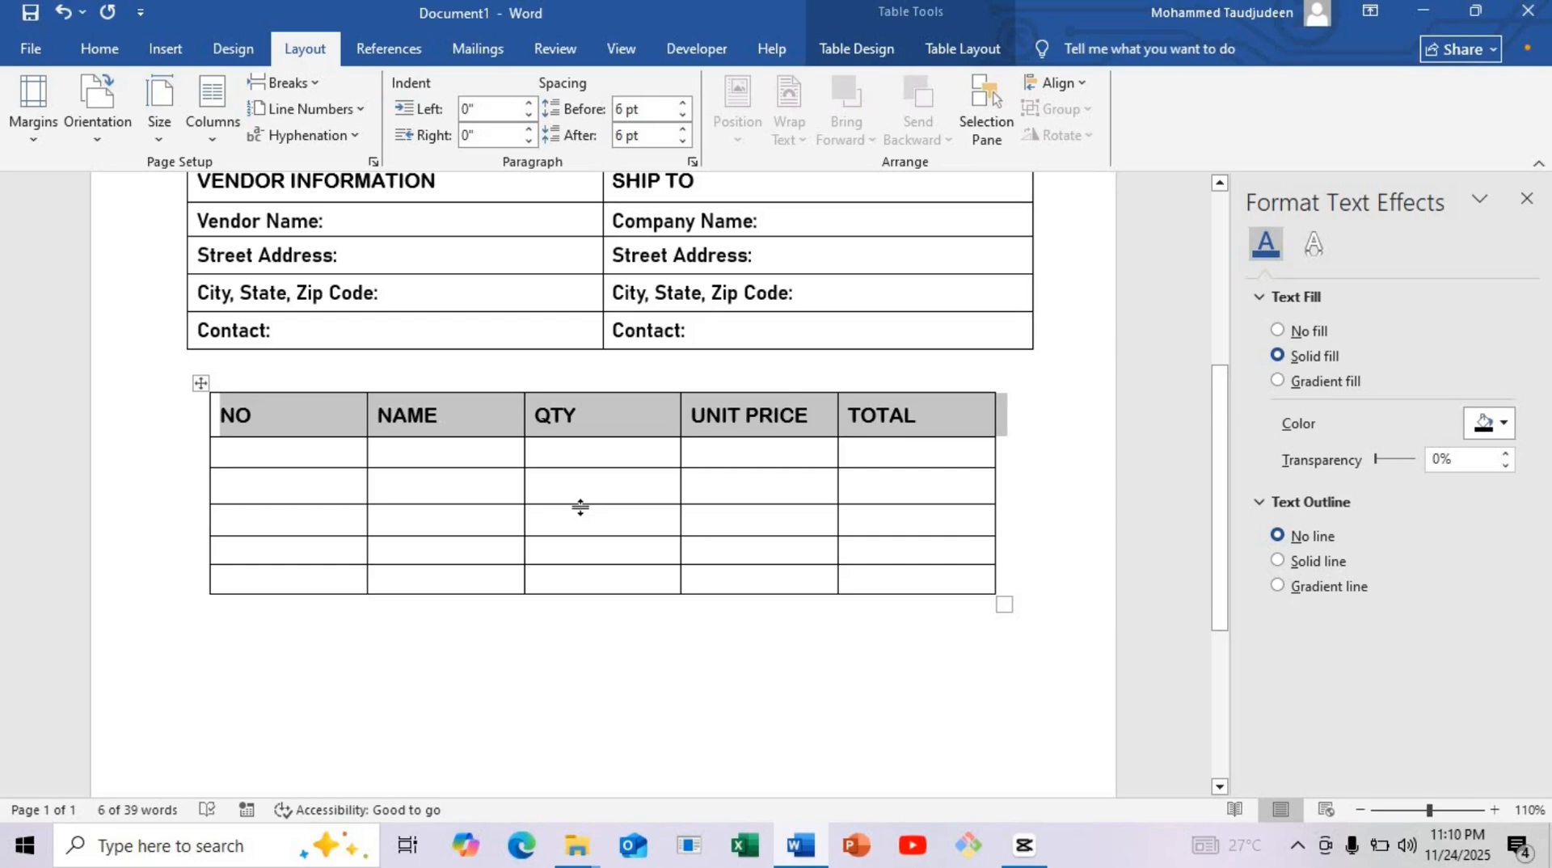
pyautogui.click(103, 50)
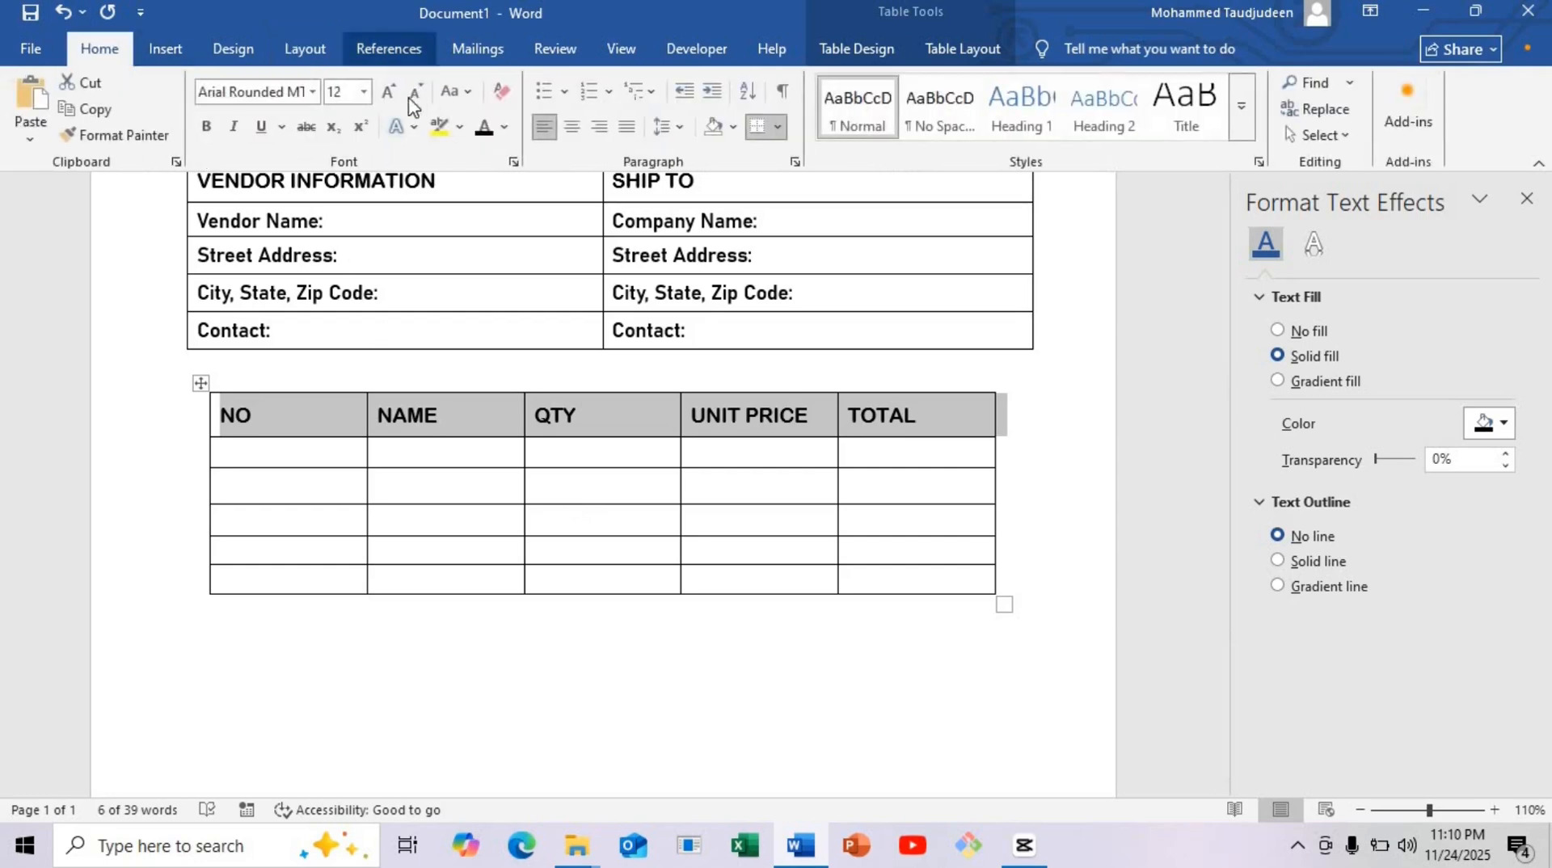
pyautogui.click(571, 127)
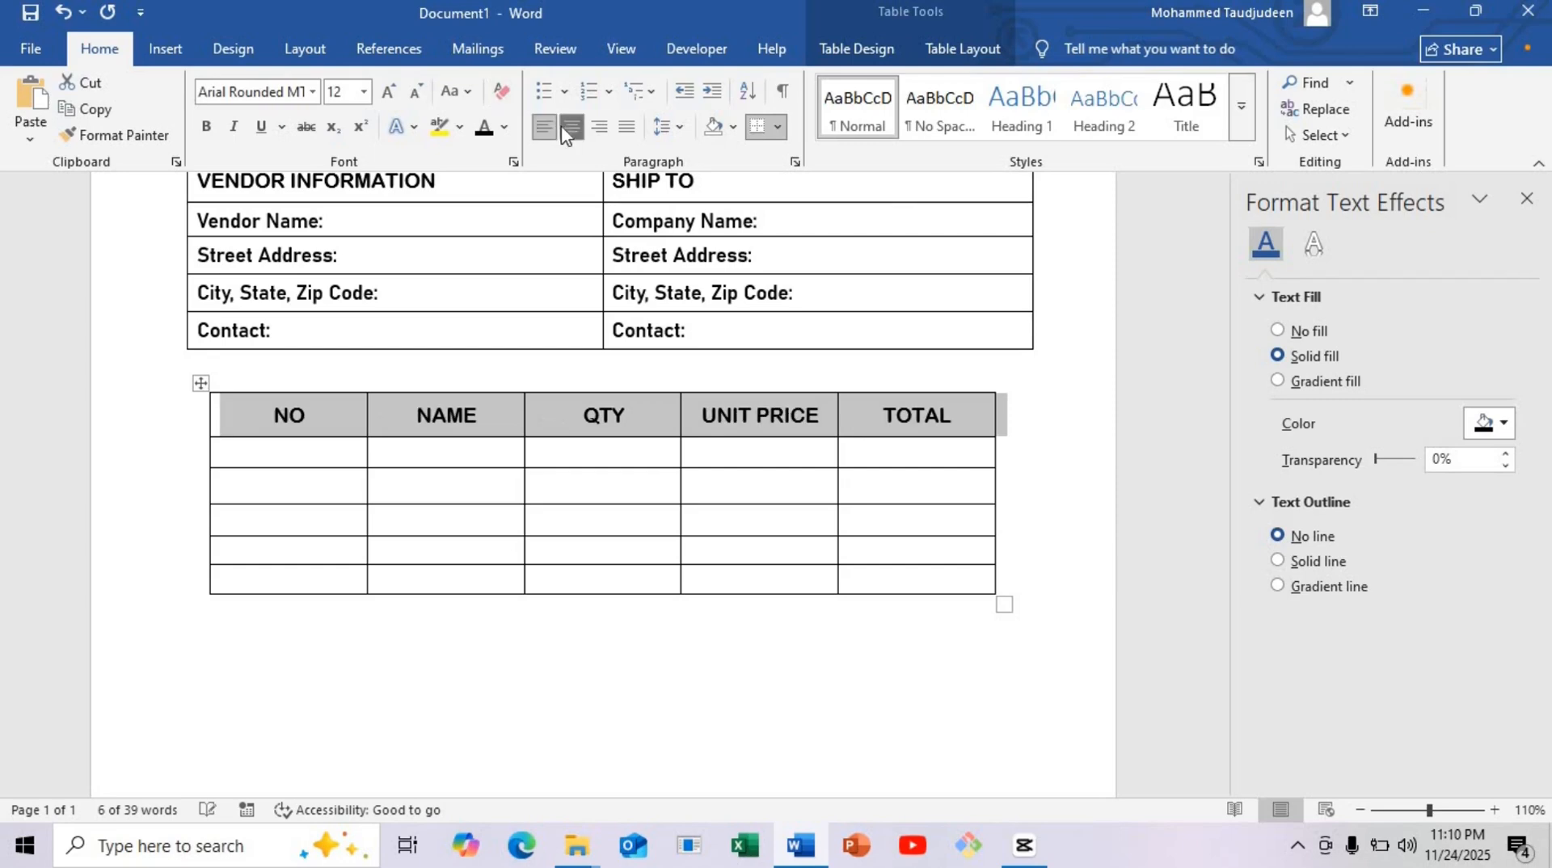
# Widen the item table on both sides to match the vendor table and narrow the NO column to fit its heading.
pyautogui.click(606, 650)
pyautogui.moveTo(209, 490); pyautogui.dragTo(214, 490)
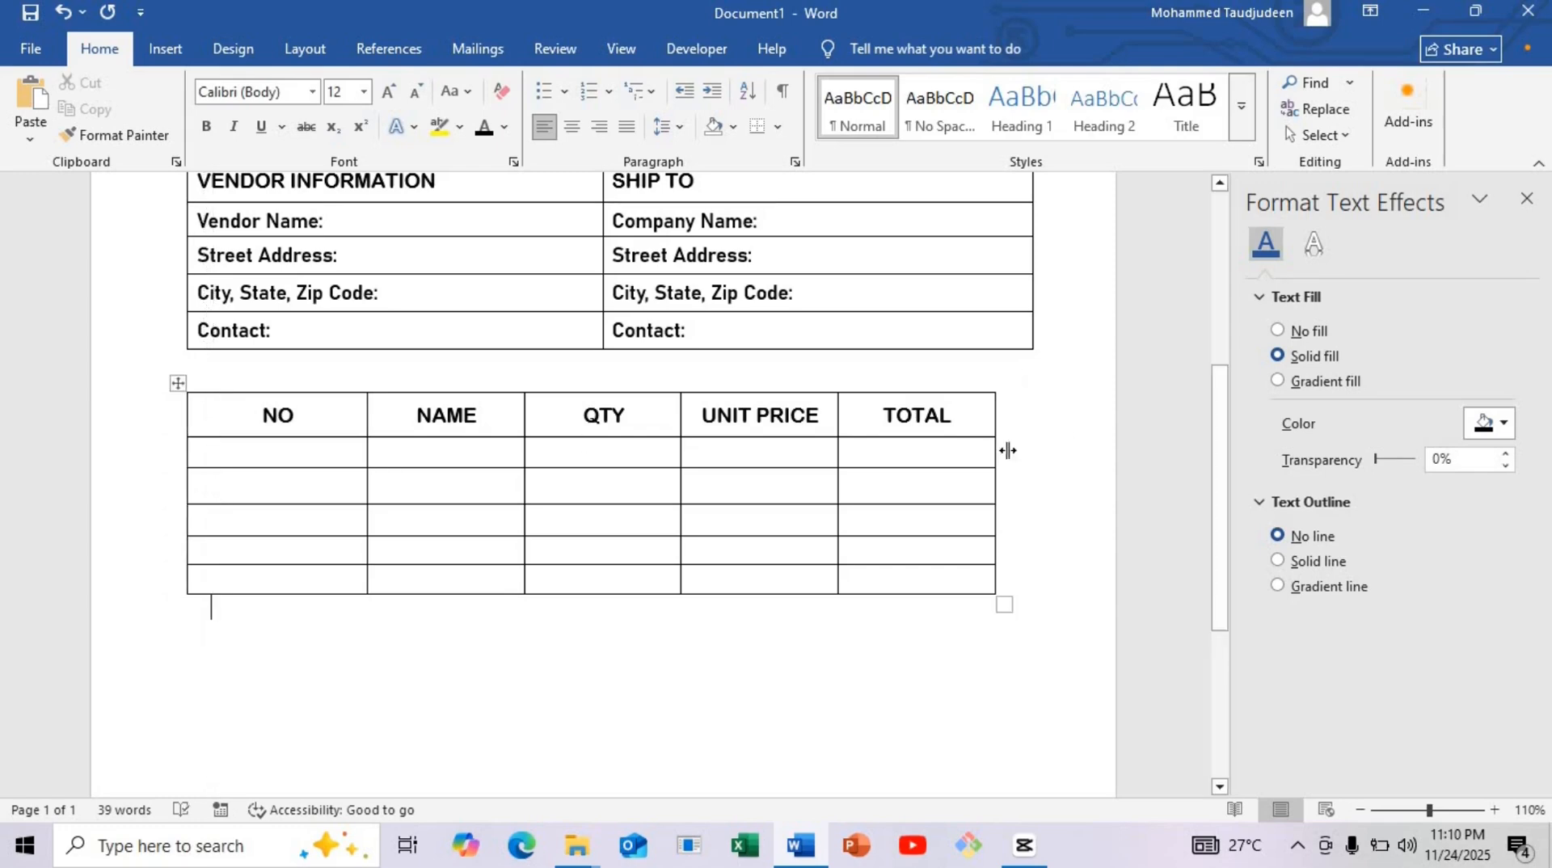
pyautogui.moveTo(1007, 451); pyautogui.dragTo(1061, 449)
pyautogui.moveTo(365, 461); pyautogui.dragTo(260, 460)
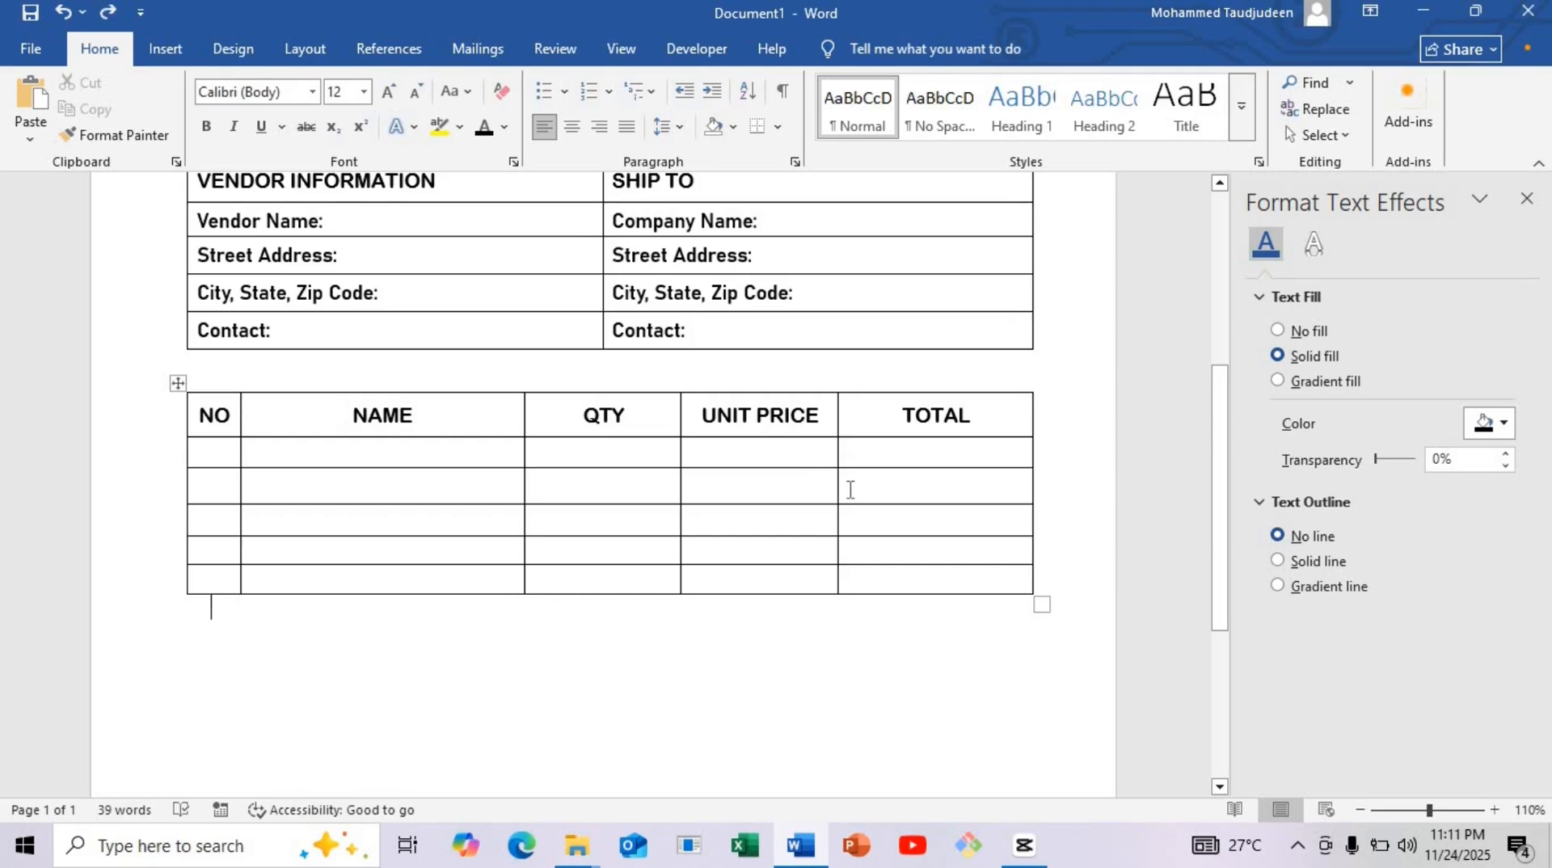
# Widen the NAME column and narrow the QTY and TOTAL columns by moving the column borders within the item table.
pyautogui.click(836, 493)
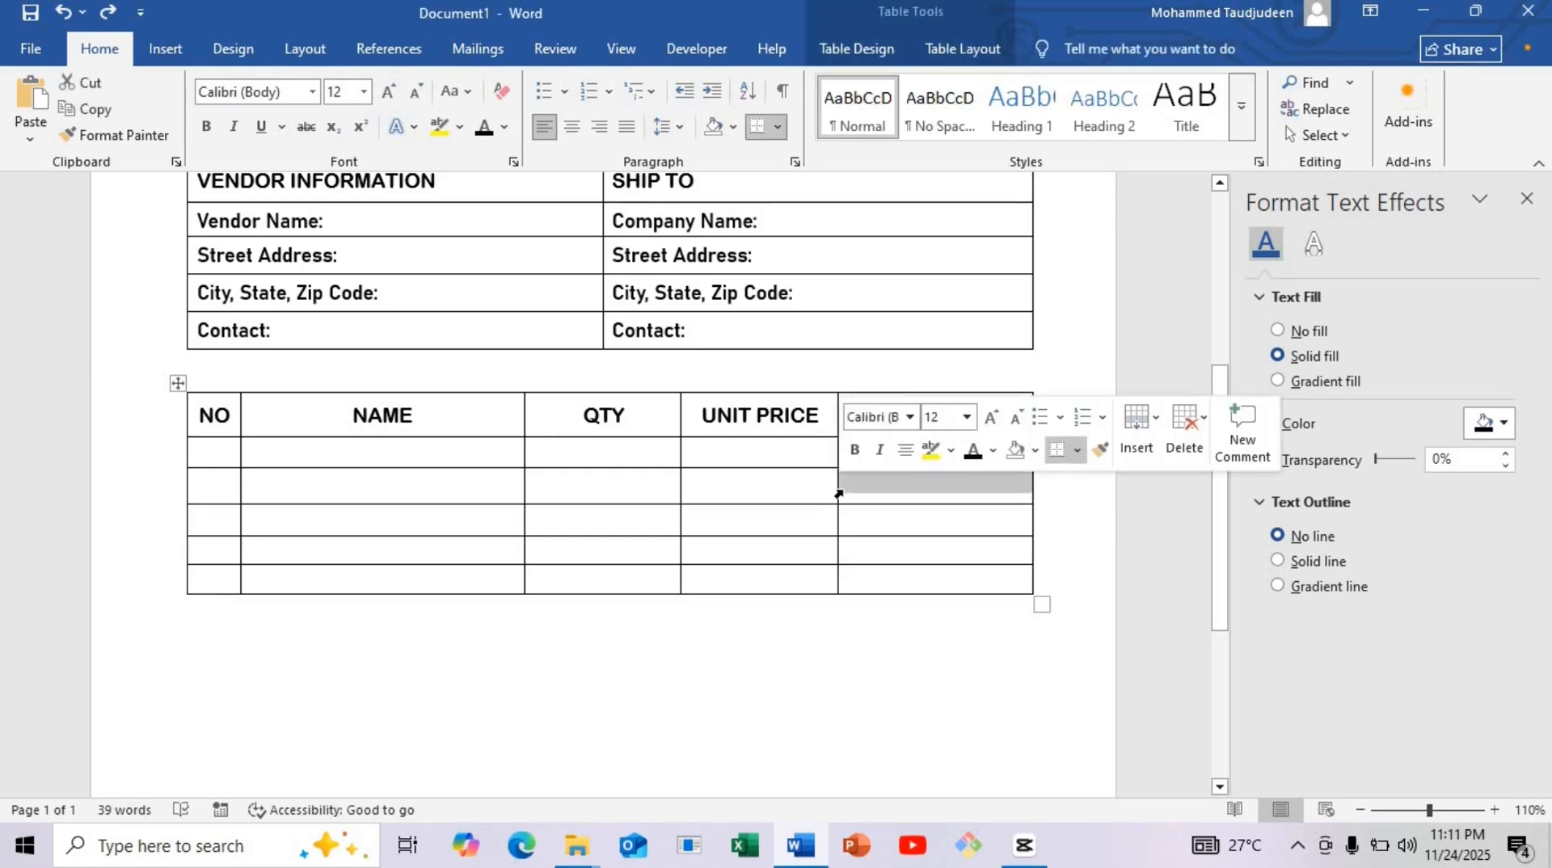
pyautogui.moveTo(836, 498); pyautogui.dragTo(914, 523)
pyautogui.hotkey('ctrl', 'z')
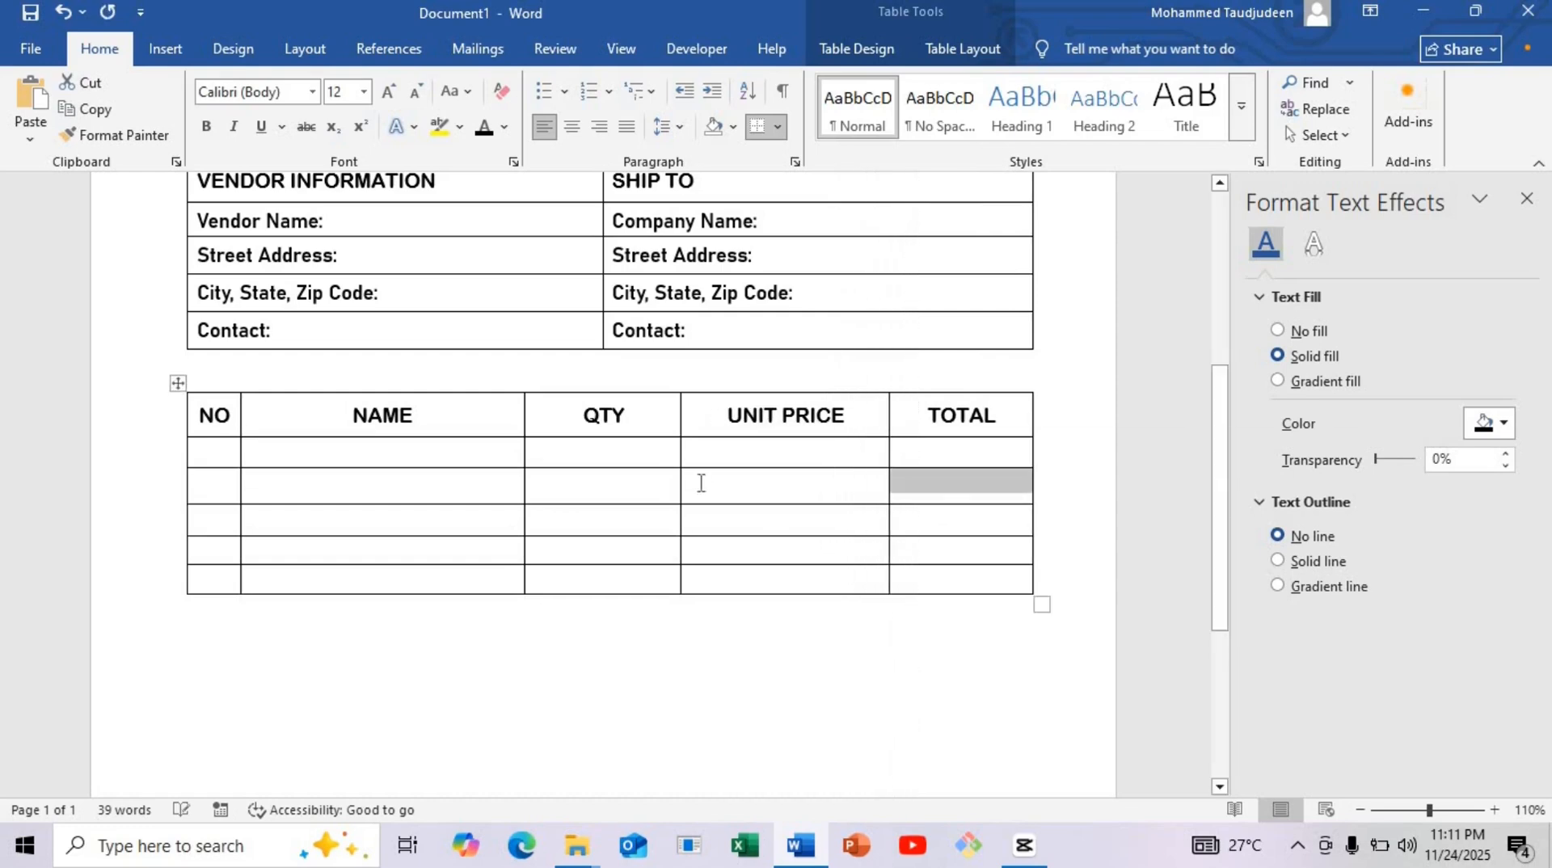
pyautogui.moveTo(678, 489); pyautogui.dragTo(758, 492)
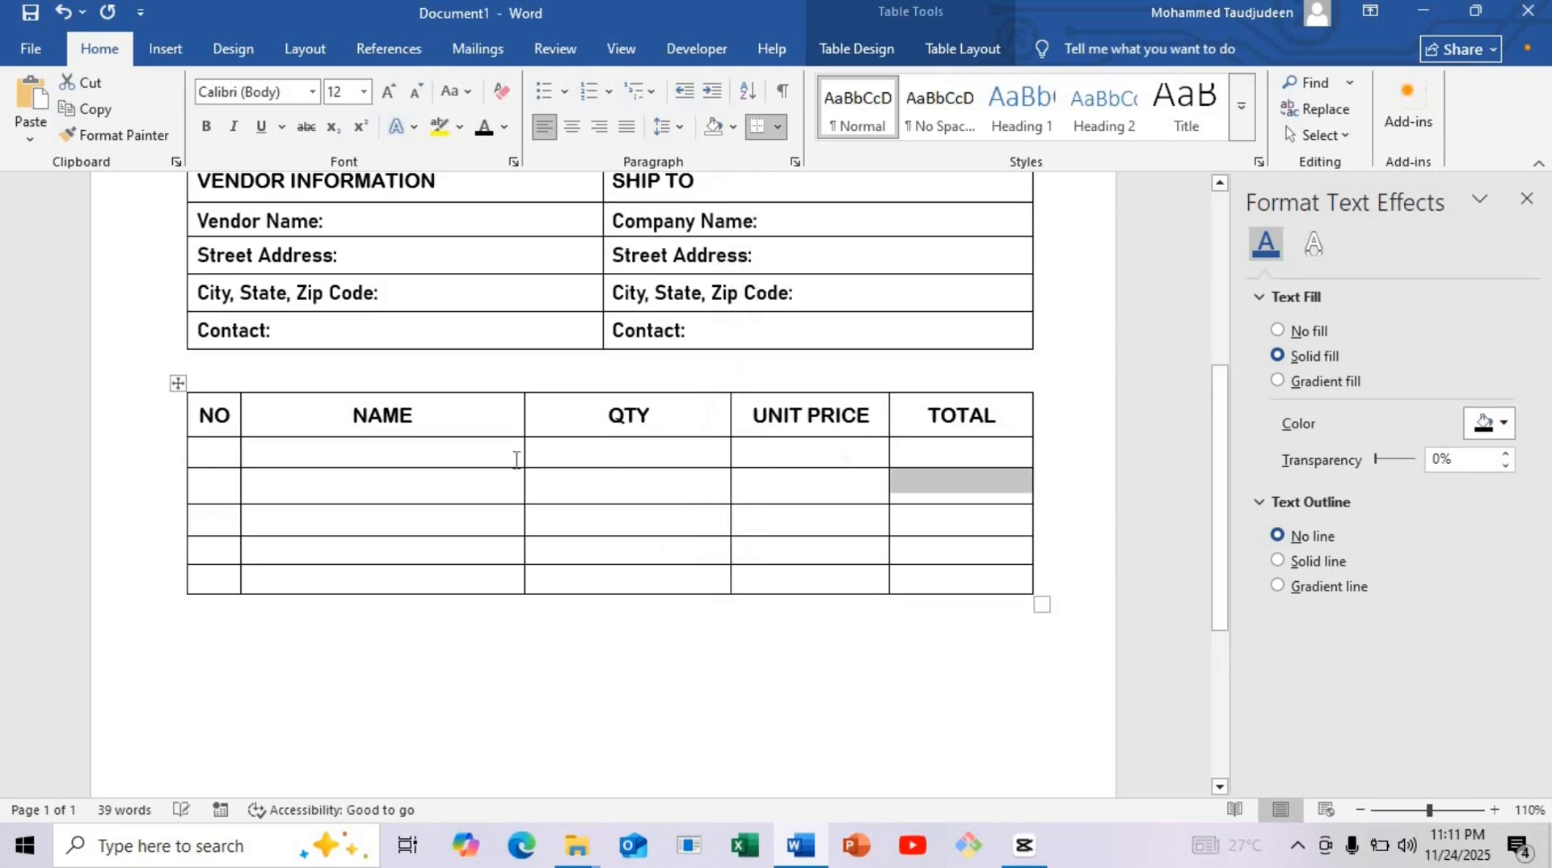
pyautogui.moveTo(523, 454)
pyautogui.mouseDown()
pyautogui.moveTo(612, 454)
pyautogui.moveTo(530, 477)
pyautogui.mouseUp()
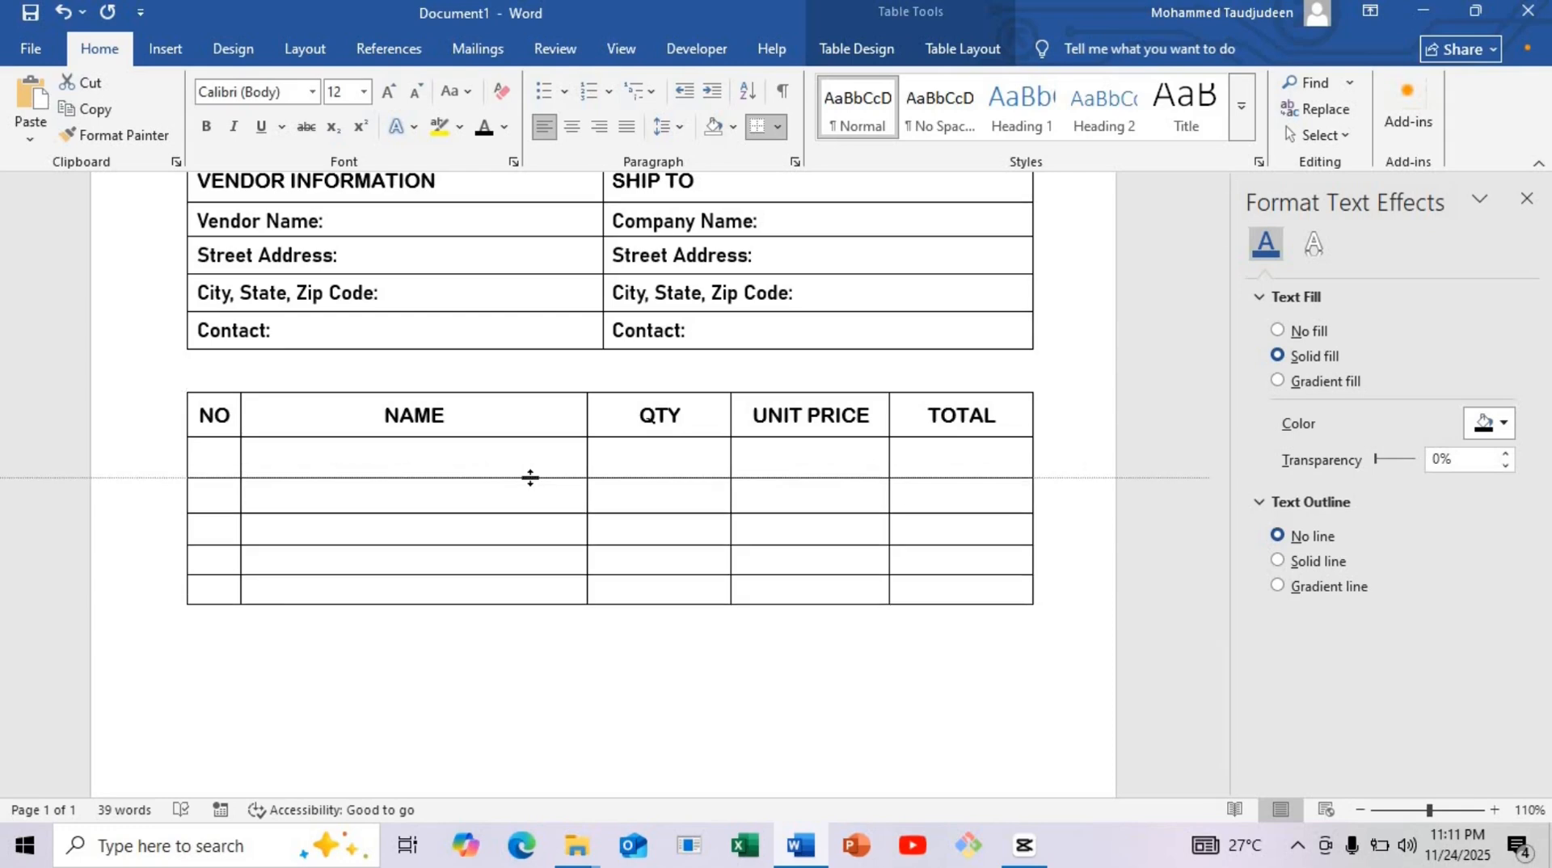
# Increase the heights of the lower blank rows in the item table so they are roughly even.
pyautogui.moveTo(530, 478); pyautogui.dragTo(530, 478)
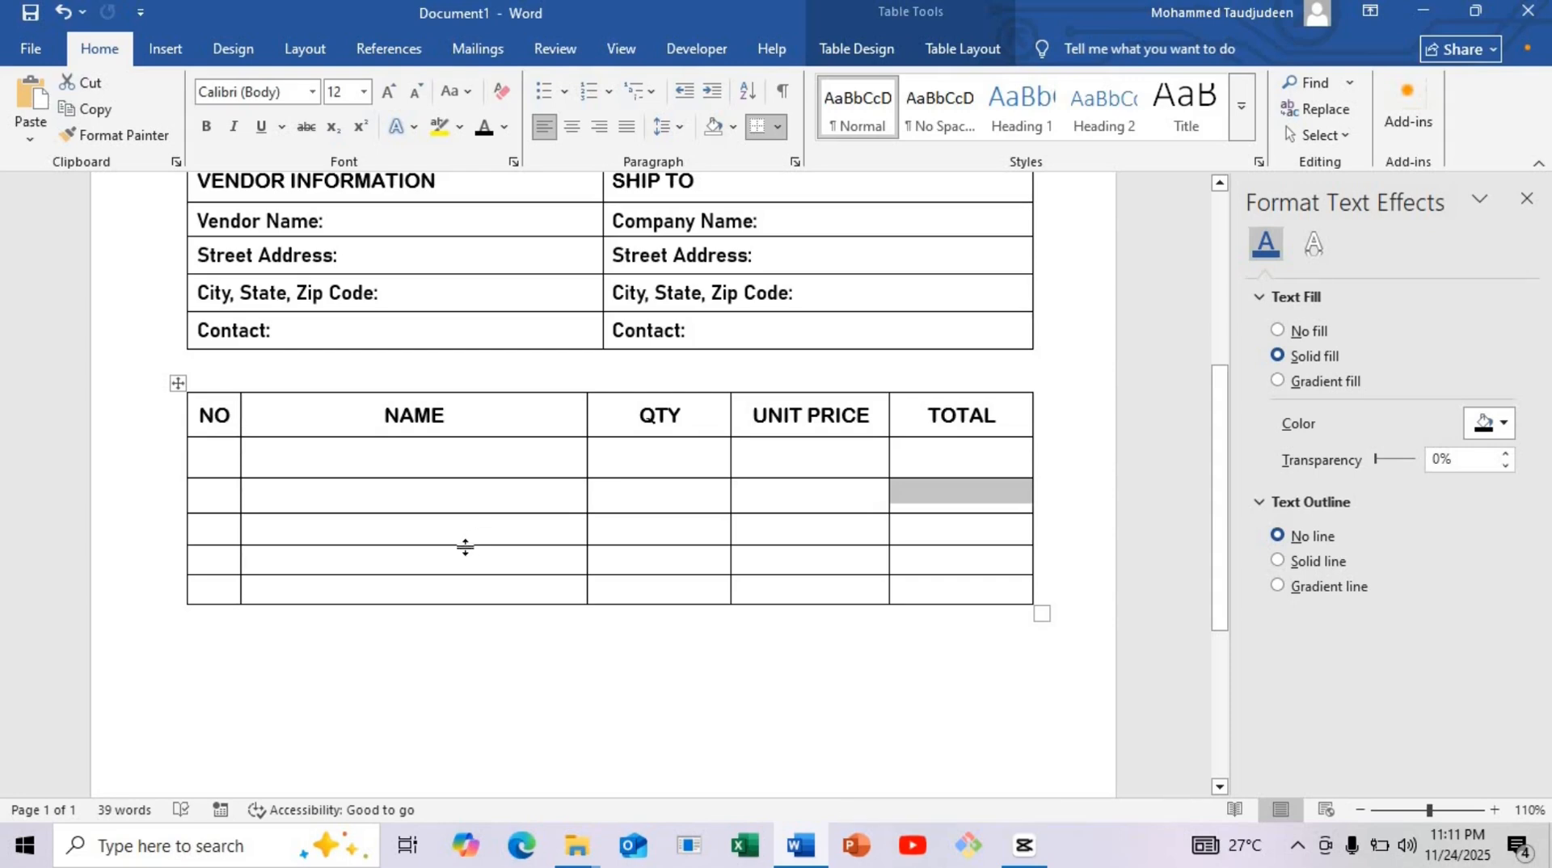
pyautogui.moveTo(464, 545); pyautogui.dragTo(413, 620)
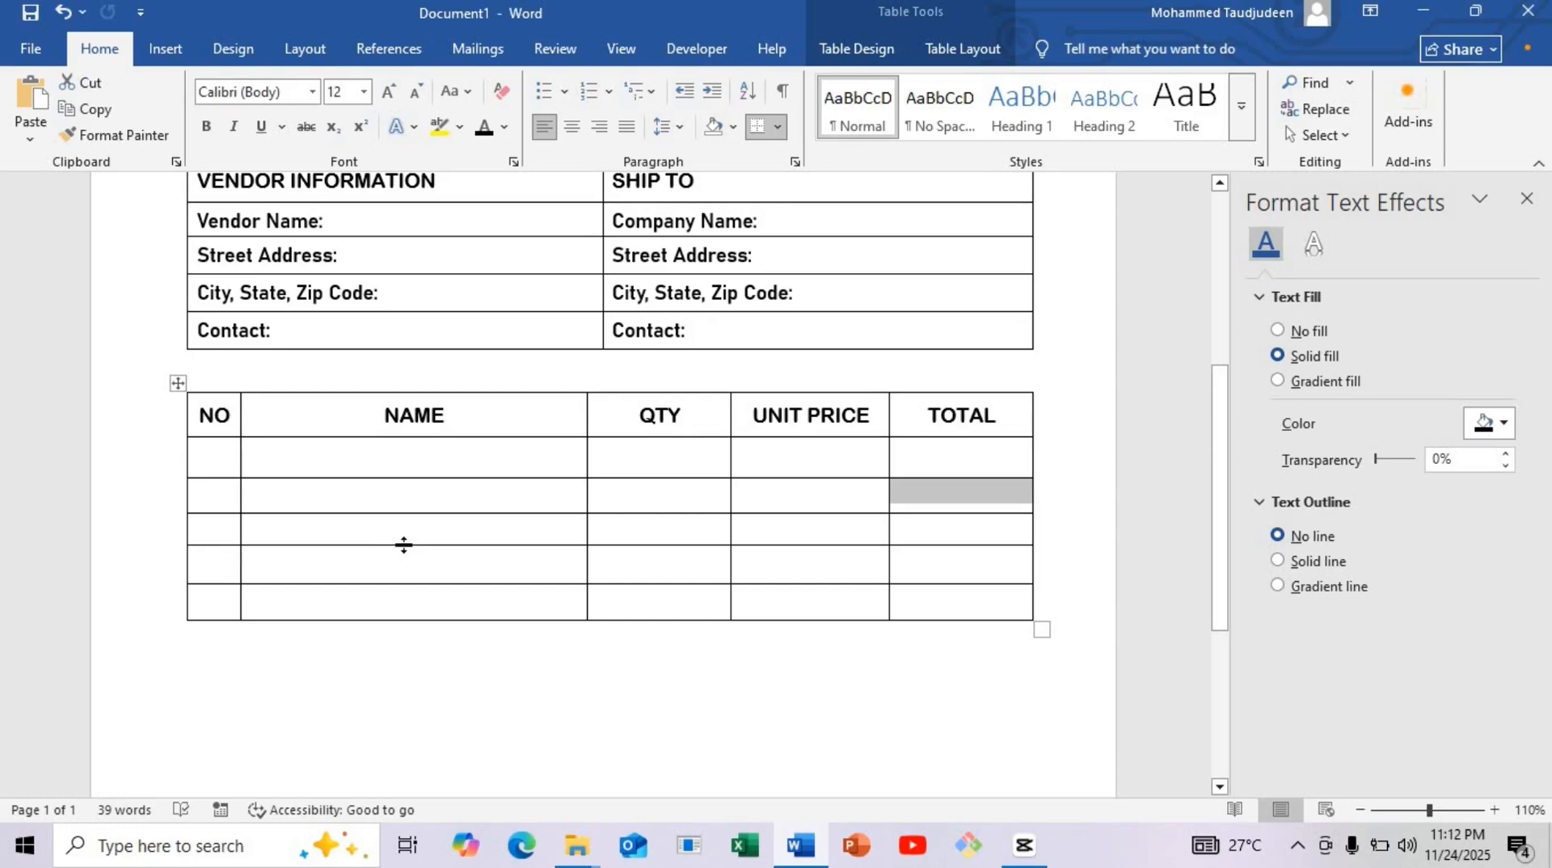
pyautogui.moveTo(403, 550); pyautogui.dragTo(408, 555)
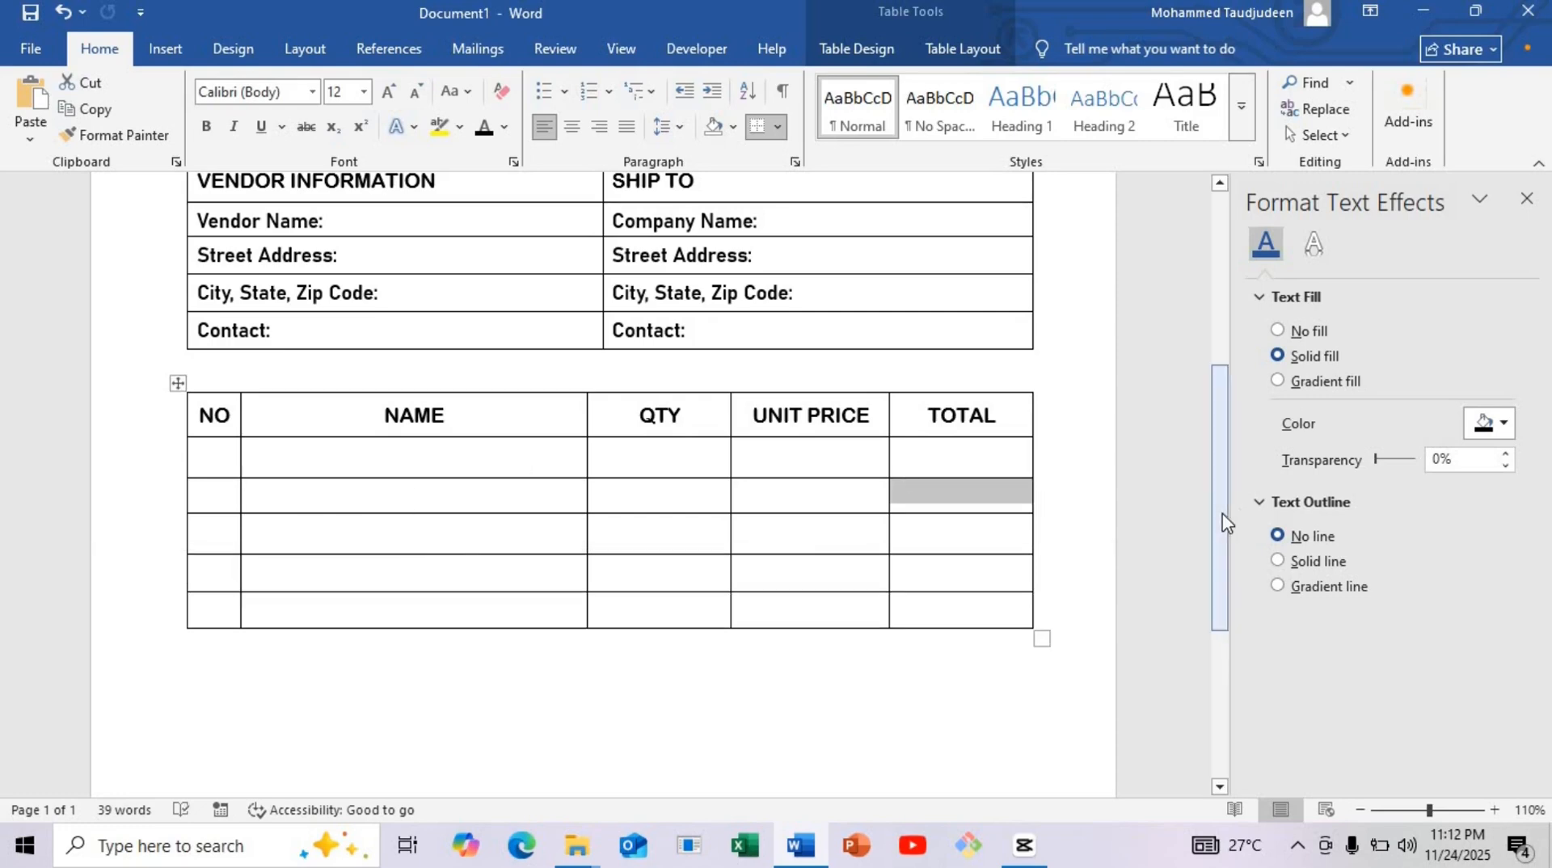
# Add four more blank rows near the end of the item table and place the cursor below it.
pyautogui.moveTo(1222, 639); pyautogui.dragTo(1201, 534)
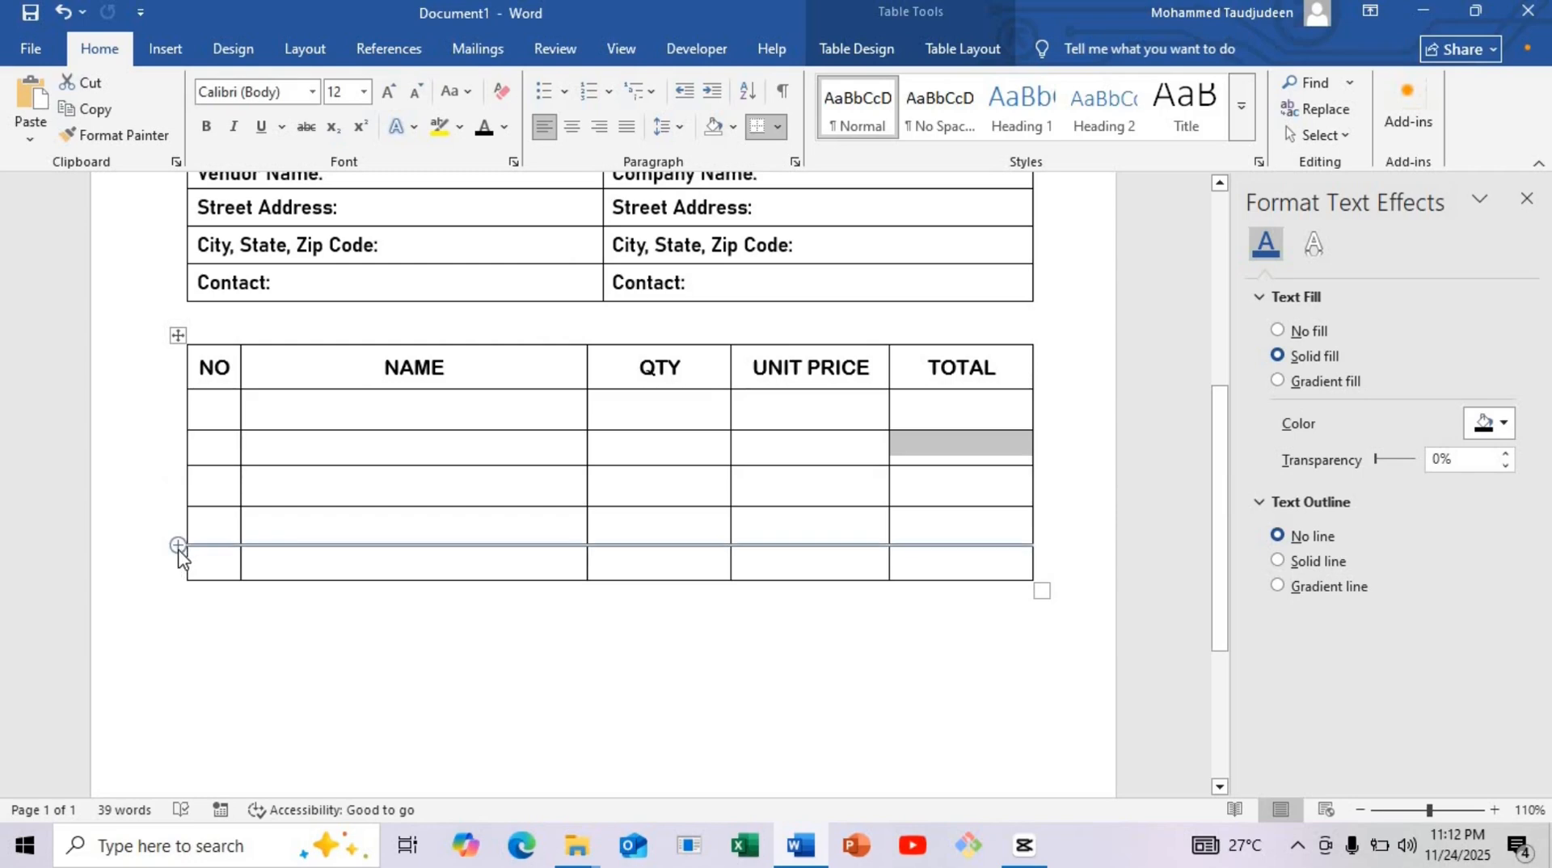
pyautogui.click(178, 545)
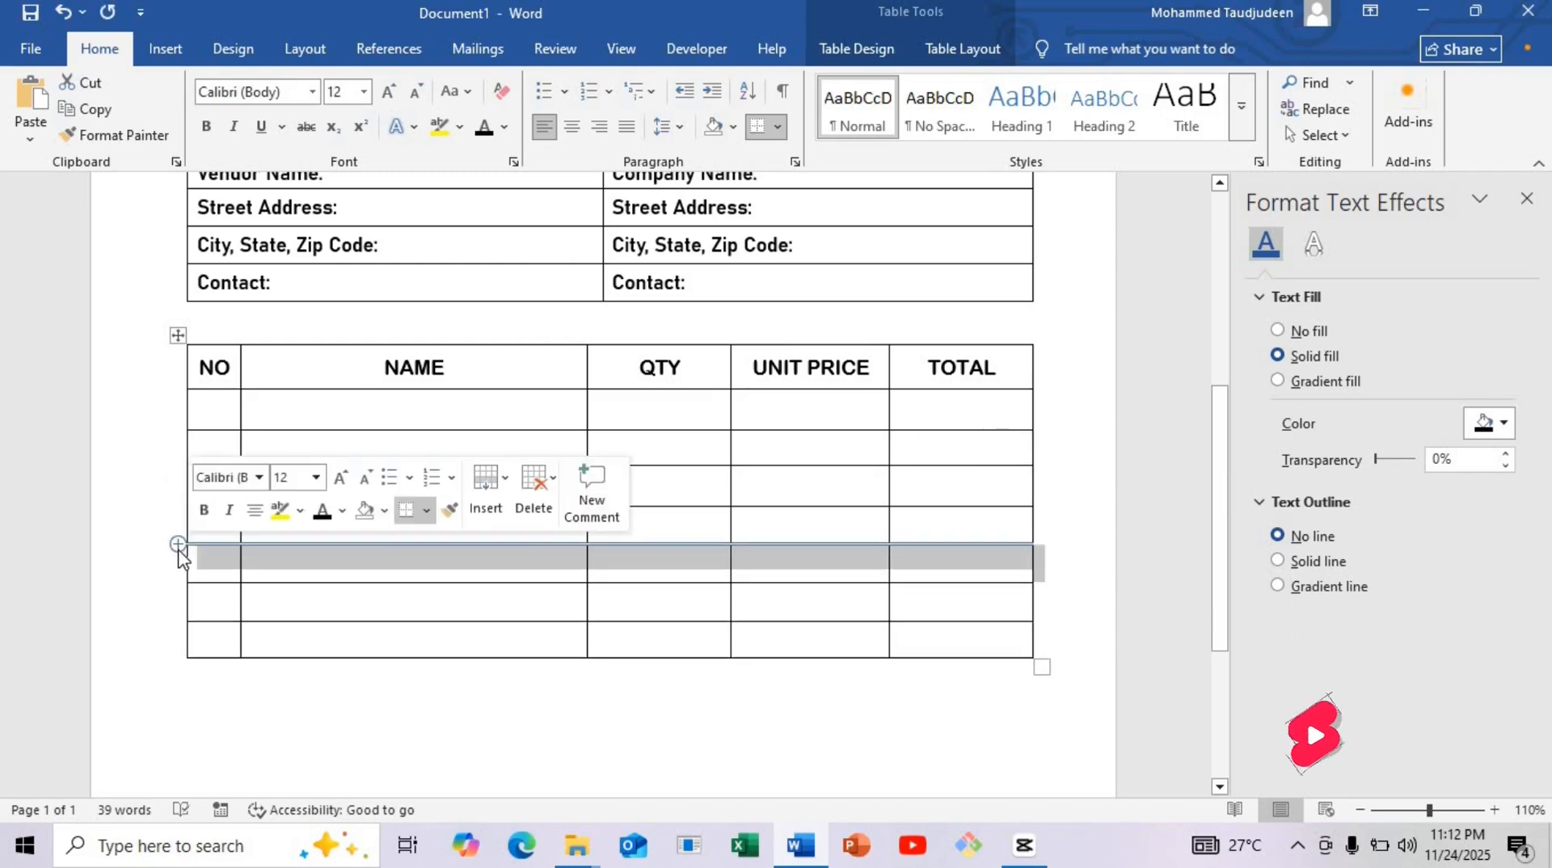
pyautogui.click(178, 546)
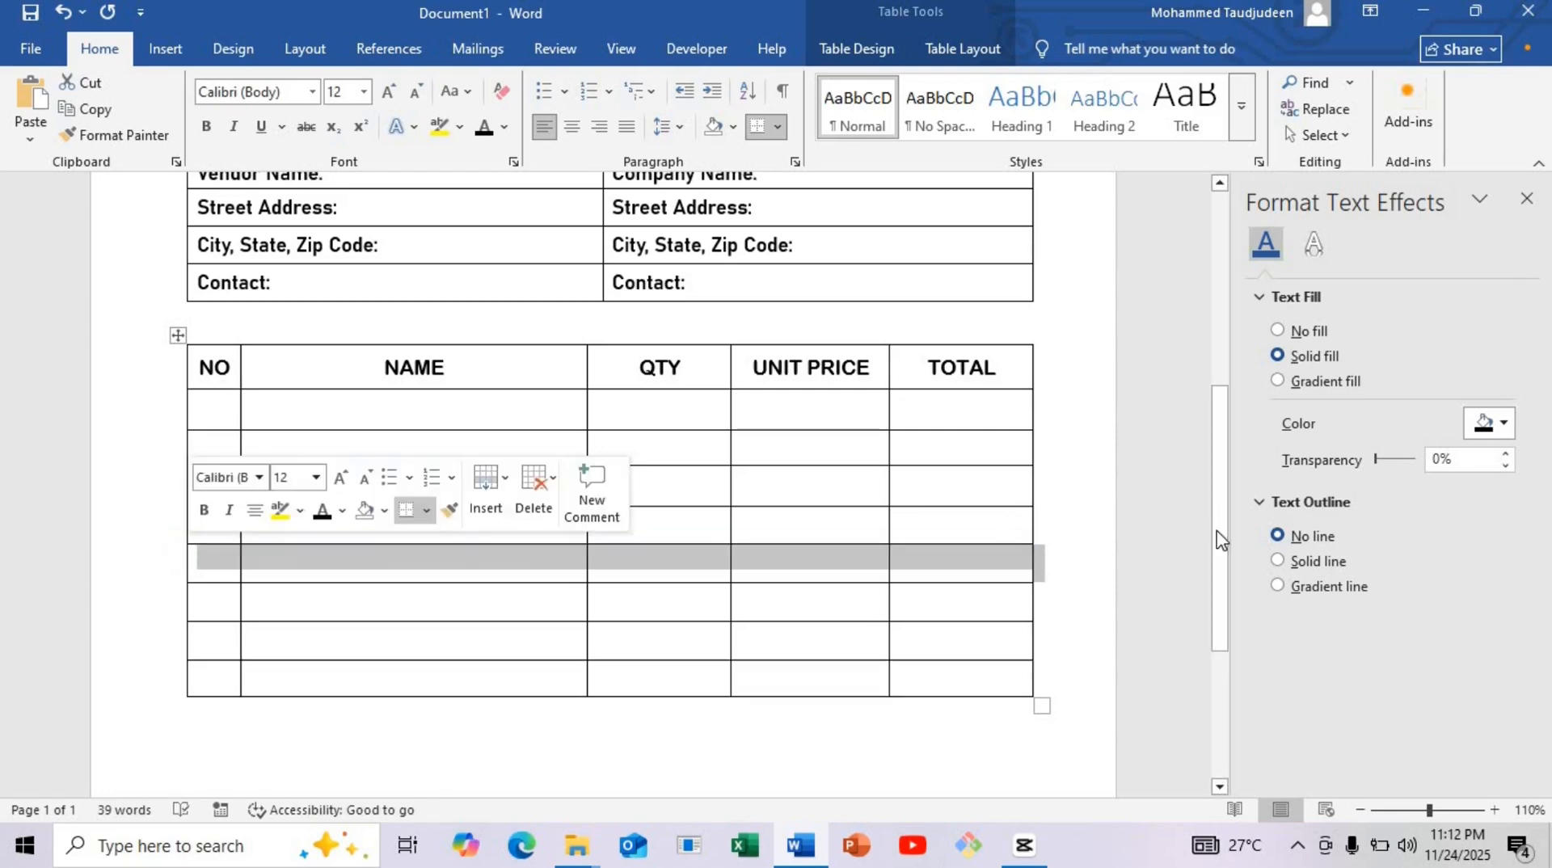
pyautogui.moveTo(1220, 542); pyautogui.dragTo(1216, 671)
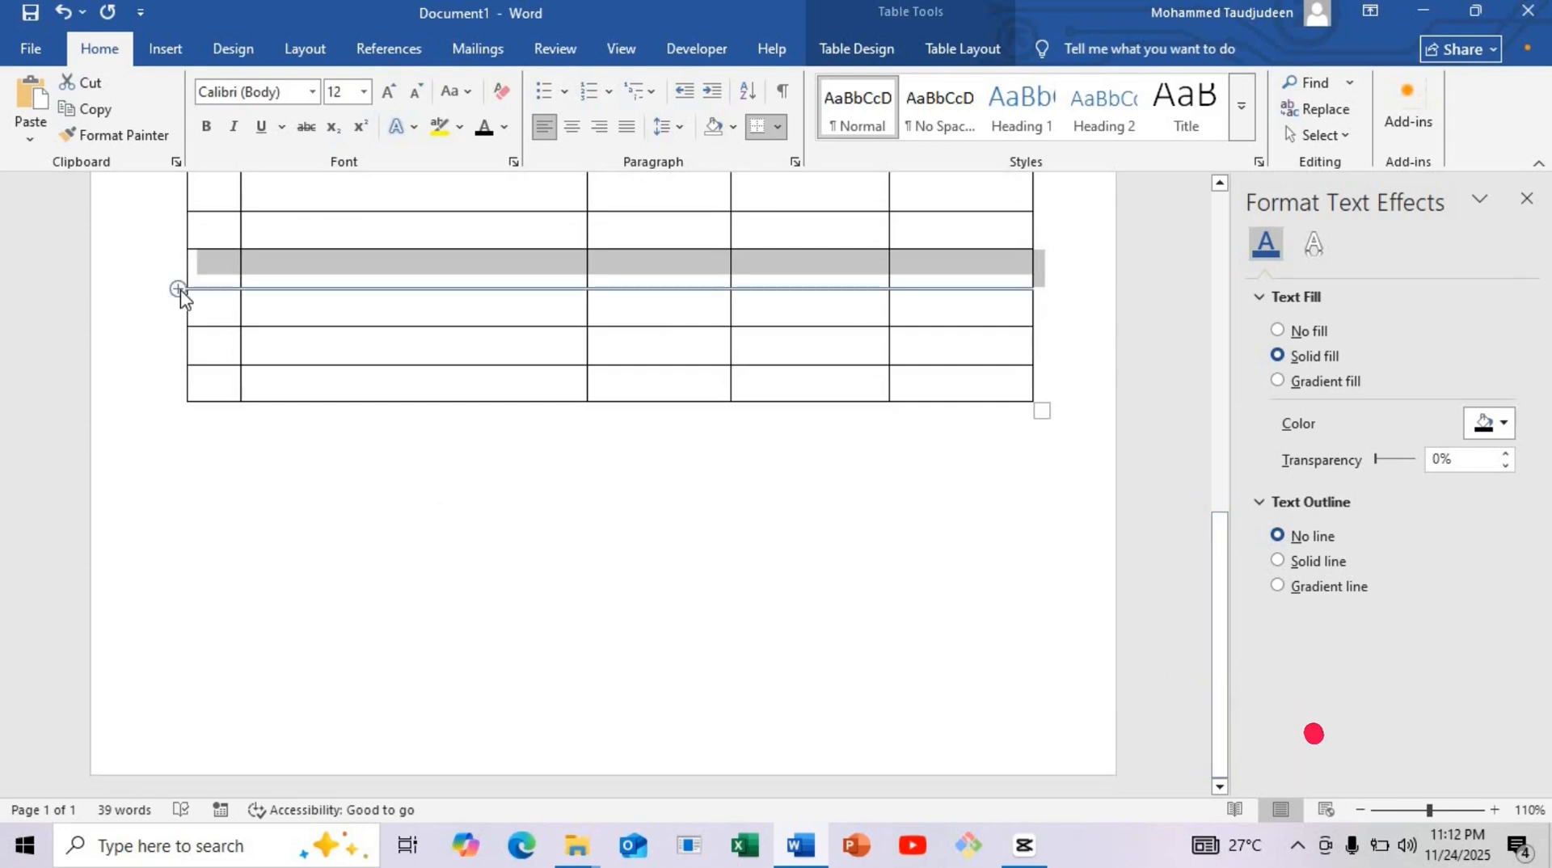
pyautogui.click(178, 288)
pyautogui.click(420, 539)
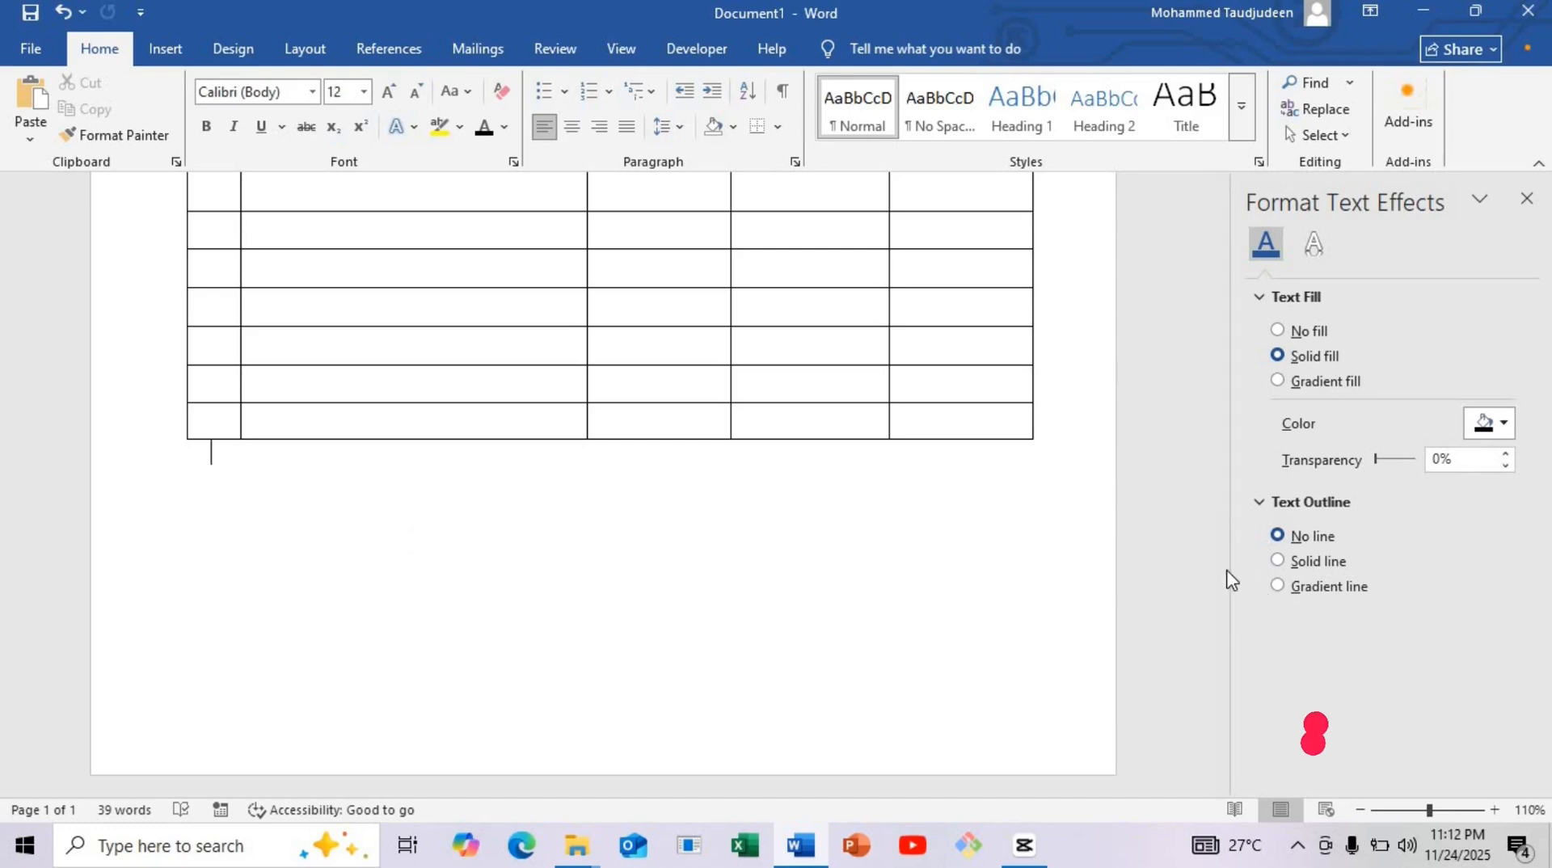
# Insert a table with one column and four rows below the item table, leaving a blank line between them.
pyautogui.scroll(5, 1215, 434)
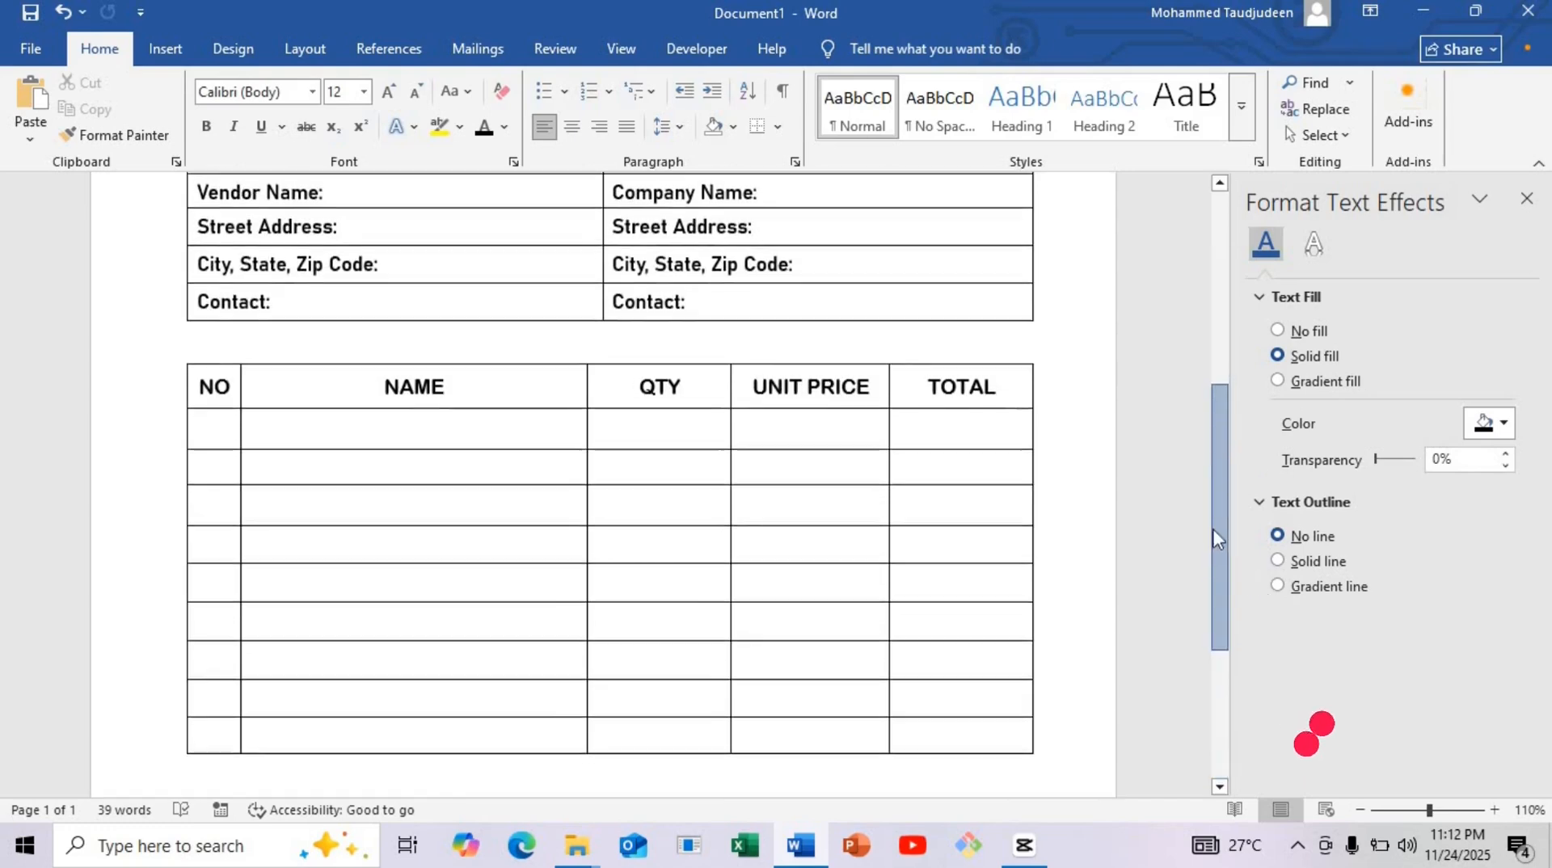
pyautogui.scroll(-5, 1213, 529)
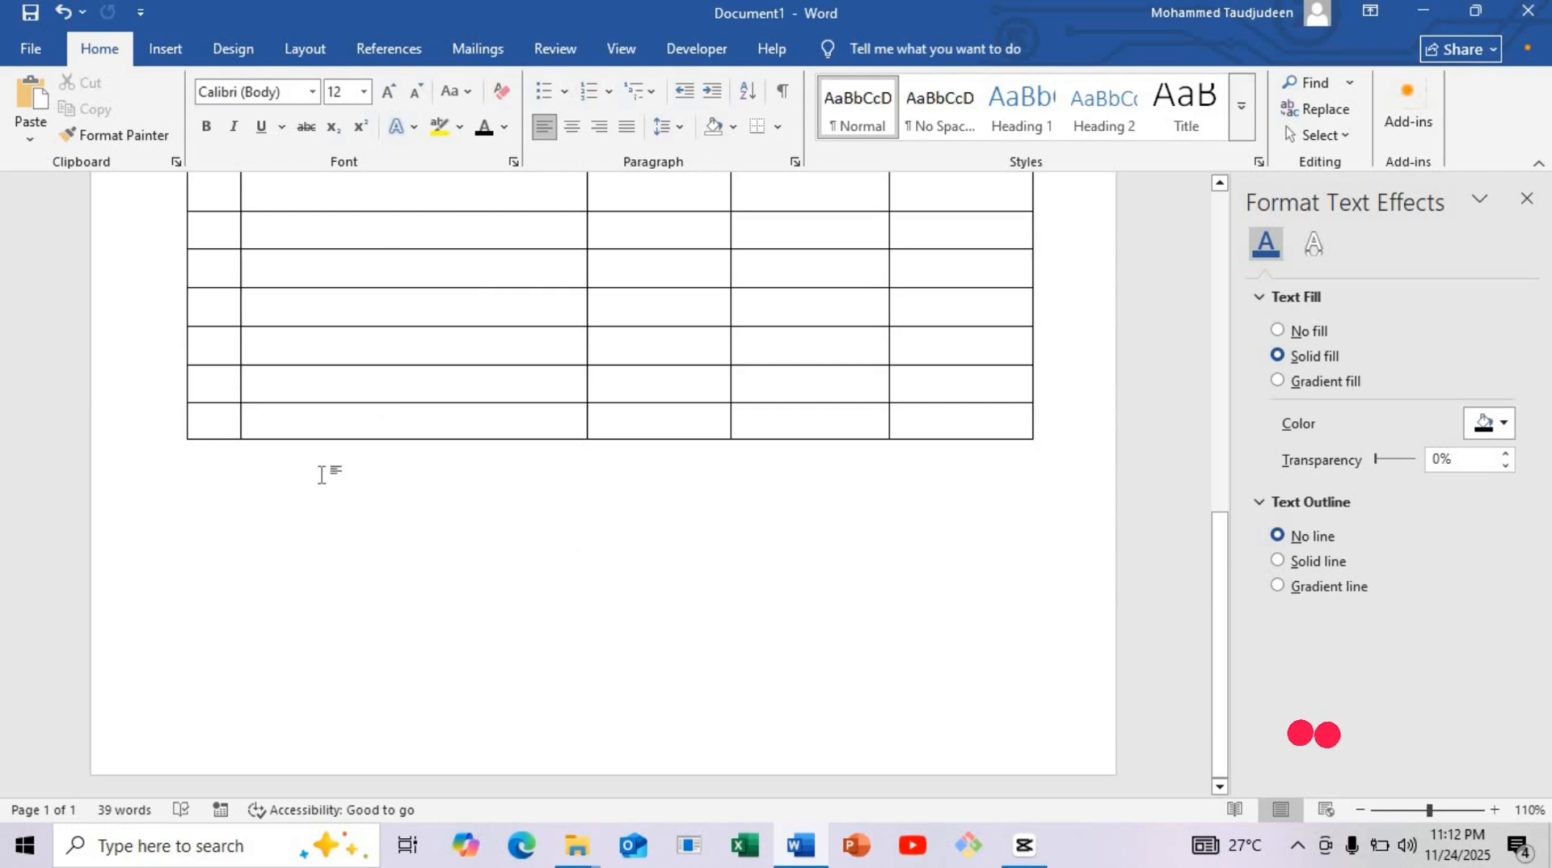
pyautogui.press('Return')
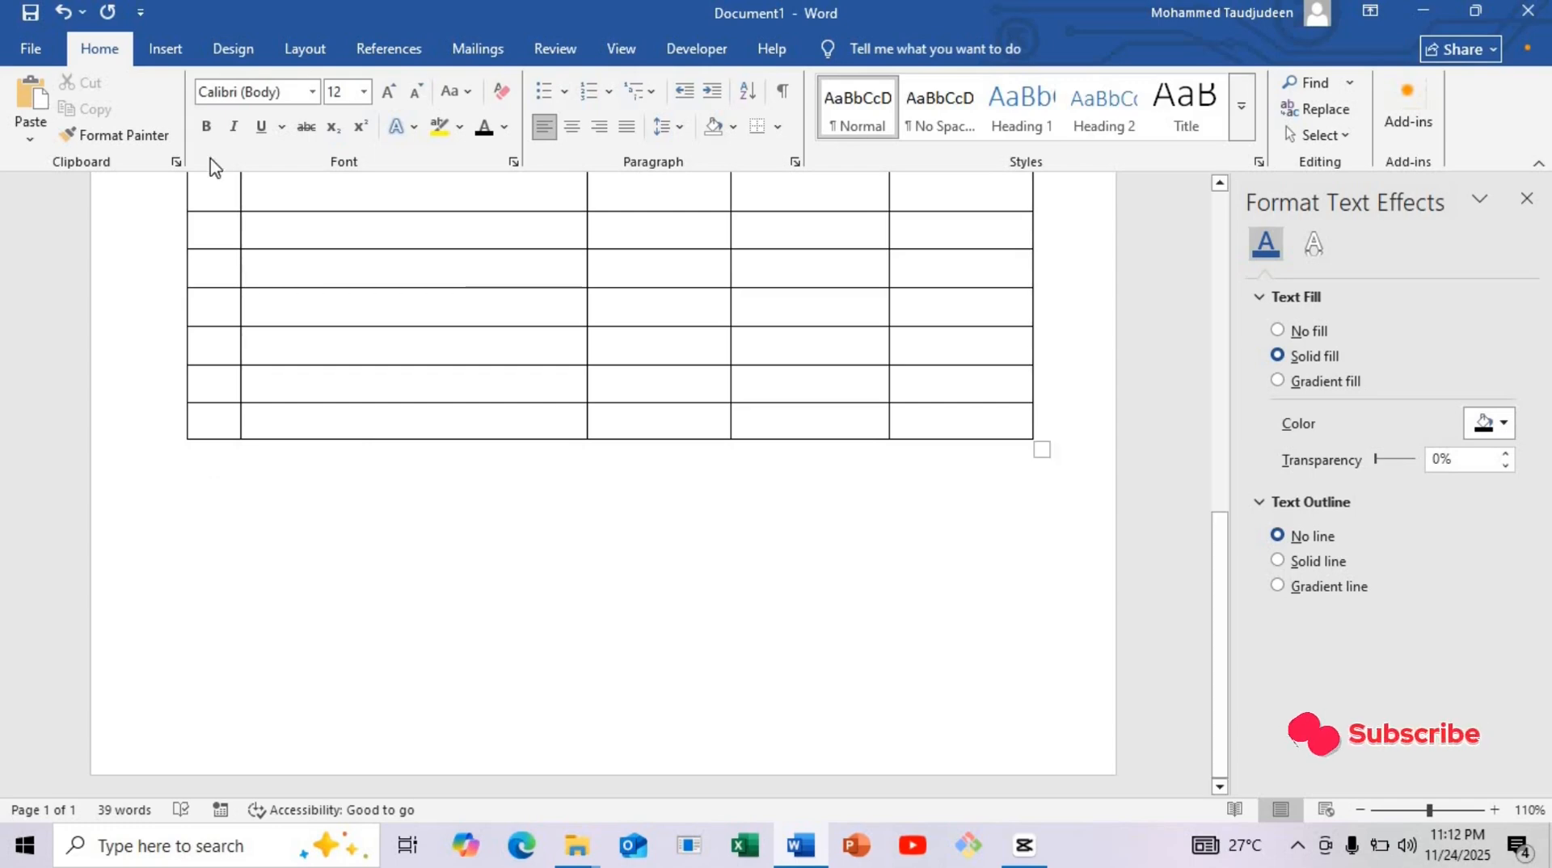
pyautogui.click(149, 44)
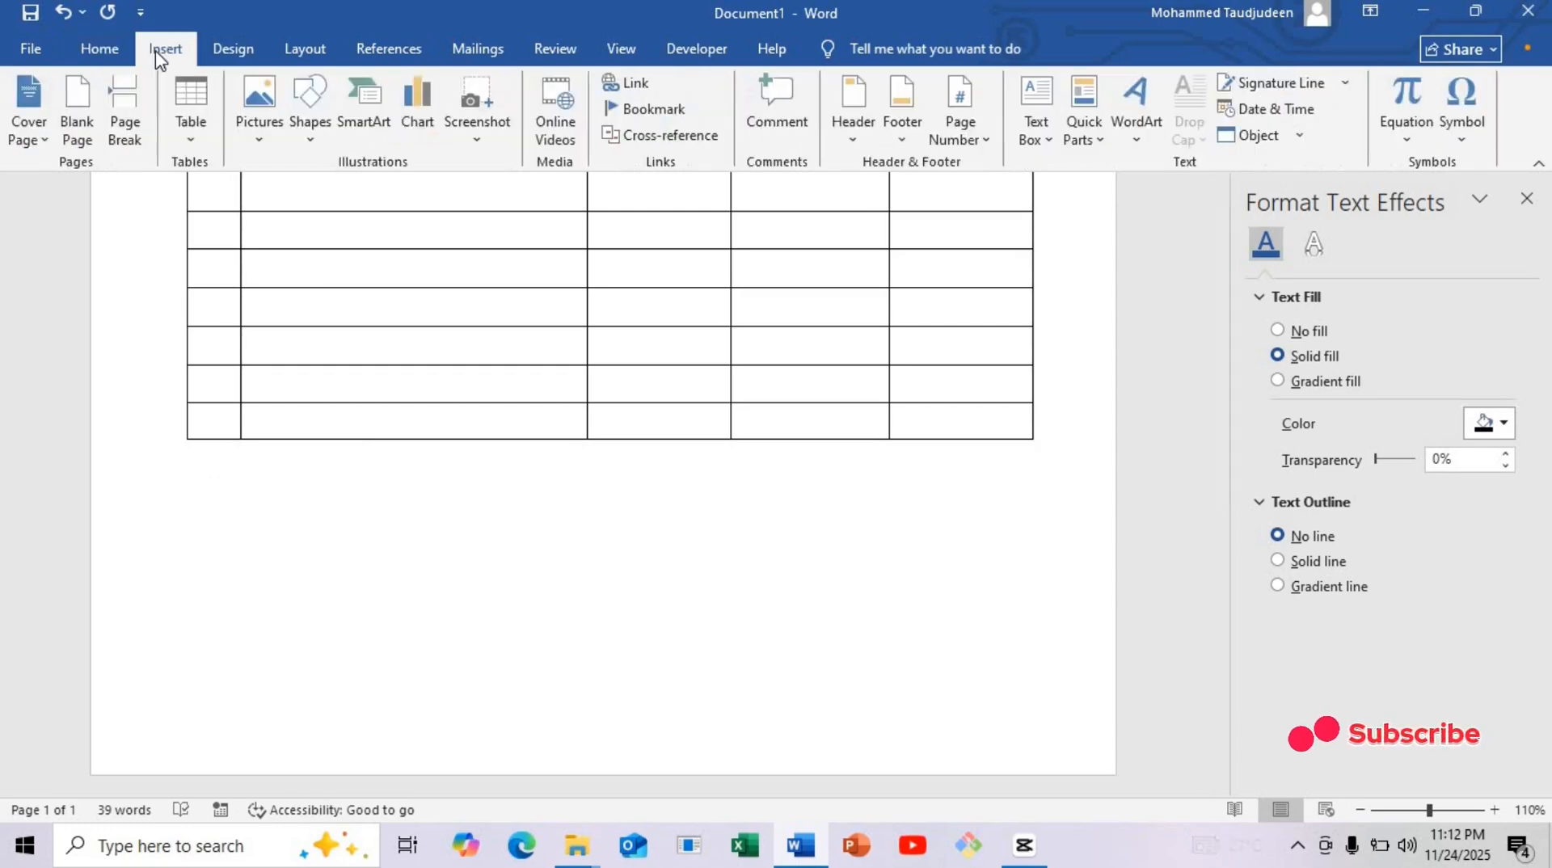
pyautogui.click(180, 129)
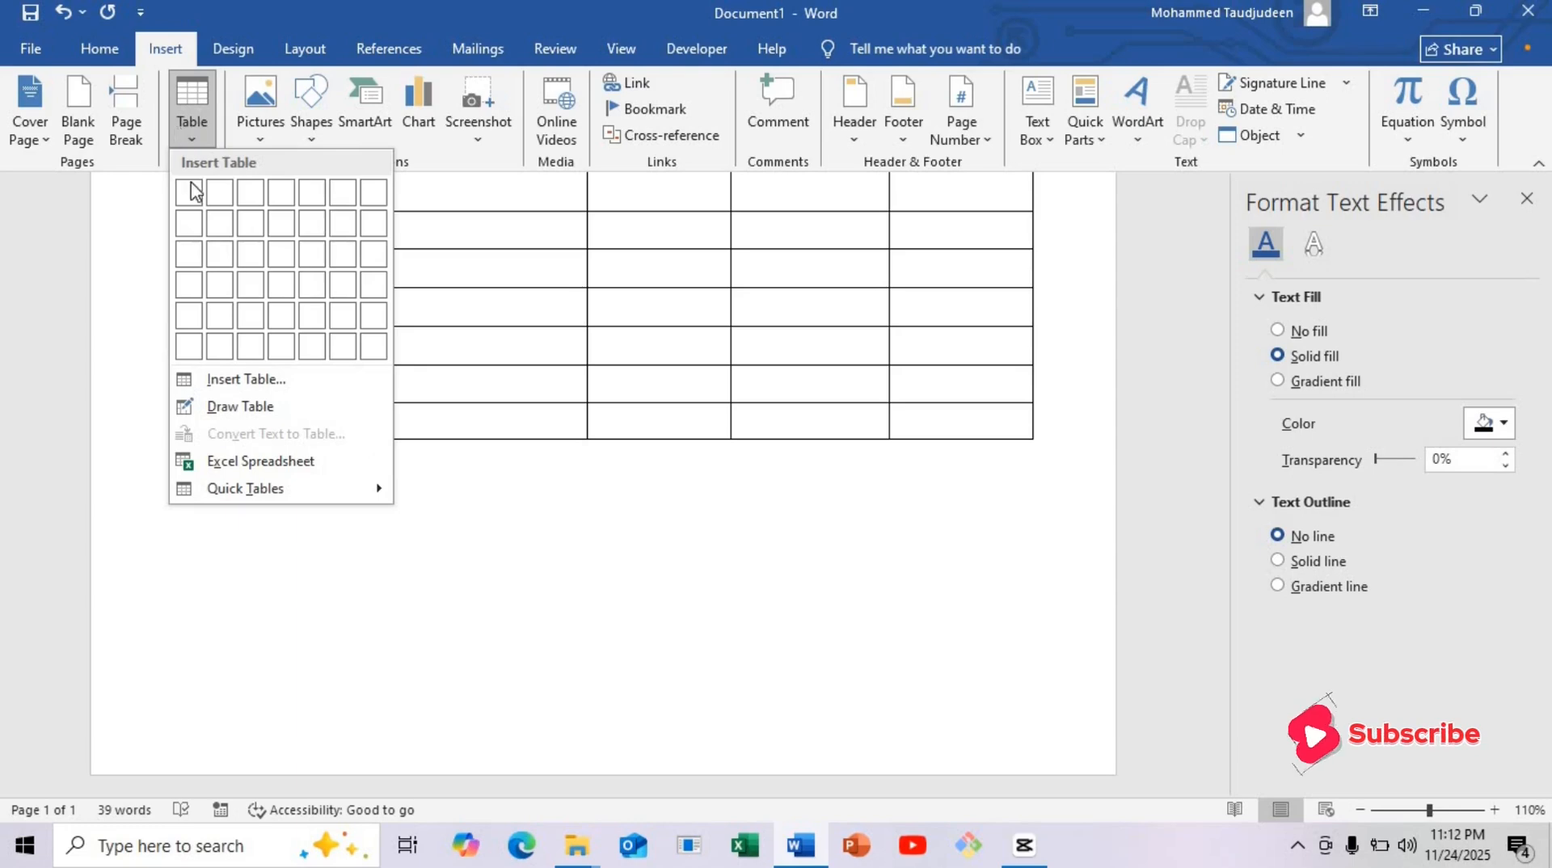
pyautogui.click(200, 285)
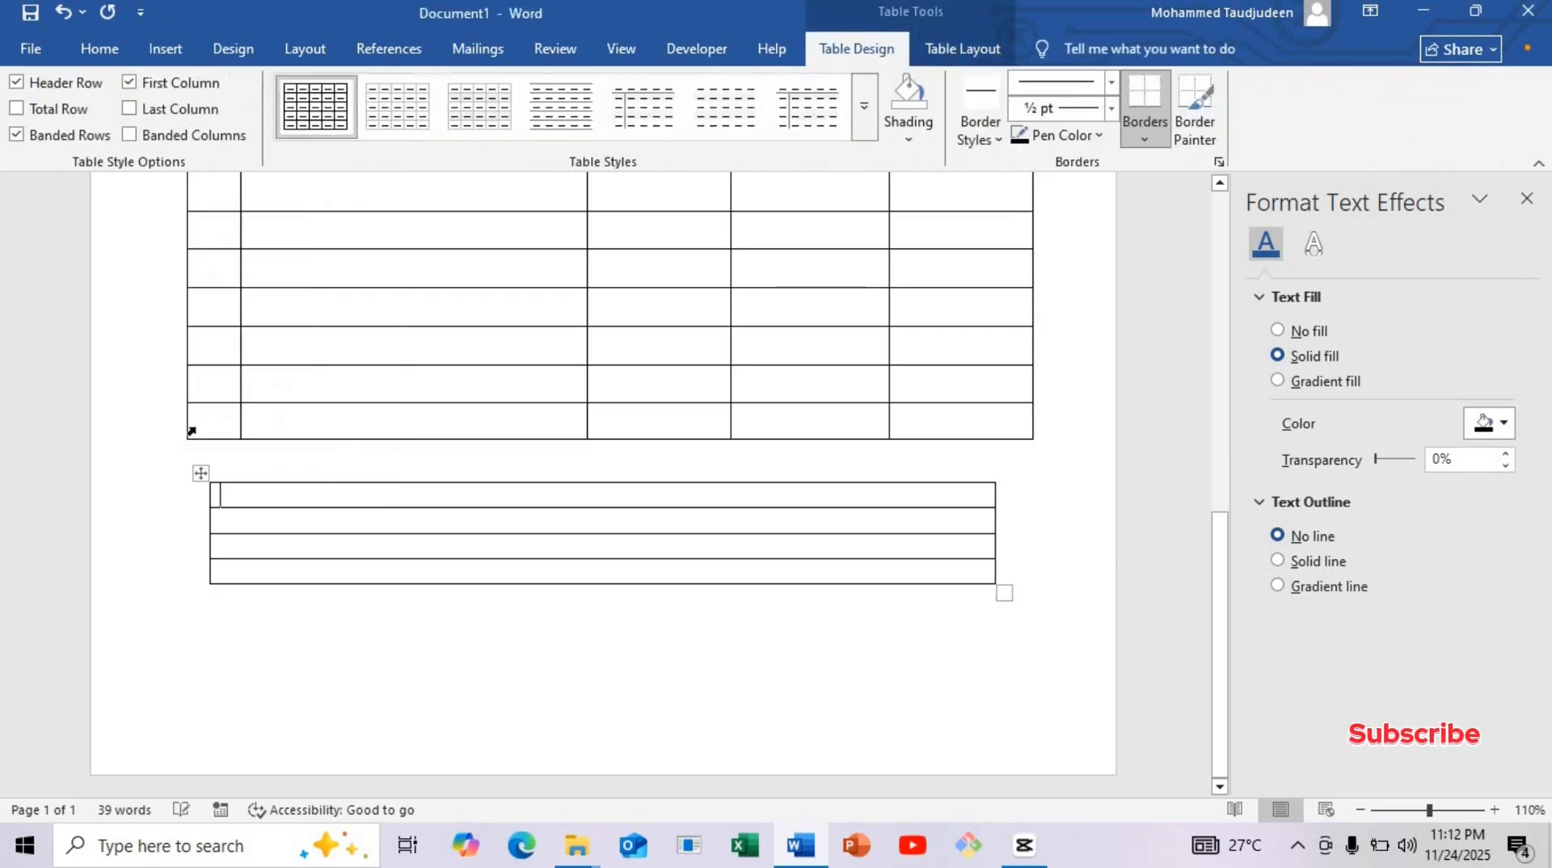
# Resize the new table to span the item table's UNIT PRICE and TOTAL columns and increase its row heights evenly.
pyautogui.moveTo(210, 523)
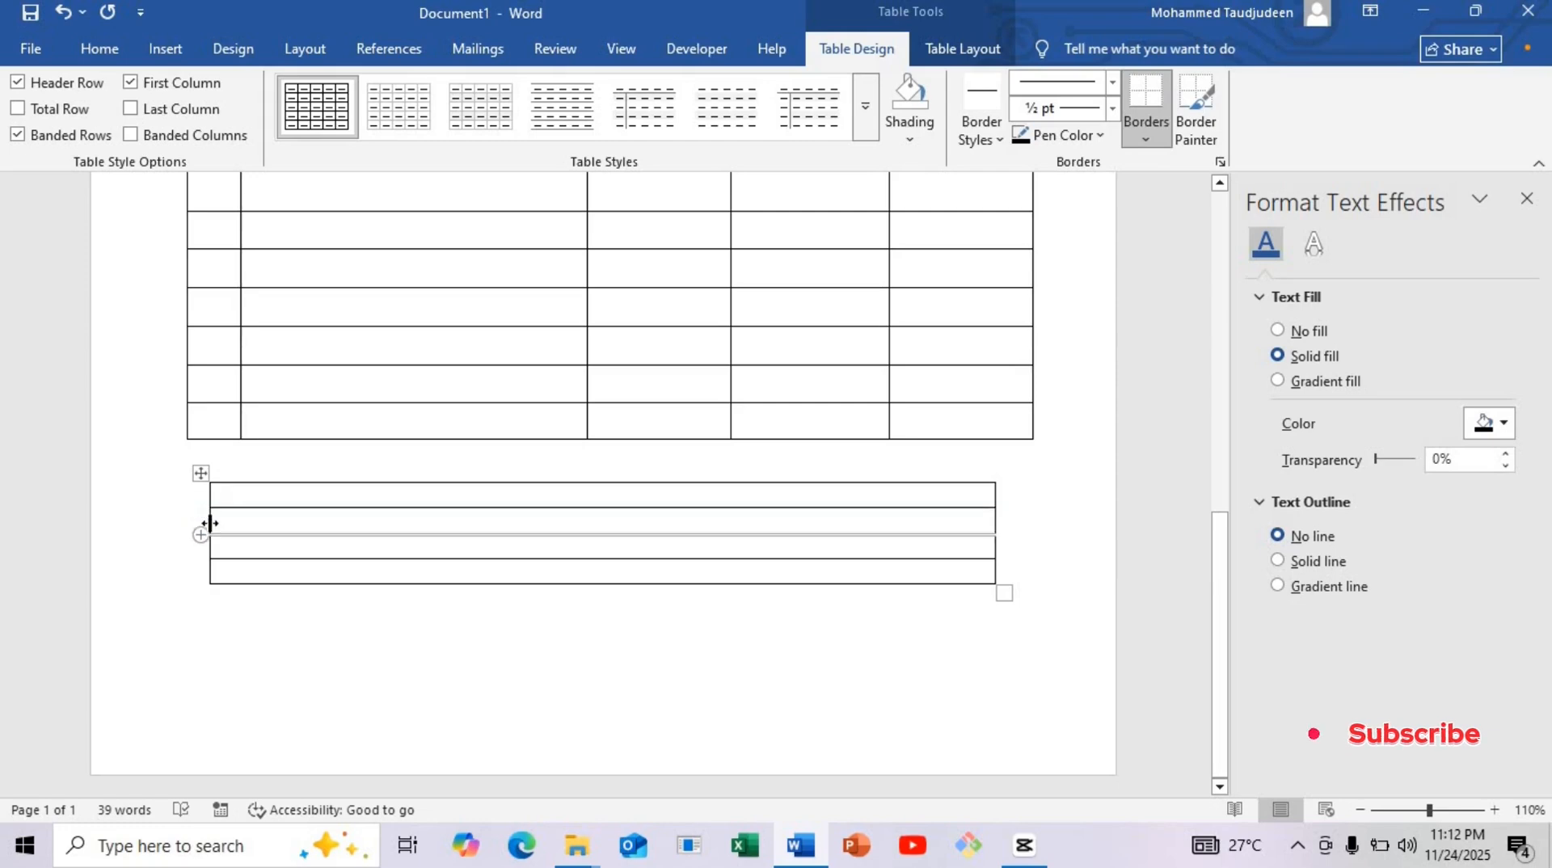
pyautogui.moveTo(210, 523); pyautogui.dragTo(757, 534)
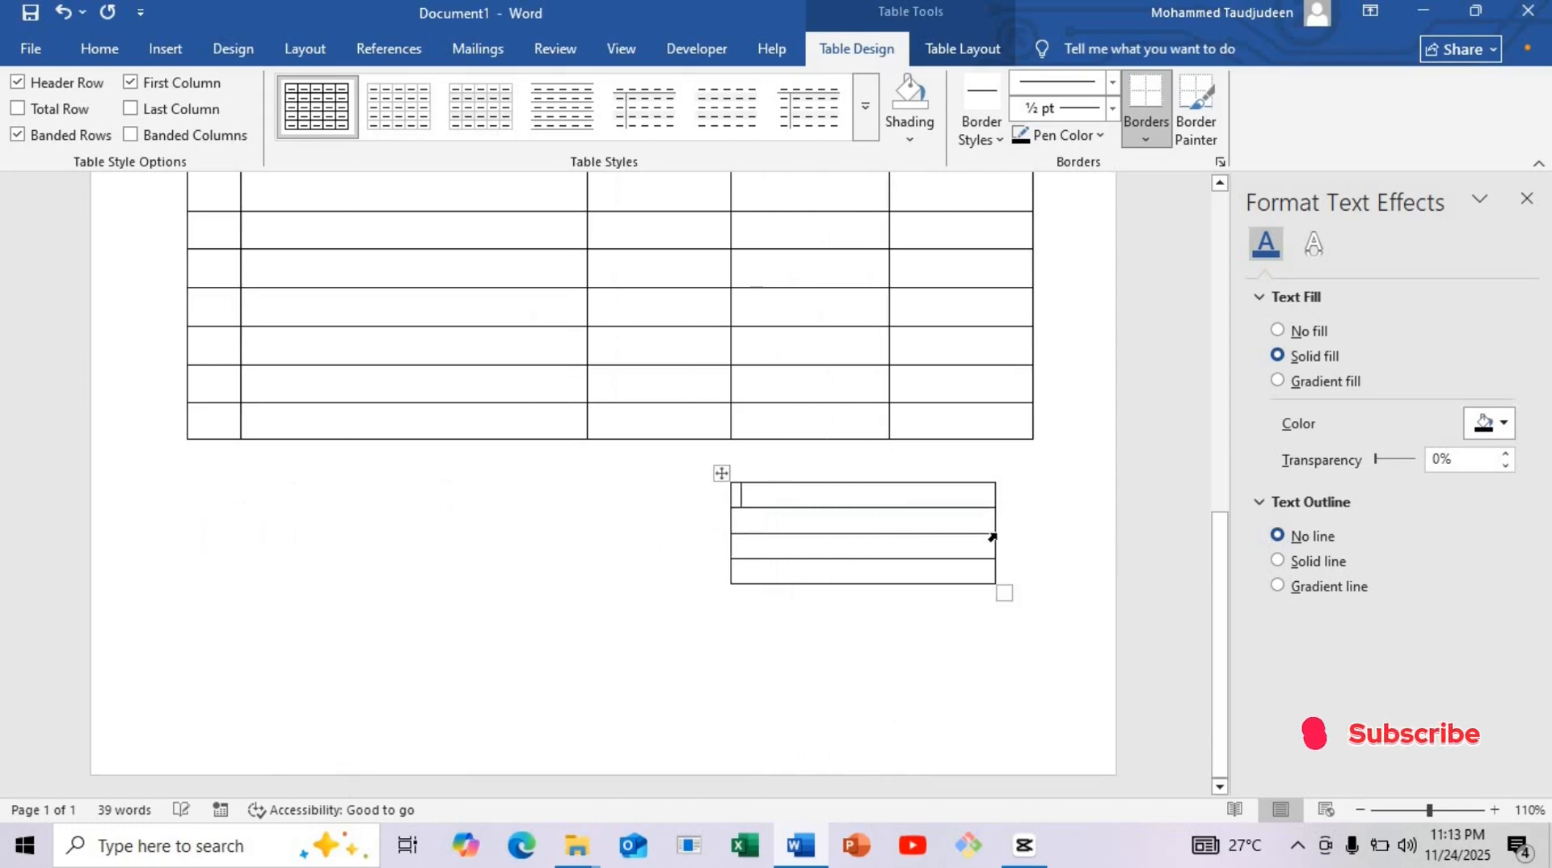
pyautogui.moveTo(994, 524); pyautogui.dragTo(1059, 525)
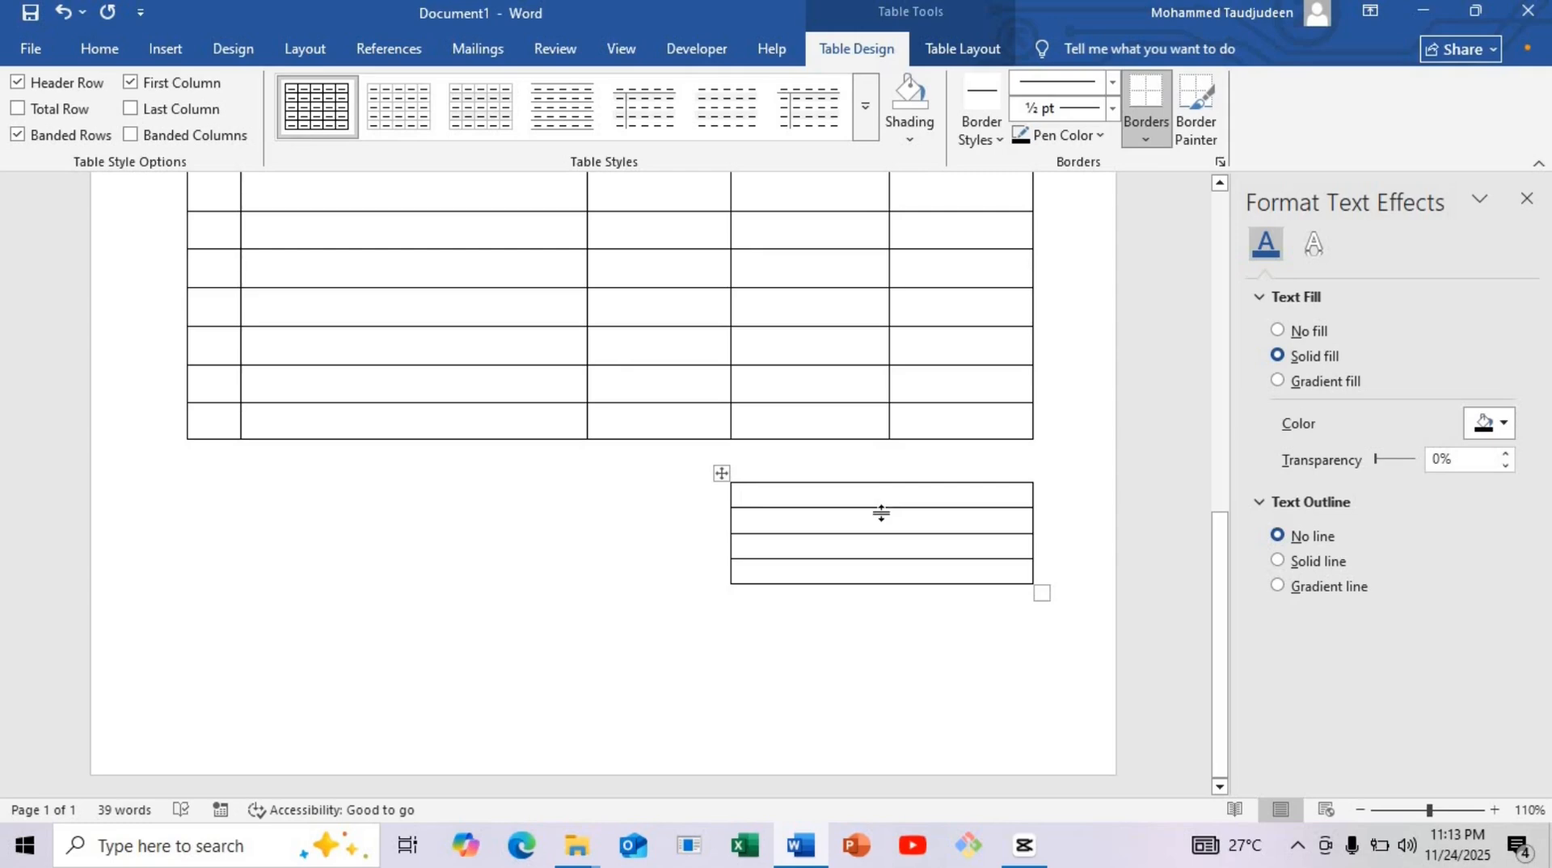
pyautogui.moveTo(881, 508); pyautogui.dragTo(860, 634)
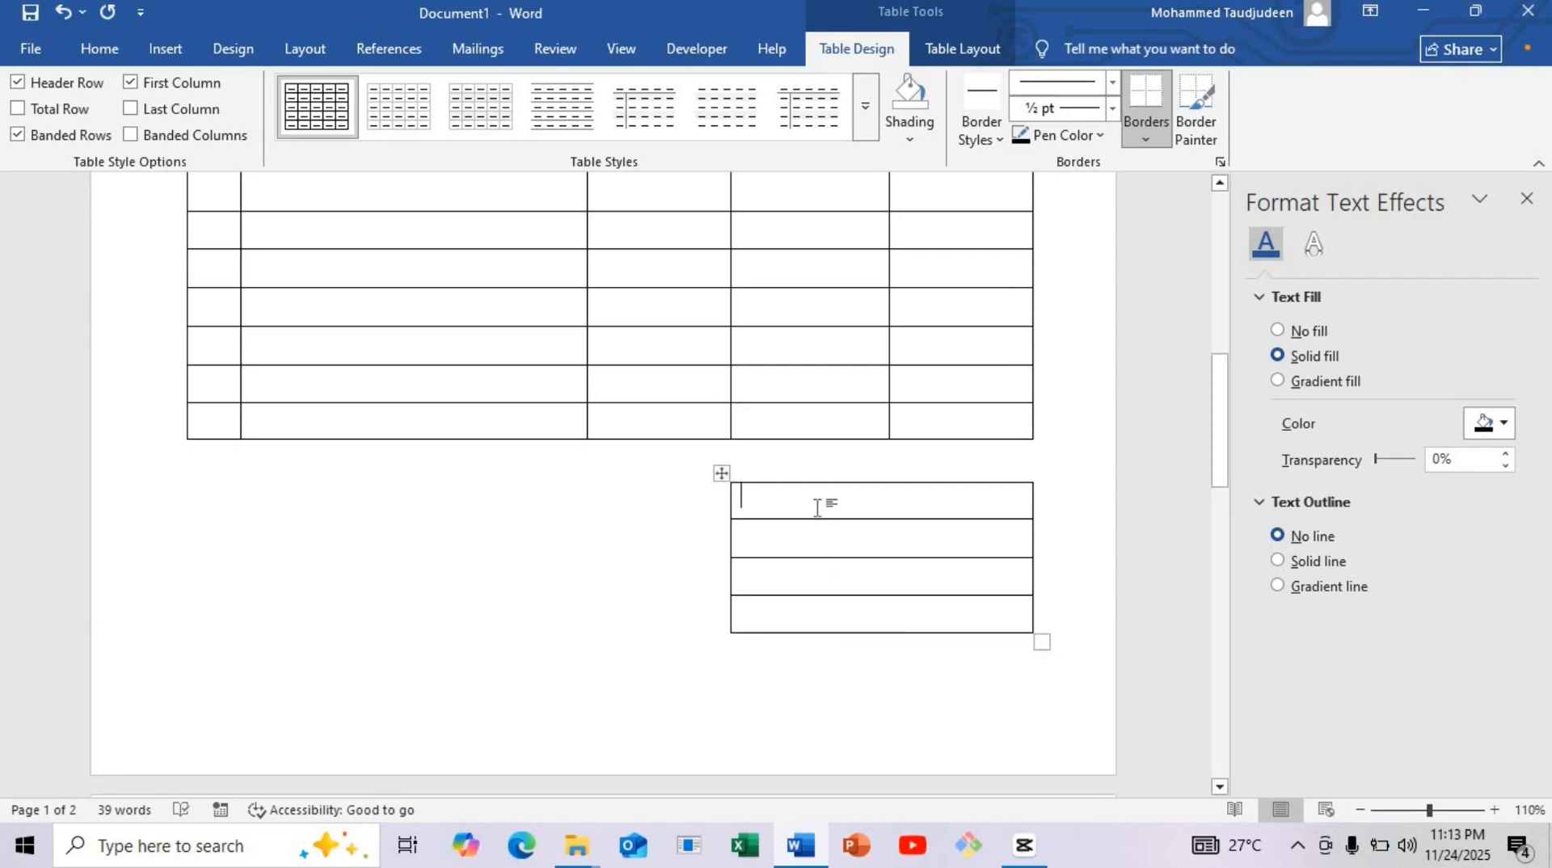
# Label the four rows SUB TOTAL, DISCOUNT, TAX and GRAND TOTAL, and set their paragraph spacing before to 3 pt.
pyautogui.write('SUB')
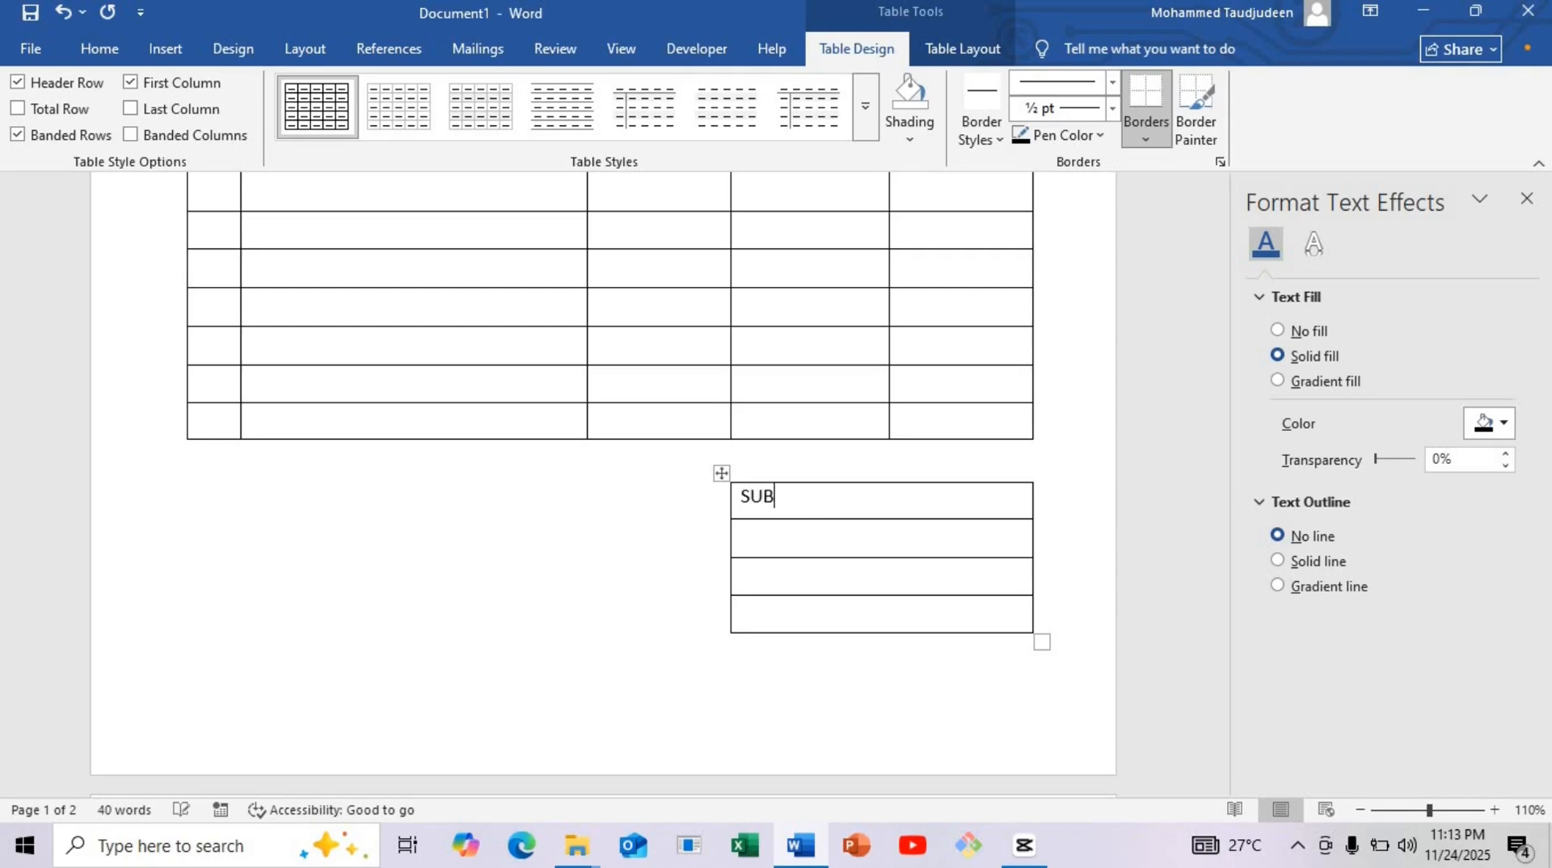
pyautogui.write(' TOTAL')
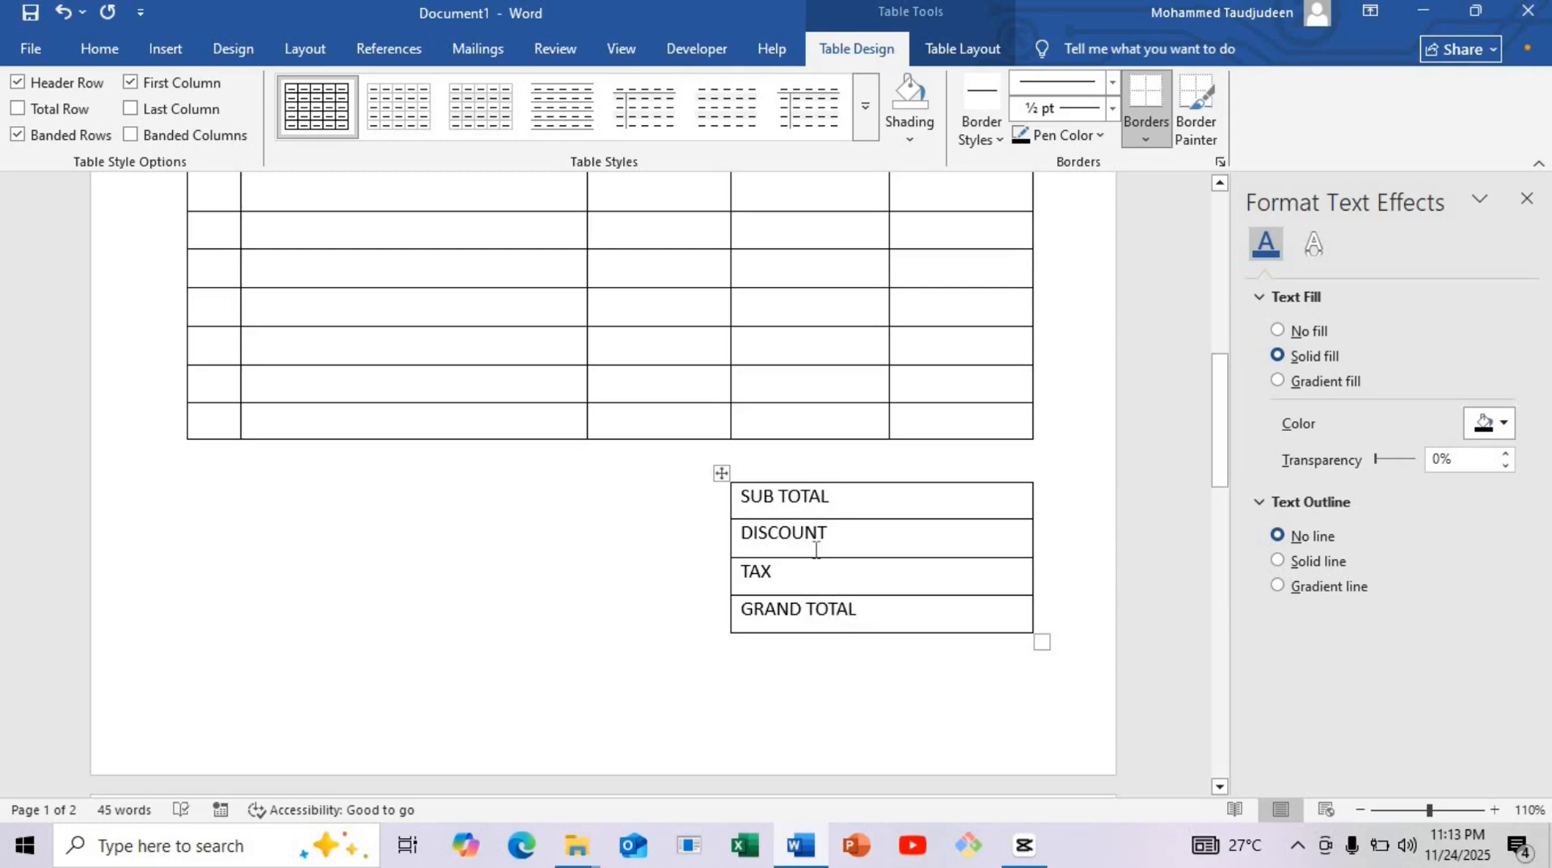
pyautogui.moveTo(816, 550); pyautogui.dragTo(809, 497)
pyautogui.click(305, 49)
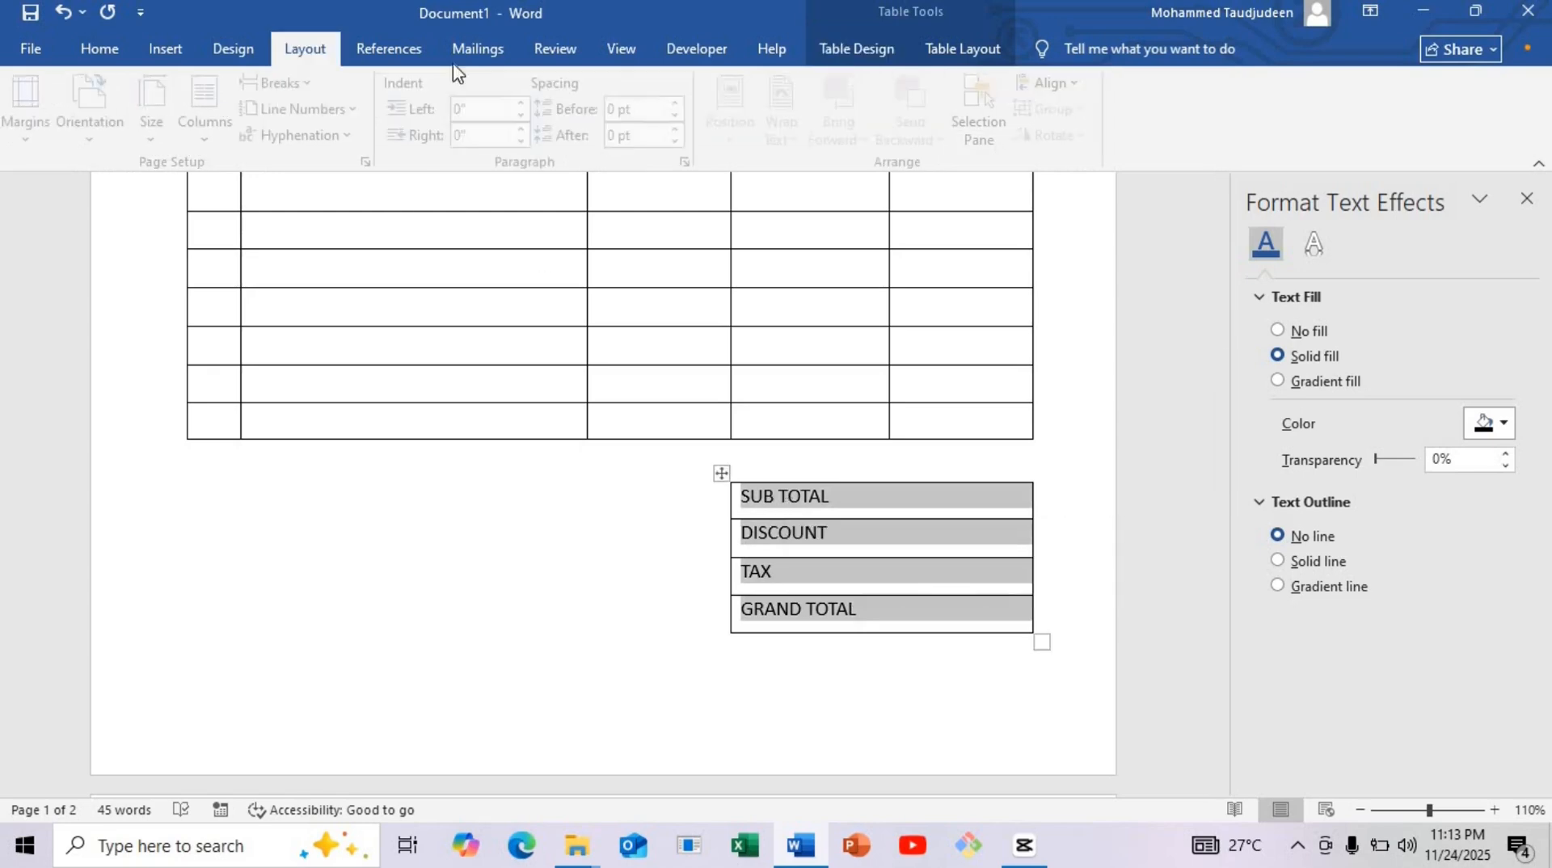
pyautogui.click(624, 108)
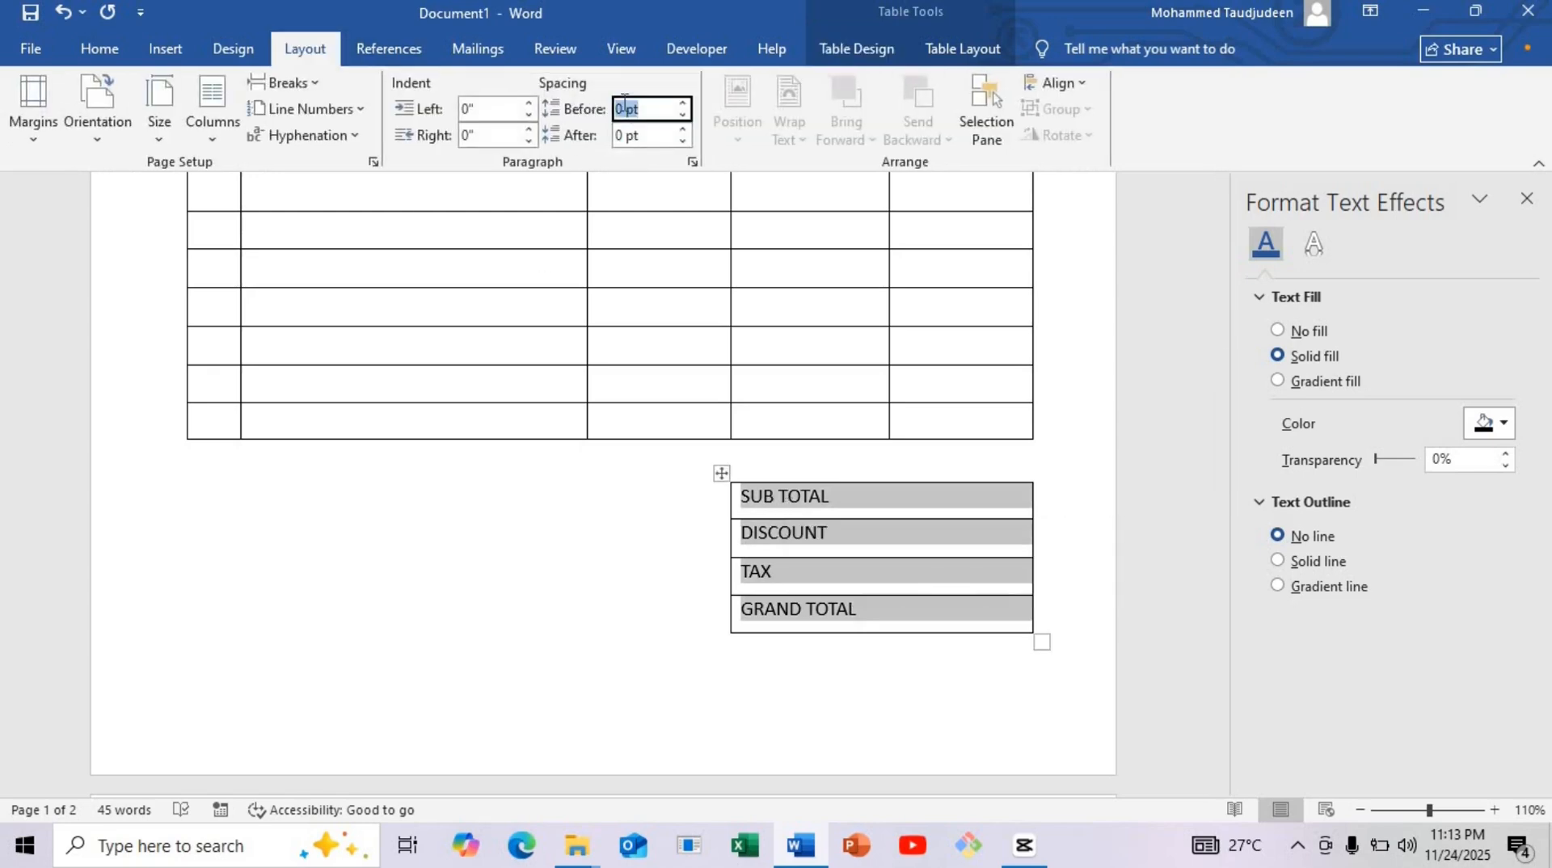
pyautogui.write('3')
pyautogui.press('Return')
# Change the font of the four summary labels to the Bahnschrift semi-bold typeface.
pyautogui.click(99, 49)
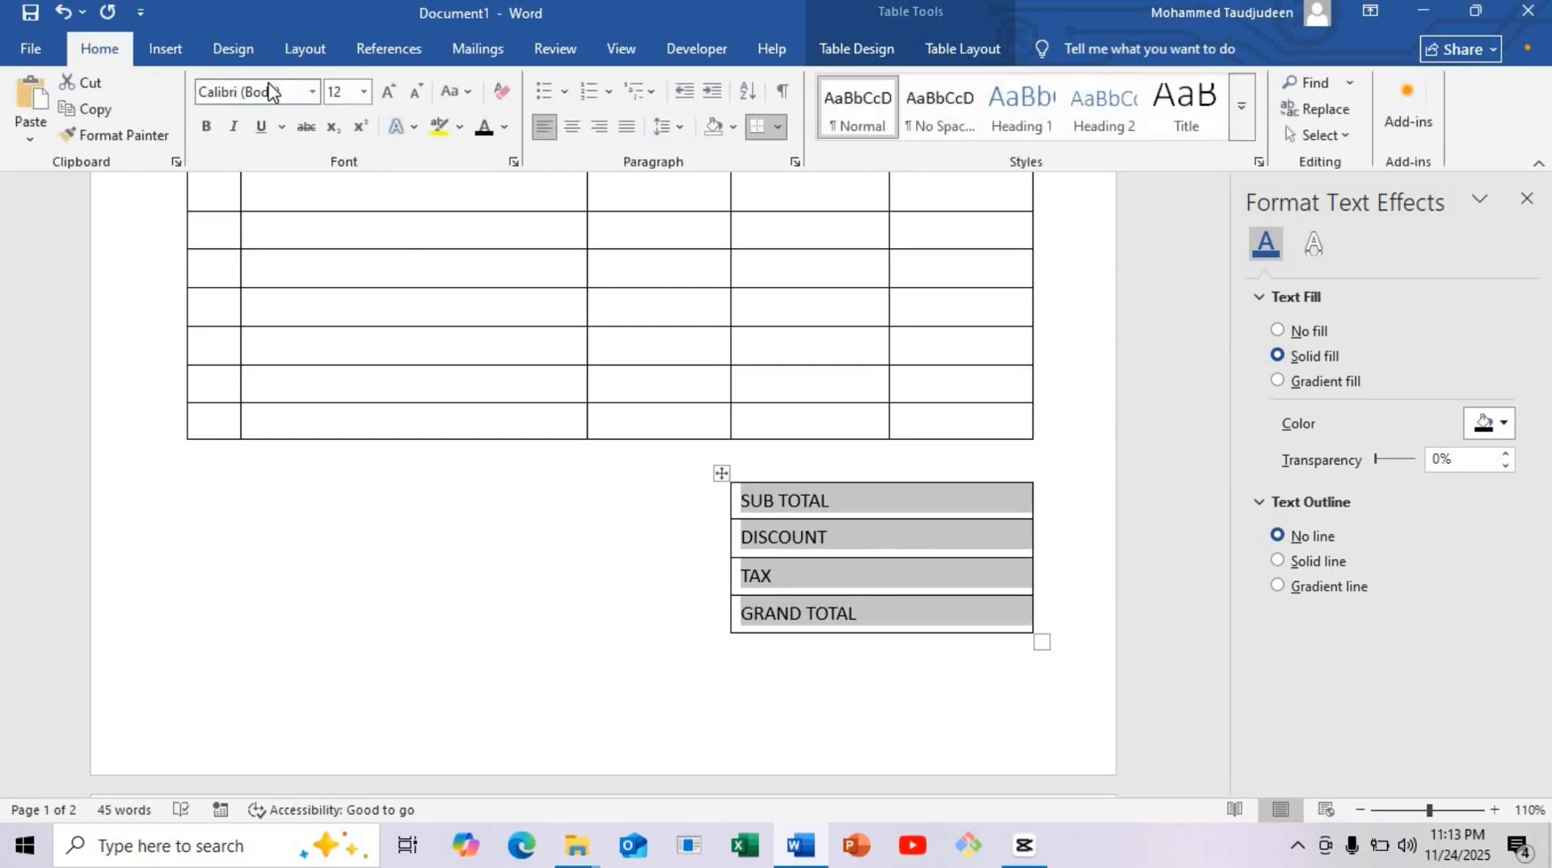
pyautogui.click(312, 91)
pyautogui.click(373, 254)
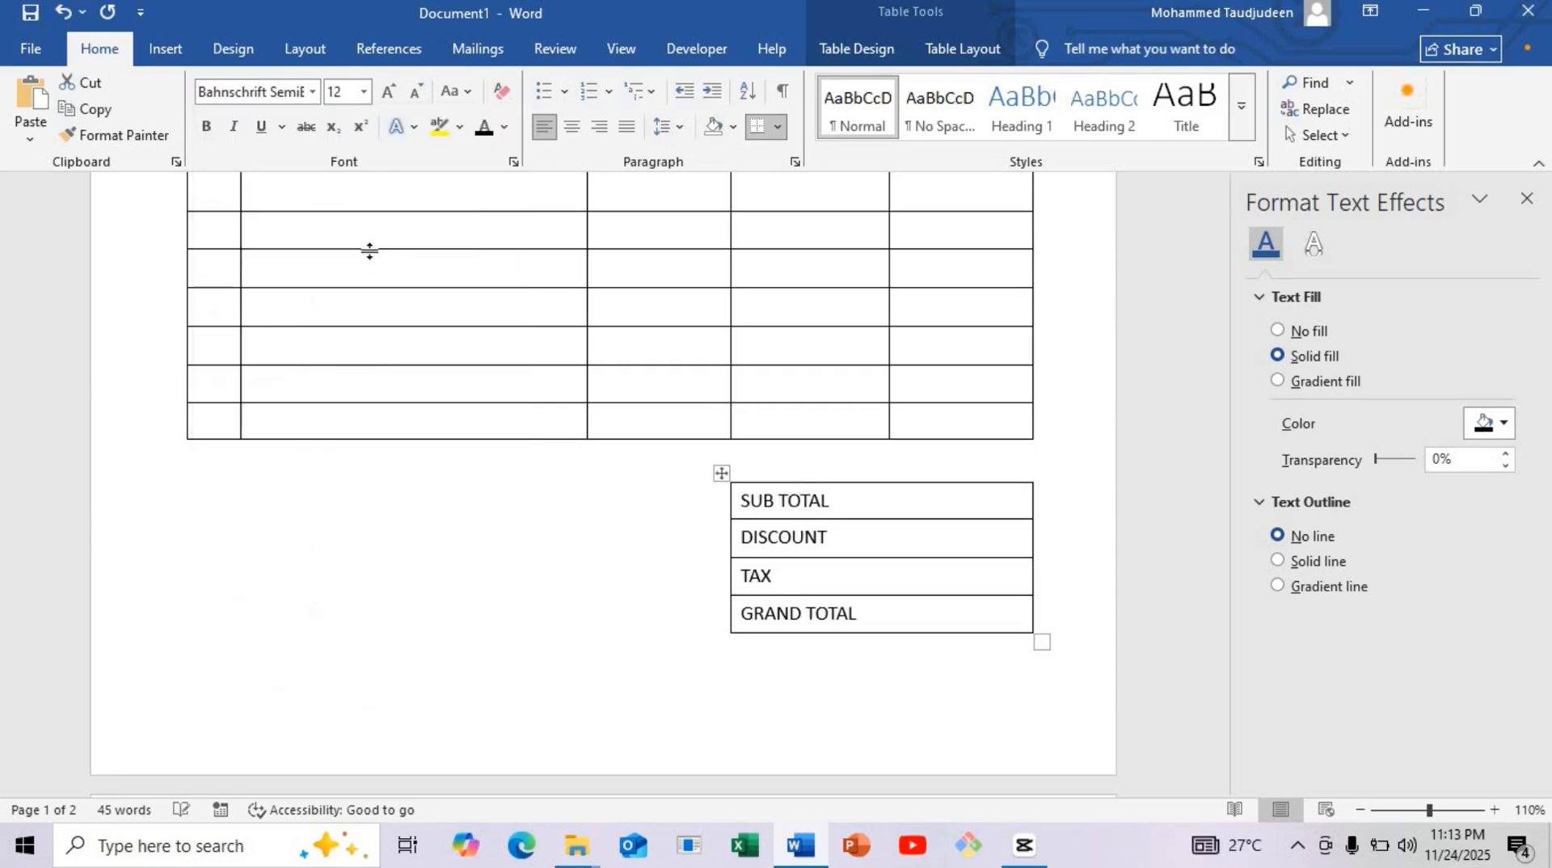
pyautogui.click(775, 578)
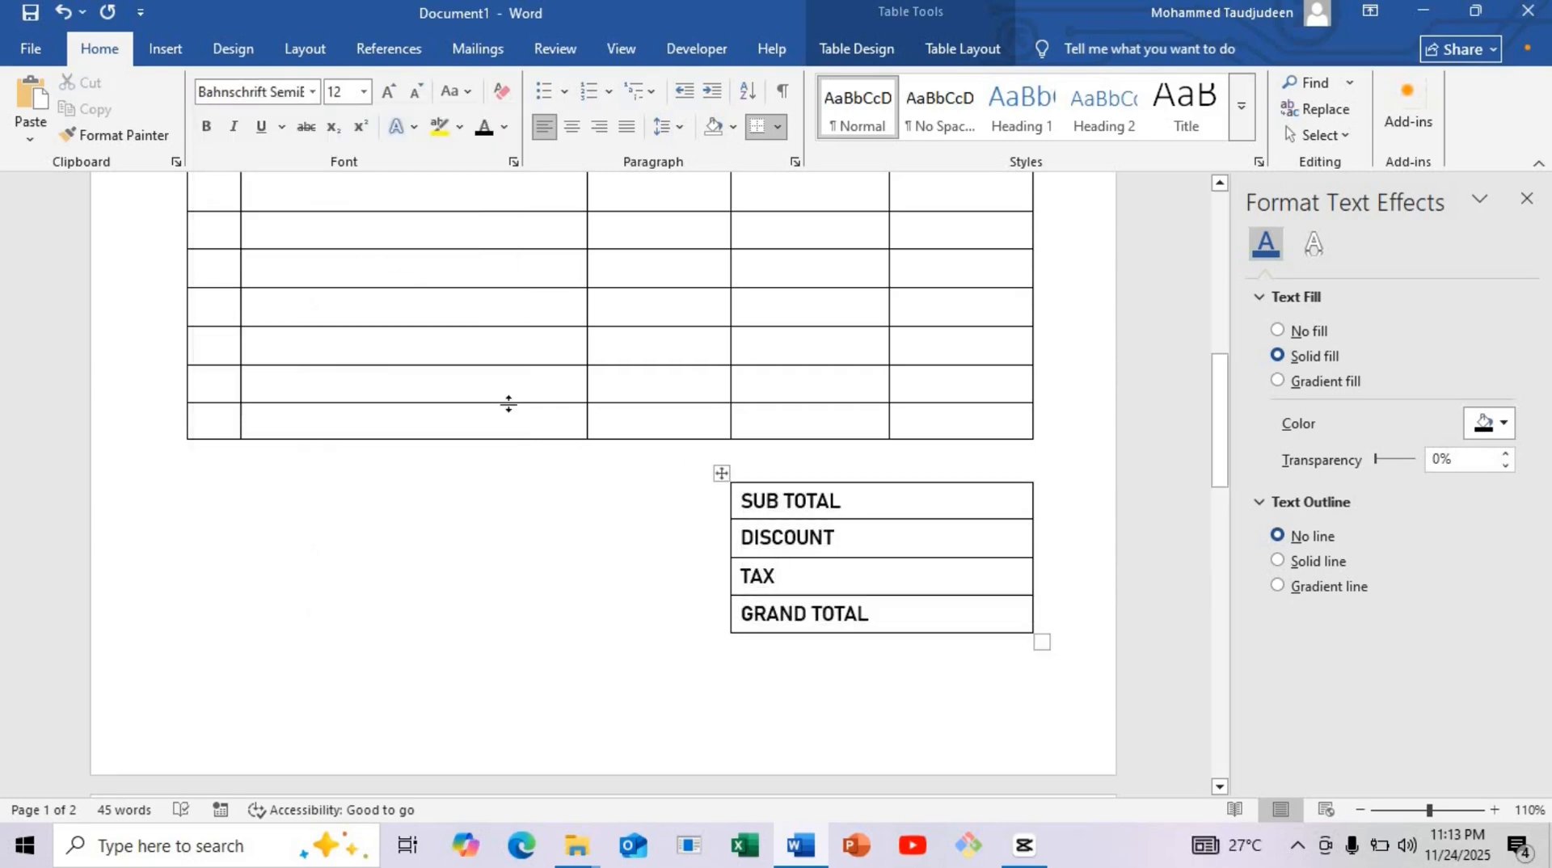
pyautogui.click(575, 543)
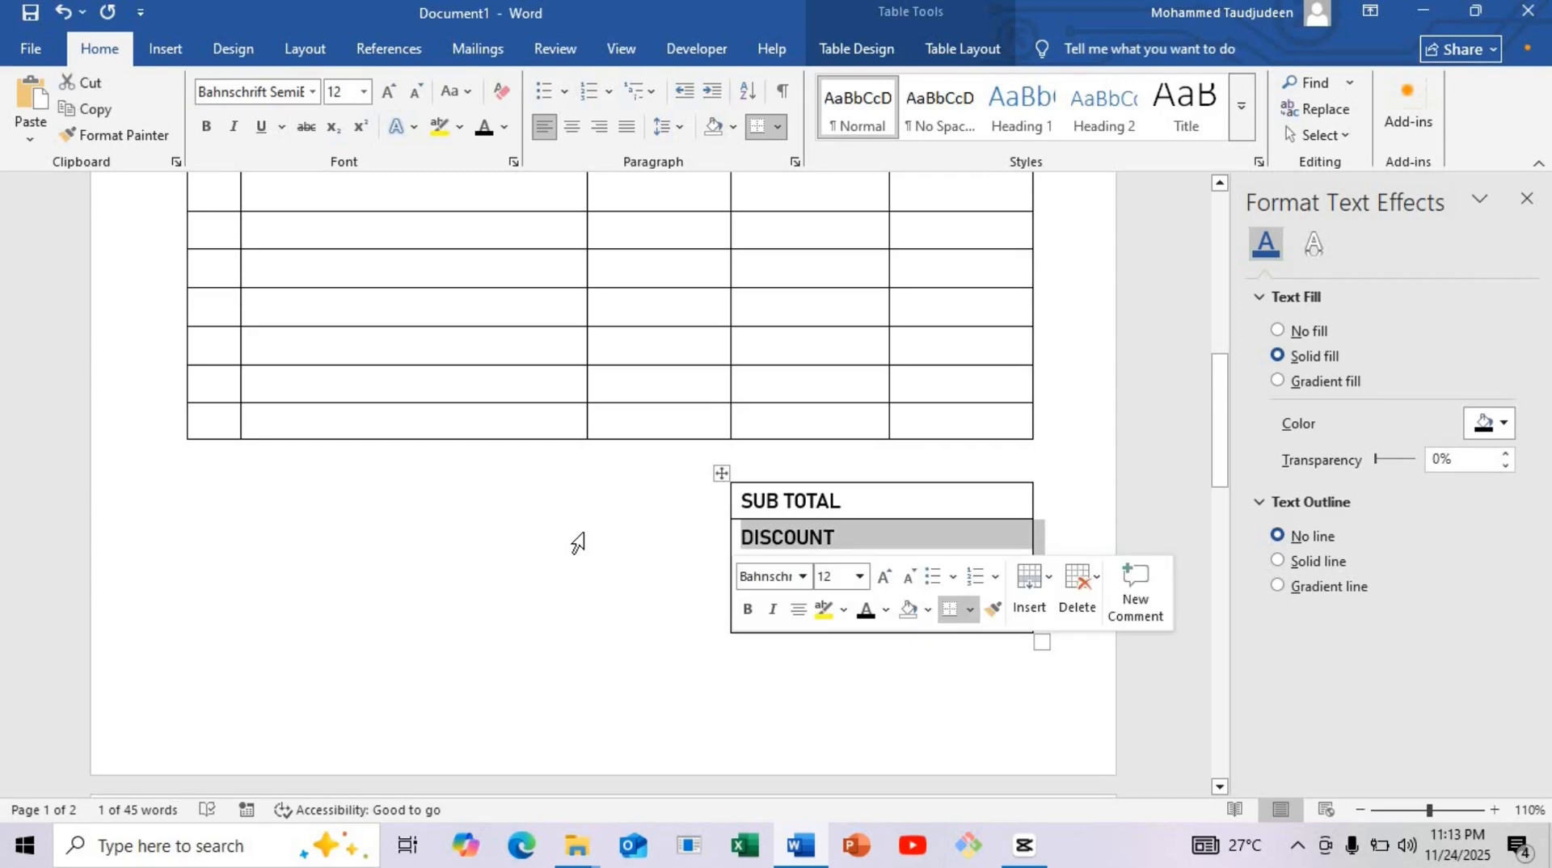
# Draw a rectangle about 1.23" high and 3.68" wide beside the summary table, level with its upper and lower edges.
pyautogui.click(549, 475)
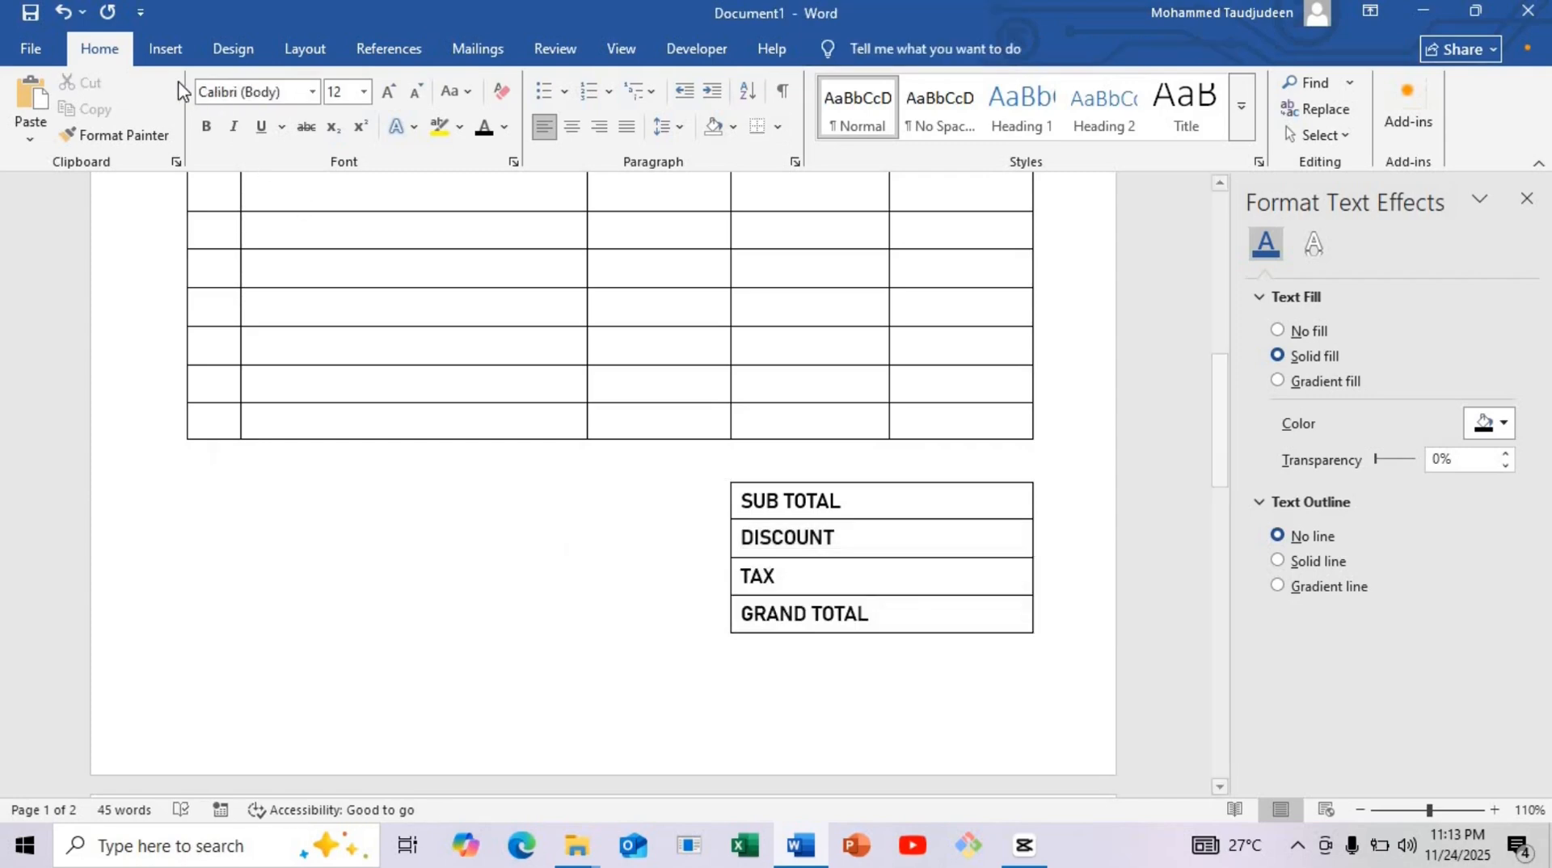
pyautogui.click(153, 44)
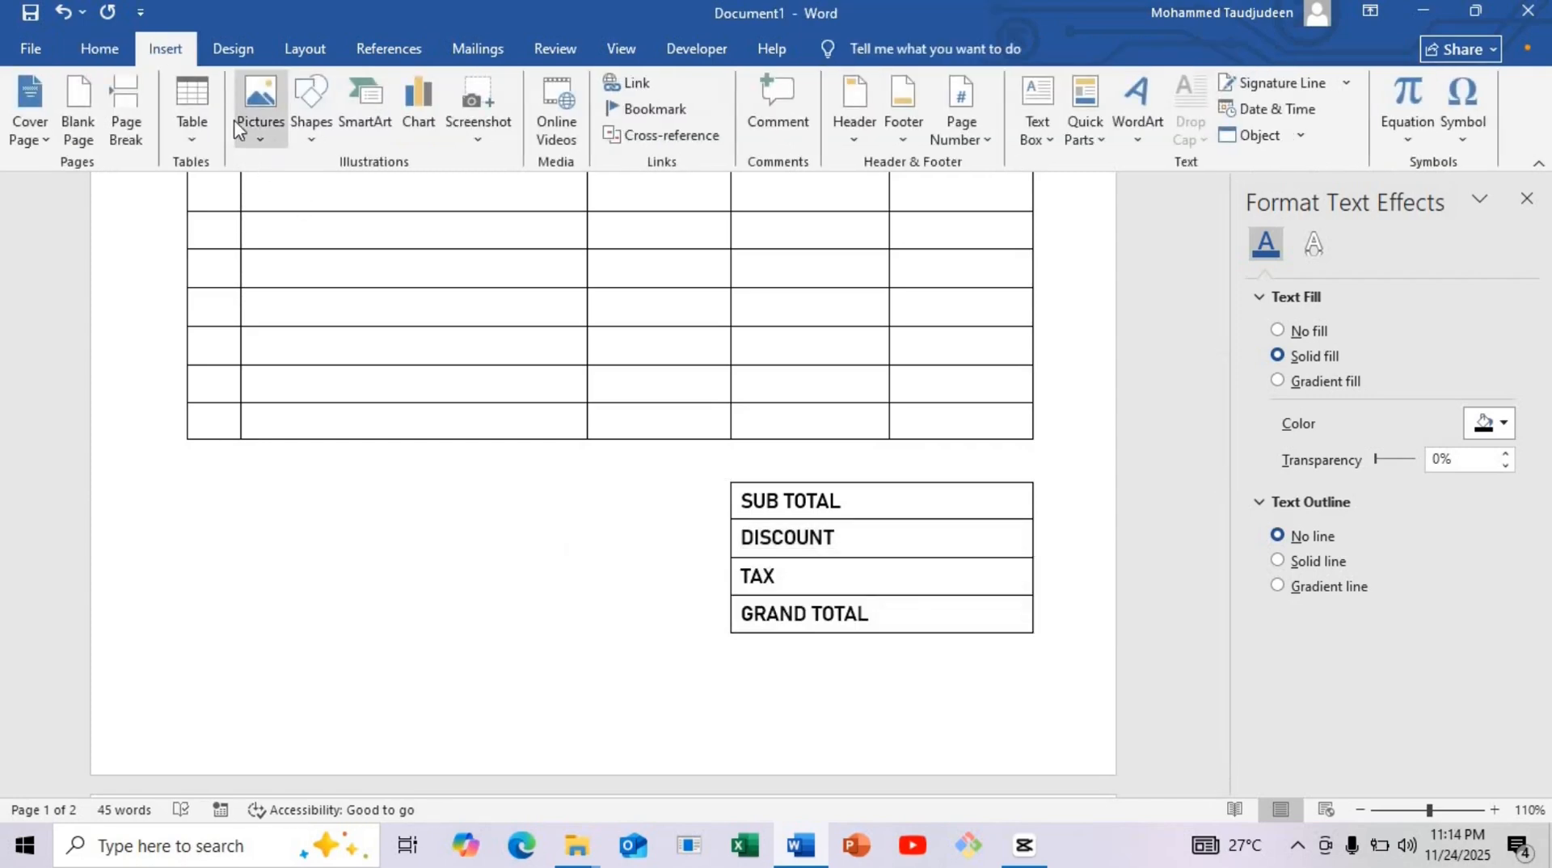
pyautogui.click(309, 139)
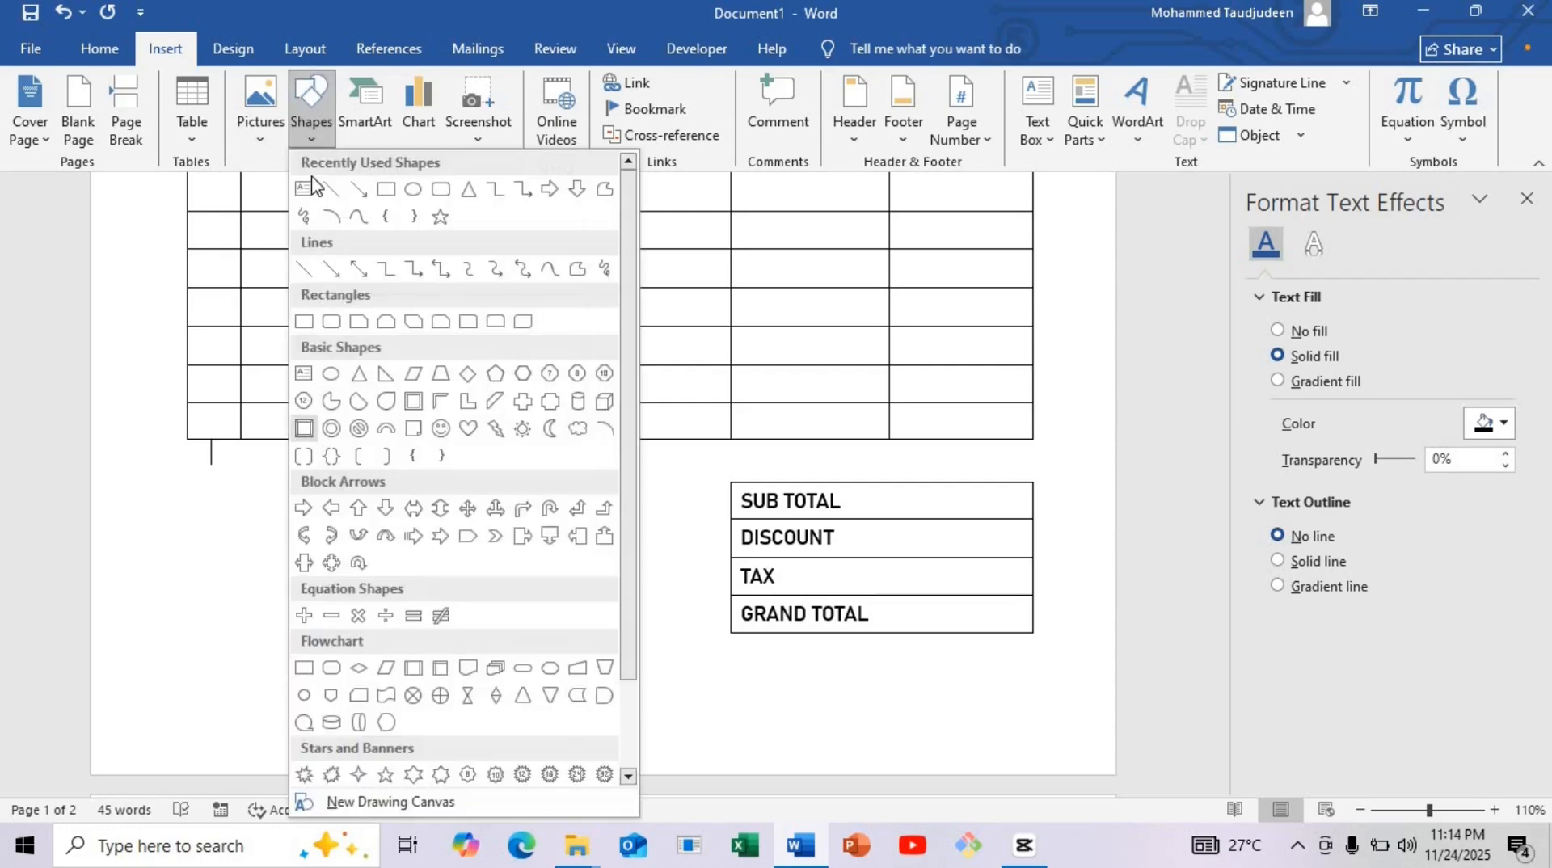
pyautogui.click(387, 190)
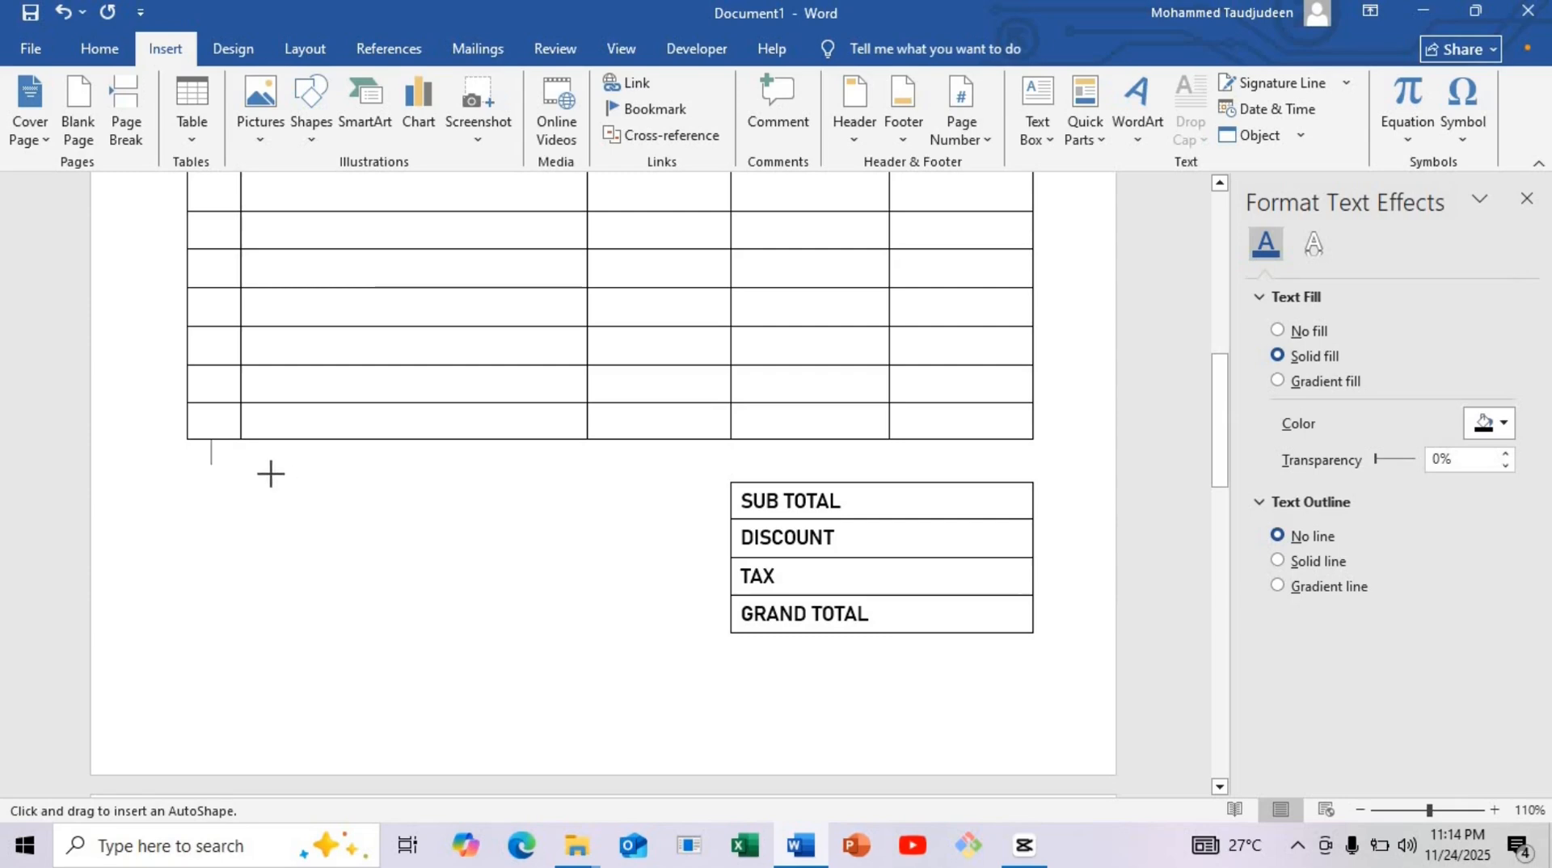
pyautogui.moveTo(269, 478); pyautogui.dragTo(713, 632)
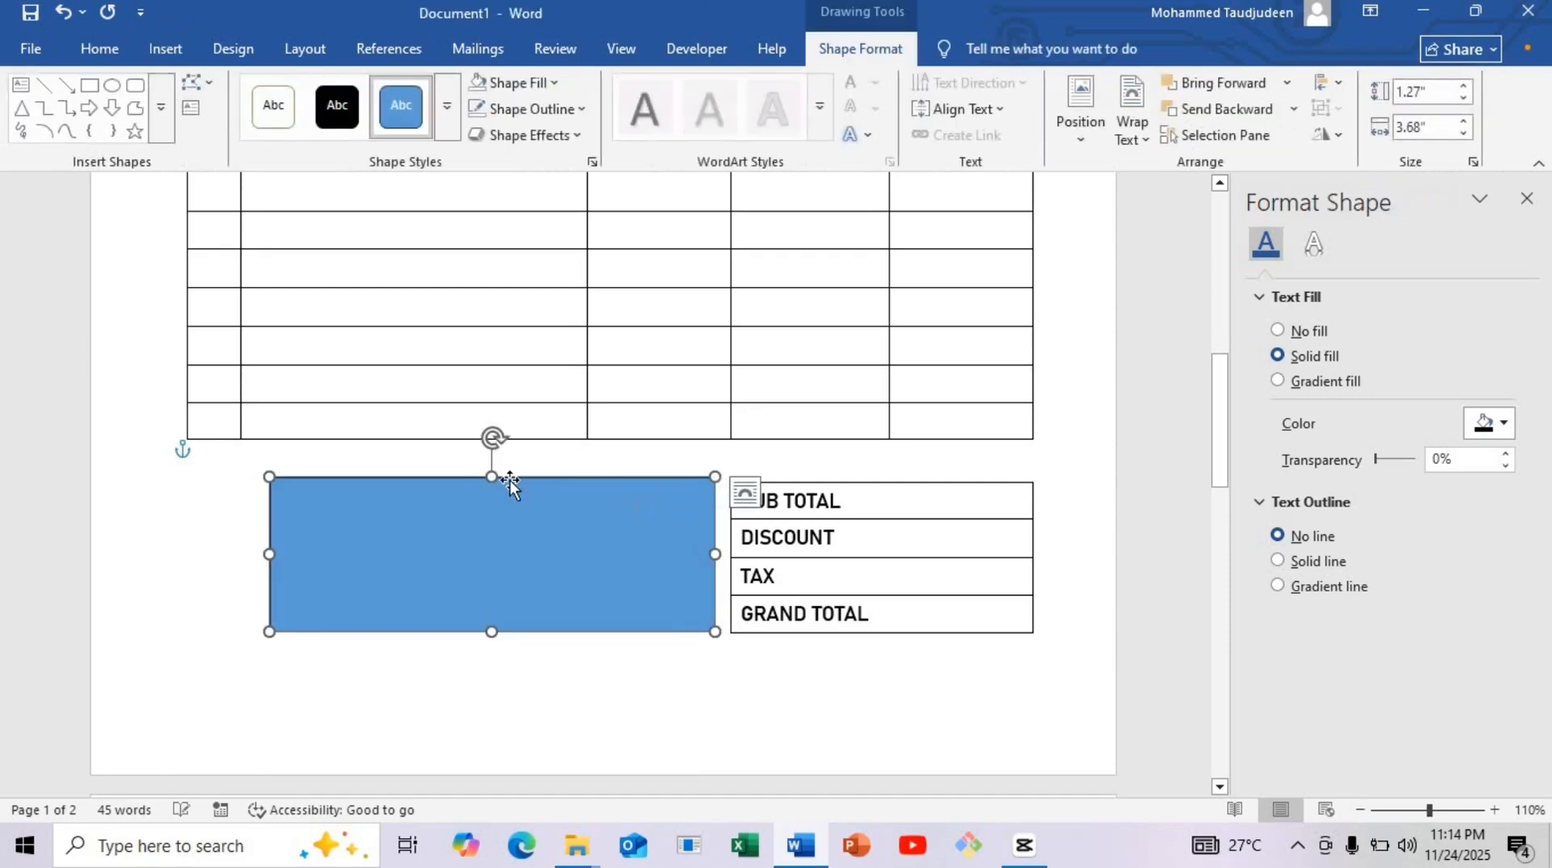
pyautogui.moveTo(491, 477); pyautogui.dragTo(495, 482)
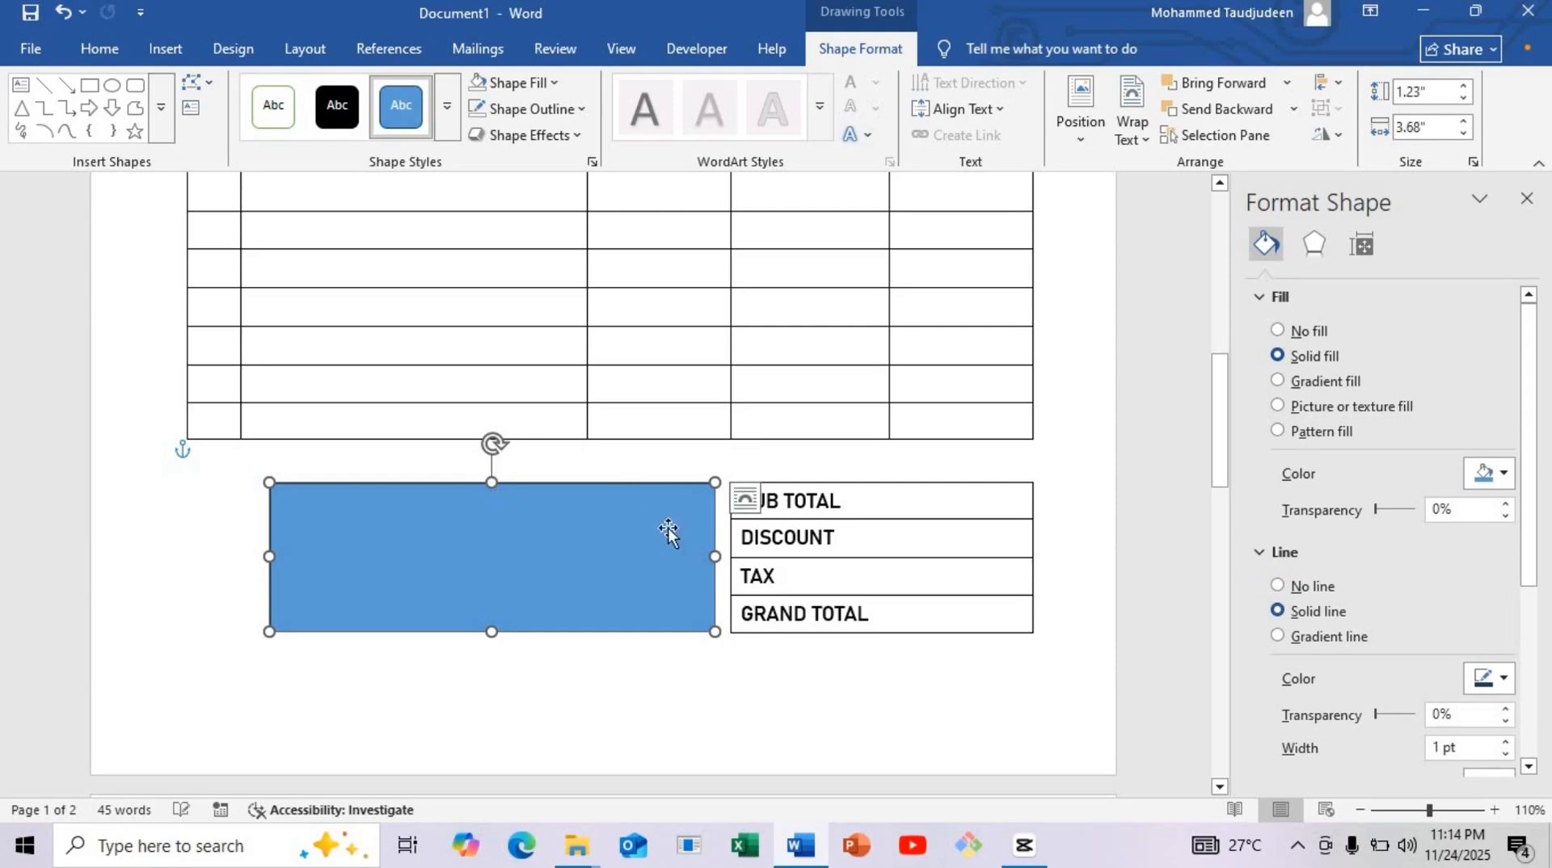
# Give the rectangle no fill and a black (Black, Text 1) outline.
pyautogui.click(1484, 475)
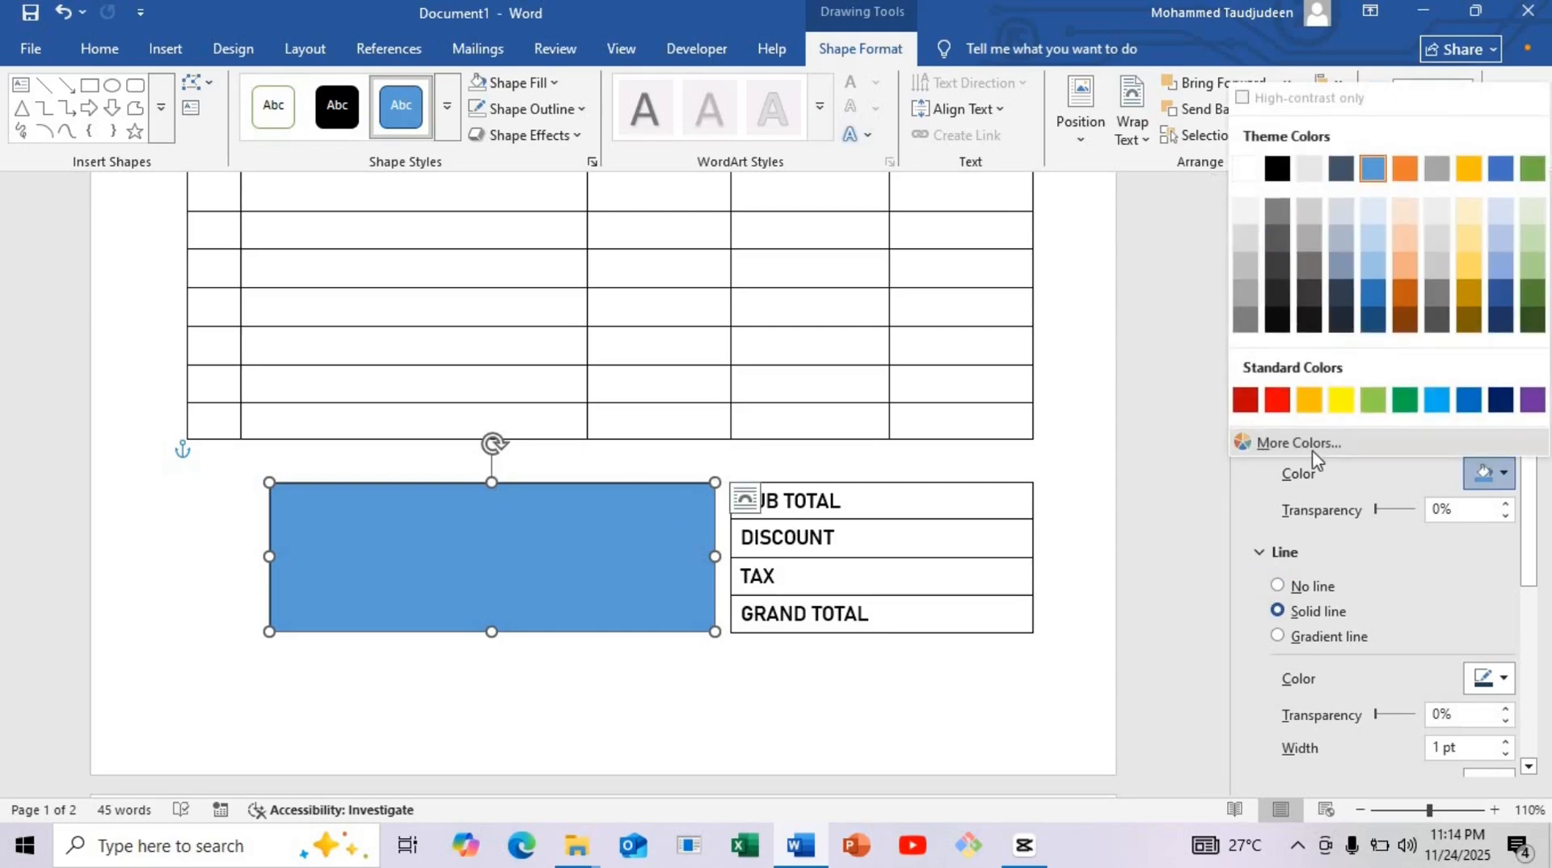
pyautogui.click(1244, 501)
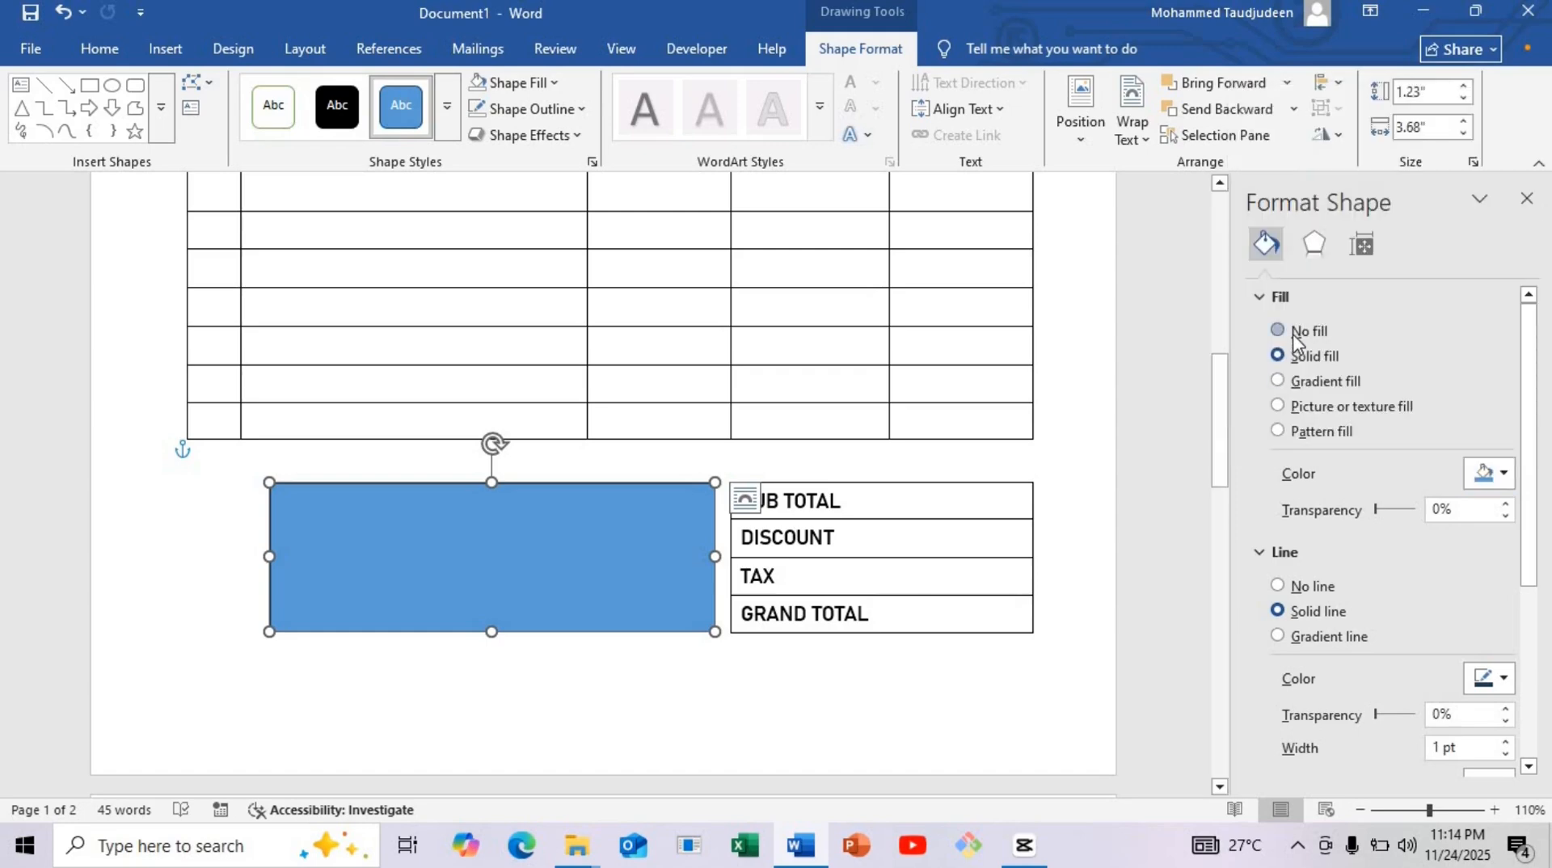
pyautogui.click(1294, 334)
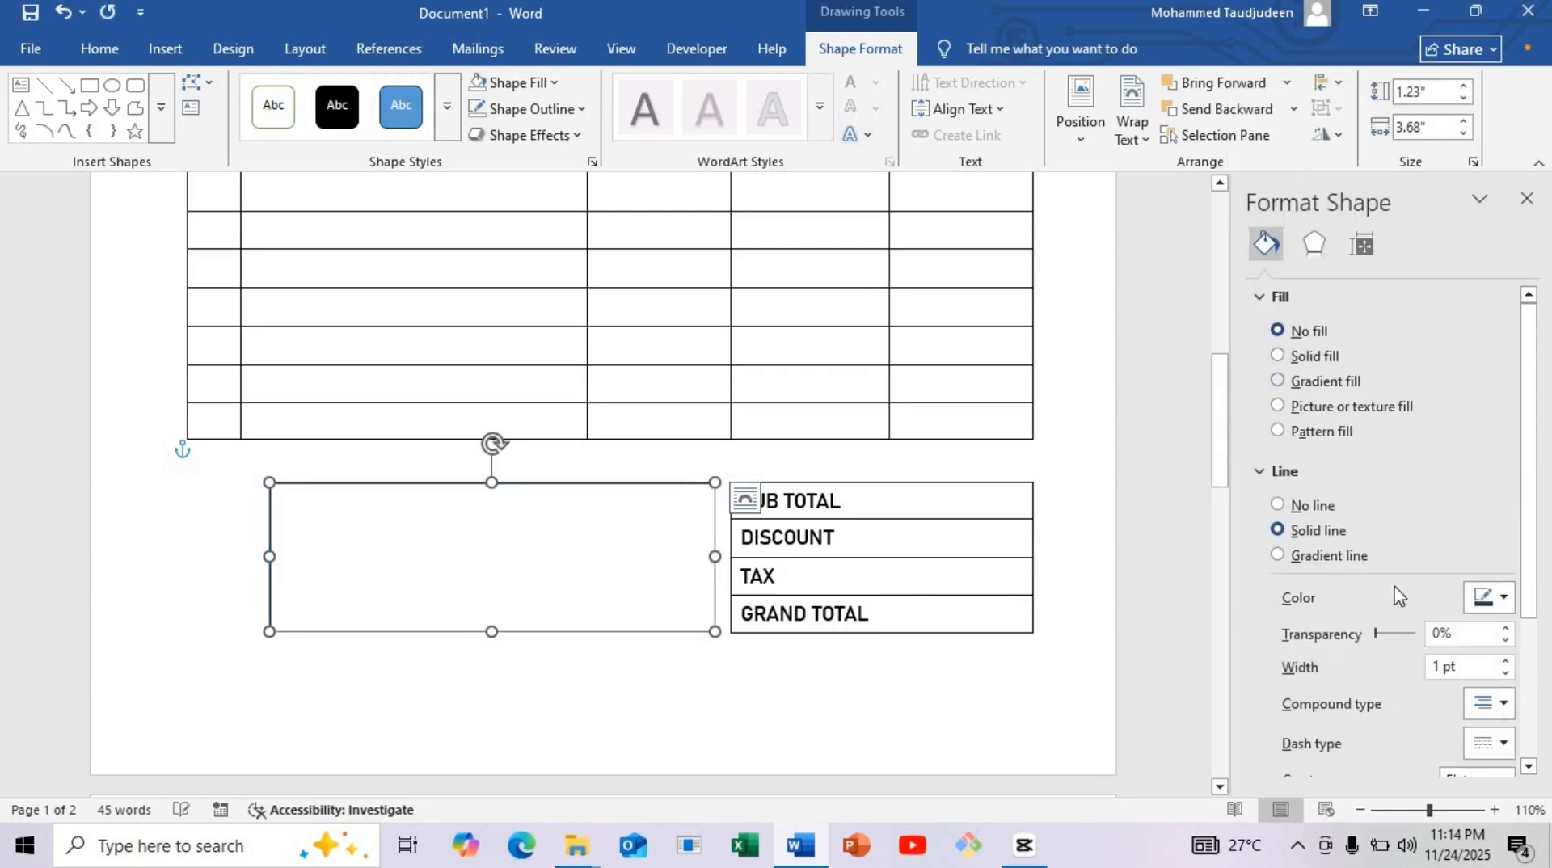
pyautogui.click(1488, 602)
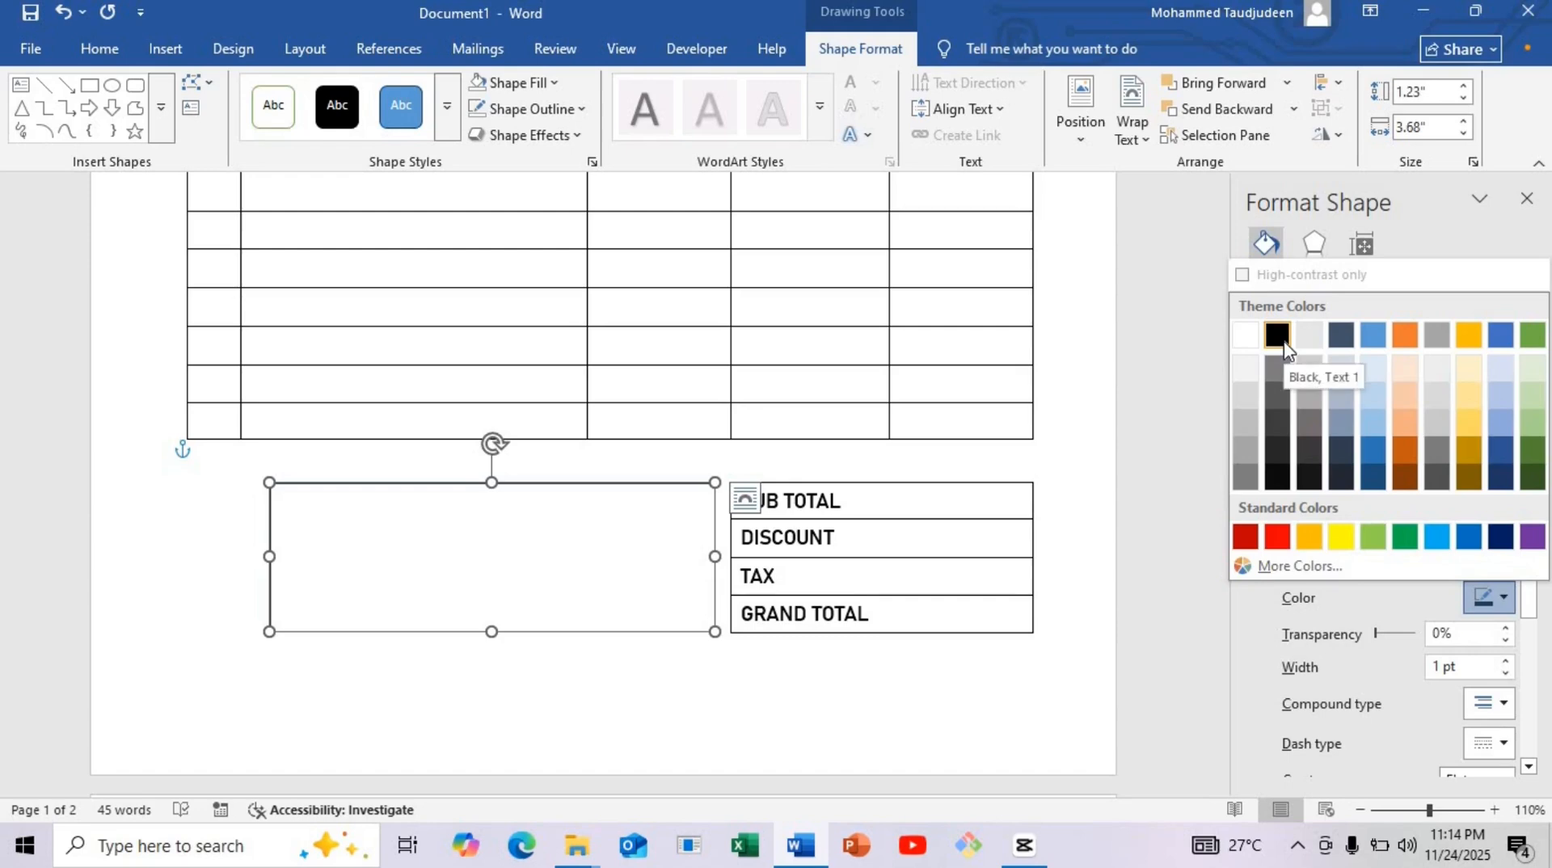
pyautogui.click(1284, 343)
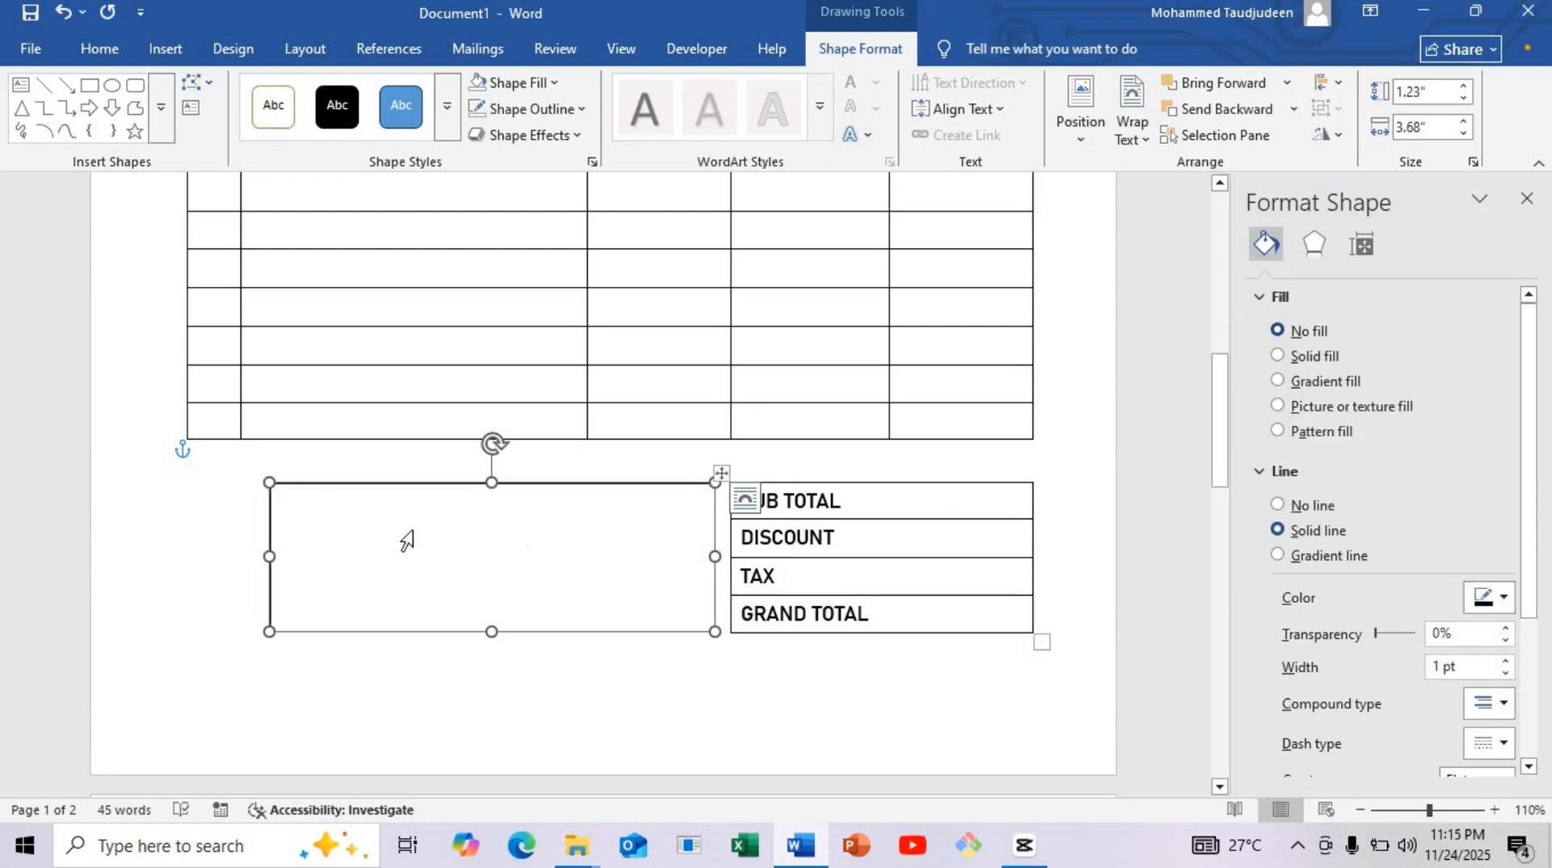
# Widen the rectangle to about 4.37" so its outer edge lines up with the item table, and deselect it.
pyautogui.moveTo(269, 559); pyautogui.dragTo(185, 555)
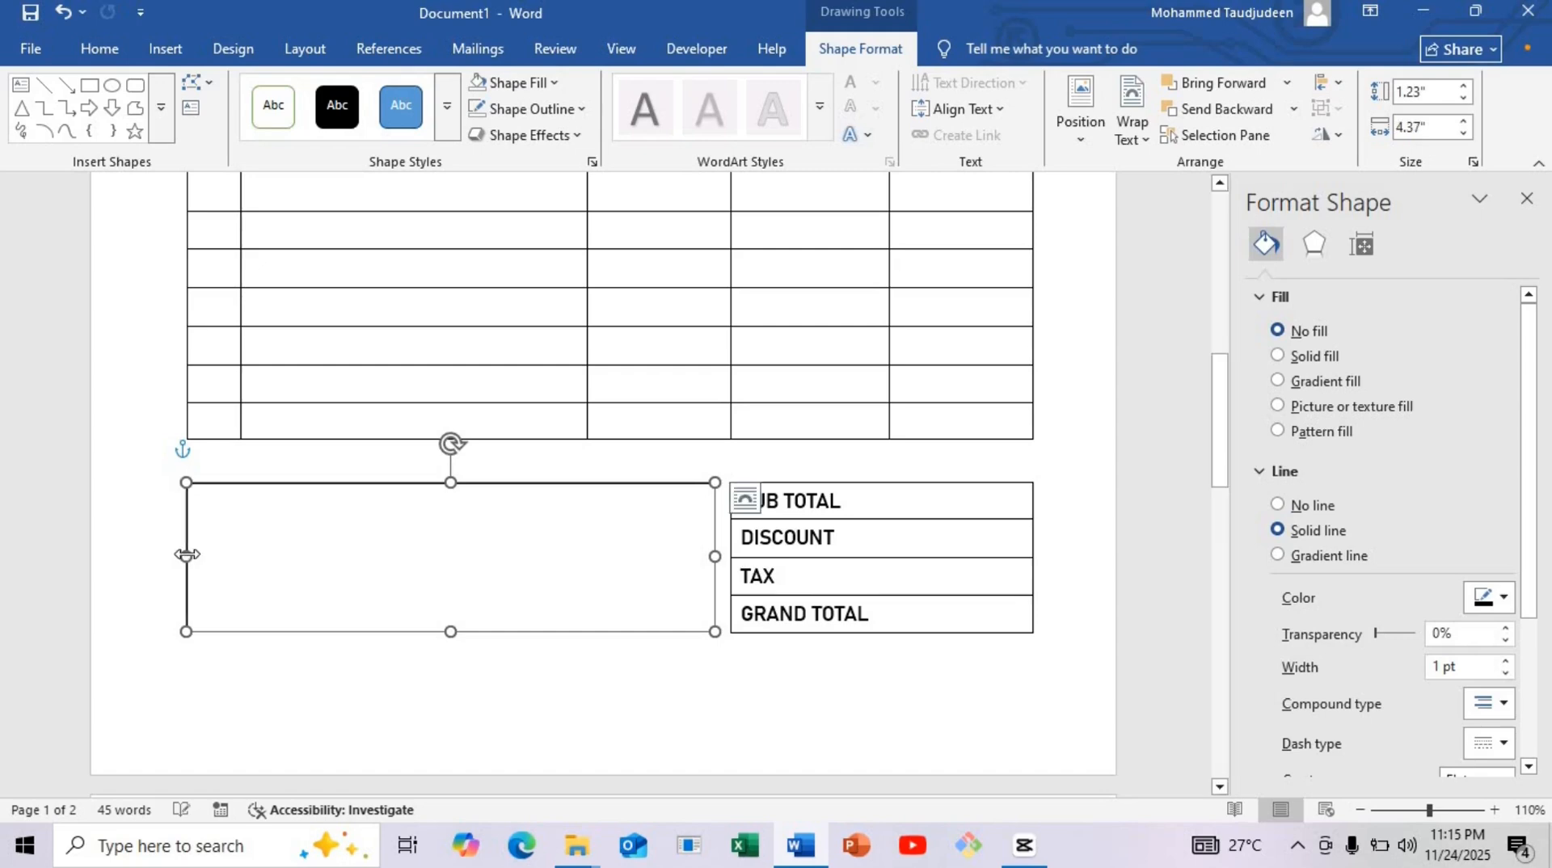
pyautogui.click(627, 677)
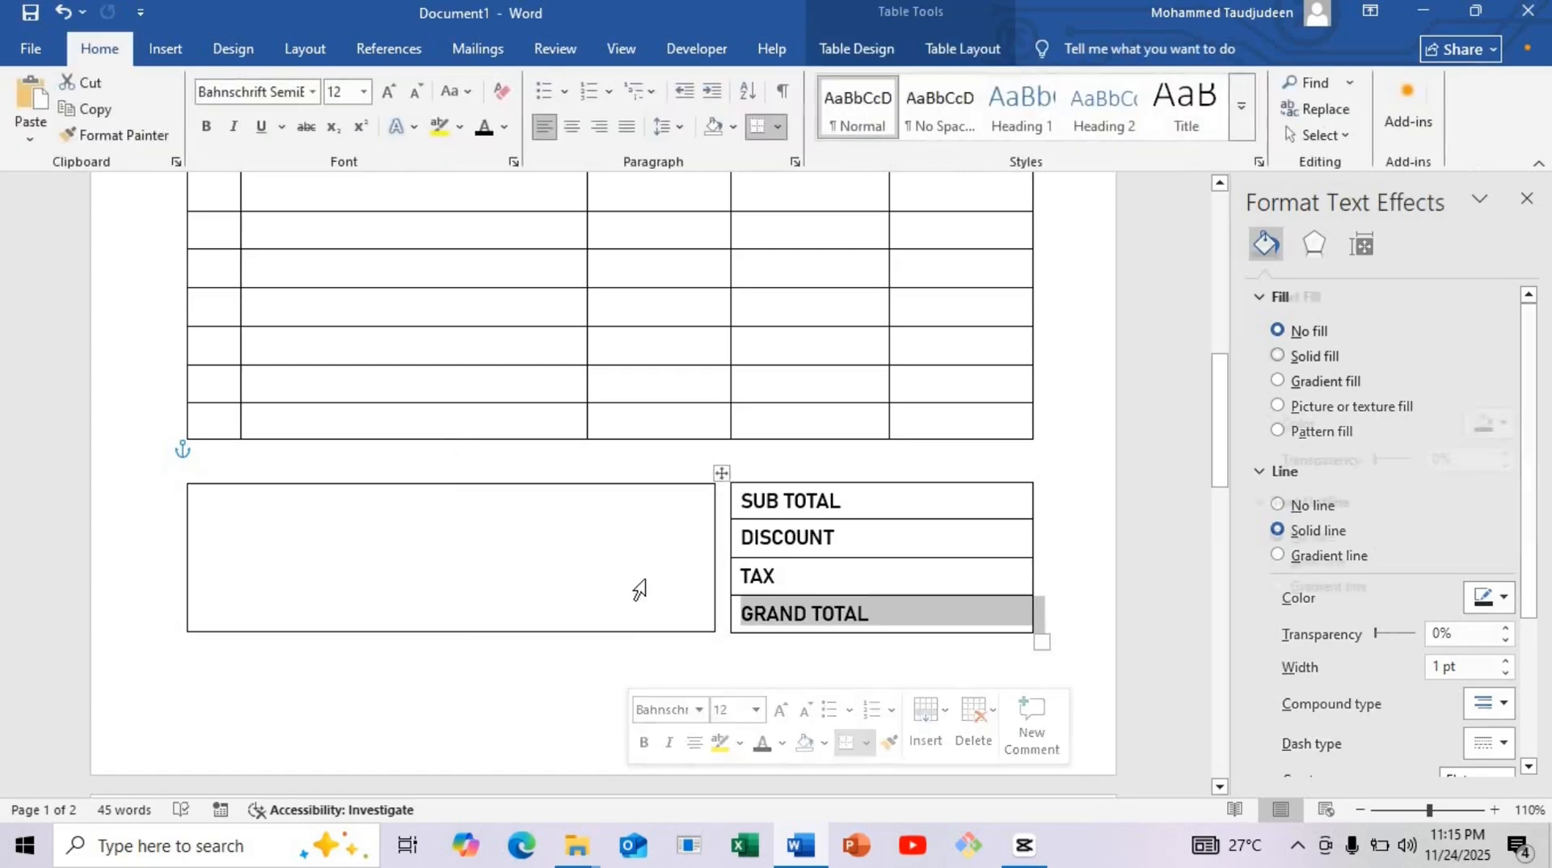
pyautogui.click(732, 583)
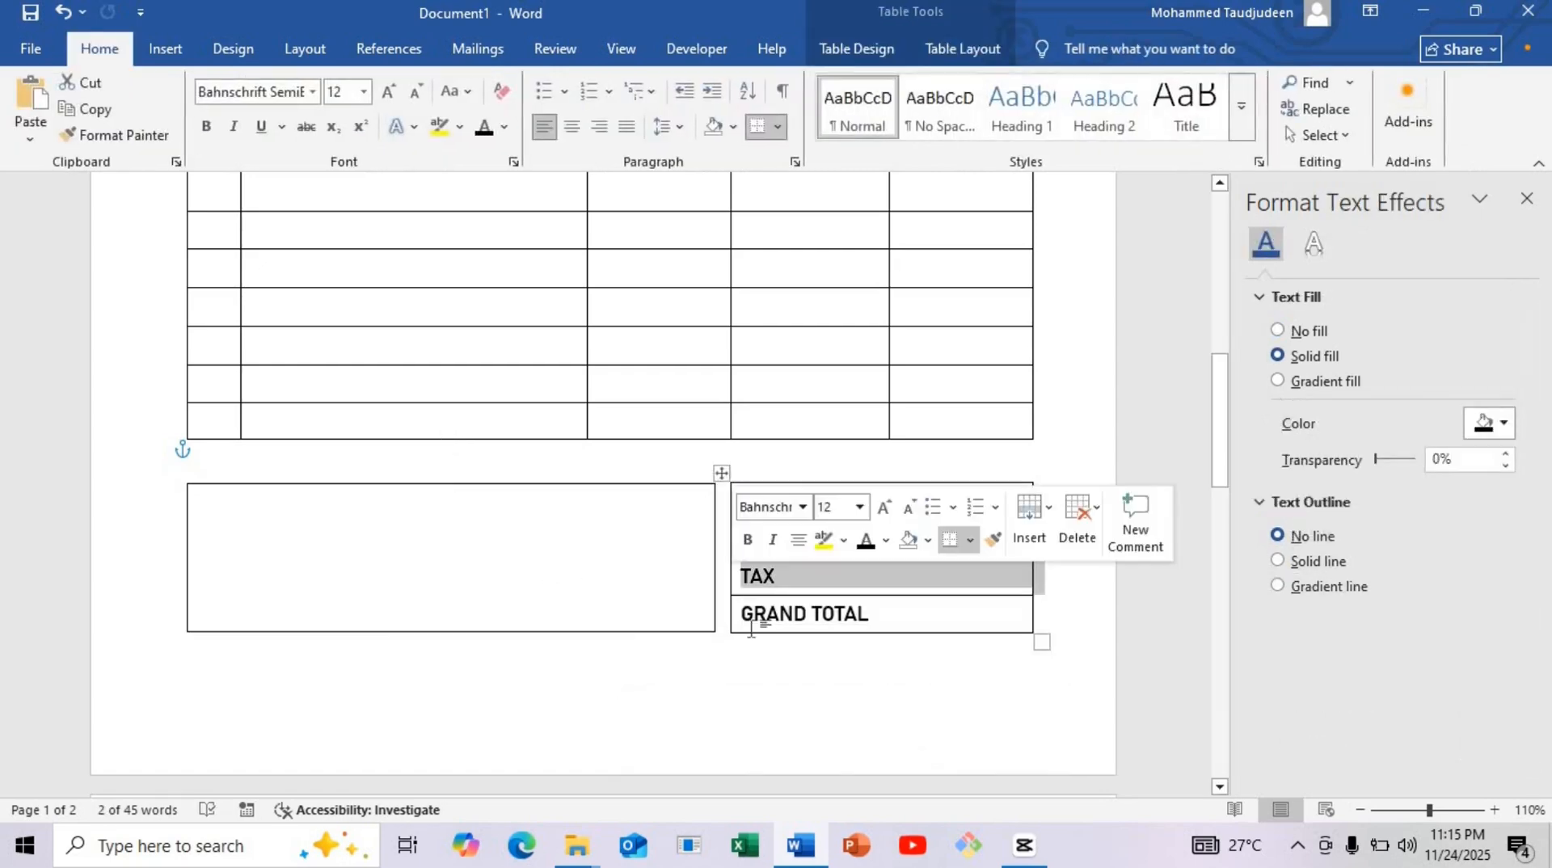
# Add the heading text "COMMENT OR SPECIAL NOTE" inside the rectangle beside the summary table.
pyautogui.click(541, 502)
pyautogui.click(528, 484)
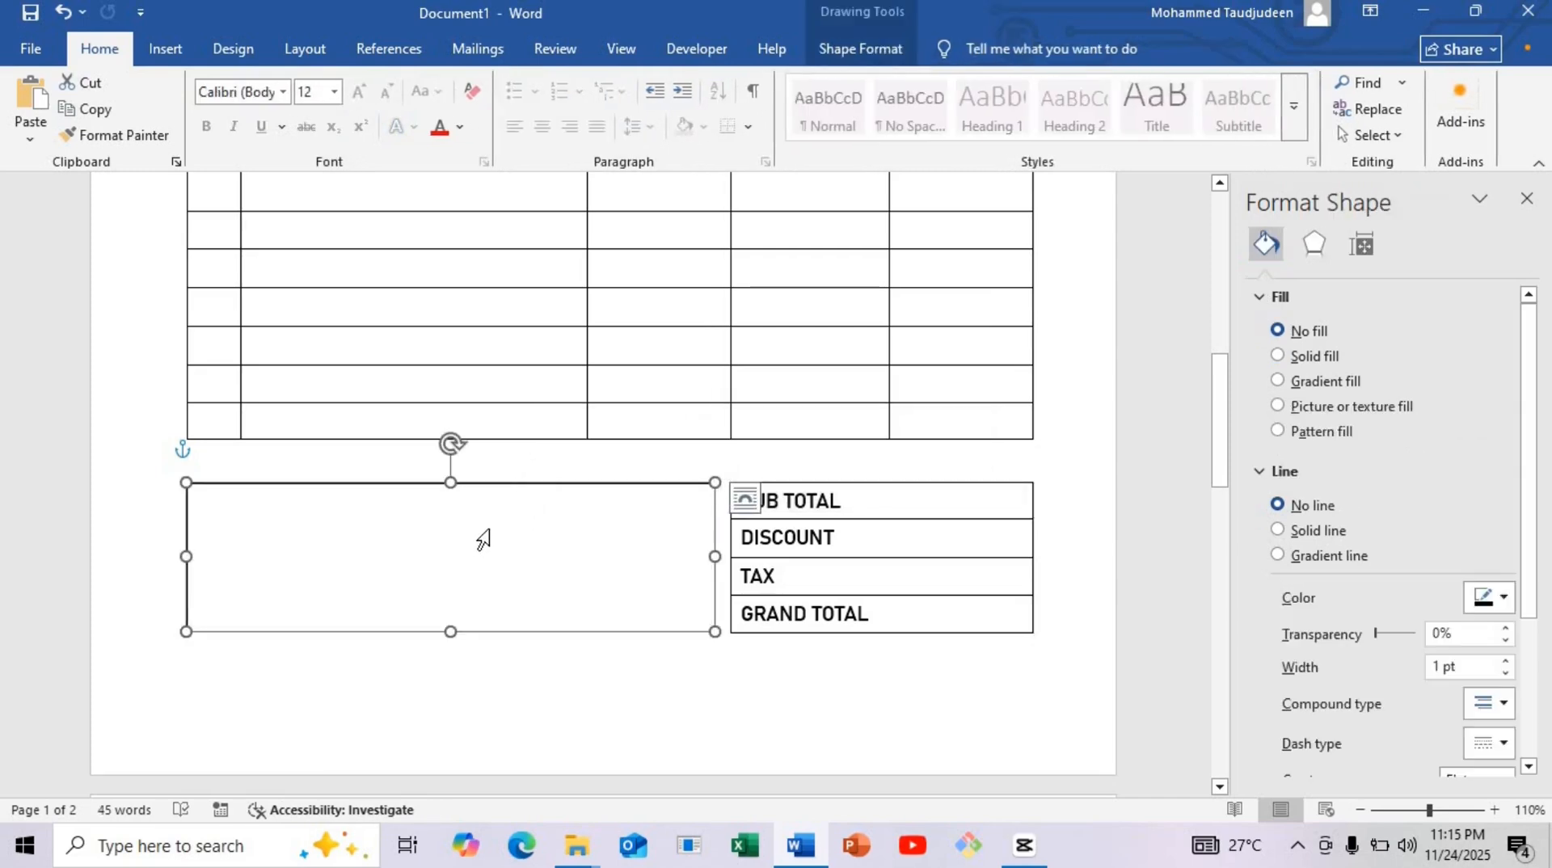
pyautogui.click(482, 539)
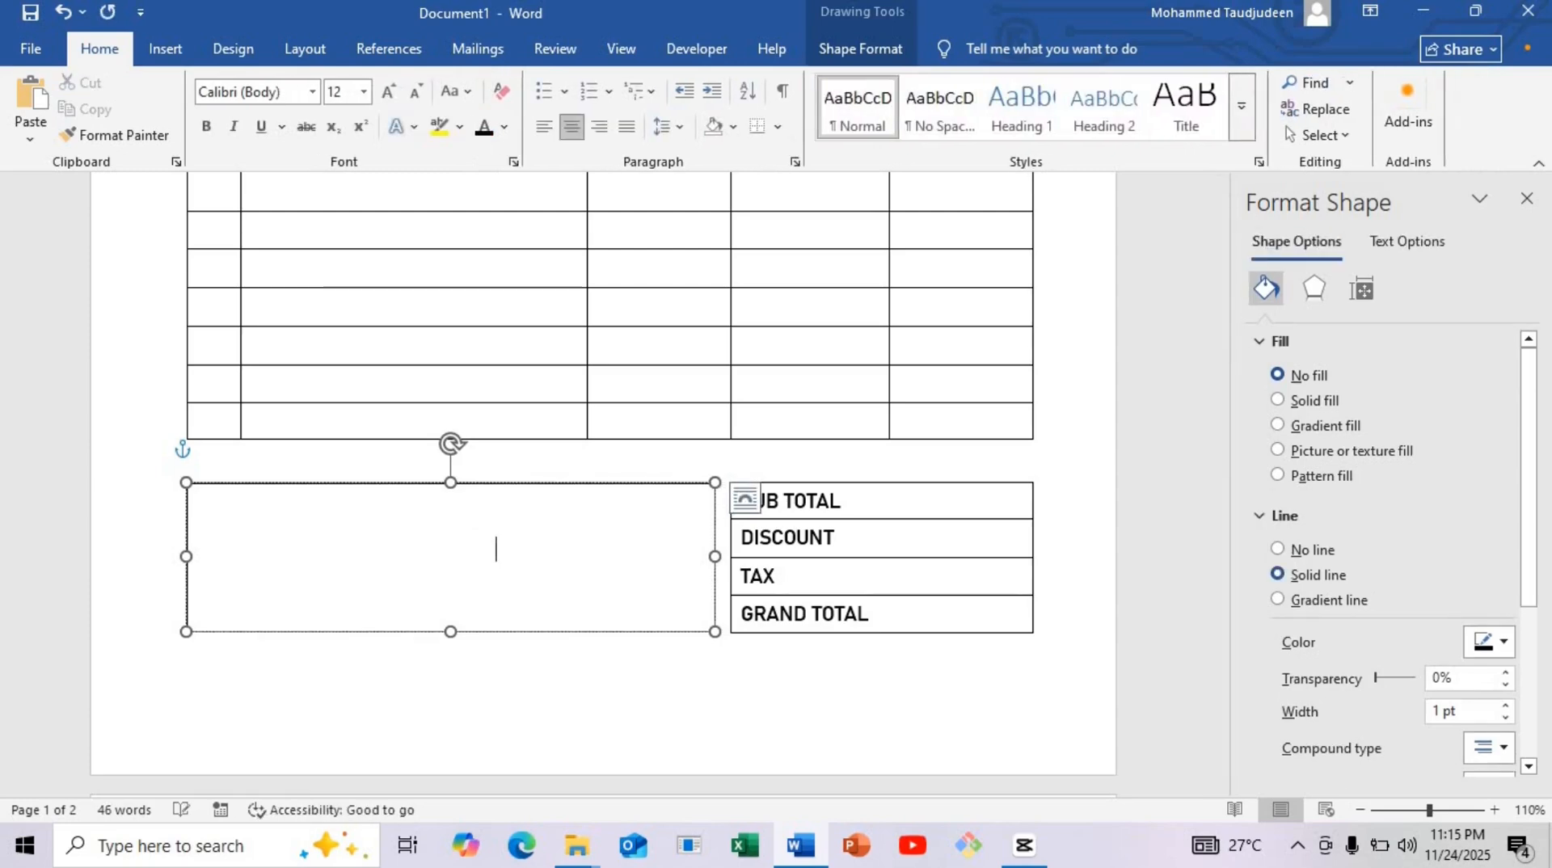
pyautogui.hotkey('ctrl', 'v')
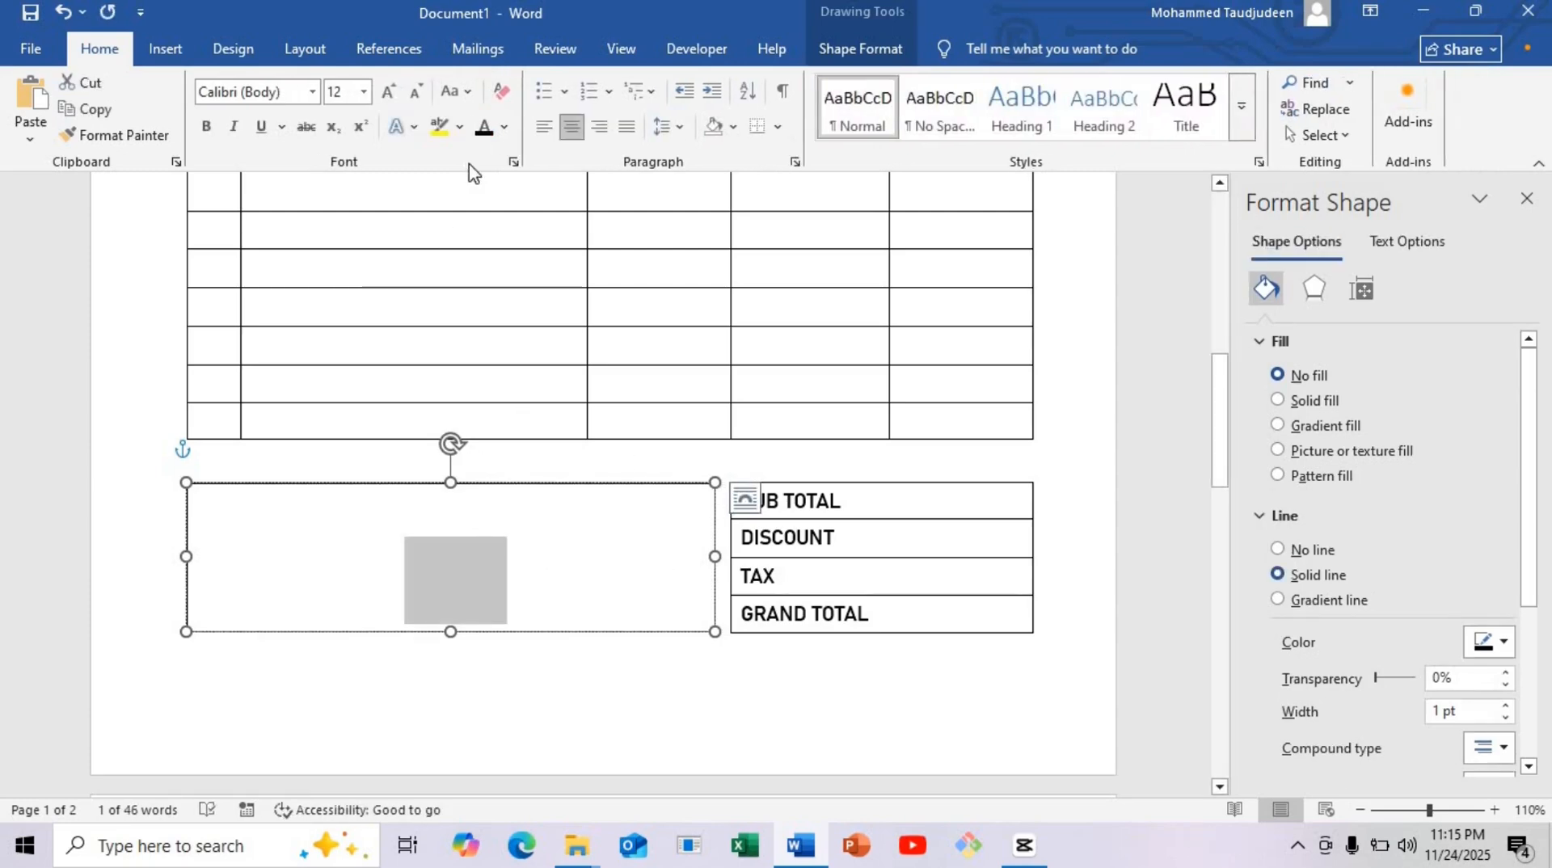
pyautogui.click(550, 564)
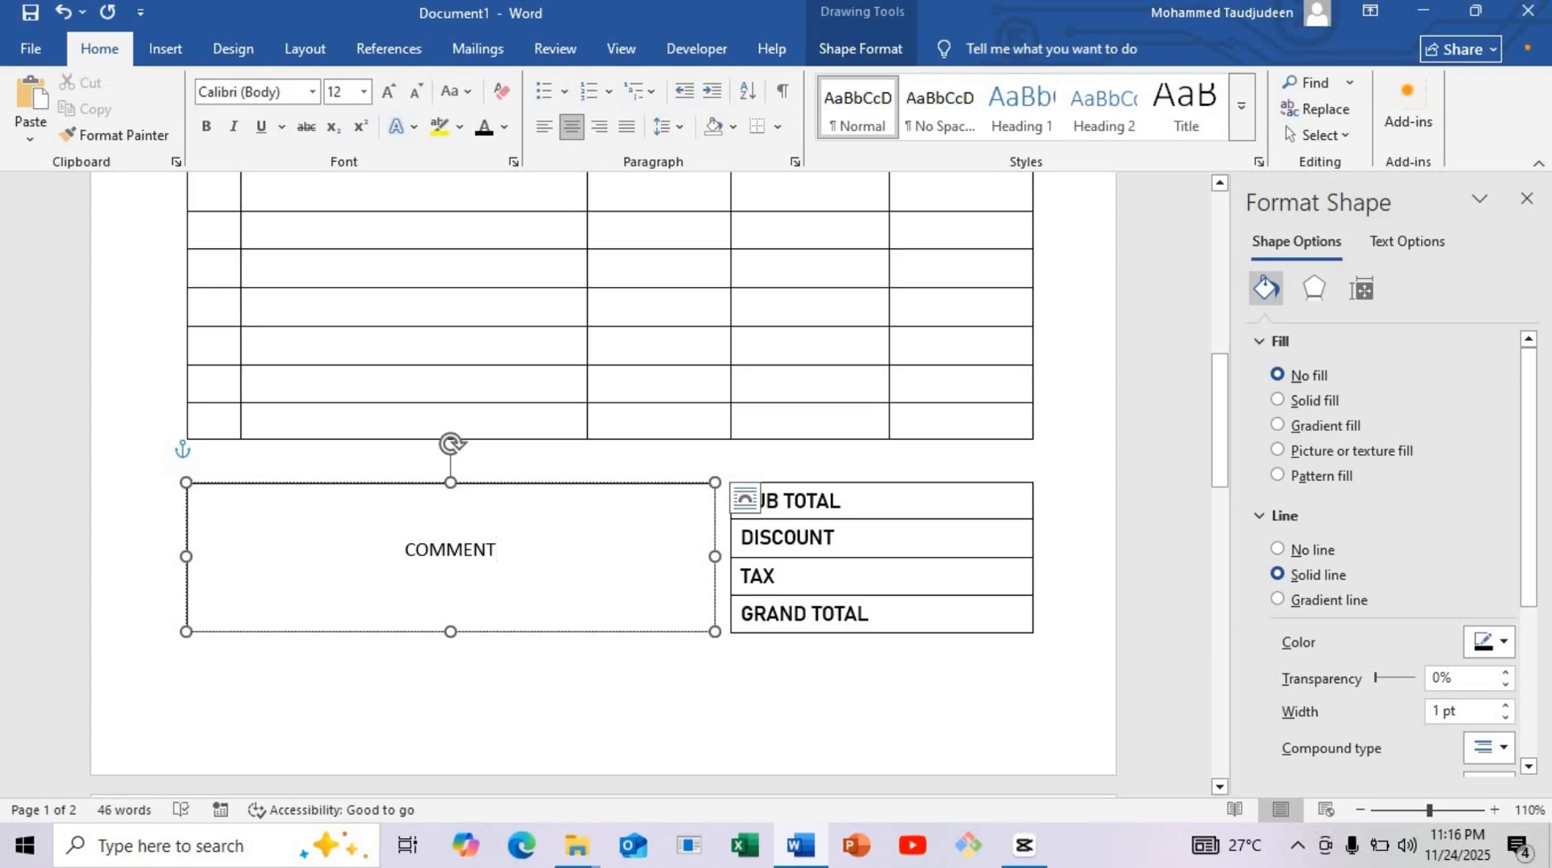
pyautogui.write('OR ')
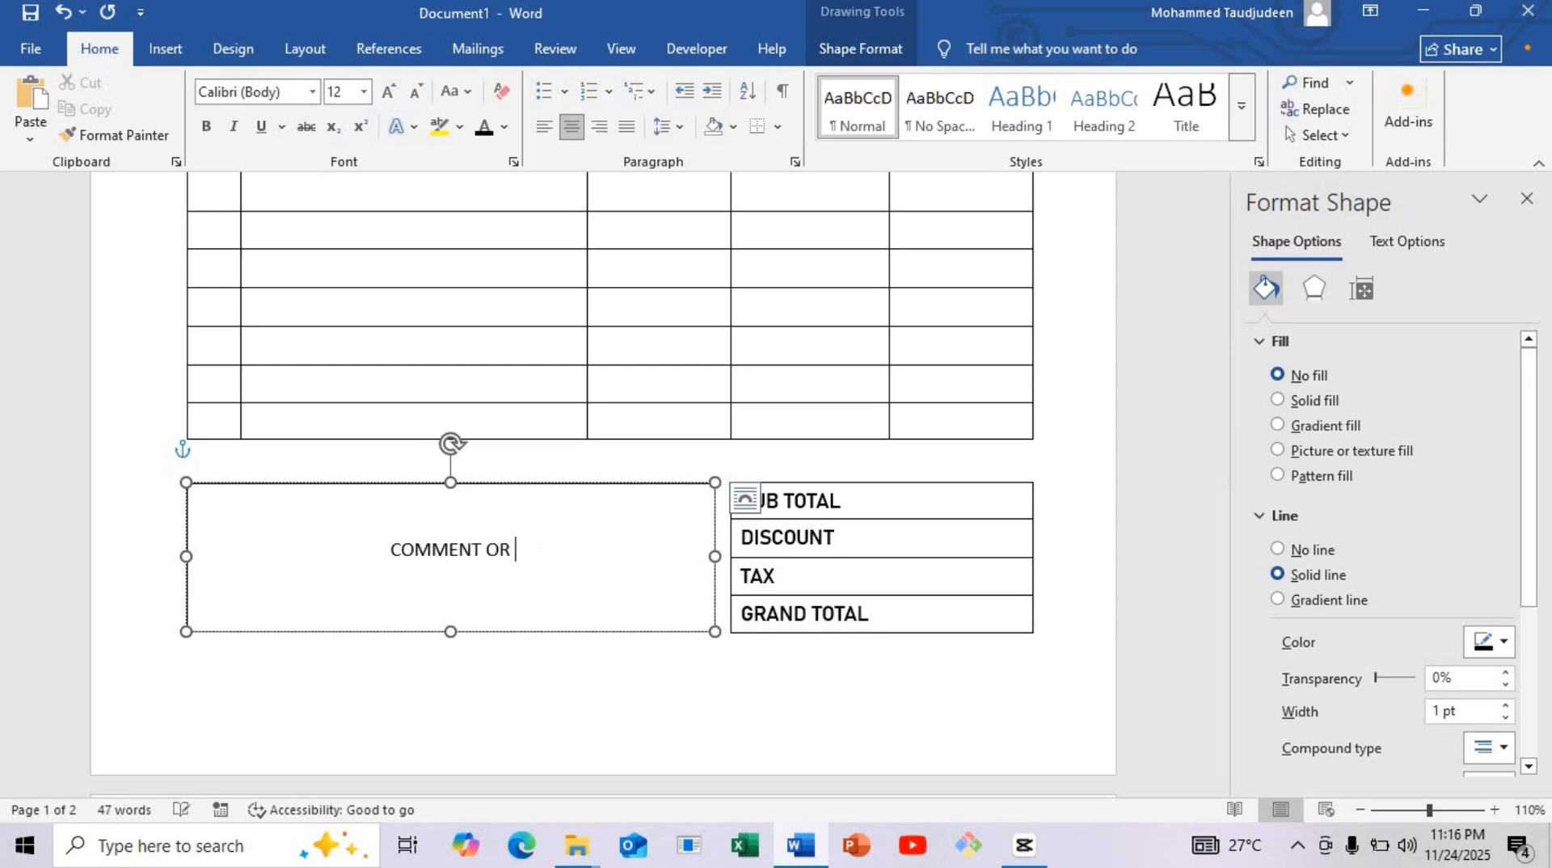
pyautogui.write('SPECIAL')
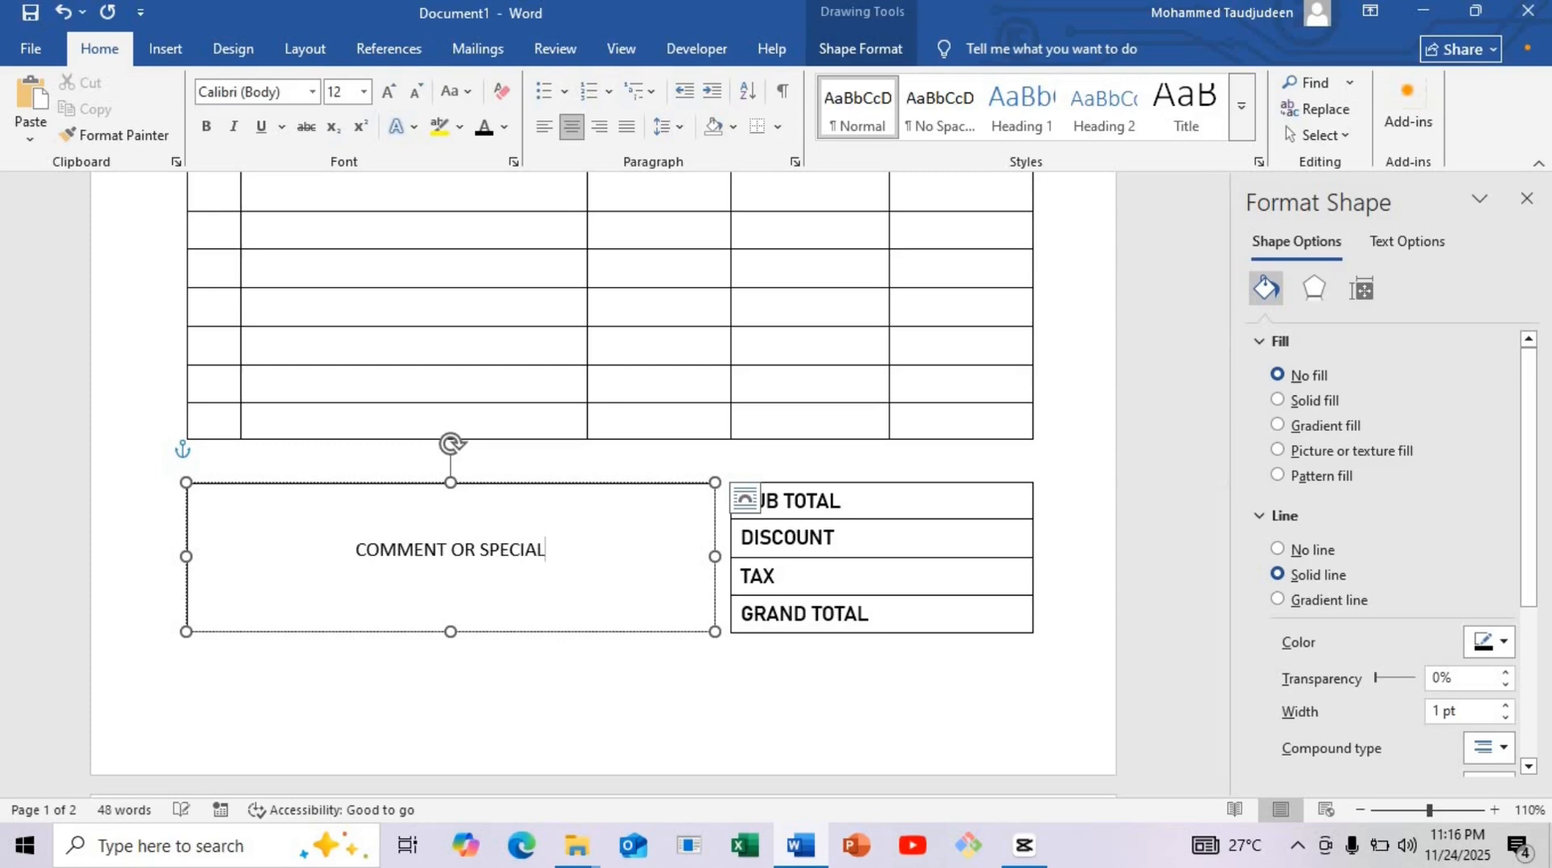
pyautogui.write(' NOTE')
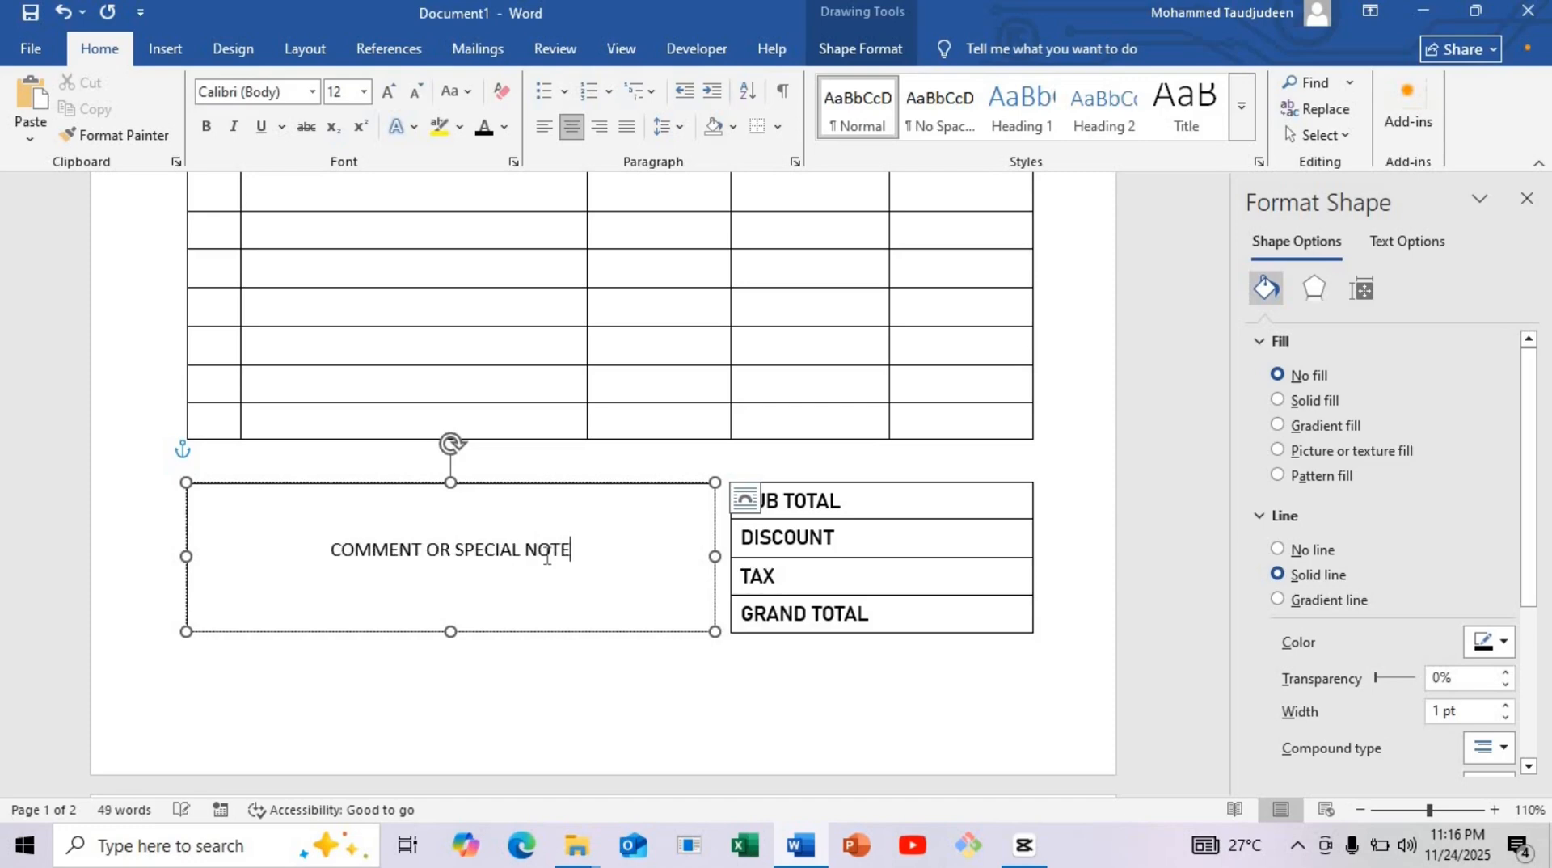
# Add two blank lines below the heading in the rectangle and left-align all of its text.
pyautogui.click(752, 498)
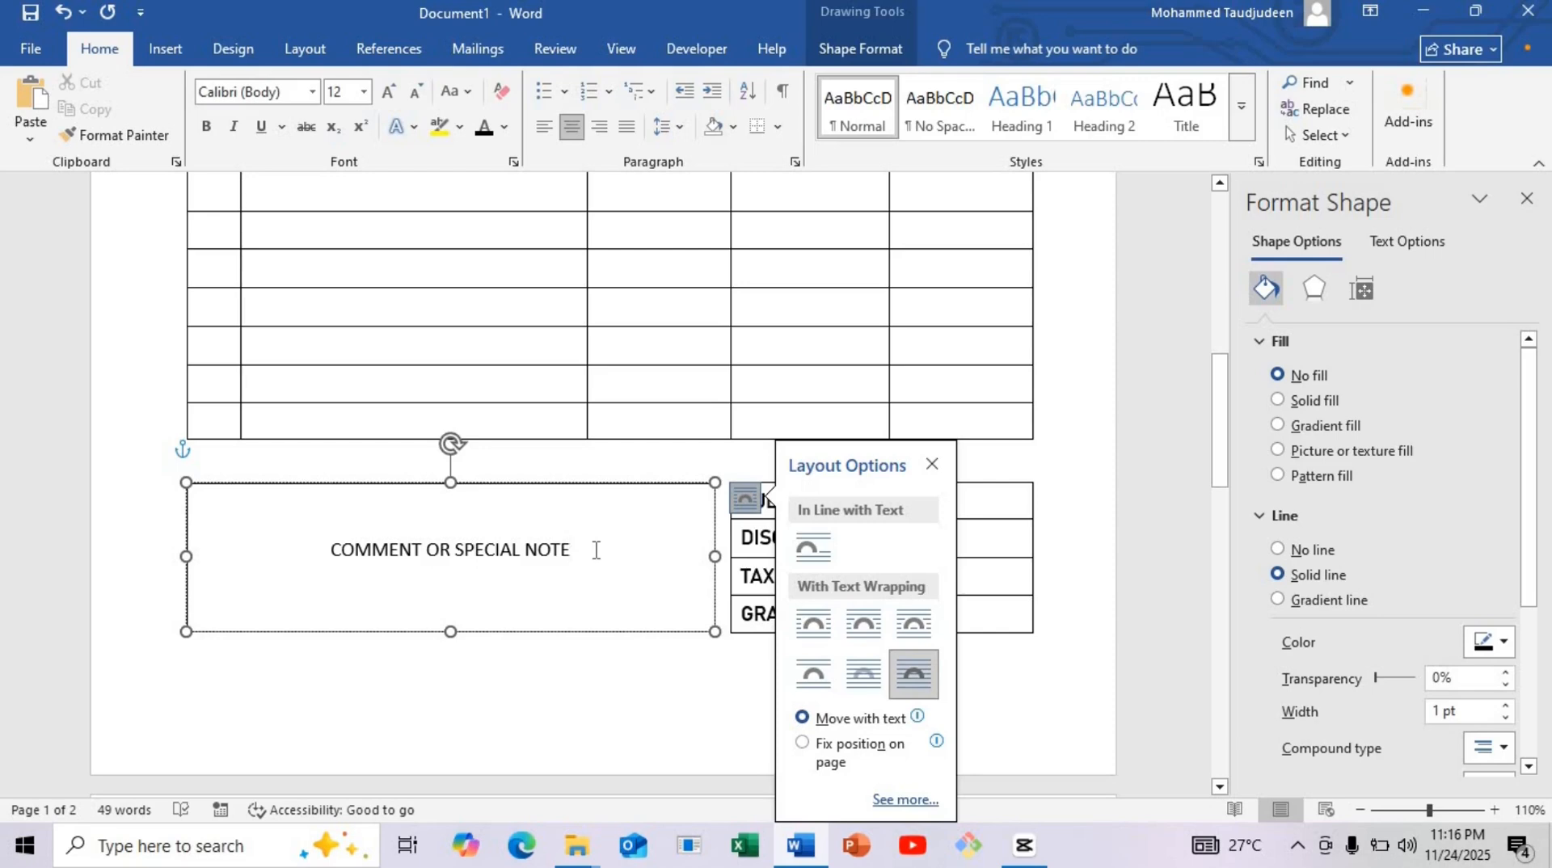
pyautogui.press('Return')
pyautogui.press('Return')
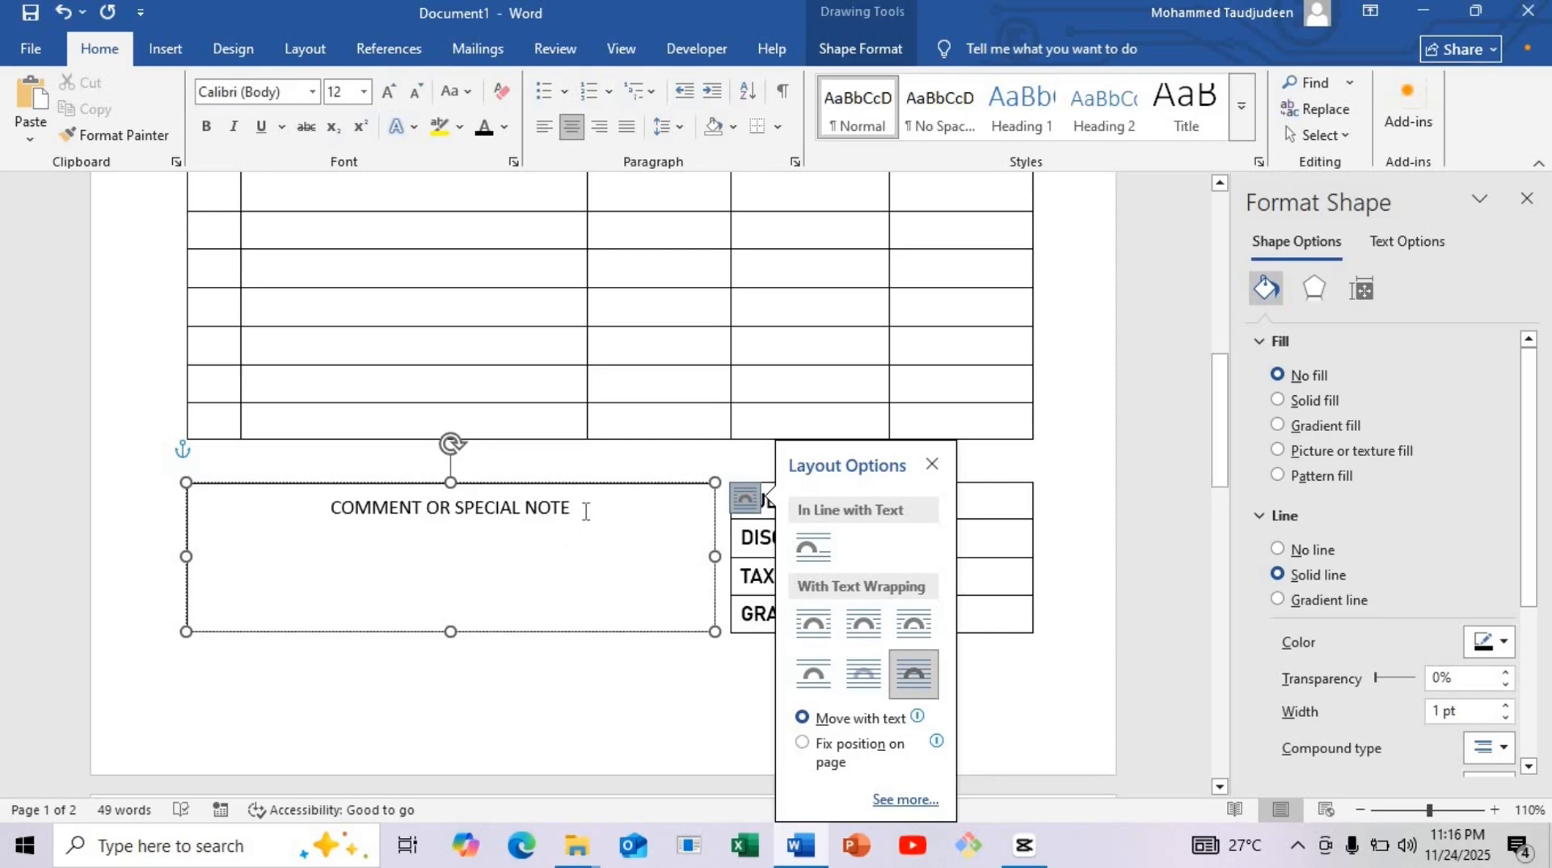
pyautogui.hotkey('ctrl', 'a')
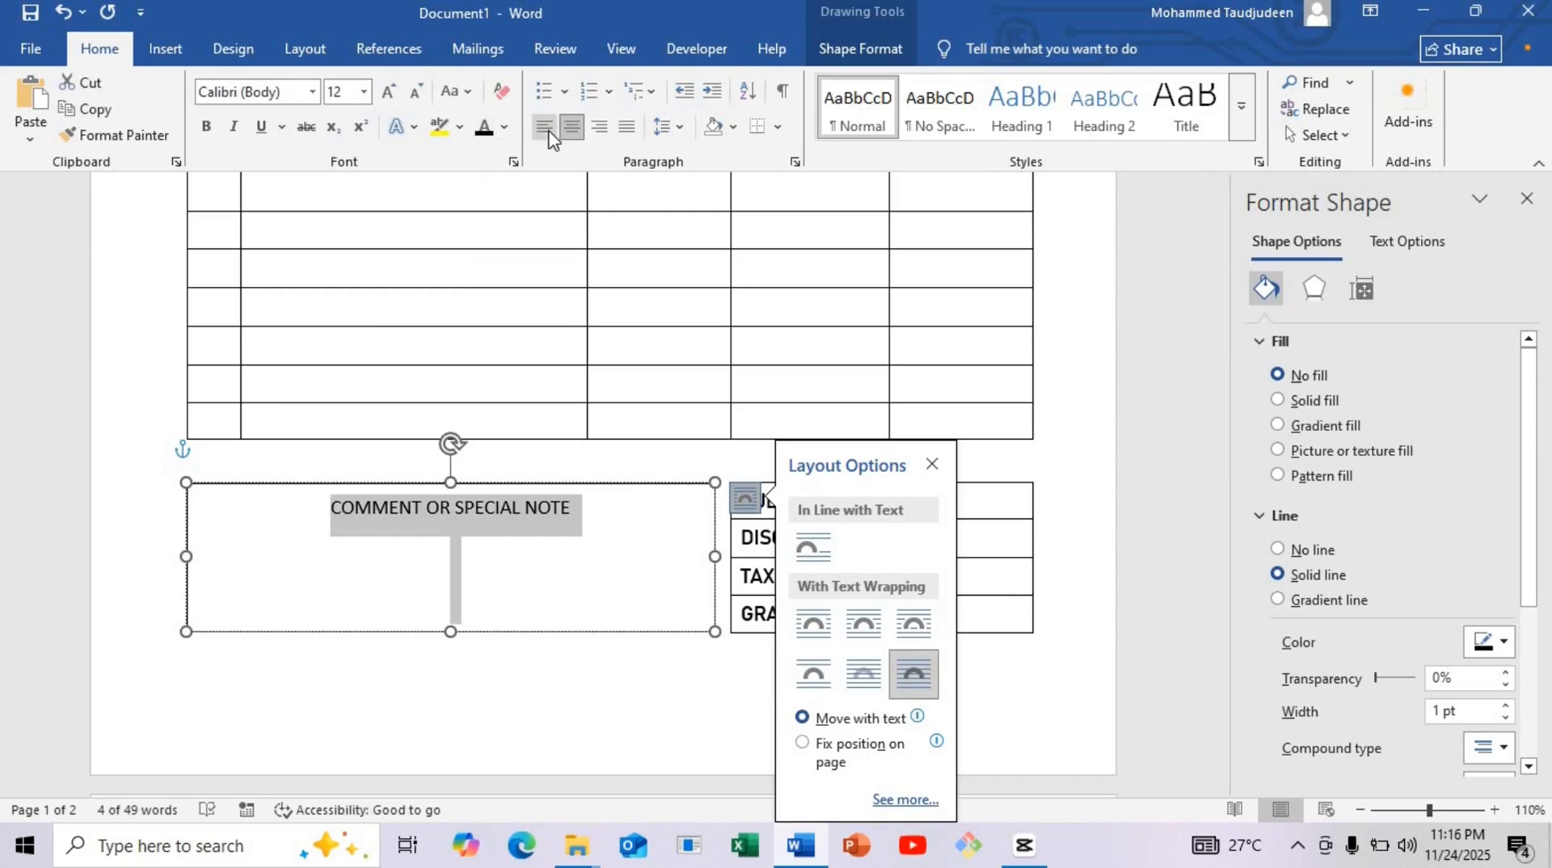
pyautogui.click(549, 132)
# Change the font of the "COMMENT OR SPECIAL NOTE" heading to Arial Rounded MT Bold and leave the text box.
pyautogui.click(353, 509)
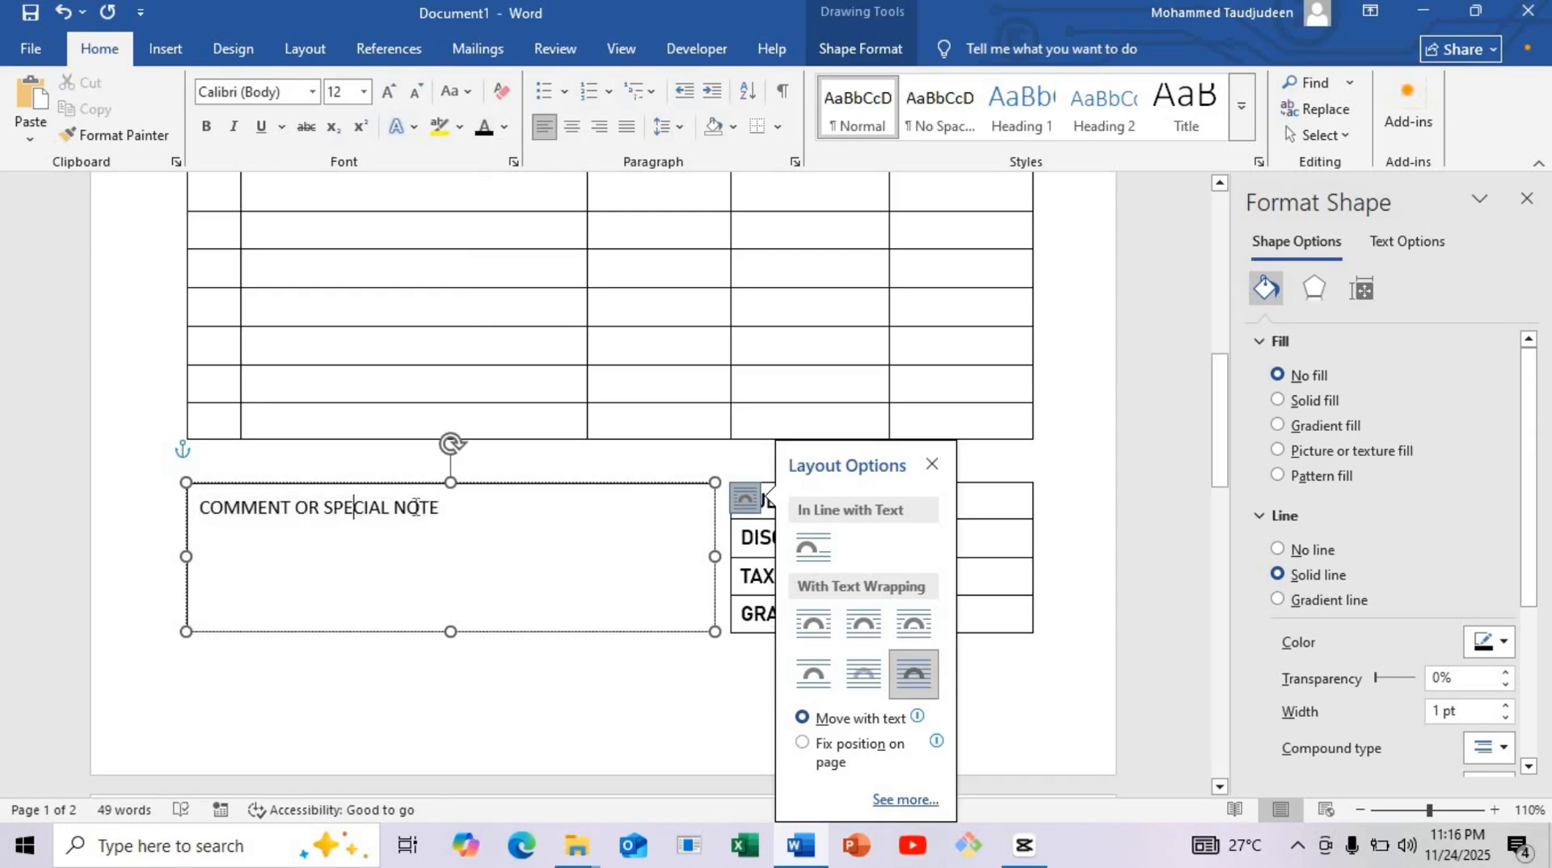
pyautogui.moveTo(439, 508); pyautogui.dragTo(197, 509)
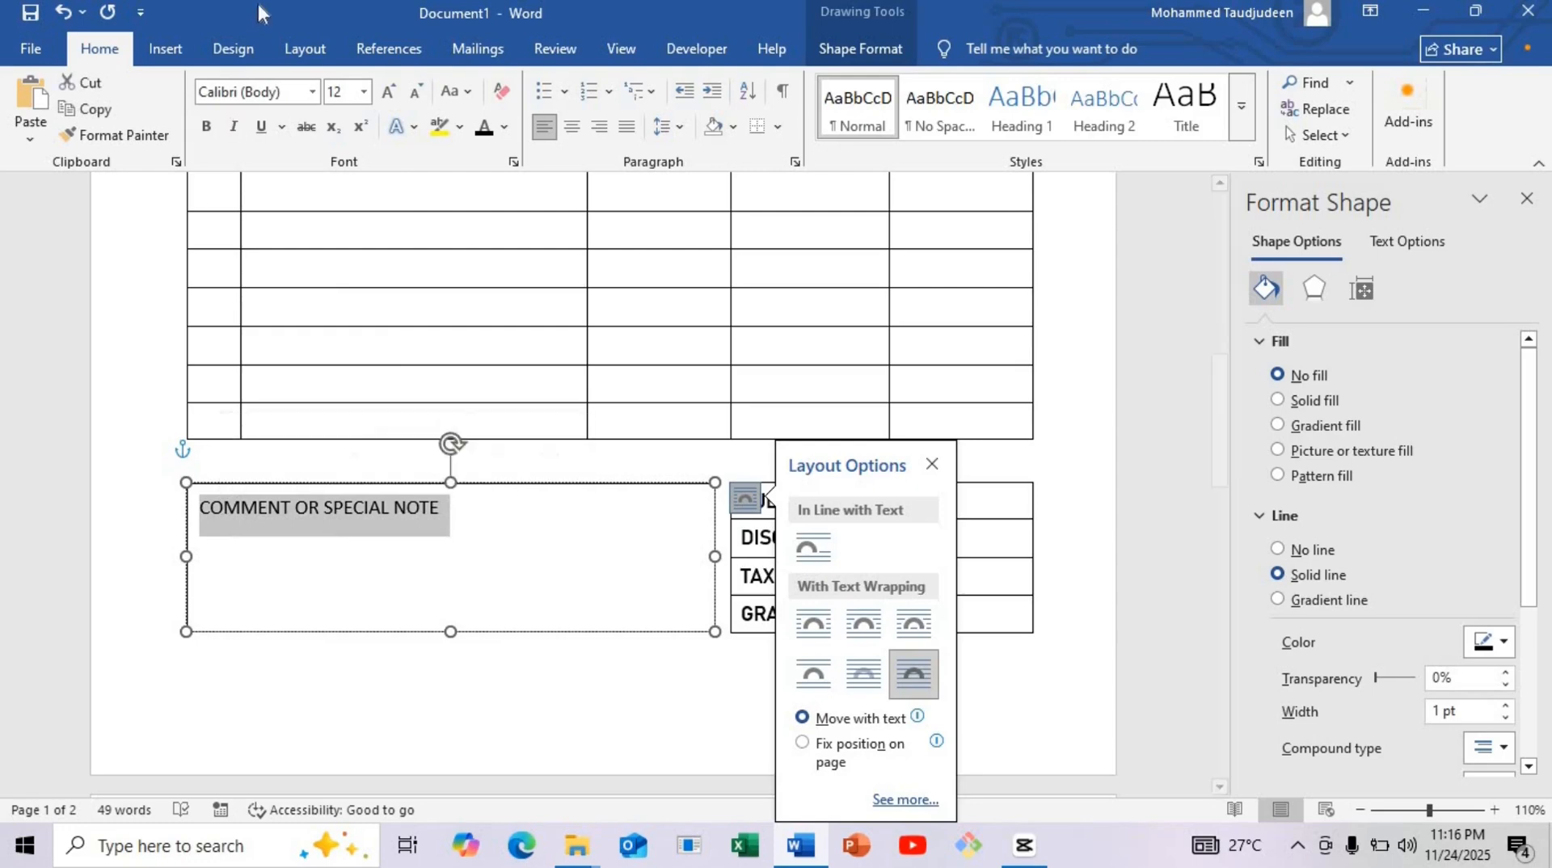
pyautogui.click(312, 94)
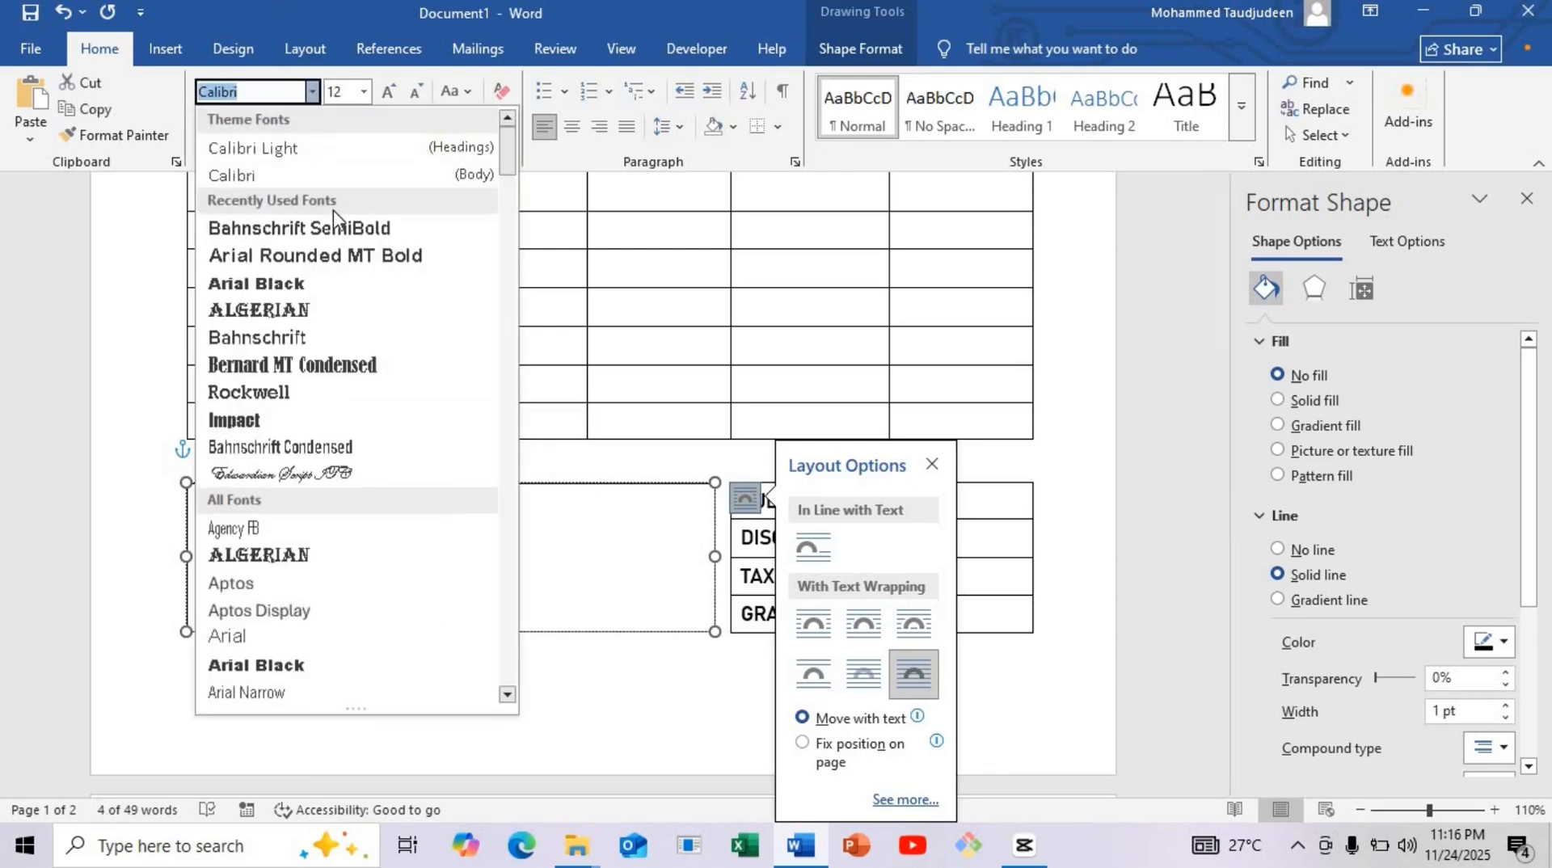
pyautogui.click(324, 258)
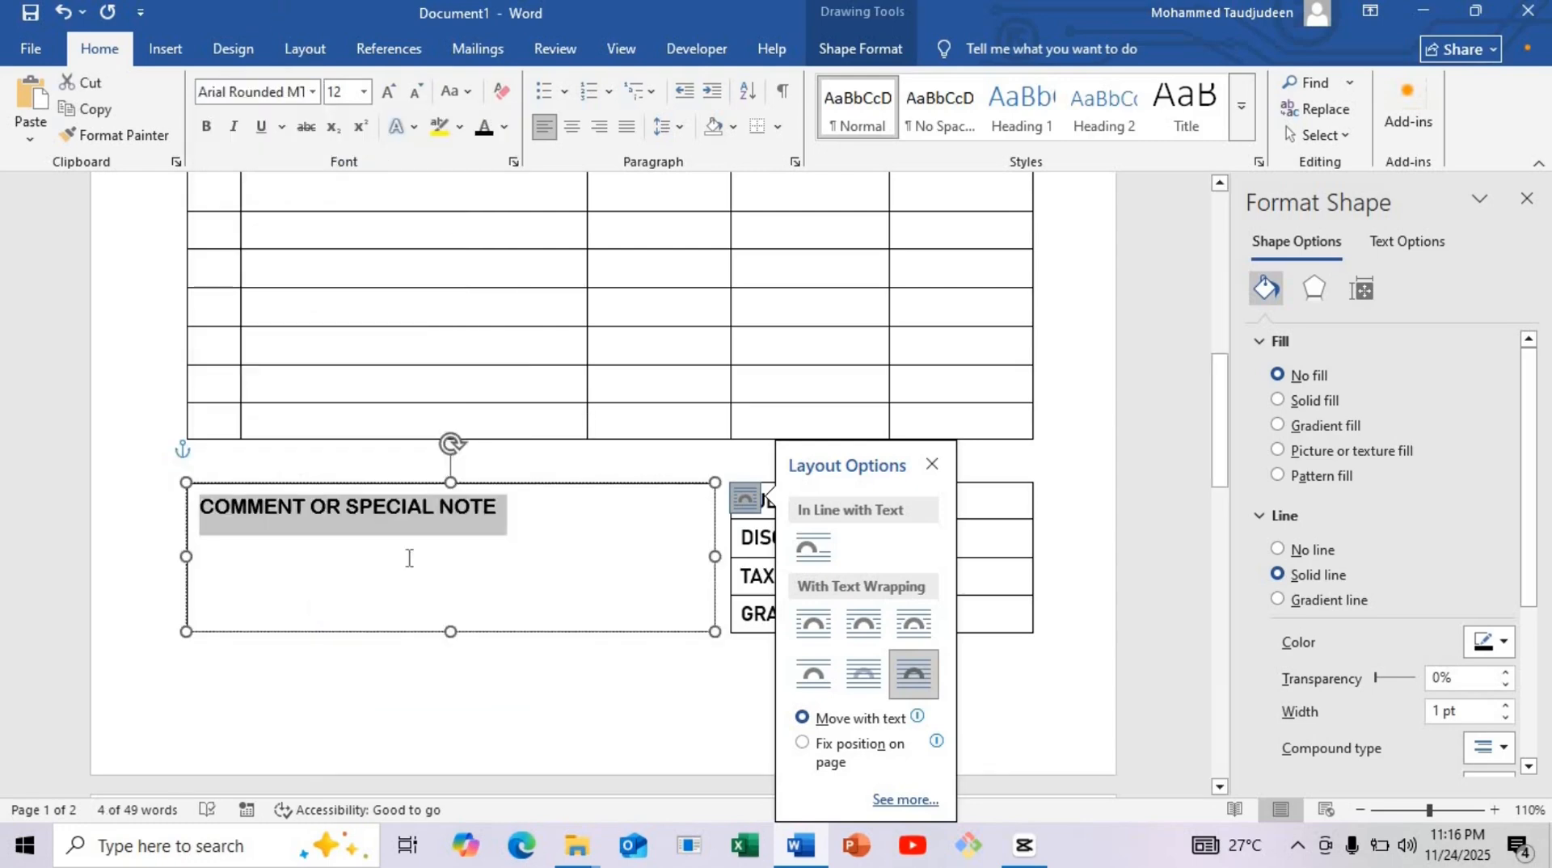
pyautogui.click(409, 558)
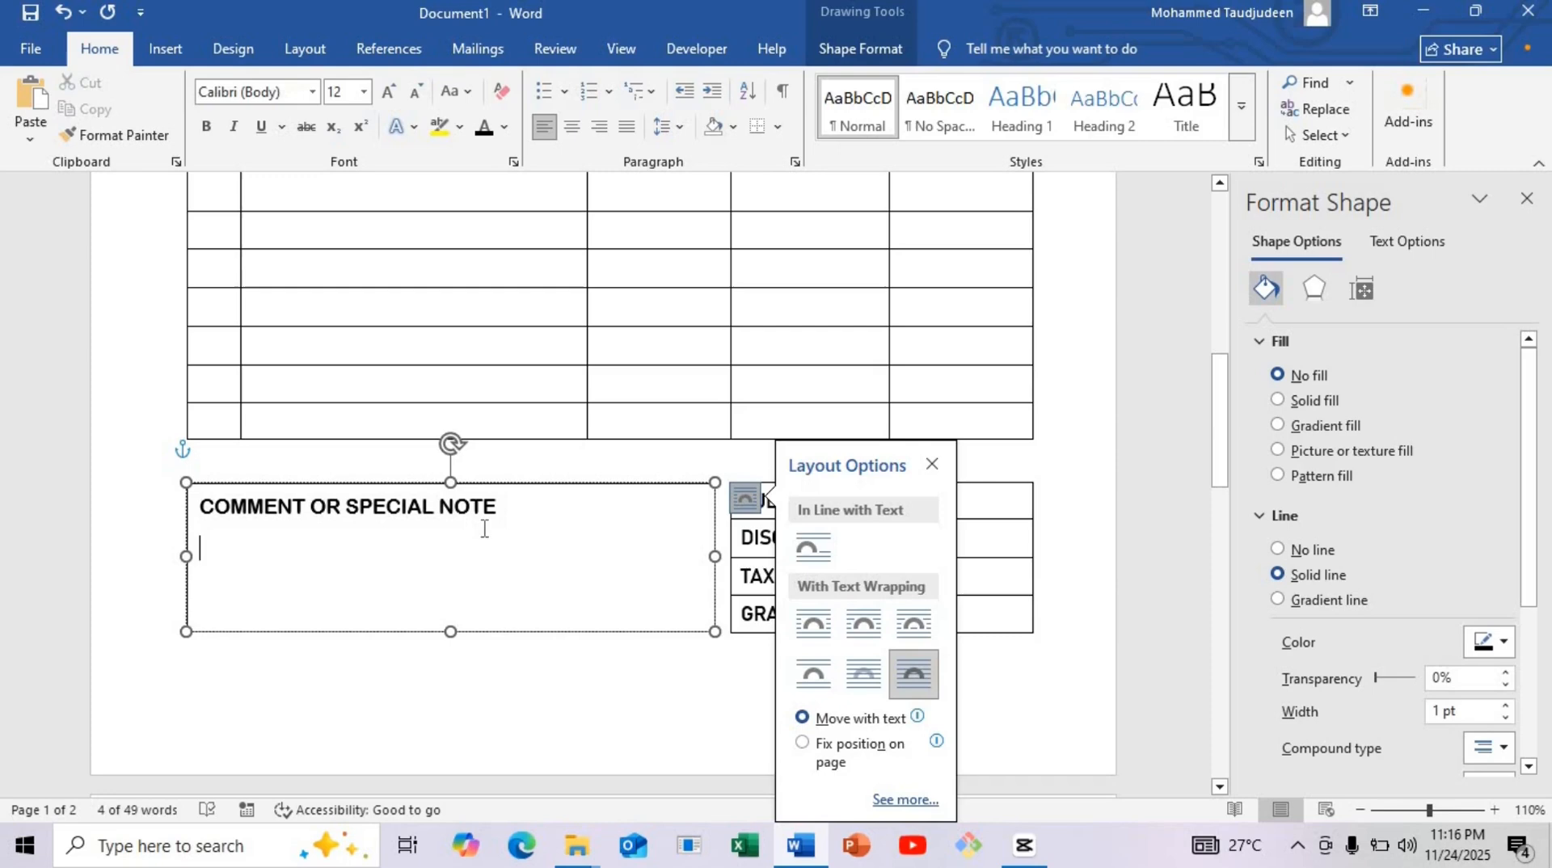
pyautogui.click(932, 464)
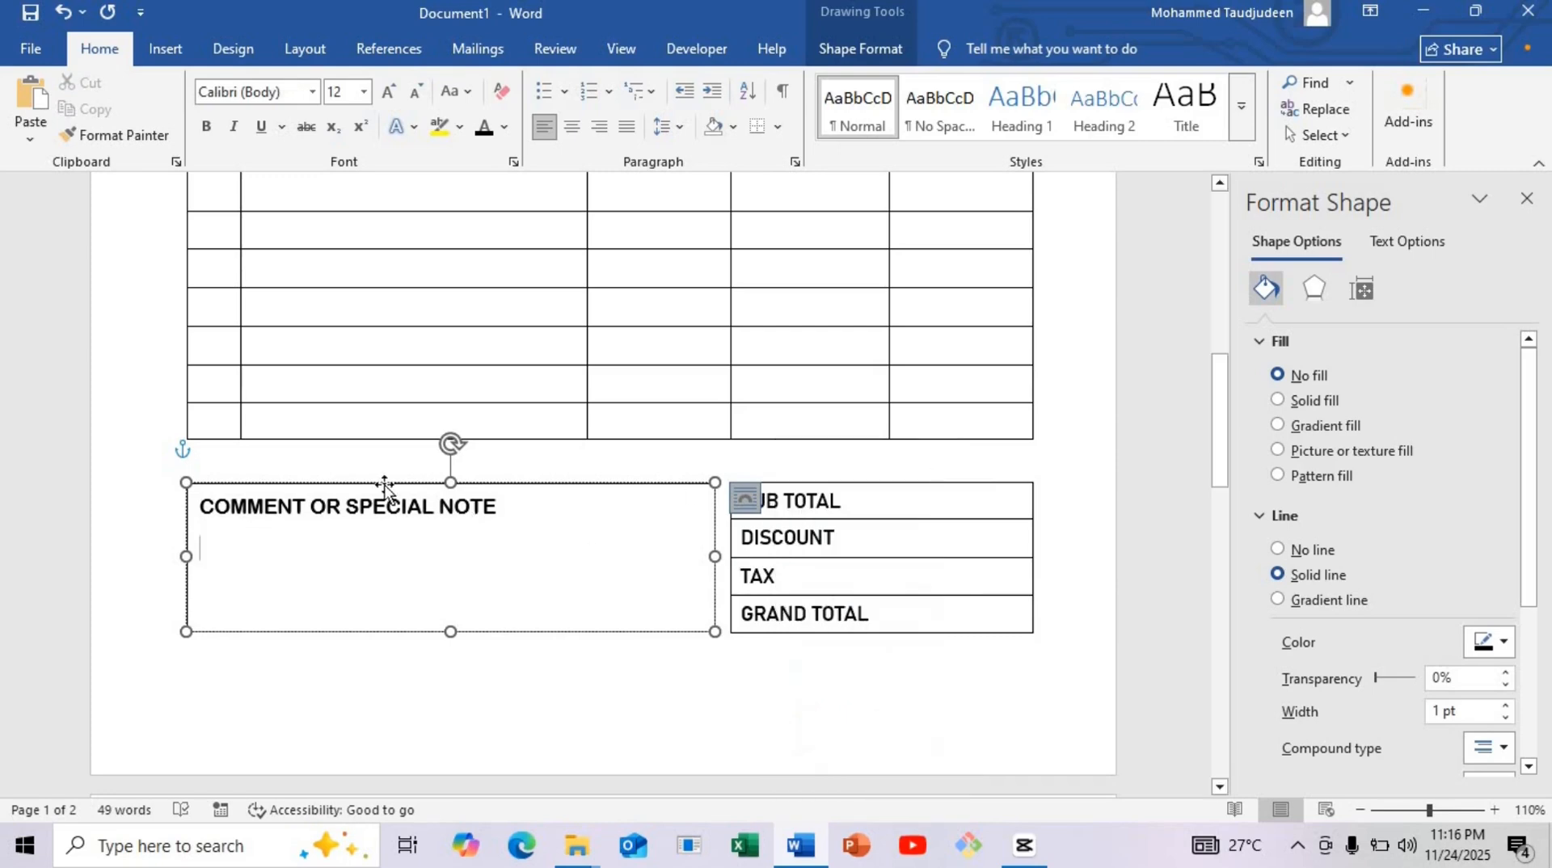
pyautogui.doubleClick(544, 672)
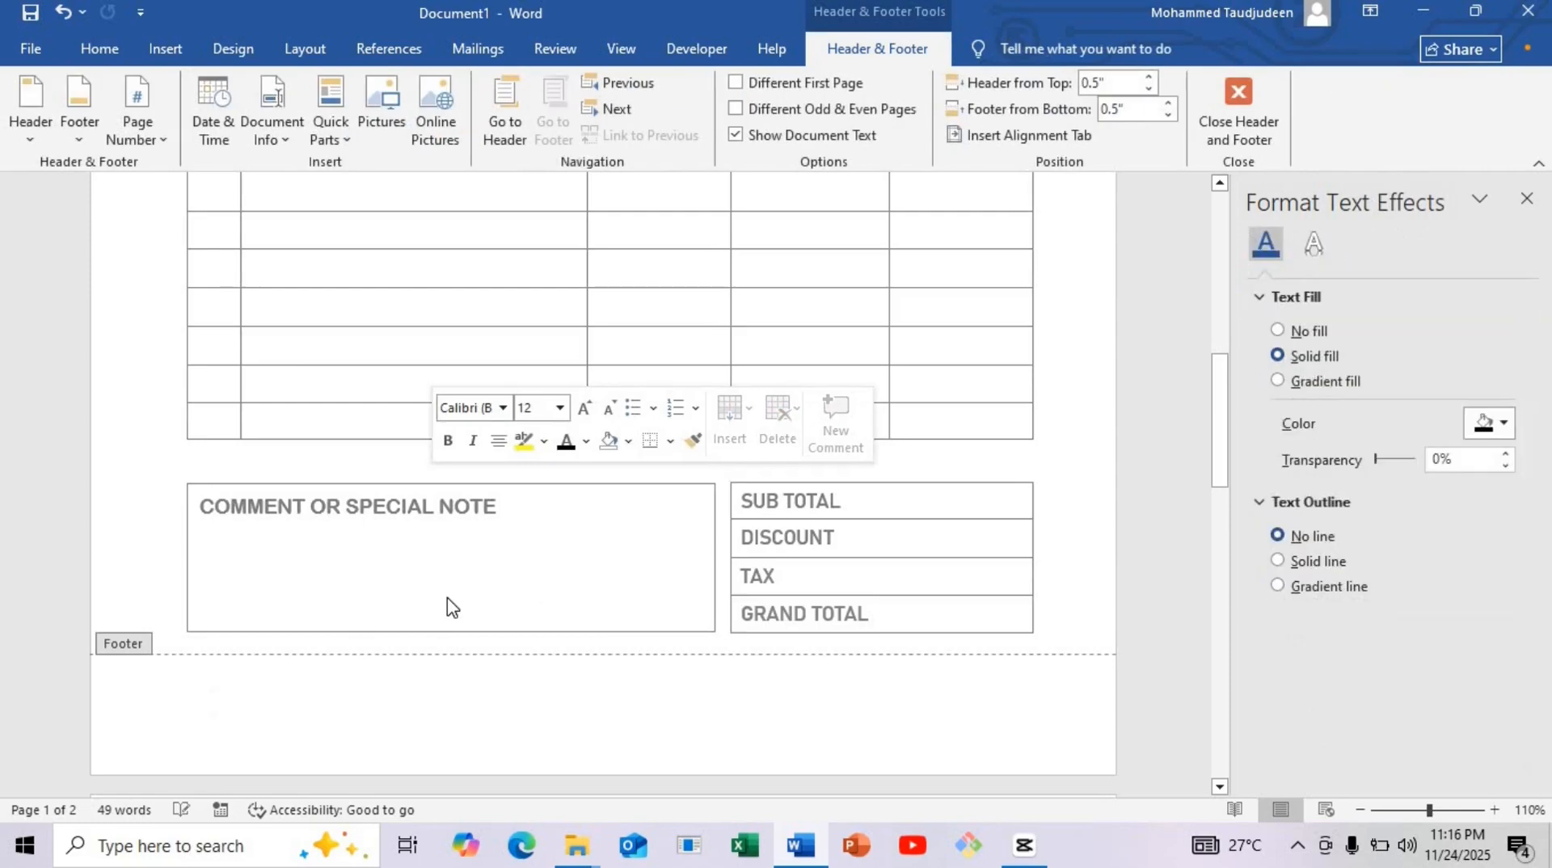
pyautogui.click(1230, 102)
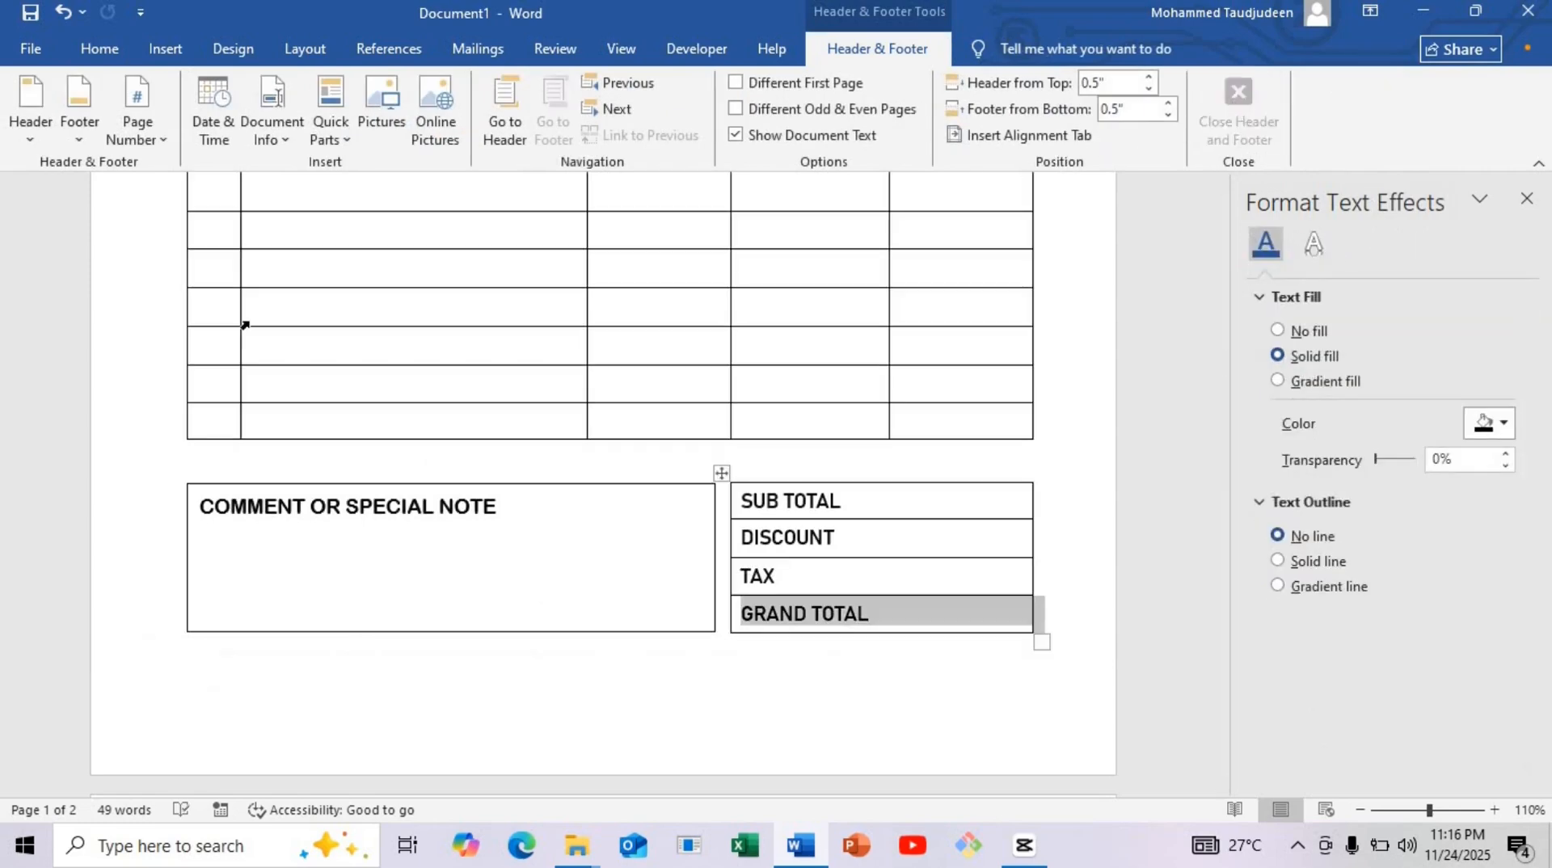
# Draw a horizontal line about 4.36" long across the comment box, just under its heading.
pyautogui.click(168, 55)
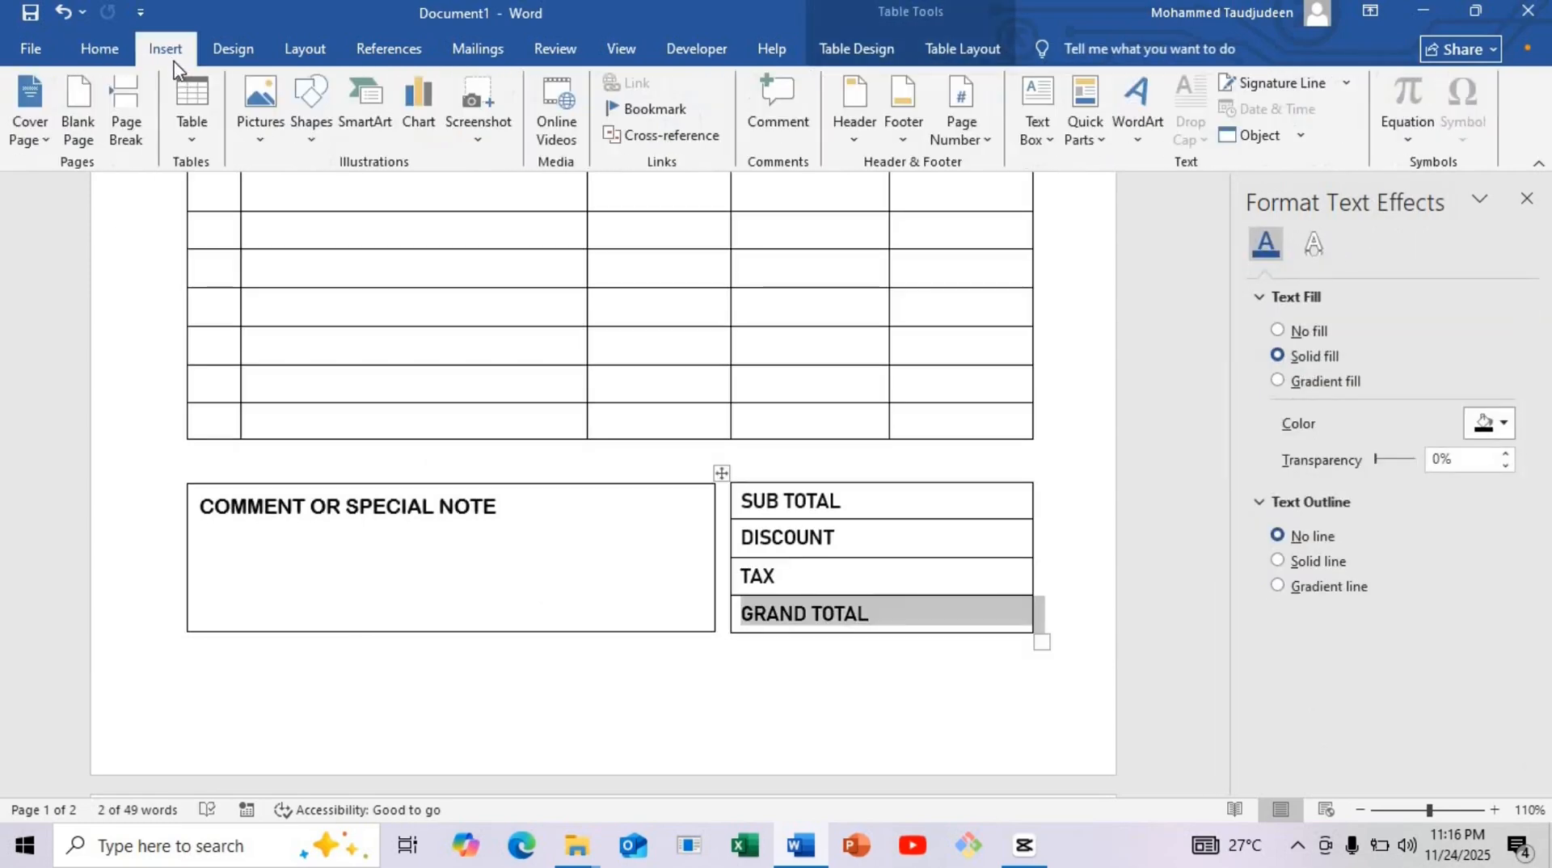
pyautogui.click(317, 121)
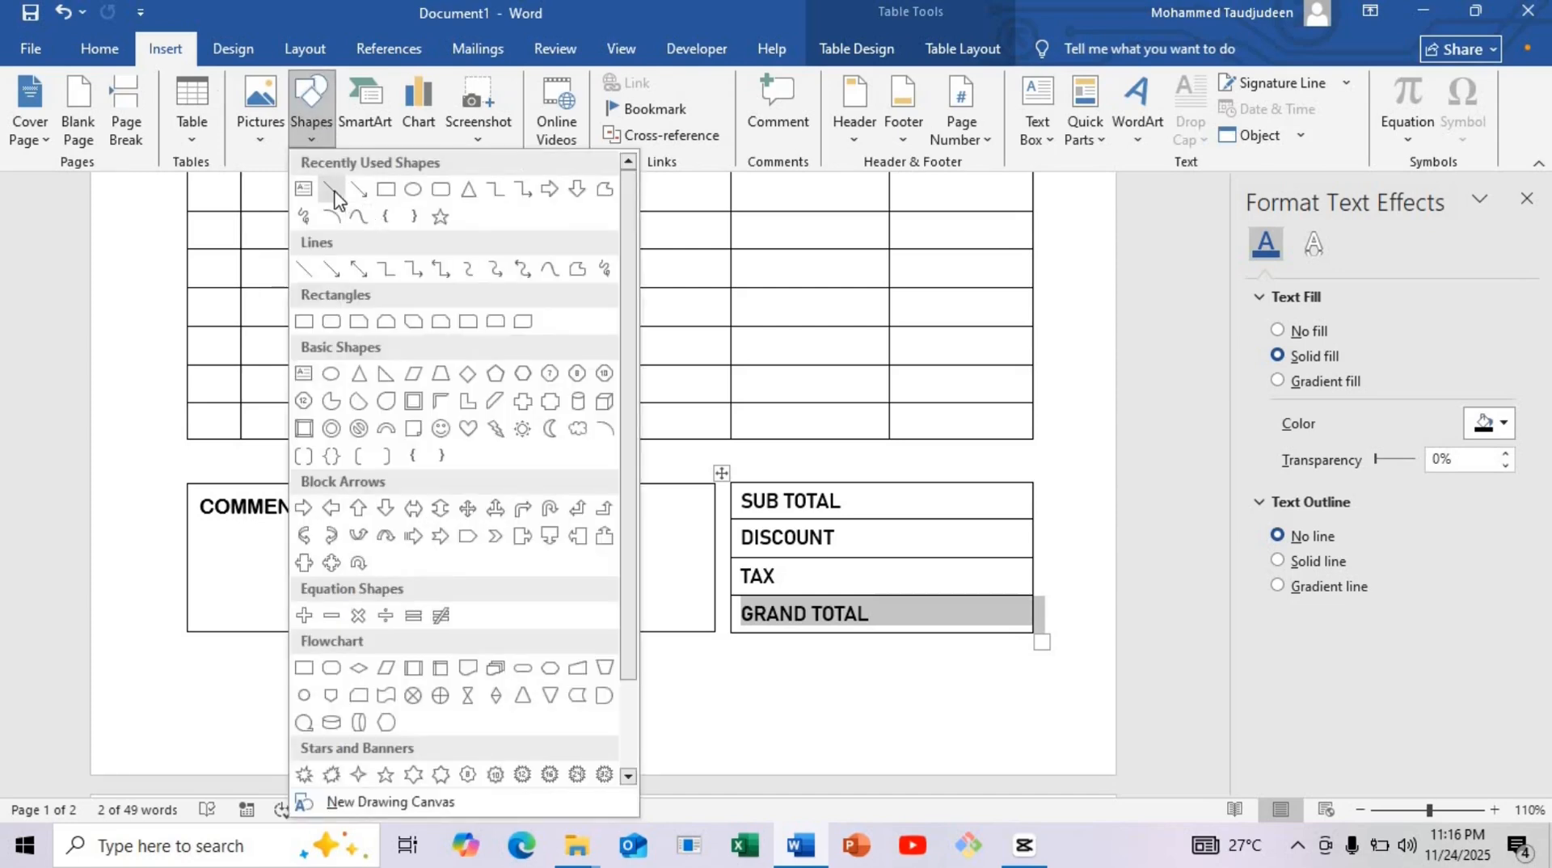
pyautogui.click(332, 189)
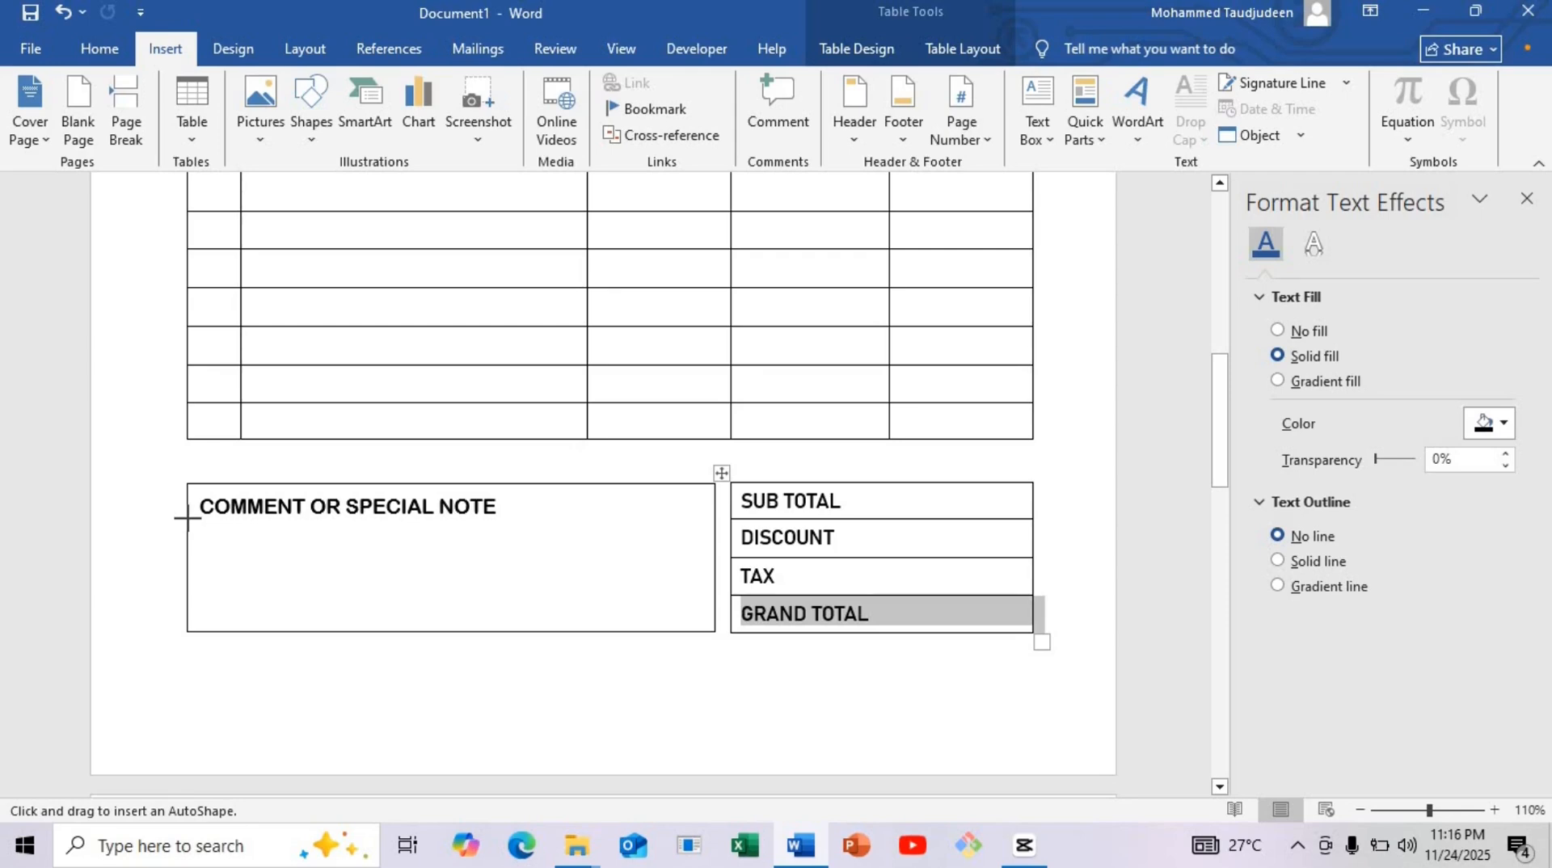
pyautogui.moveTo(187, 518); pyautogui.dragTo(713, 516)
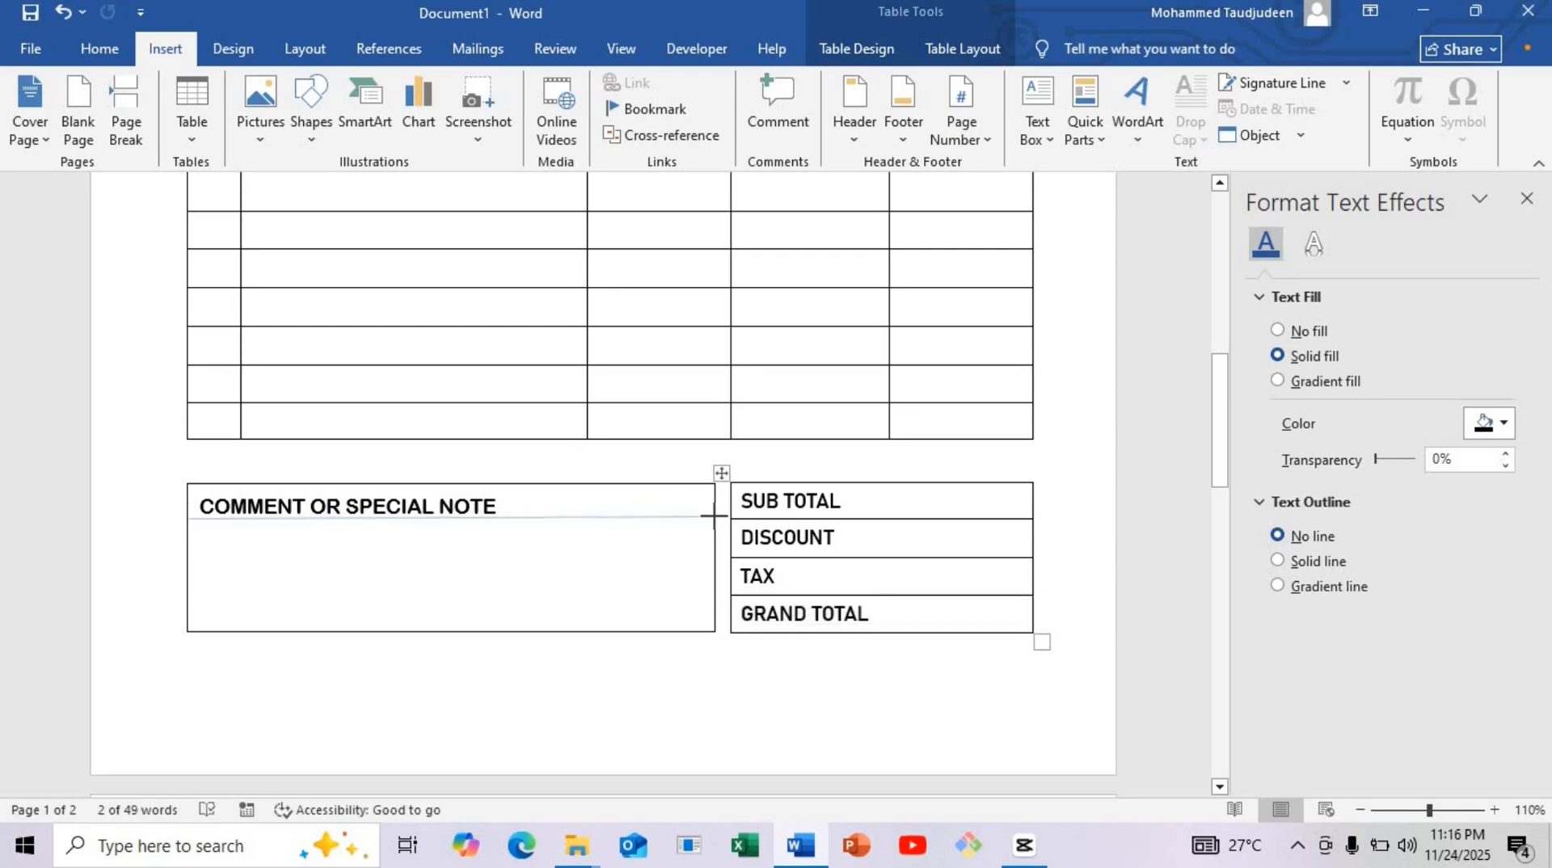
pyautogui.moveTo(713, 516); pyautogui.dragTo(715, 516)
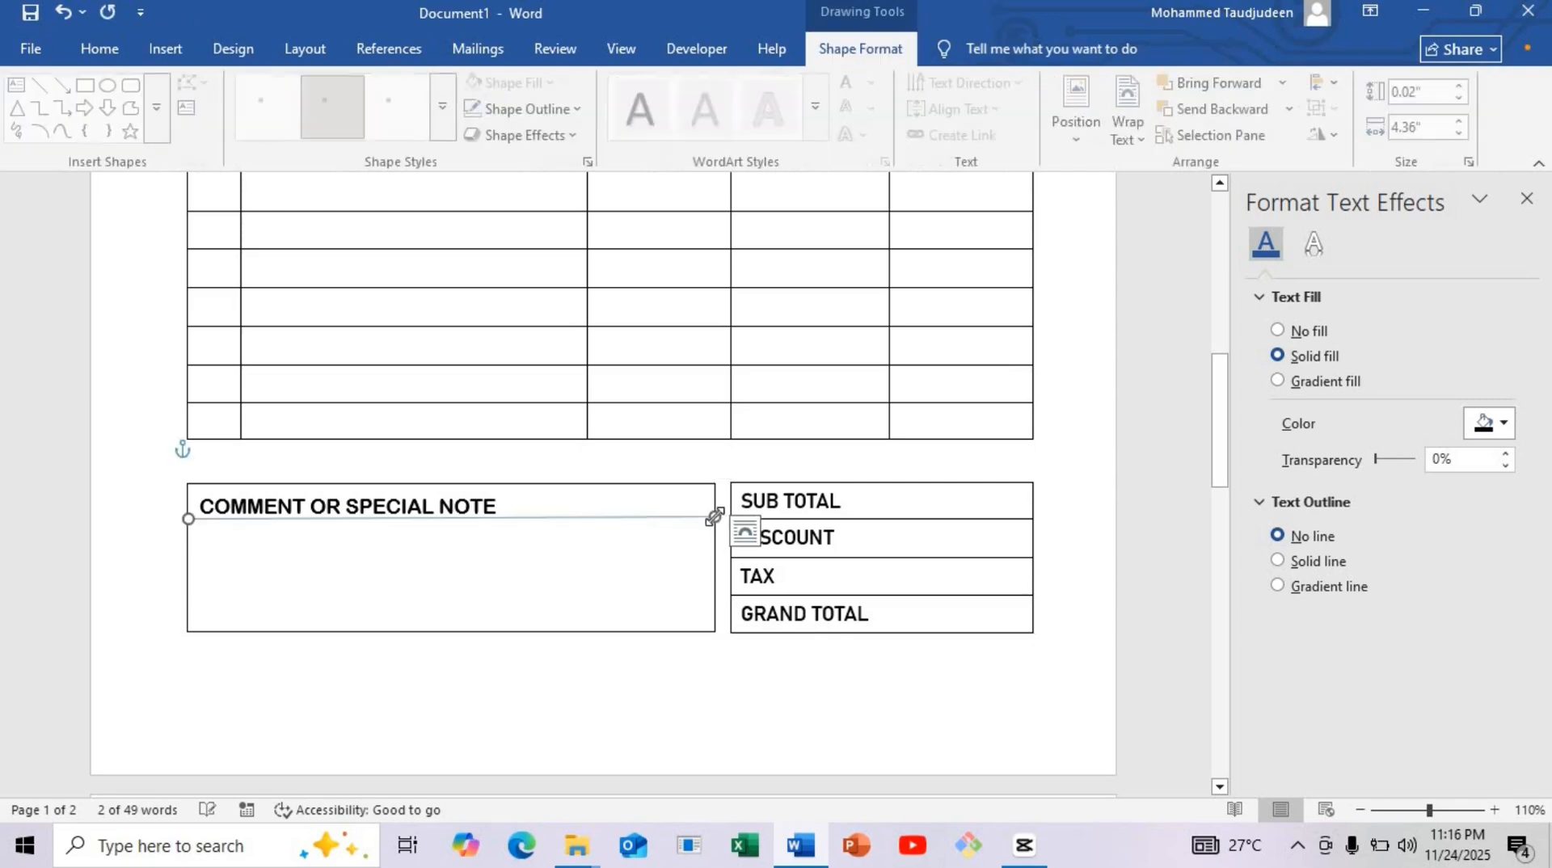
# Colour the line under the comment heading black, move it slightly lower and deselect it.
pyautogui.click(1501, 426)
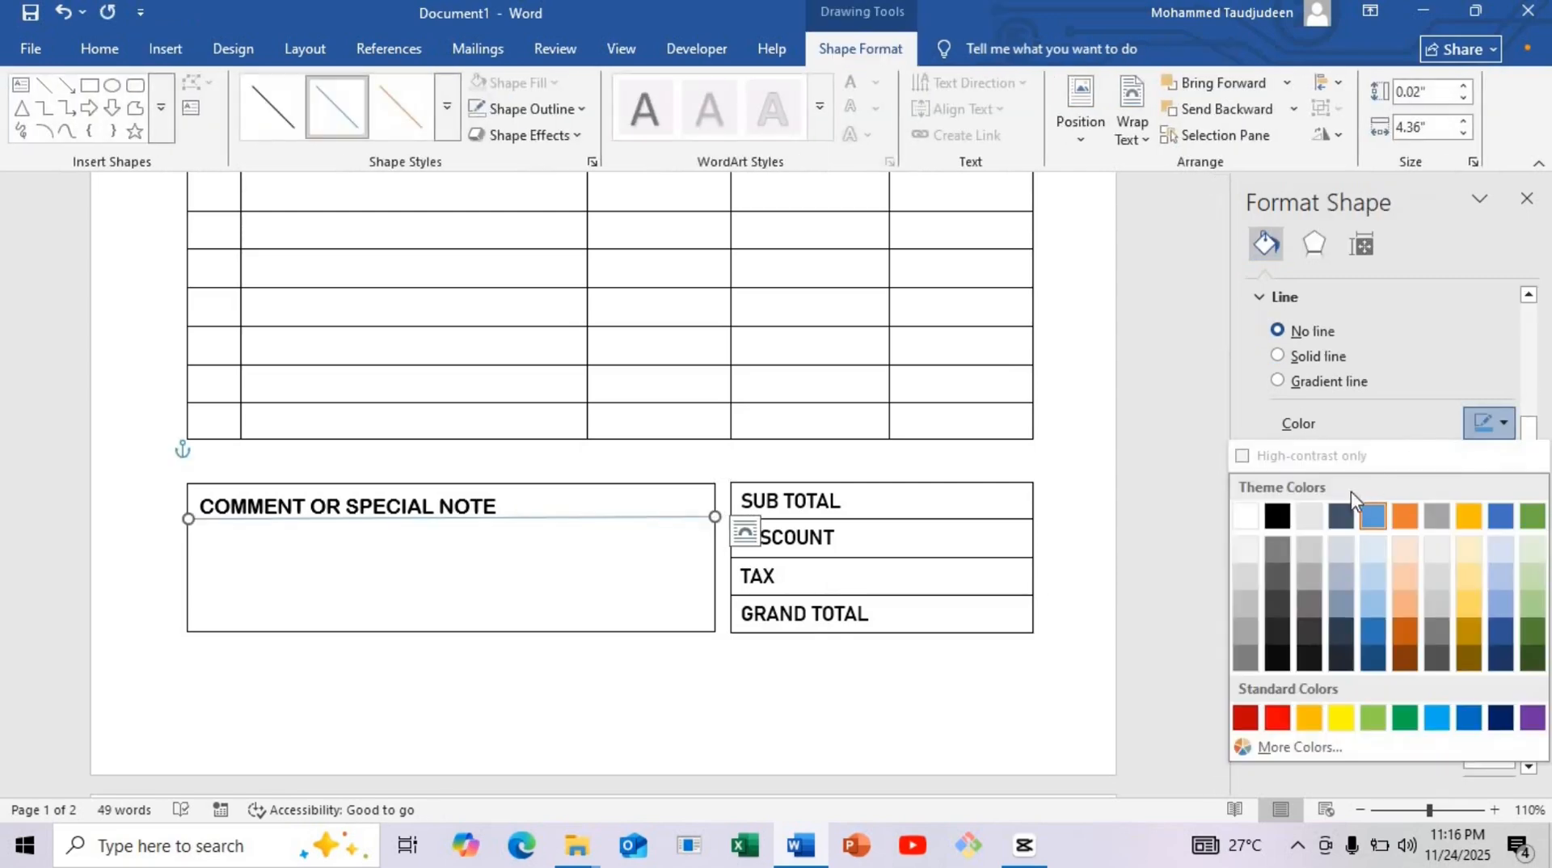
pyautogui.click(1278, 516)
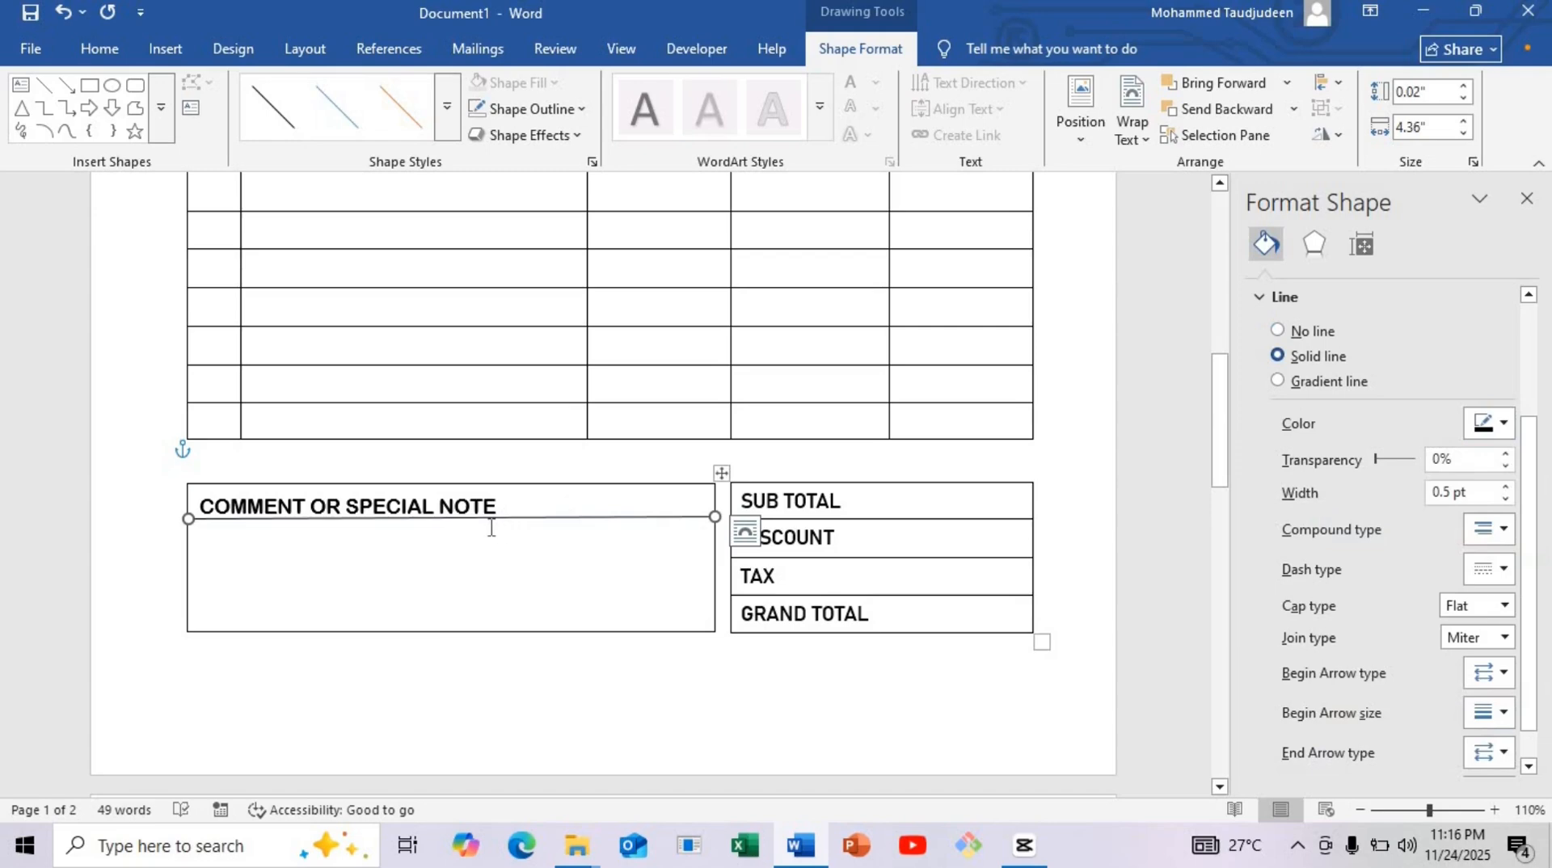
pyautogui.moveTo(490, 519); pyautogui.dragTo(490, 525)
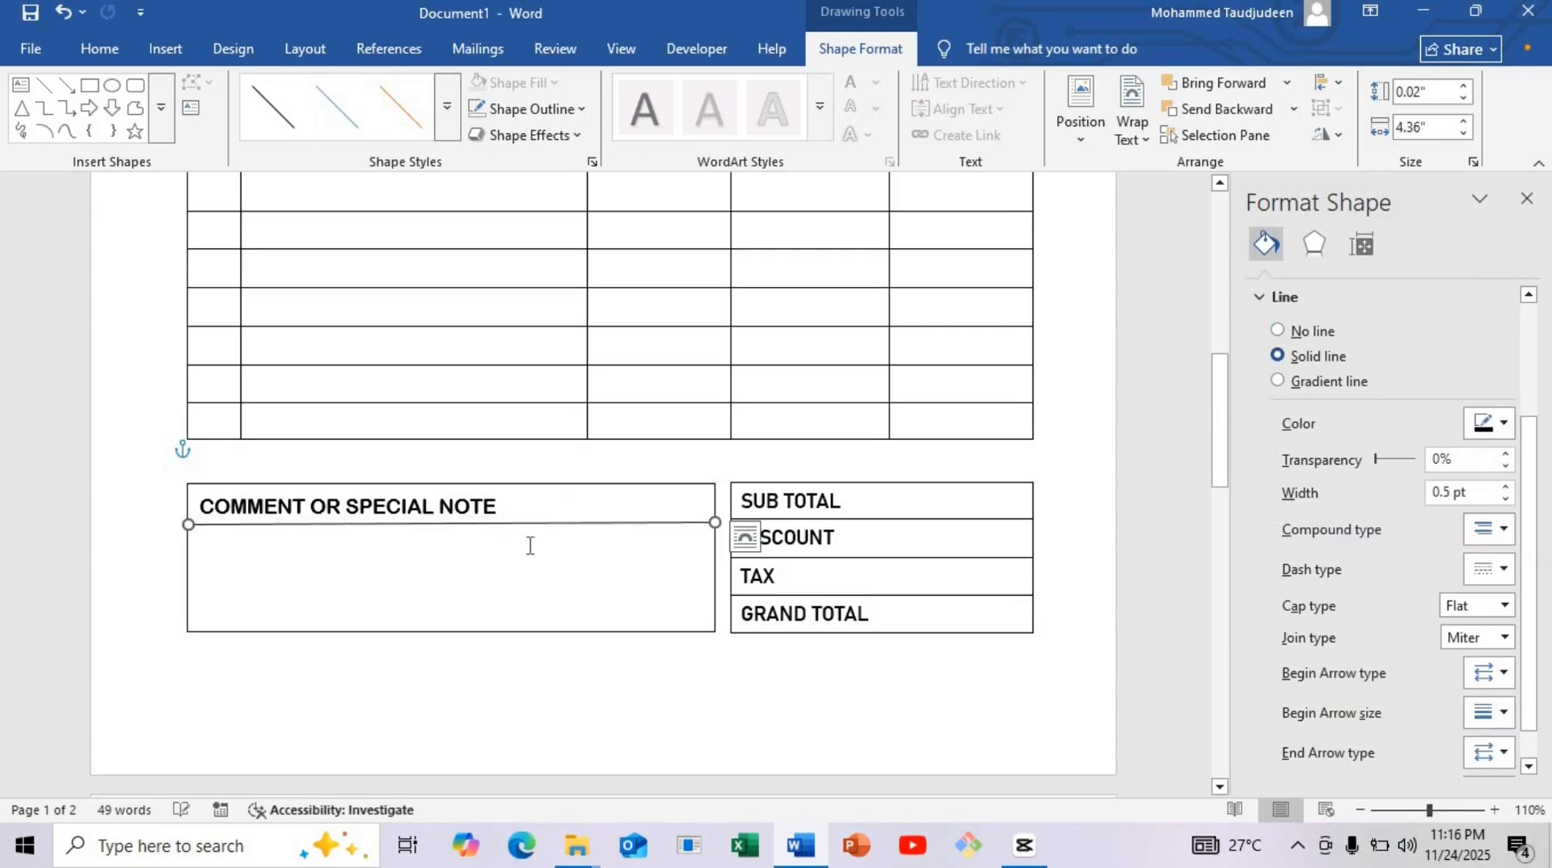
pyautogui.click(700, 705)
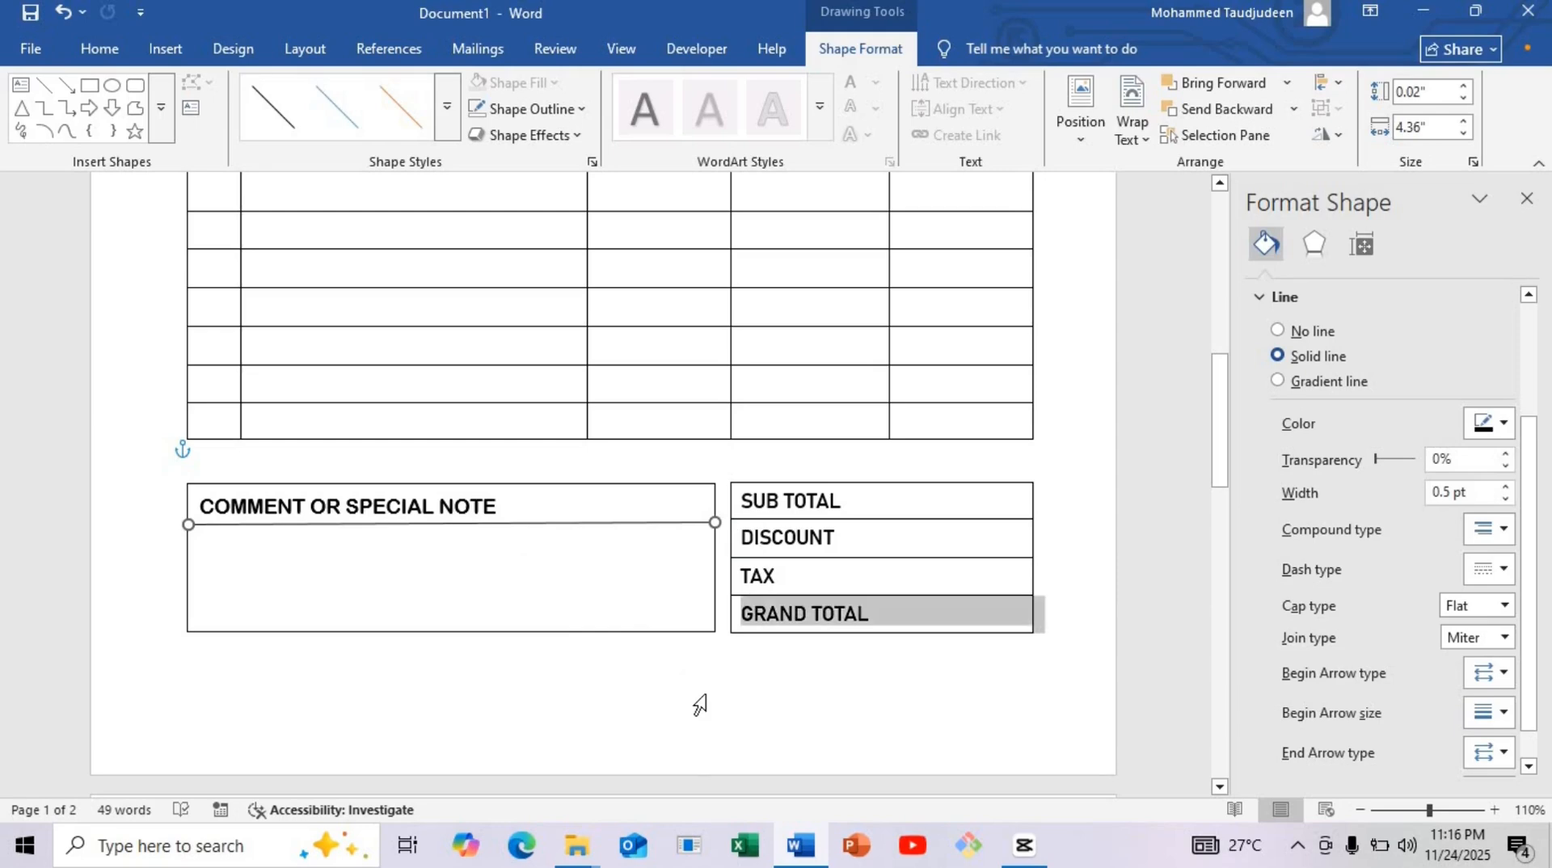
pyautogui.click(844, 651)
# Draw a vertical line about 1.25" high through the summary table just past its labels and give it the black line style.
pyautogui.click(165, 49)
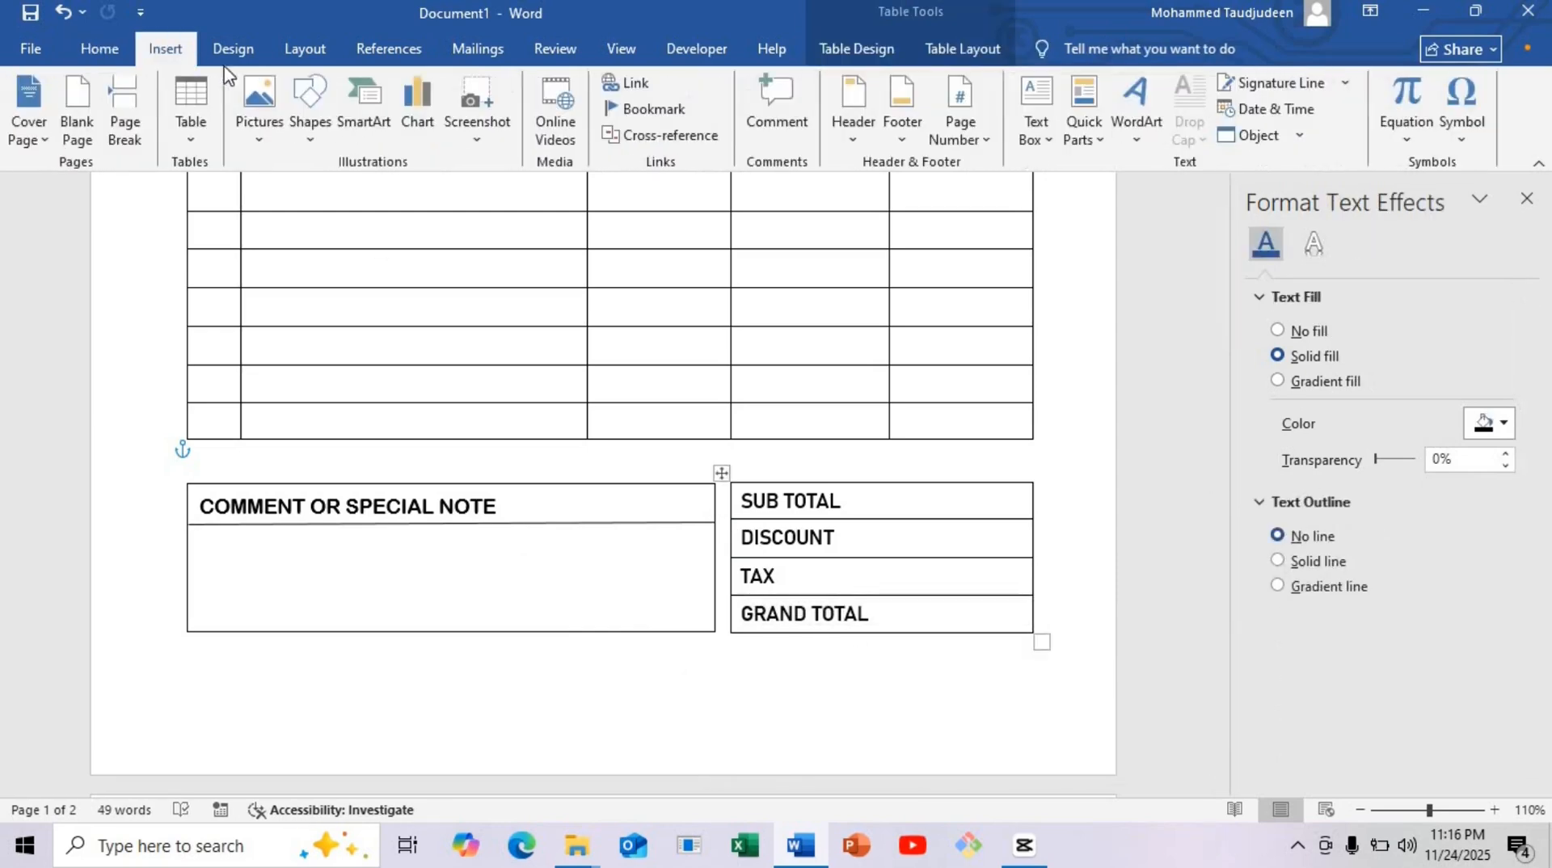
pyautogui.click(306, 139)
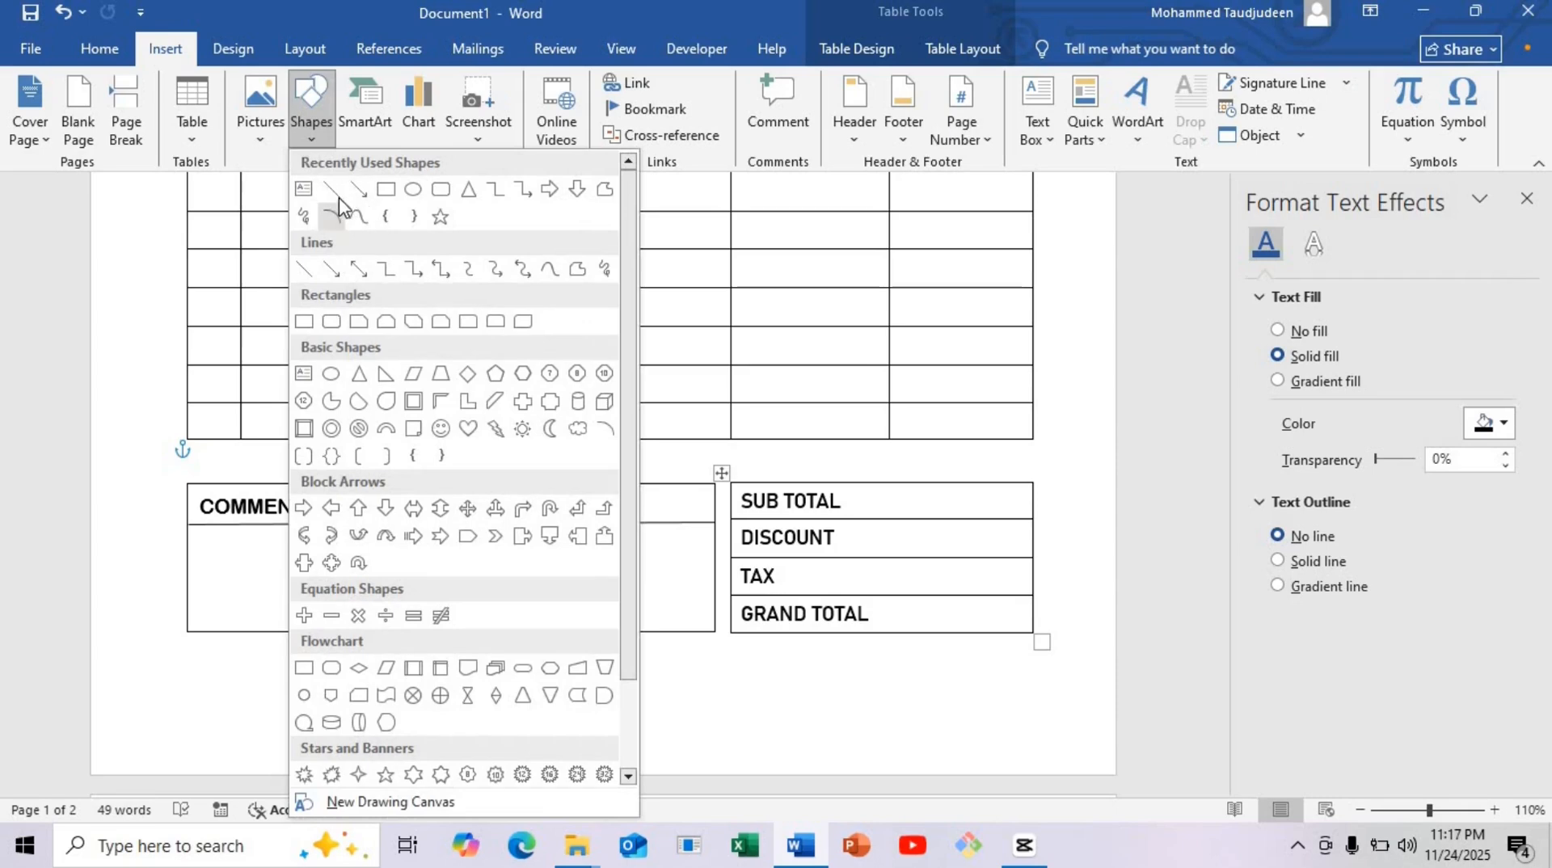
pyautogui.click(337, 212)
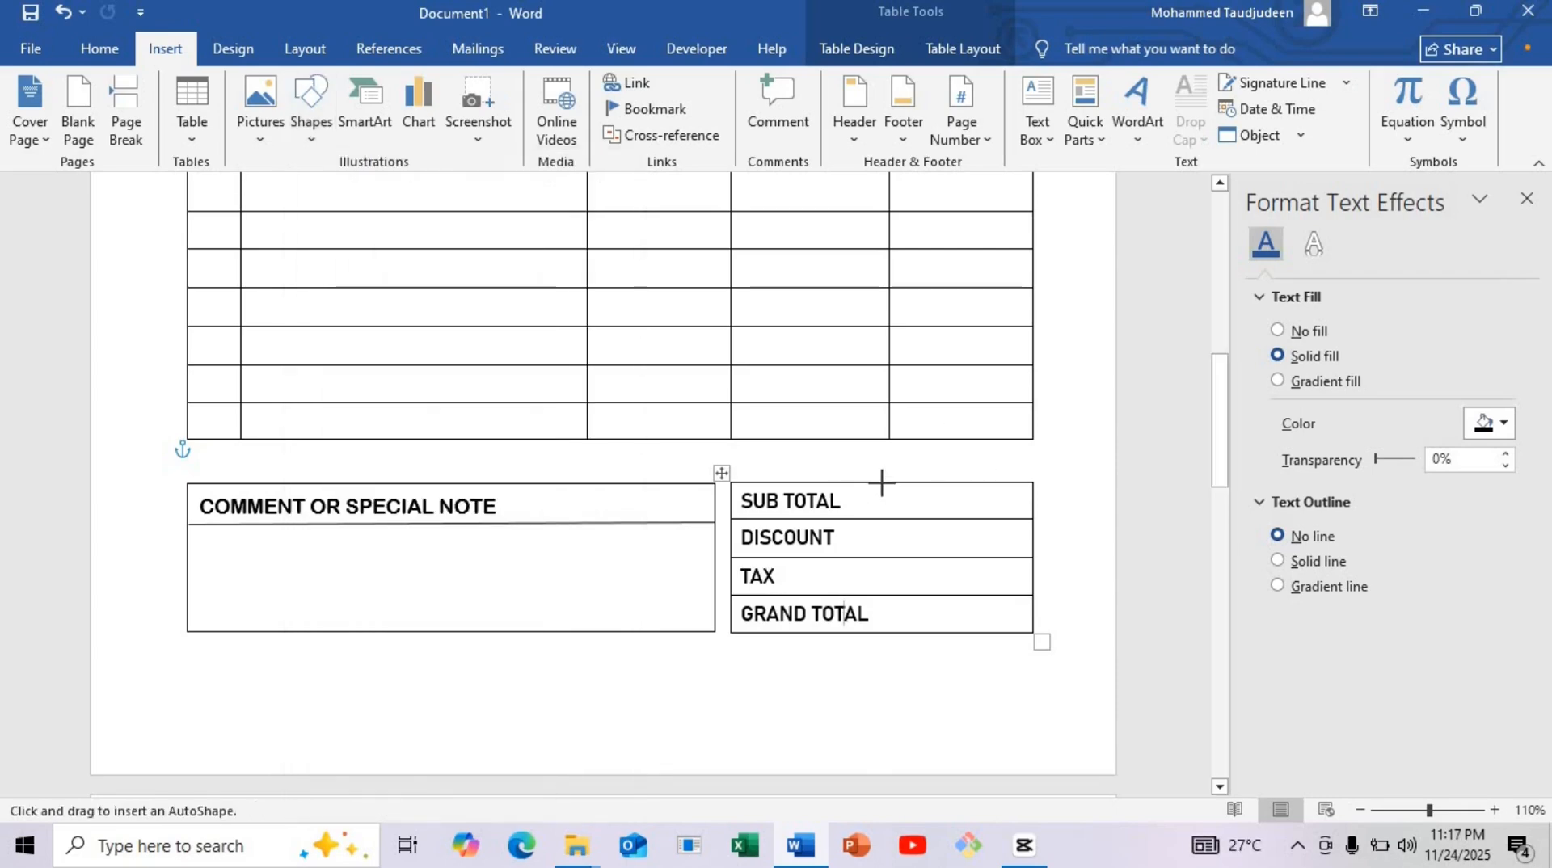
pyautogui.moveTo(882, 482); pyautogui.dragTo(884, 627)
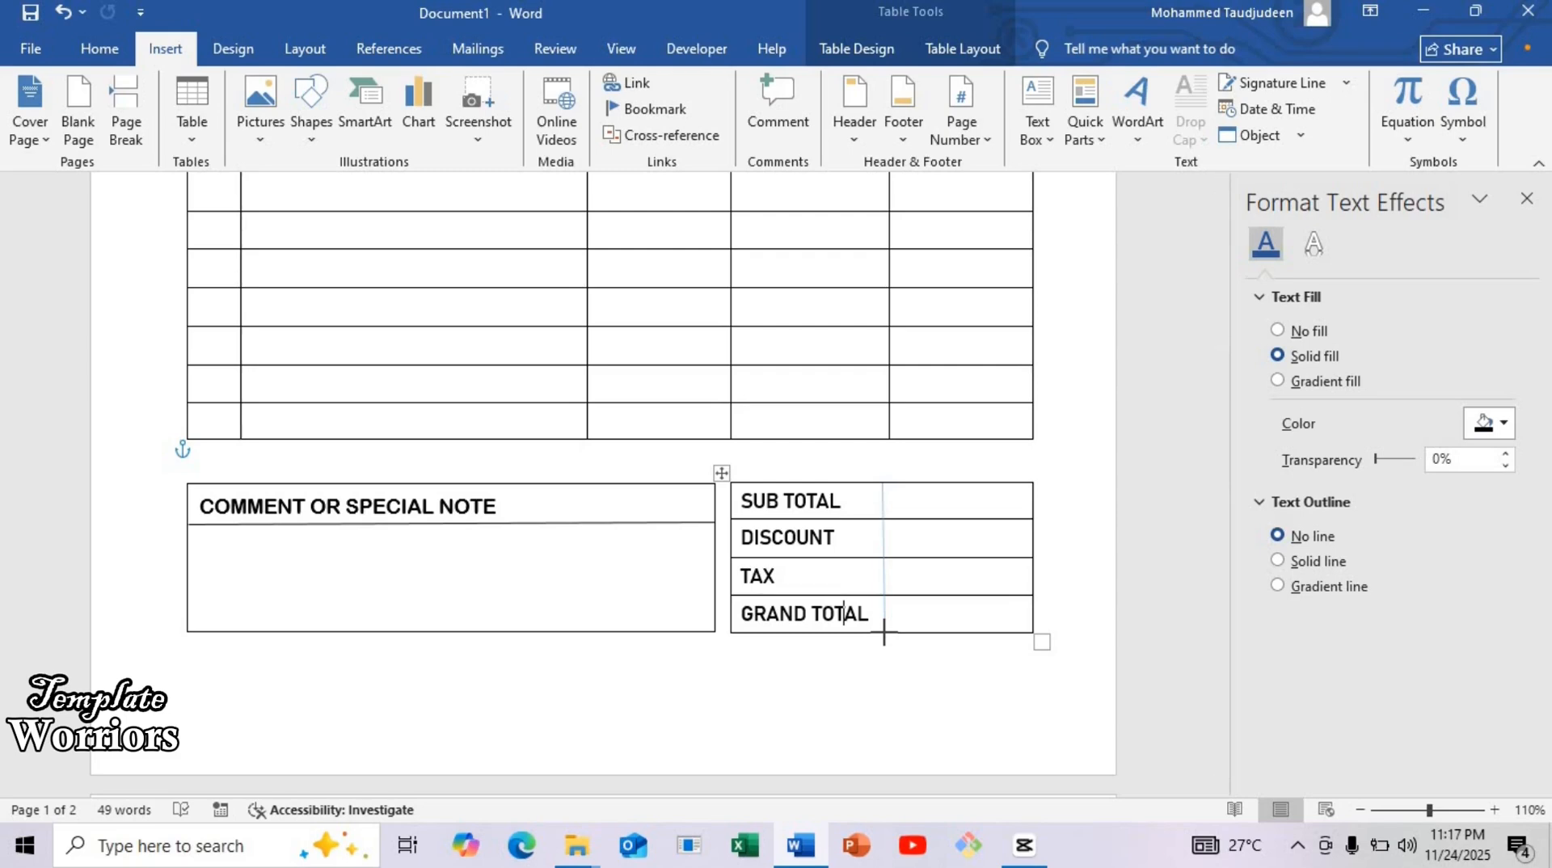
pyautogui.moveTo(884, 632); pyautogui.dragTo(884, 632)
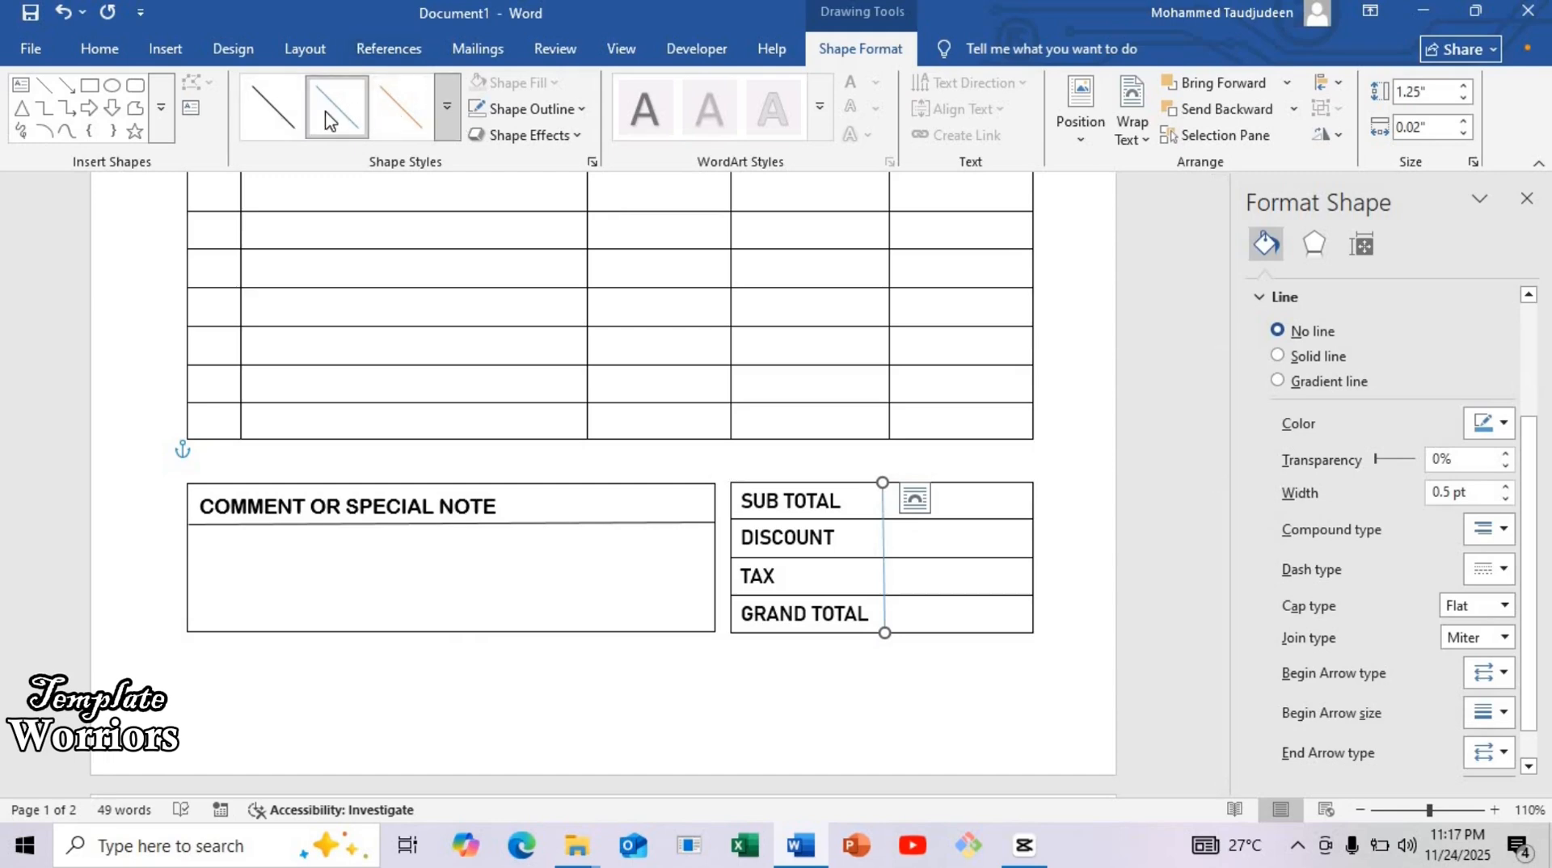
pyautogui.click(293, 118)
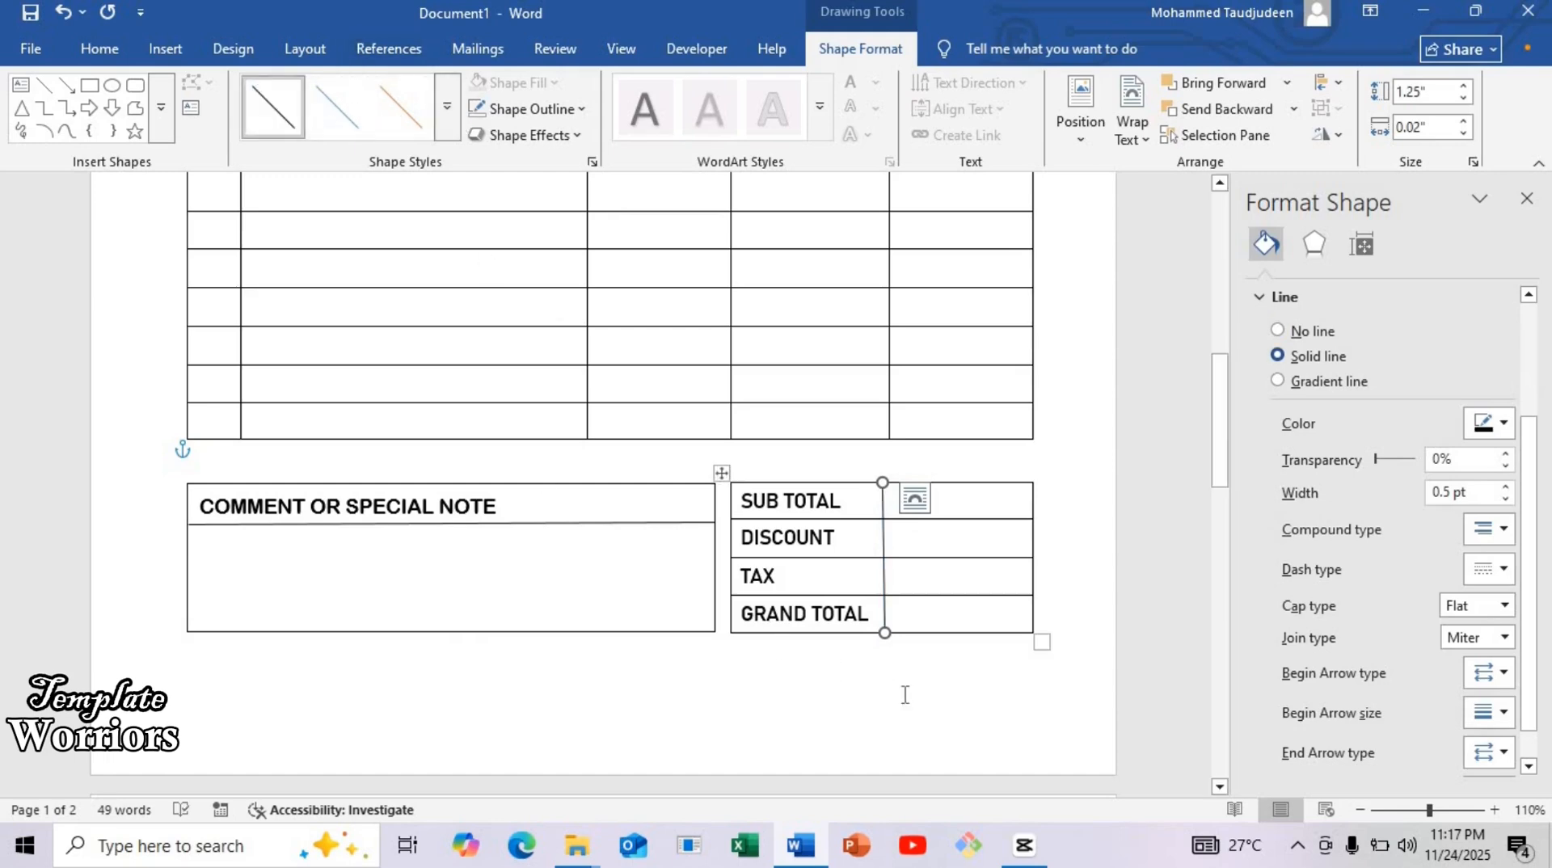
# Shade the GRAND TOTAL row of the summary table with Light Gray, Background 2.
pyautogui.click(872, 615)
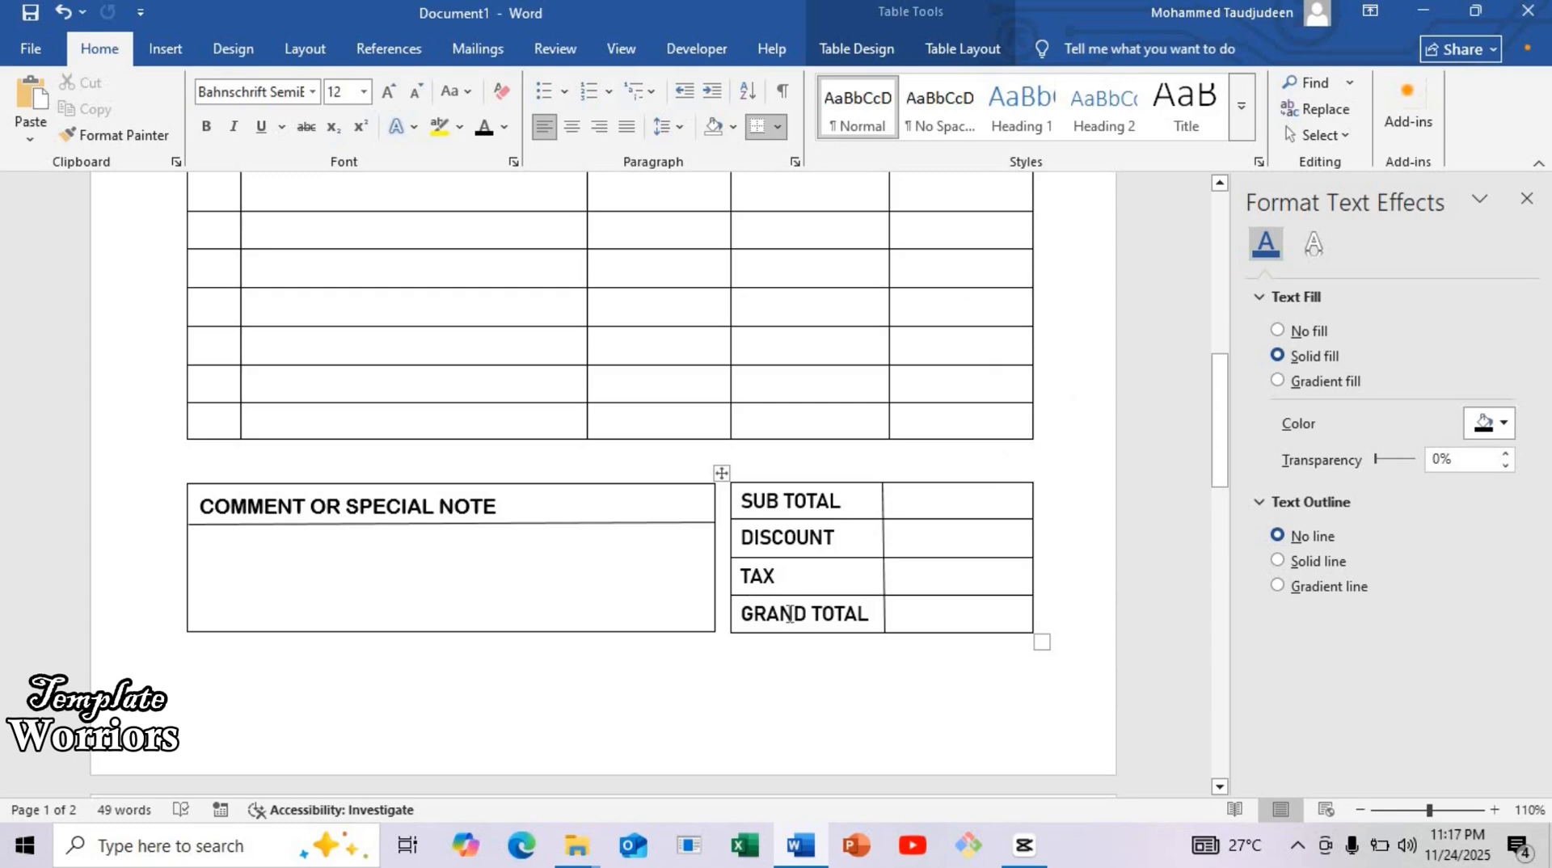
pyautogui.doubleClick(833, 53)
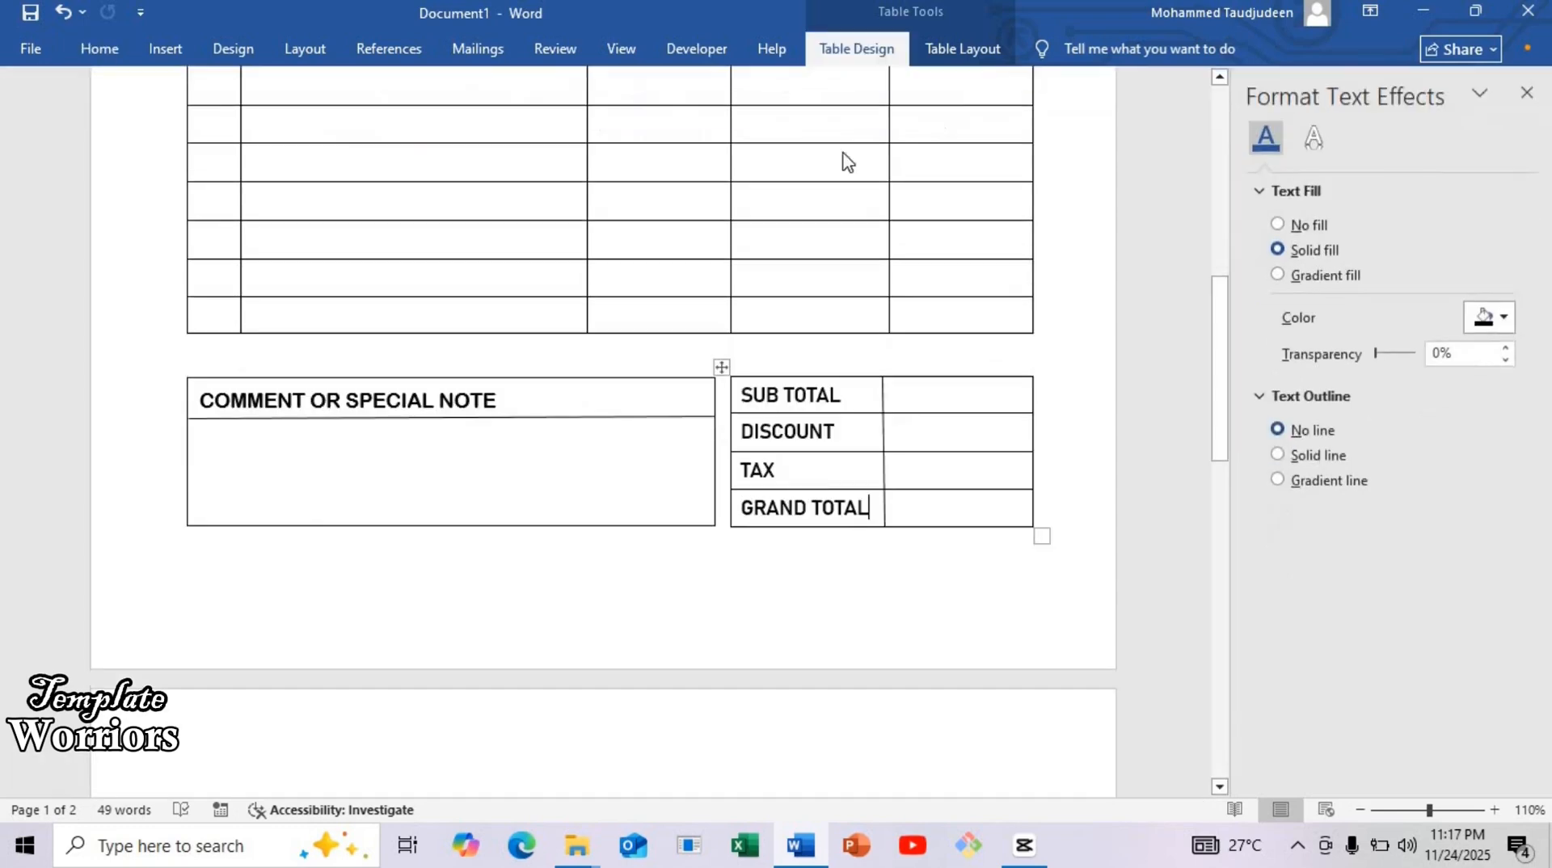
pyautogui.doubleClick(840, 60)
pyautogui.doubleClick(839, 59)
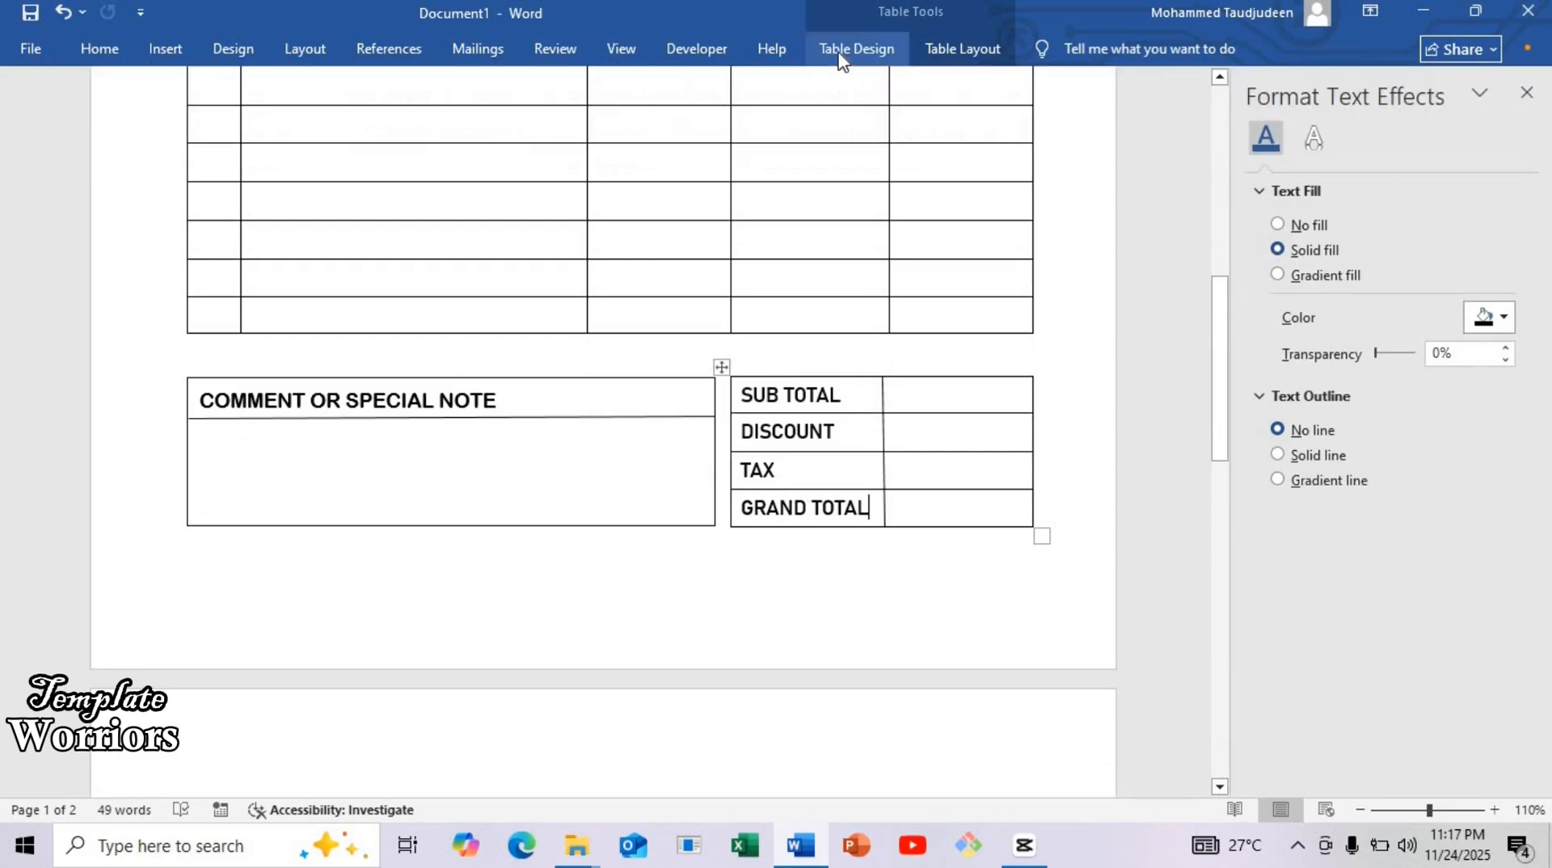
pyautogui.click(887, 51)
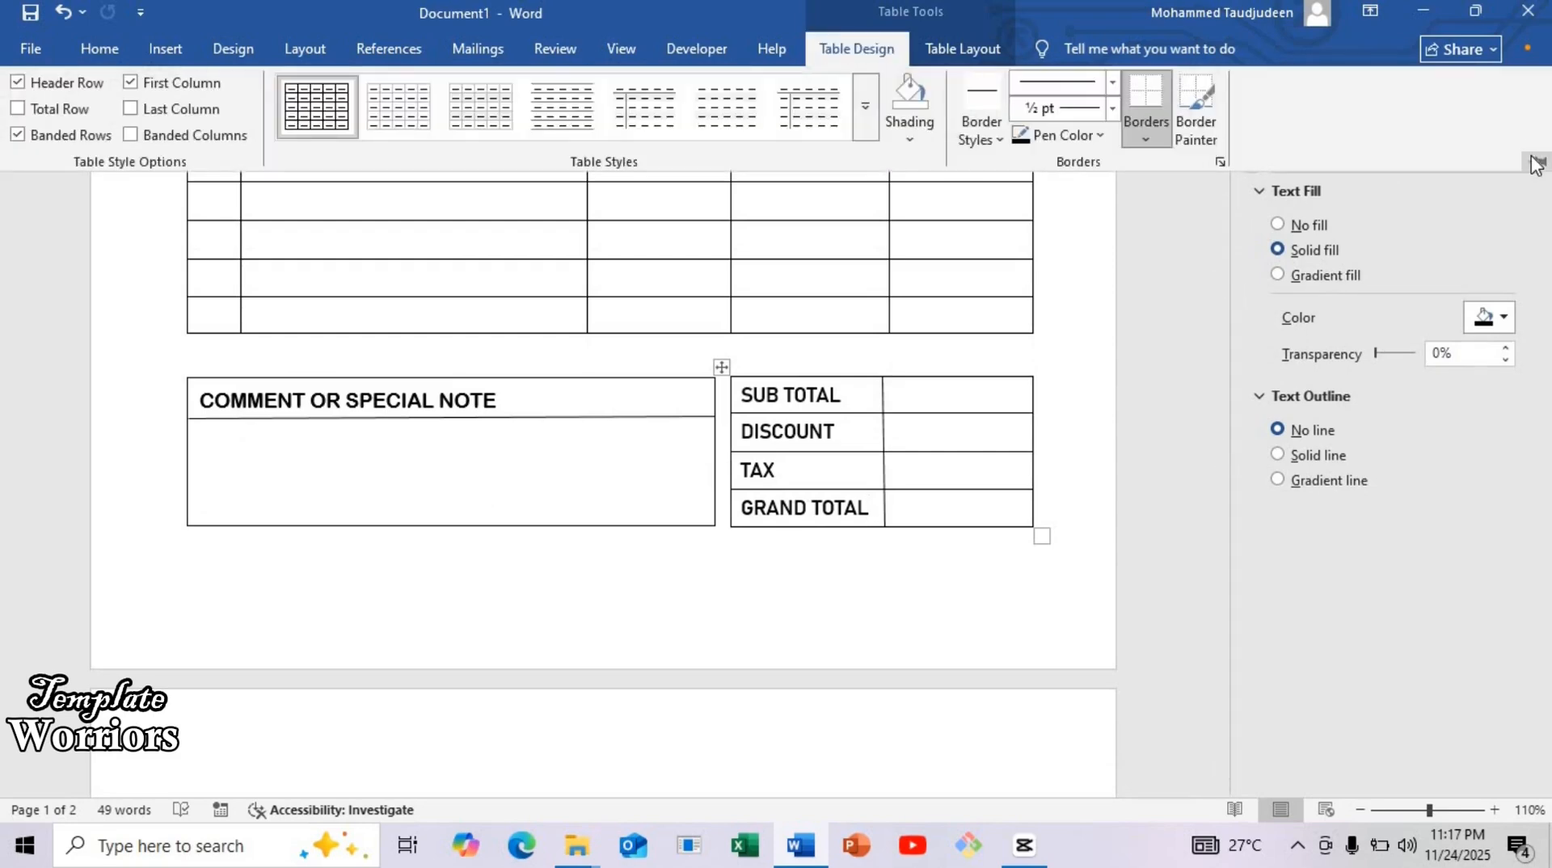
pyautogui.click(1534, 159)
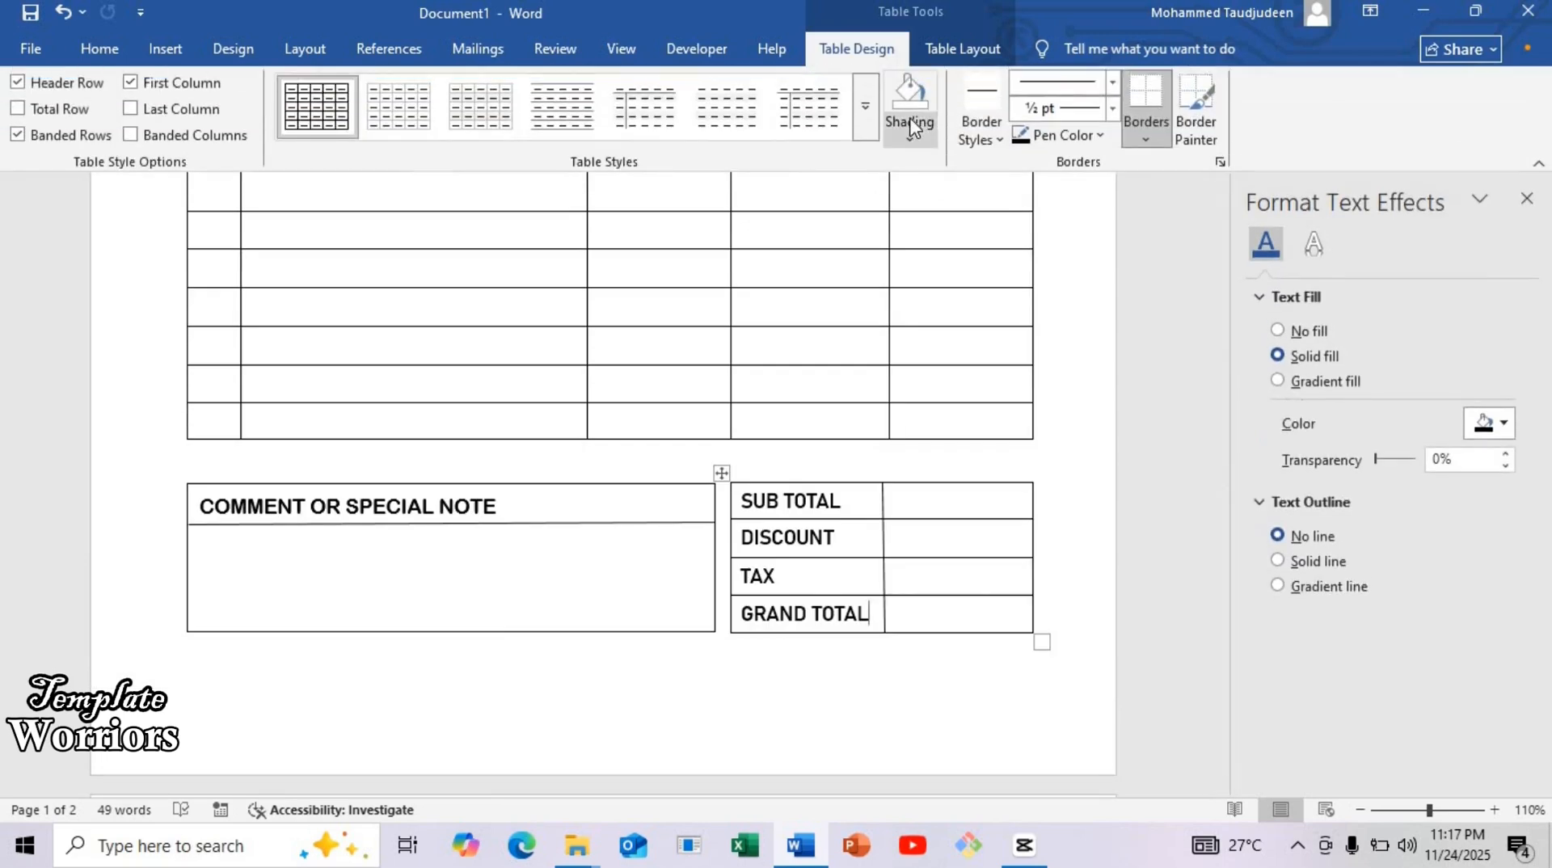
pyautogui.click(911, 128)
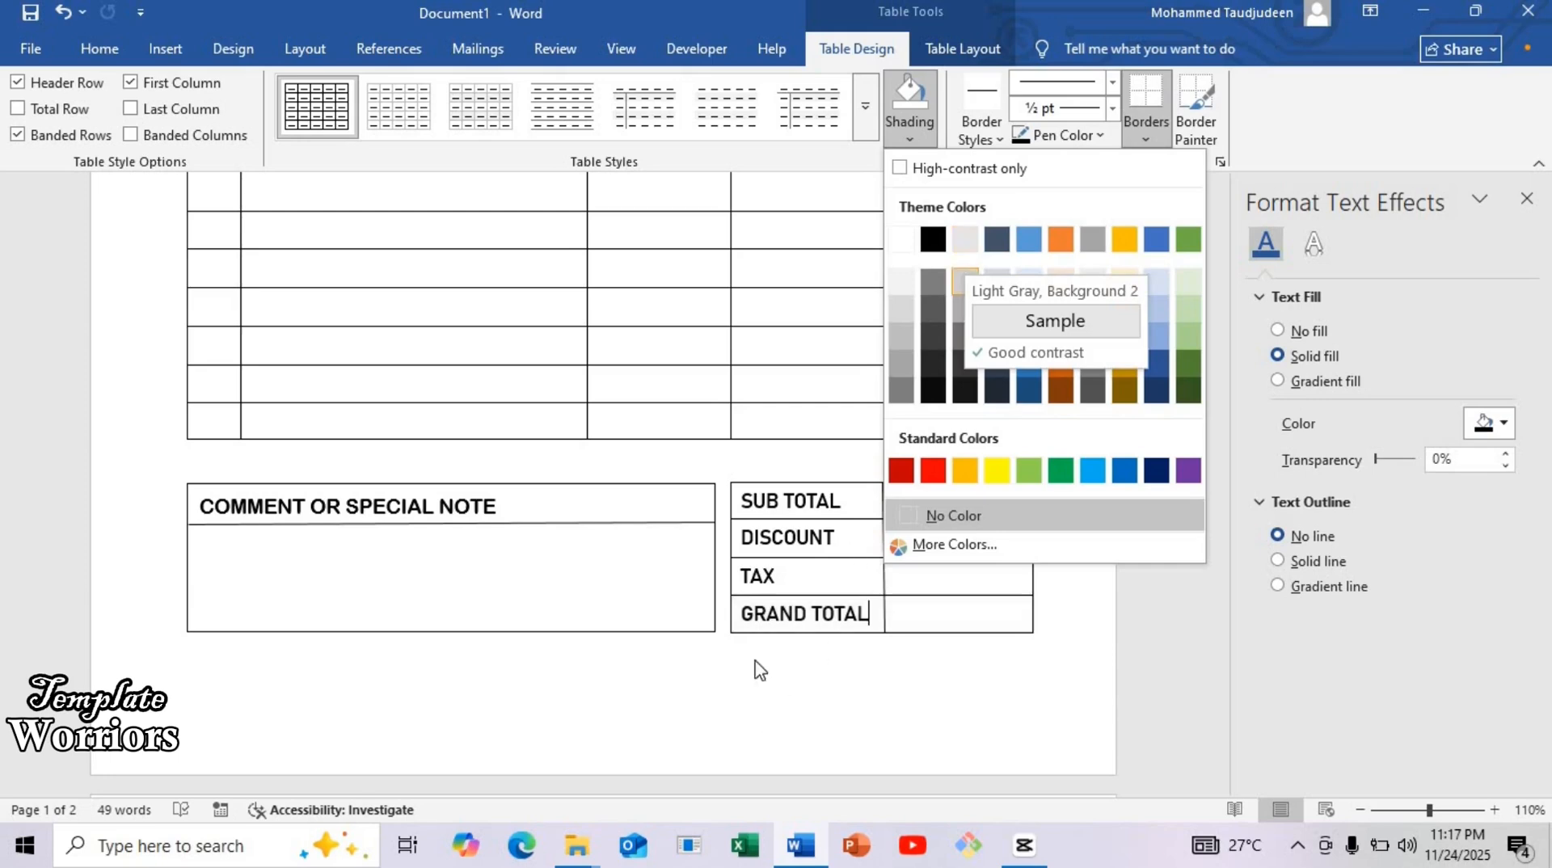
pyautogui.click(965, 240)
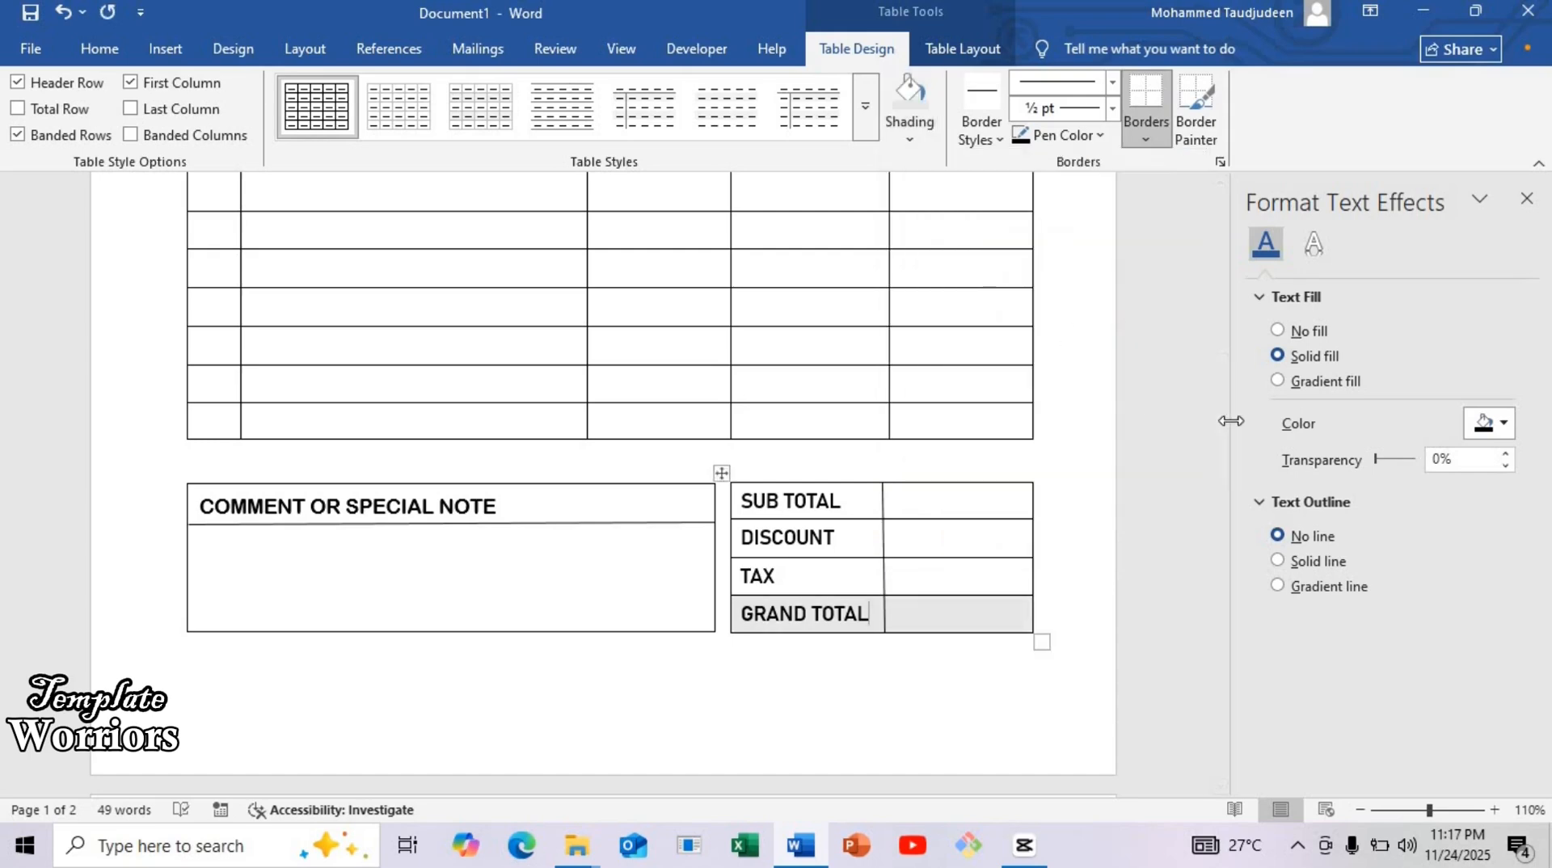
# Shade the header row of the item table (NO, NAME, QTY, UNIT PRICE, TOTAL) with Light Gray, Background 2.
pyautogui.moveTo(1224, 431); pyautogui.dragTo(1221, 349)
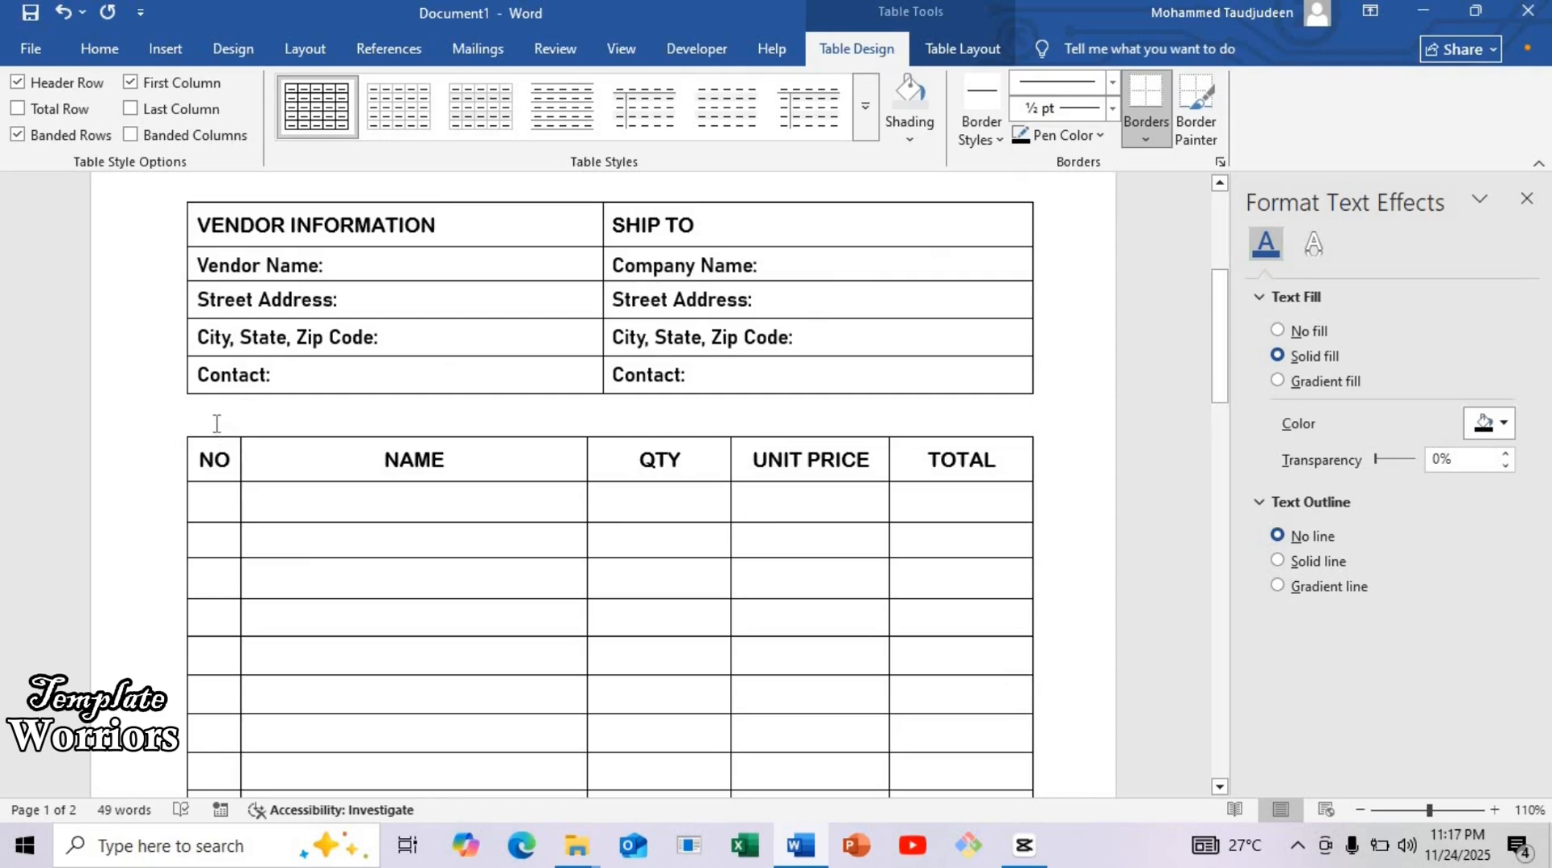
pyautogui.click(174, 458)
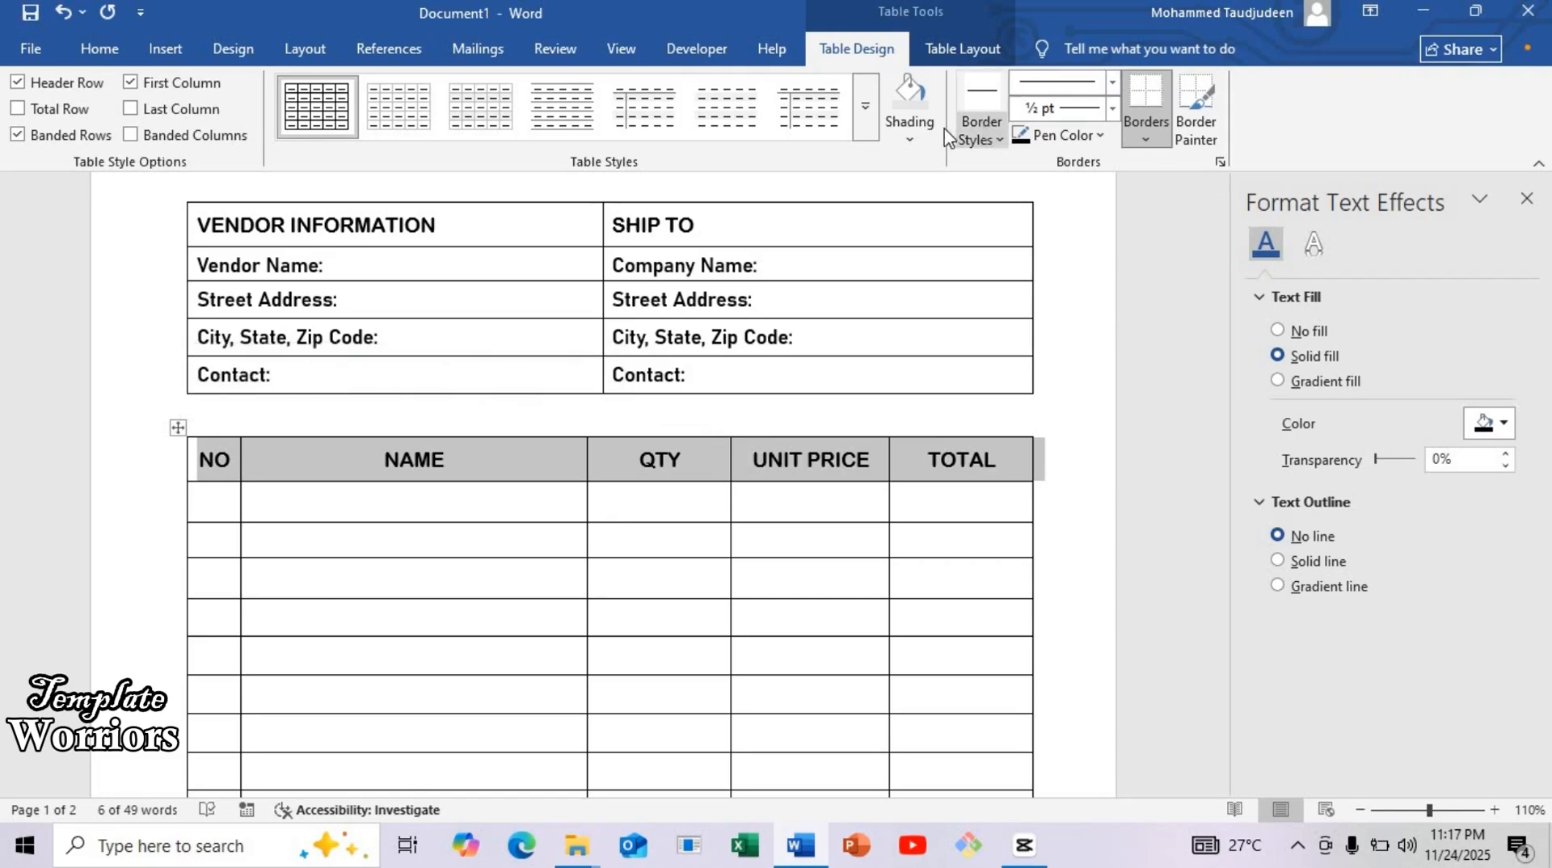
pyautogui.click(904, 114)
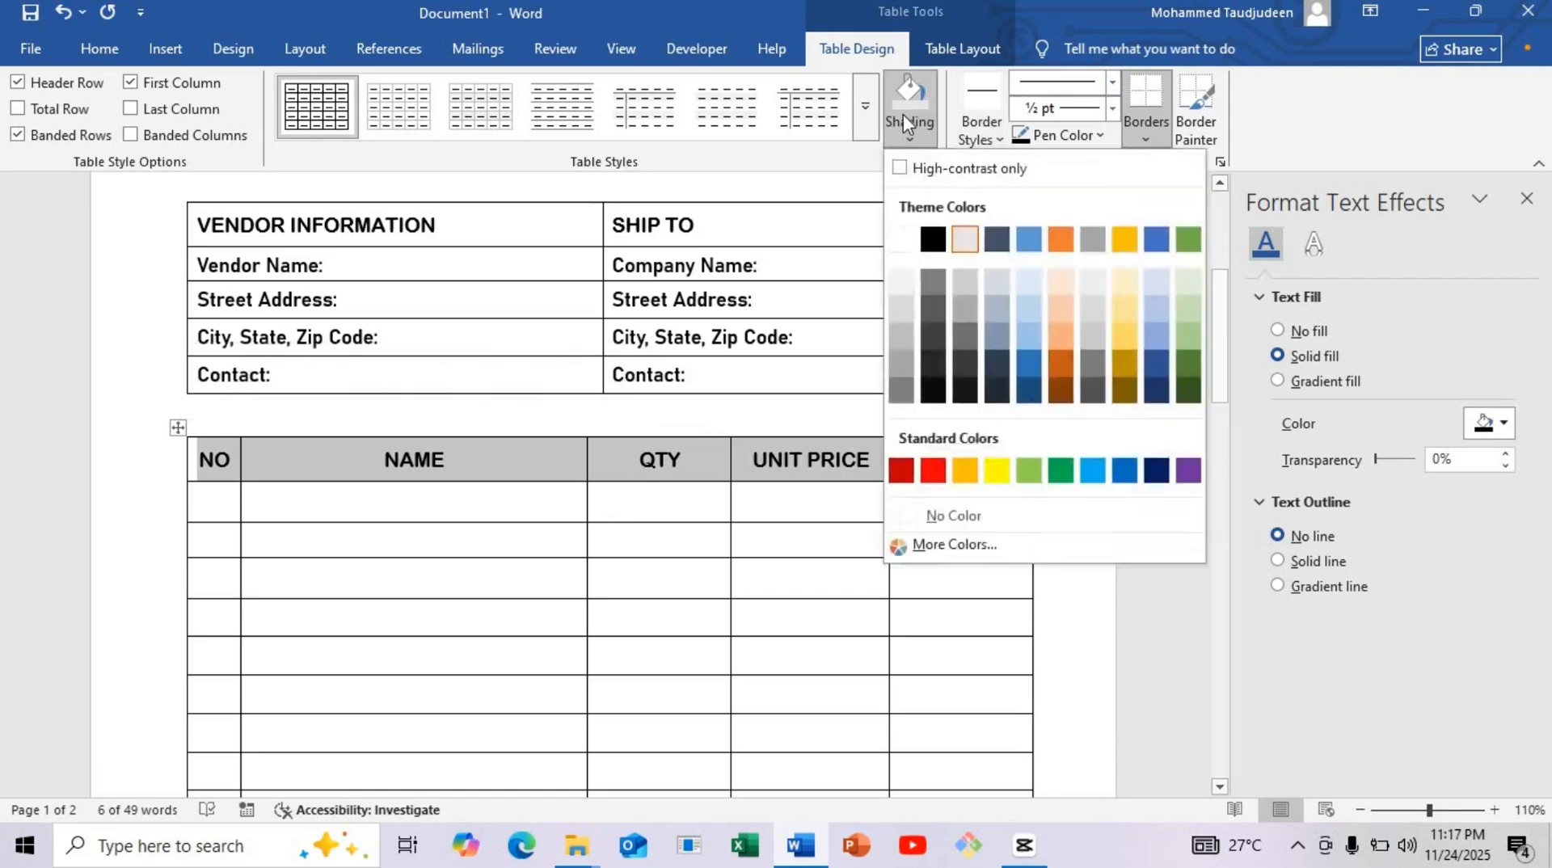
pyautogui.click(904, 114)
pyautogui.click(904, 114)
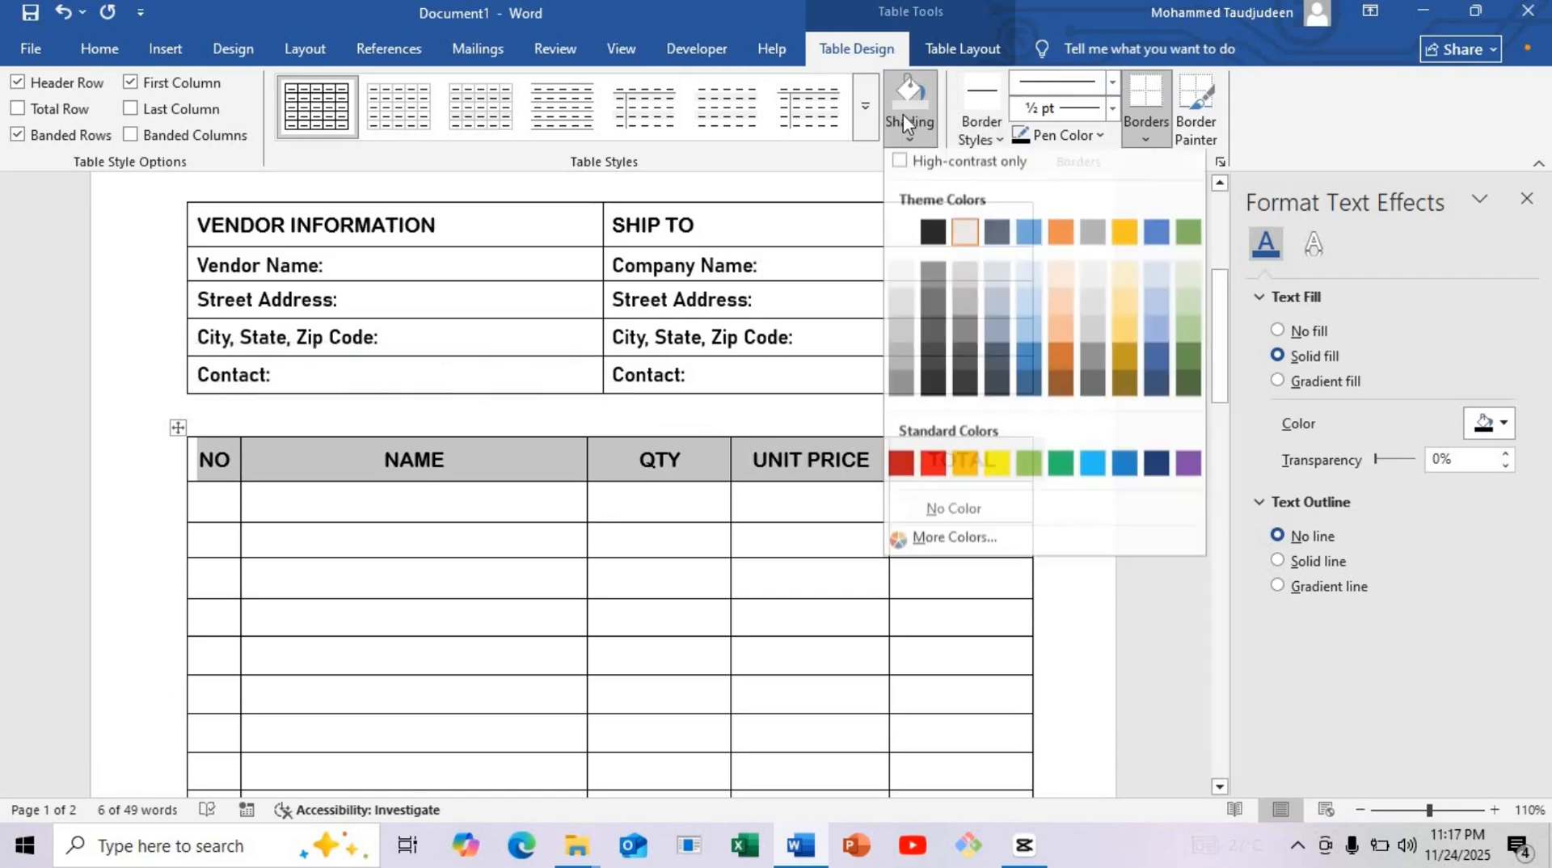
pyautogui.click(976, 236)
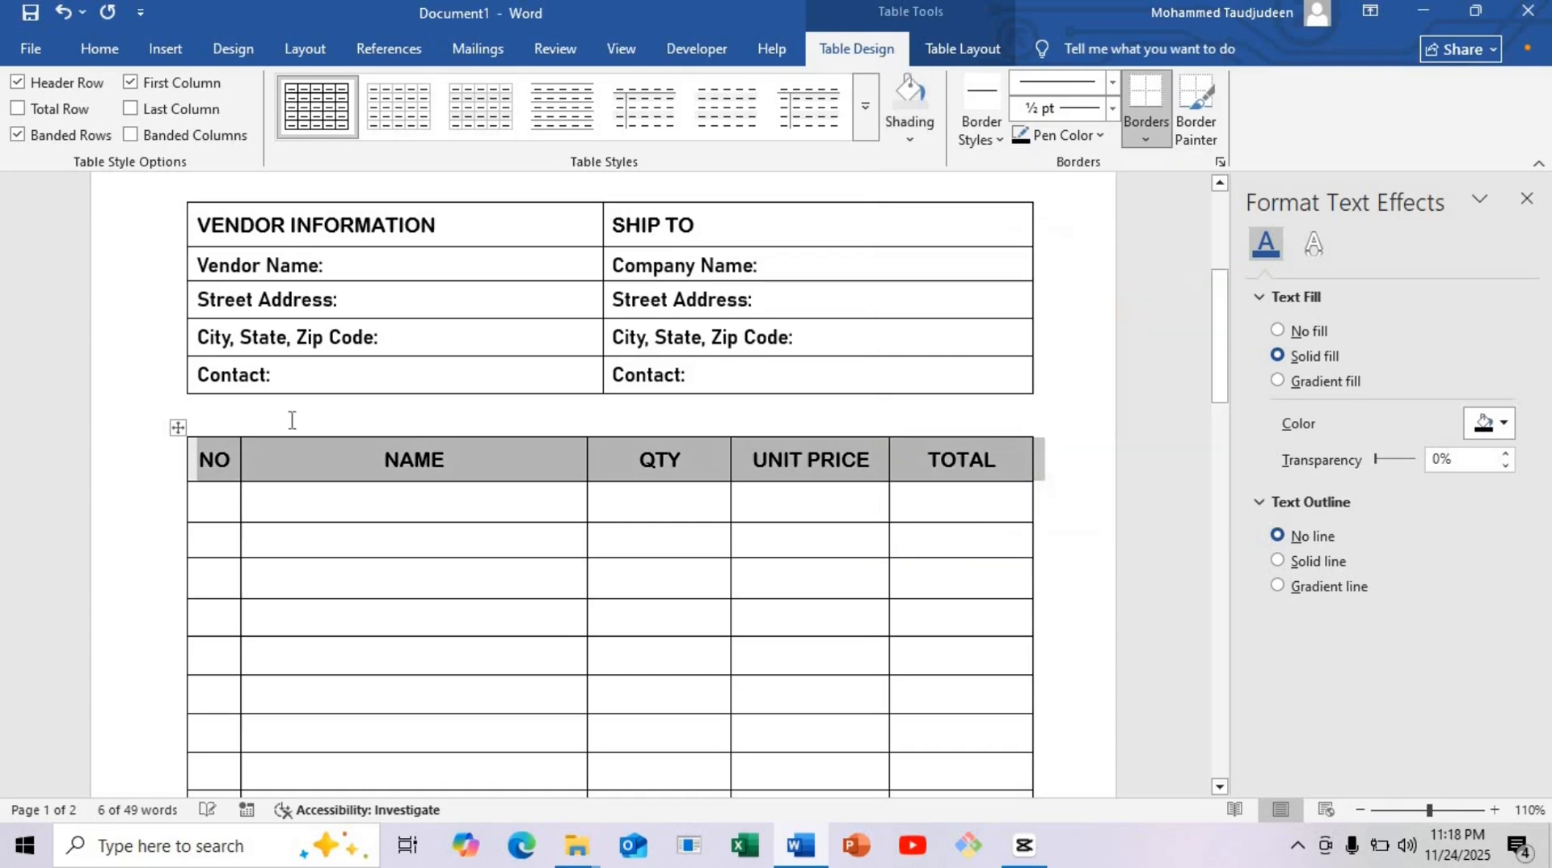
# Shade the whole NO column of the item table with Light Gray, Background 2.
pyautogui.click(196, 431)
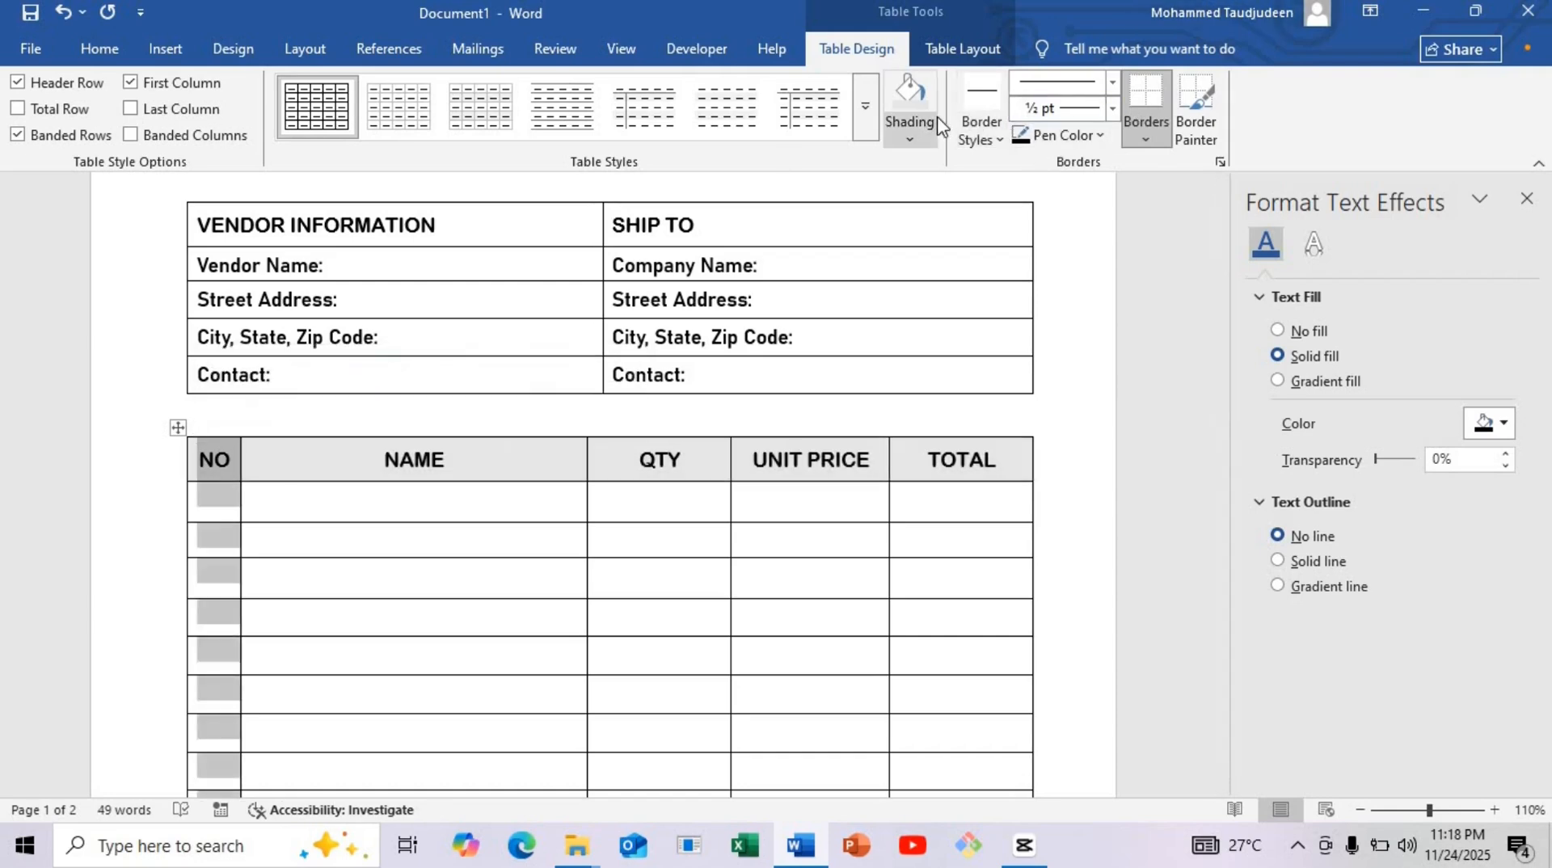
pyautogui.click(910, 135)
pyautogui.click(964, 239)
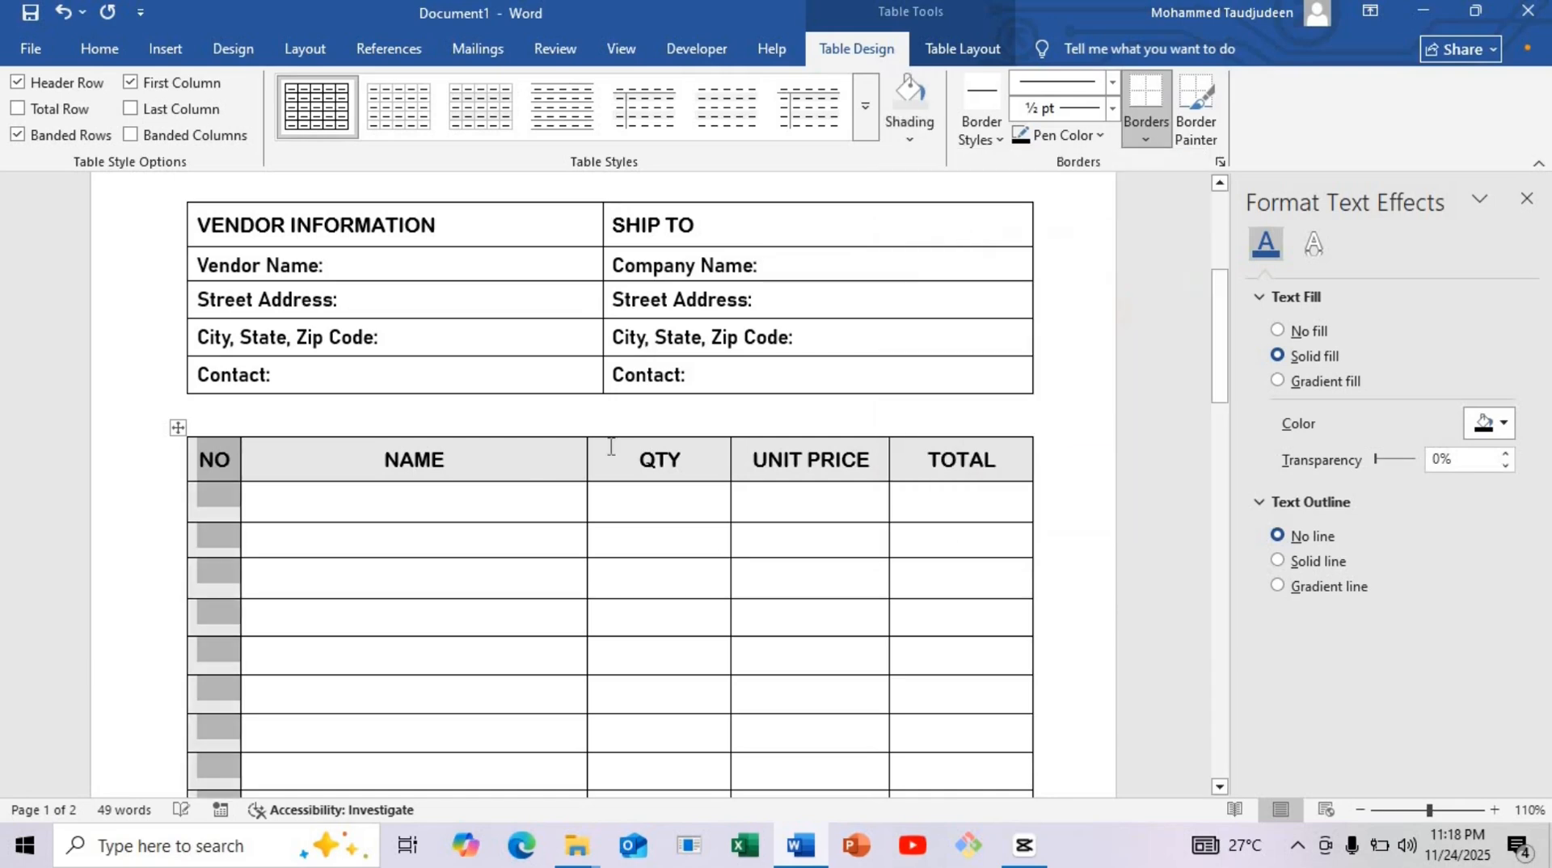
# Shade the VENDOR INFORMATION and SHIP TO header row with Light Gray, Background 2.
pyautogui.click(156, 234)
pyautogui.click(910, 133)
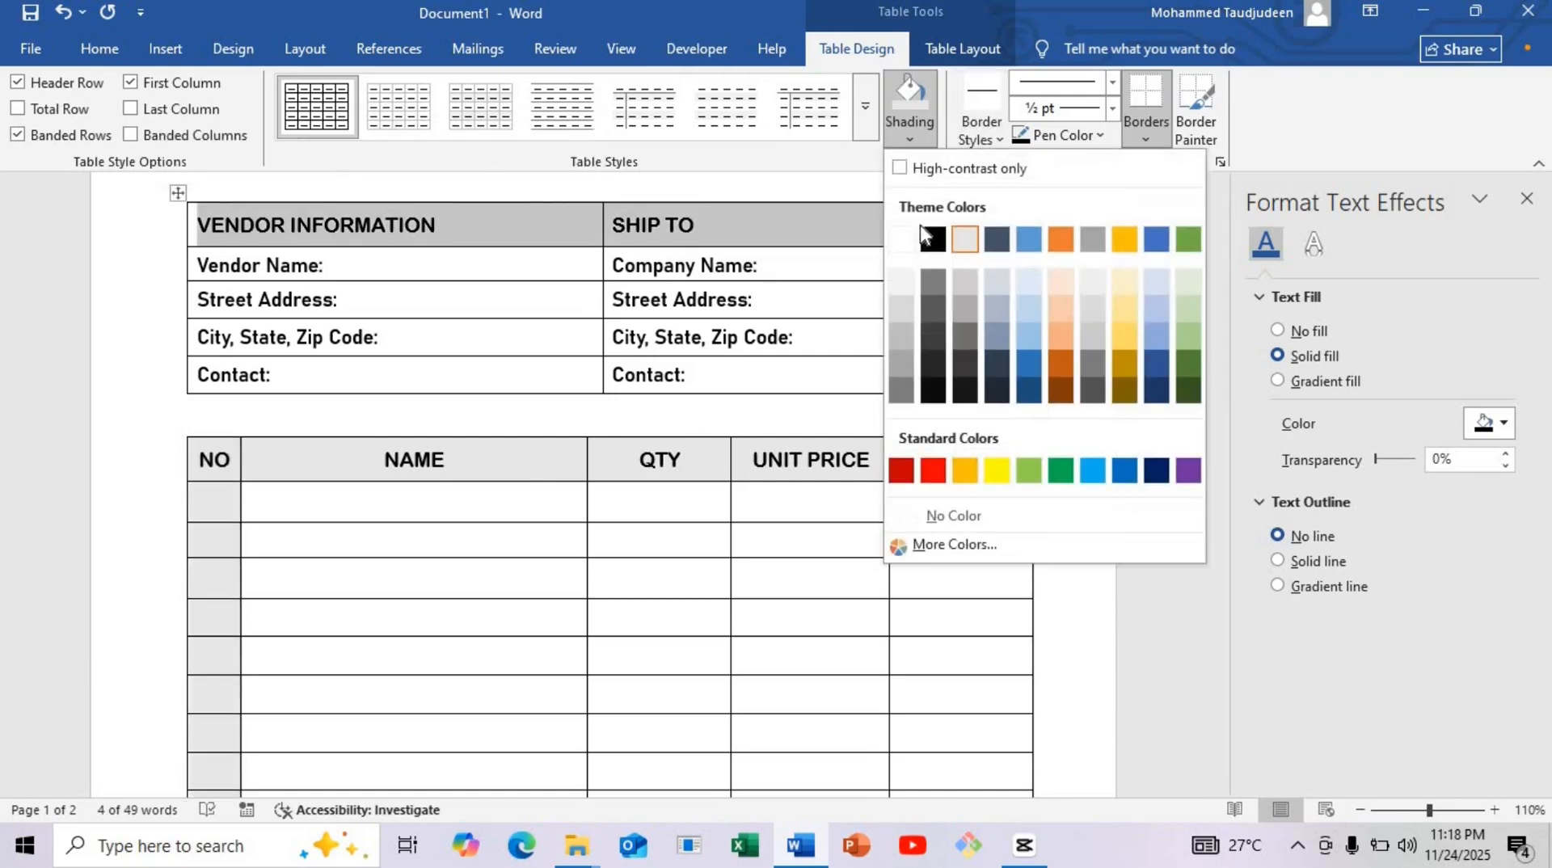
pyautogui.click(966, 240)
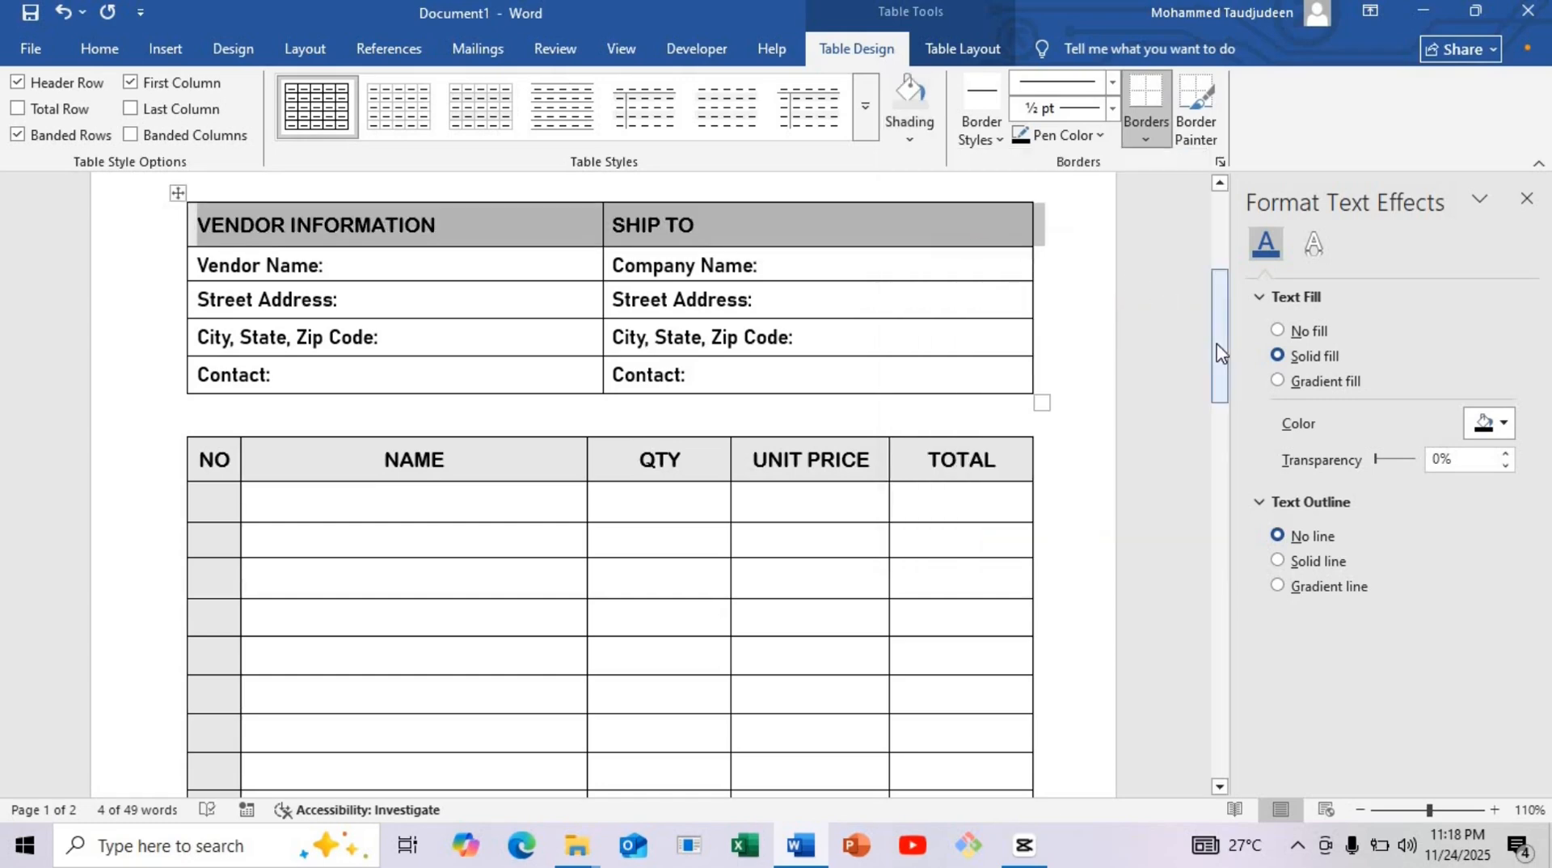
# Shade the CUSTOMER INFORMATION header row with Light Gray, Background 2 and deselect the table.
pyautogui.moveTo(1219, 354); pyautogui.dragTo(1215, 263)
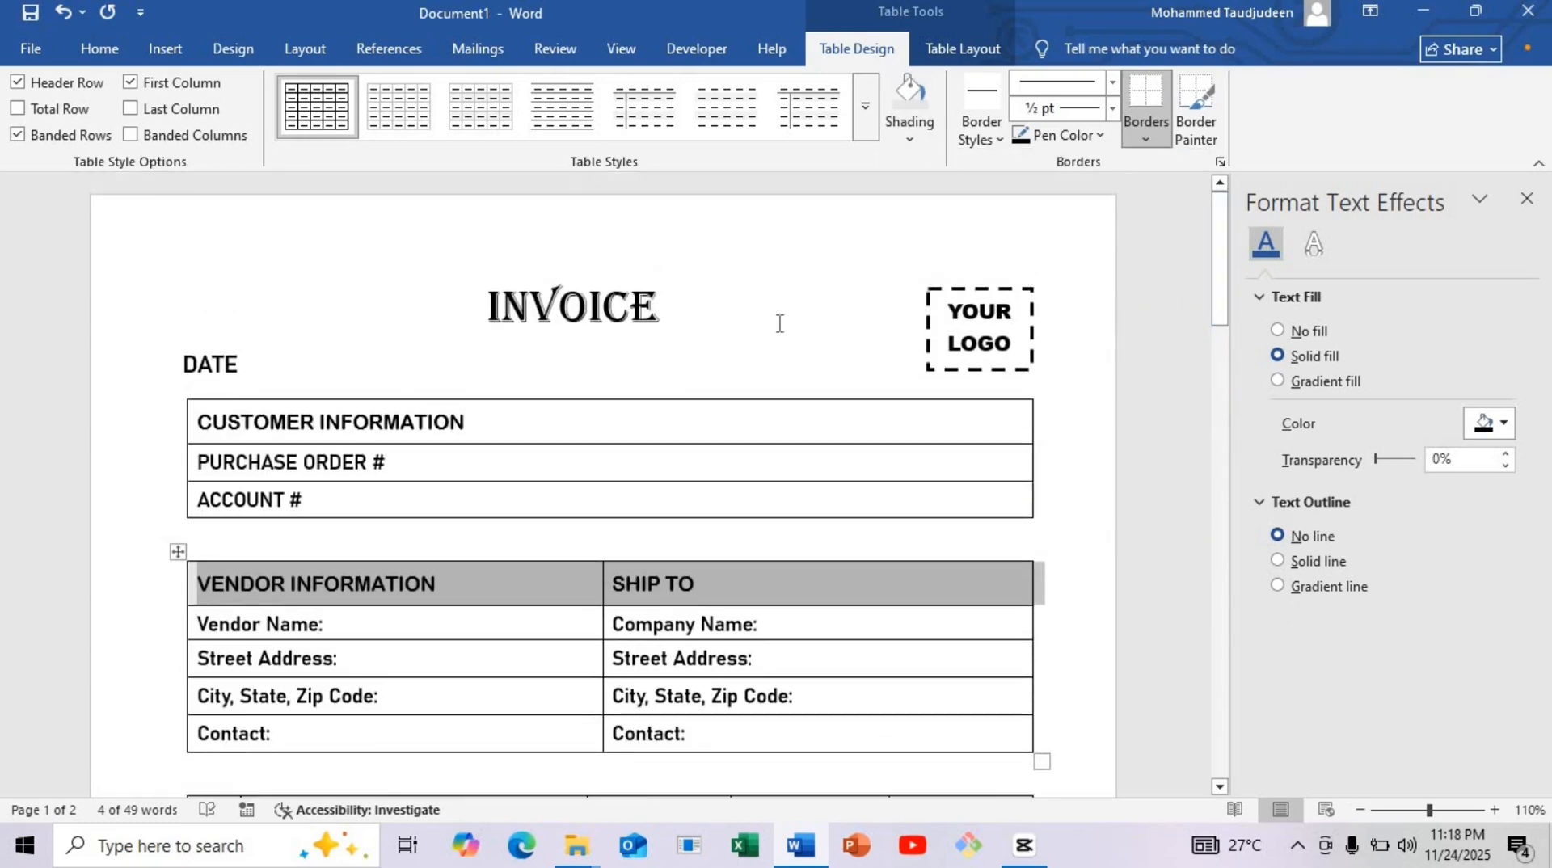
pyautogui.click(779, 324)
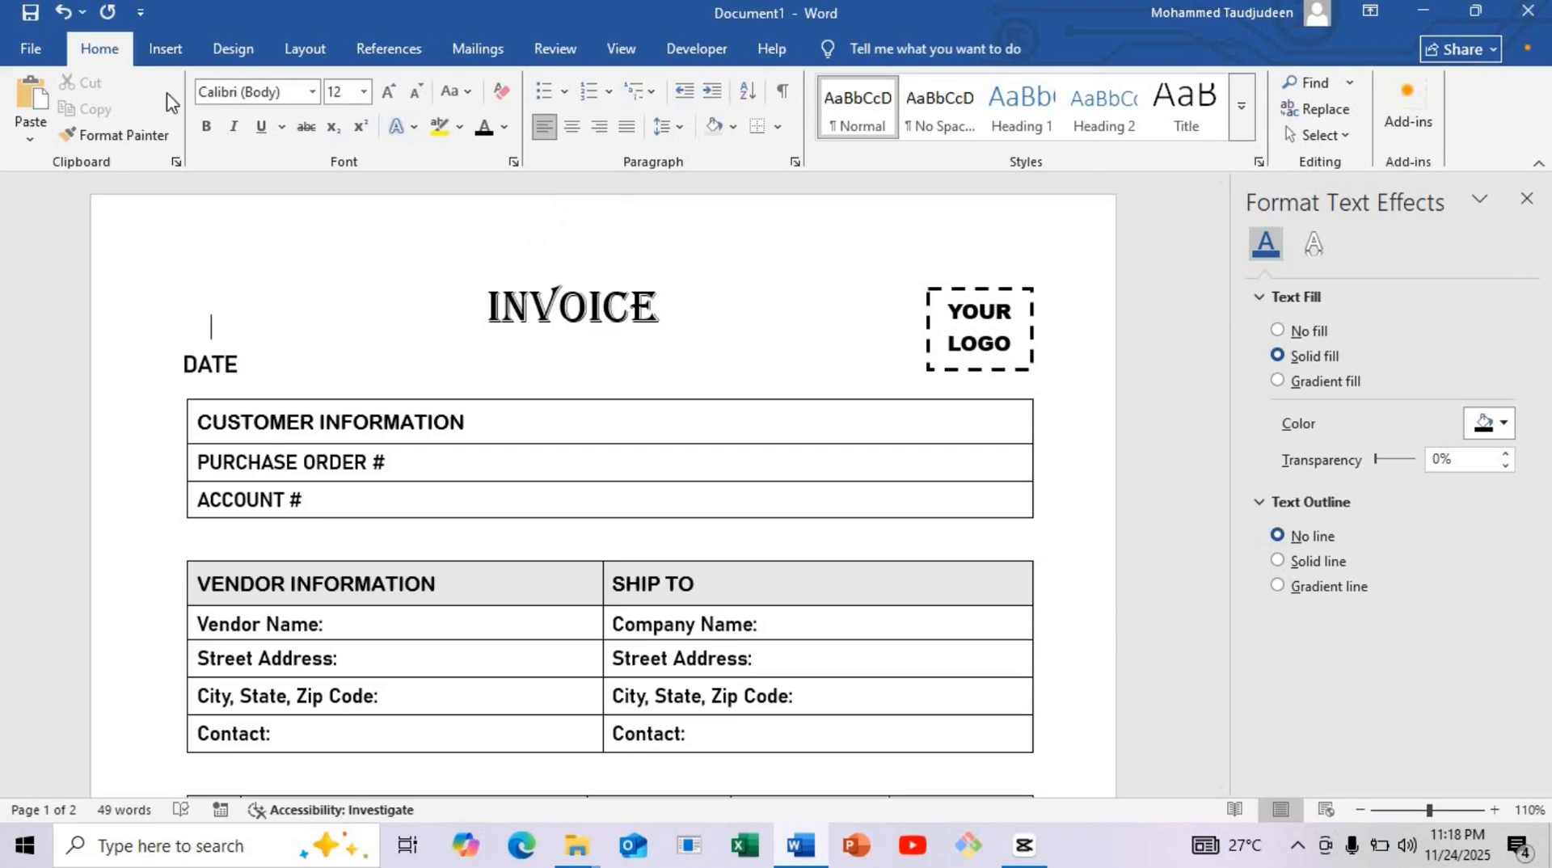
pyautogui.click(157, 428)
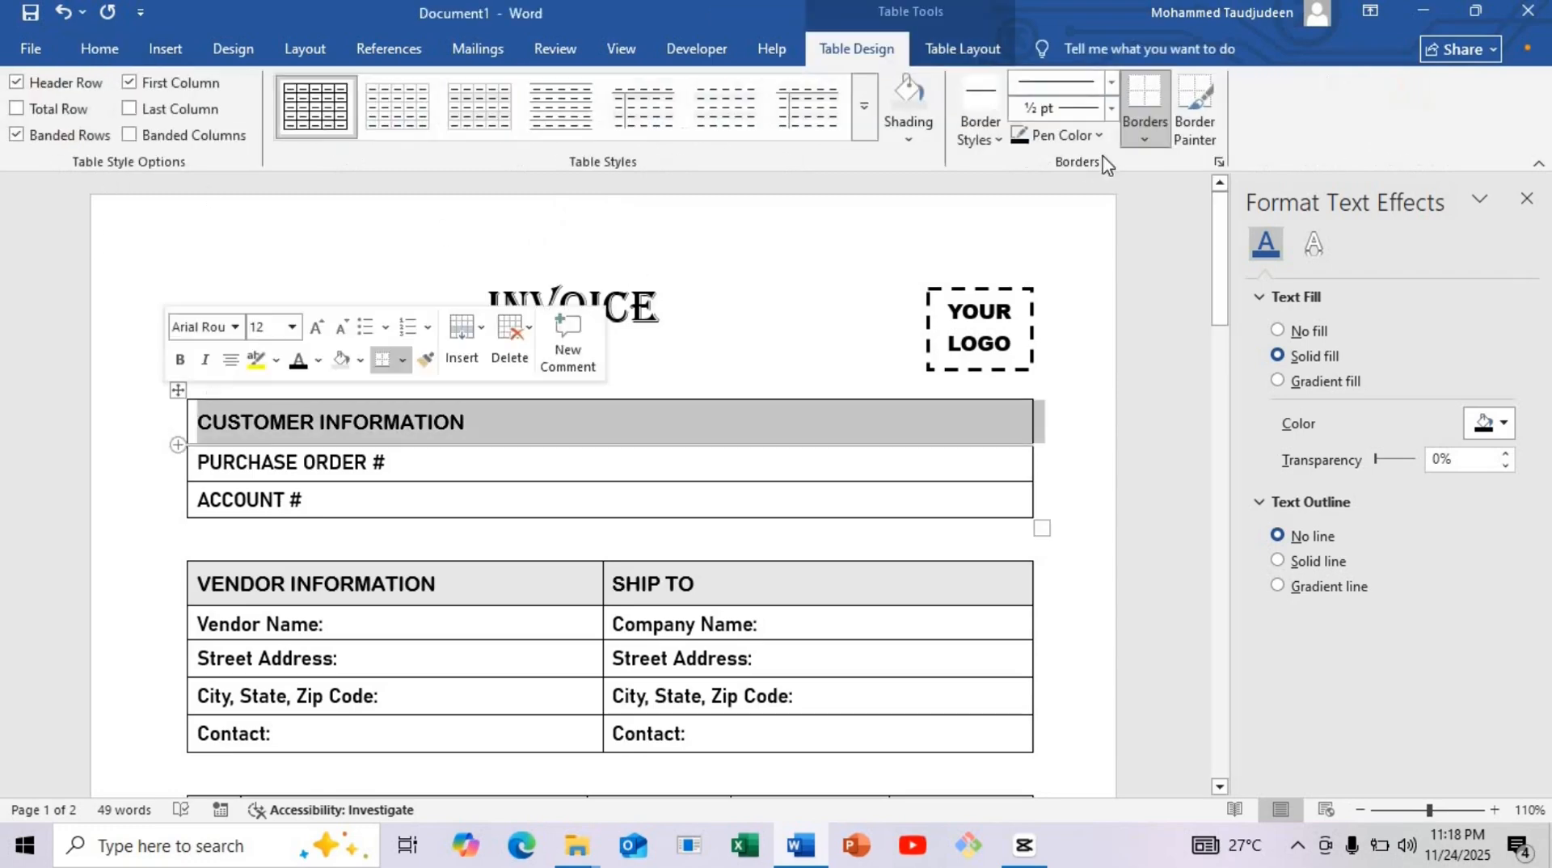
pyautogui.click(909, 137)
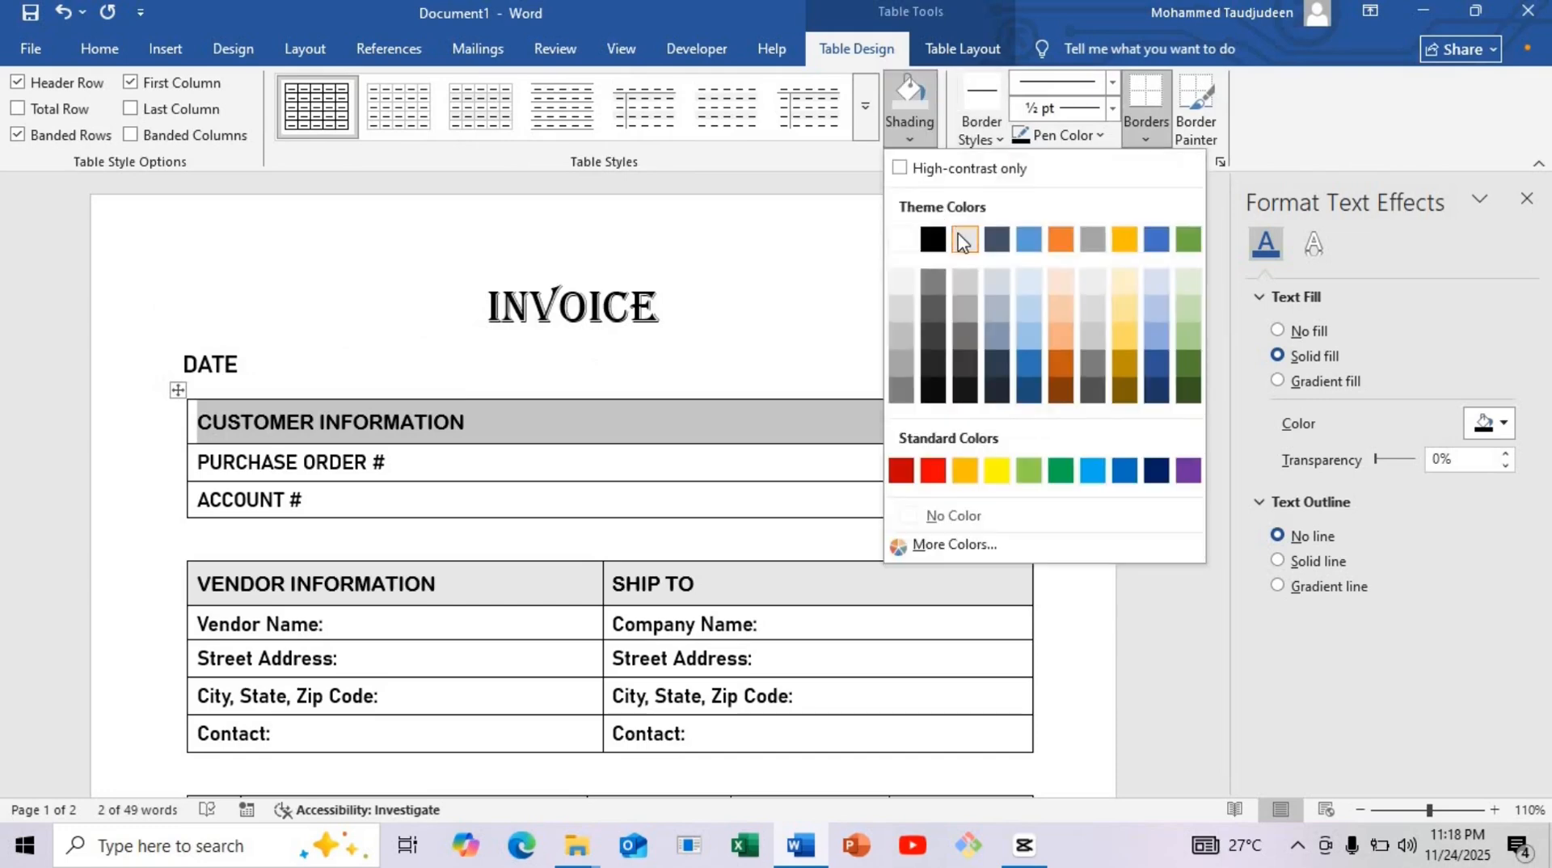
pyautogui.click(960, 241)
pyautogui.click(687, 251)
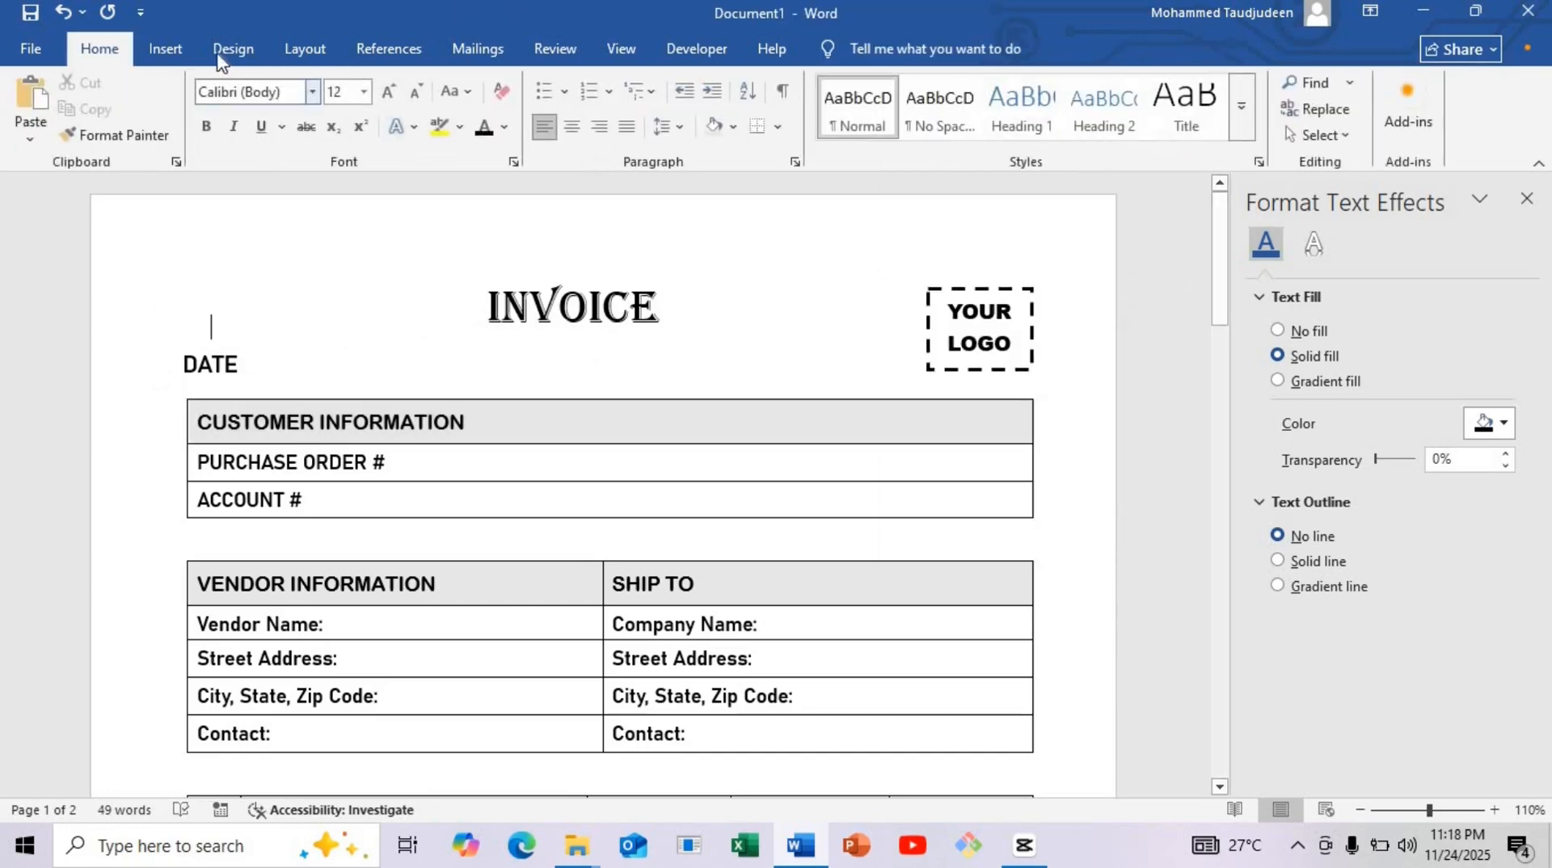
# Draw a rounded rectangle about 2.25" wide above DATE, fully round its ends and reduce its height to about 0.3".
pyautogui.click(165, 48)
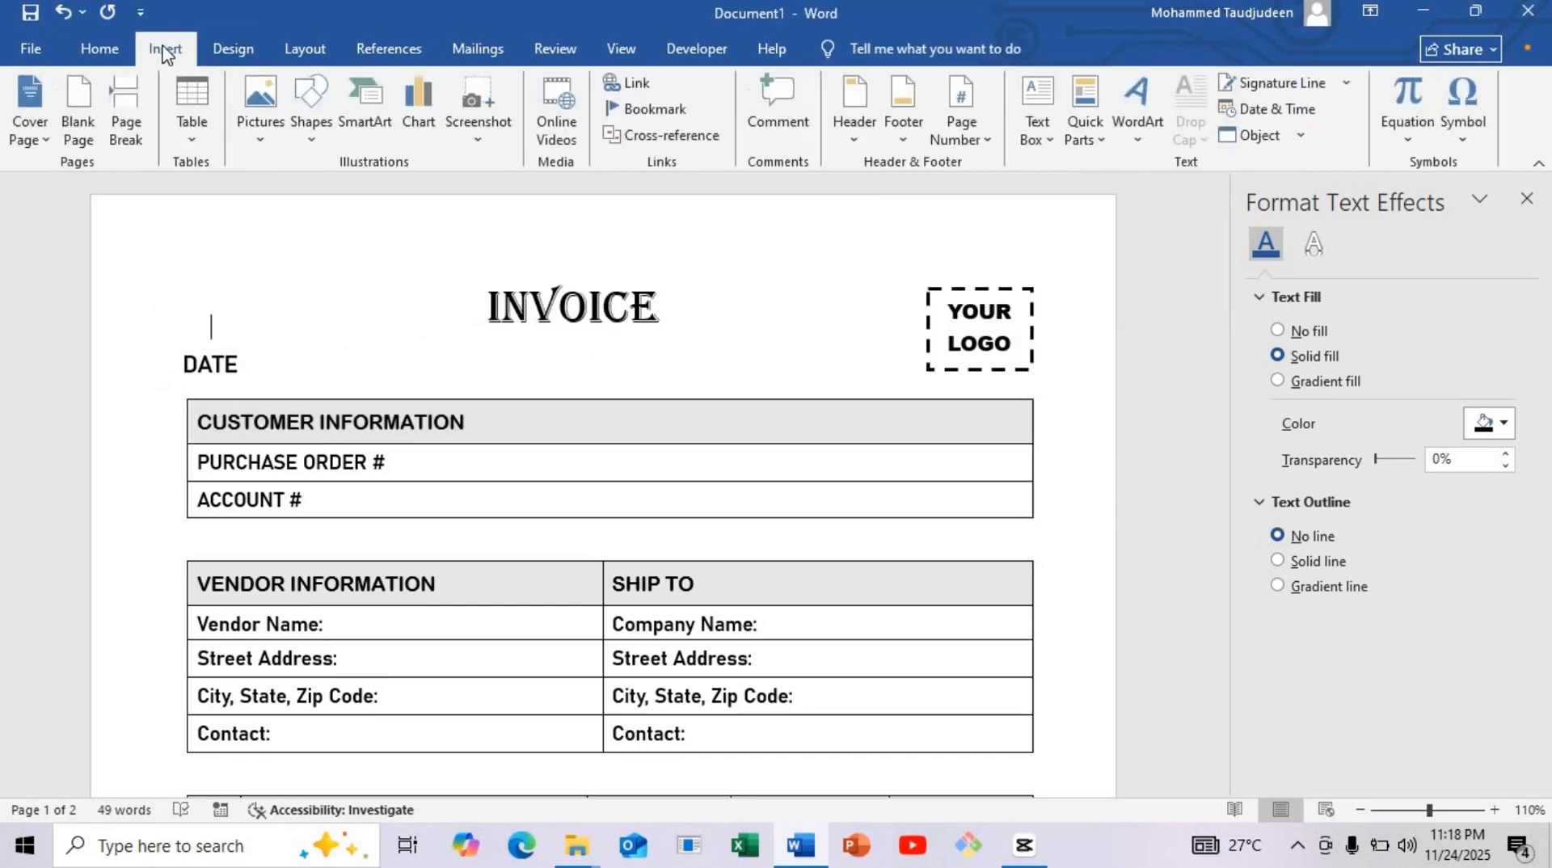
pyautogui.click(311, 122)
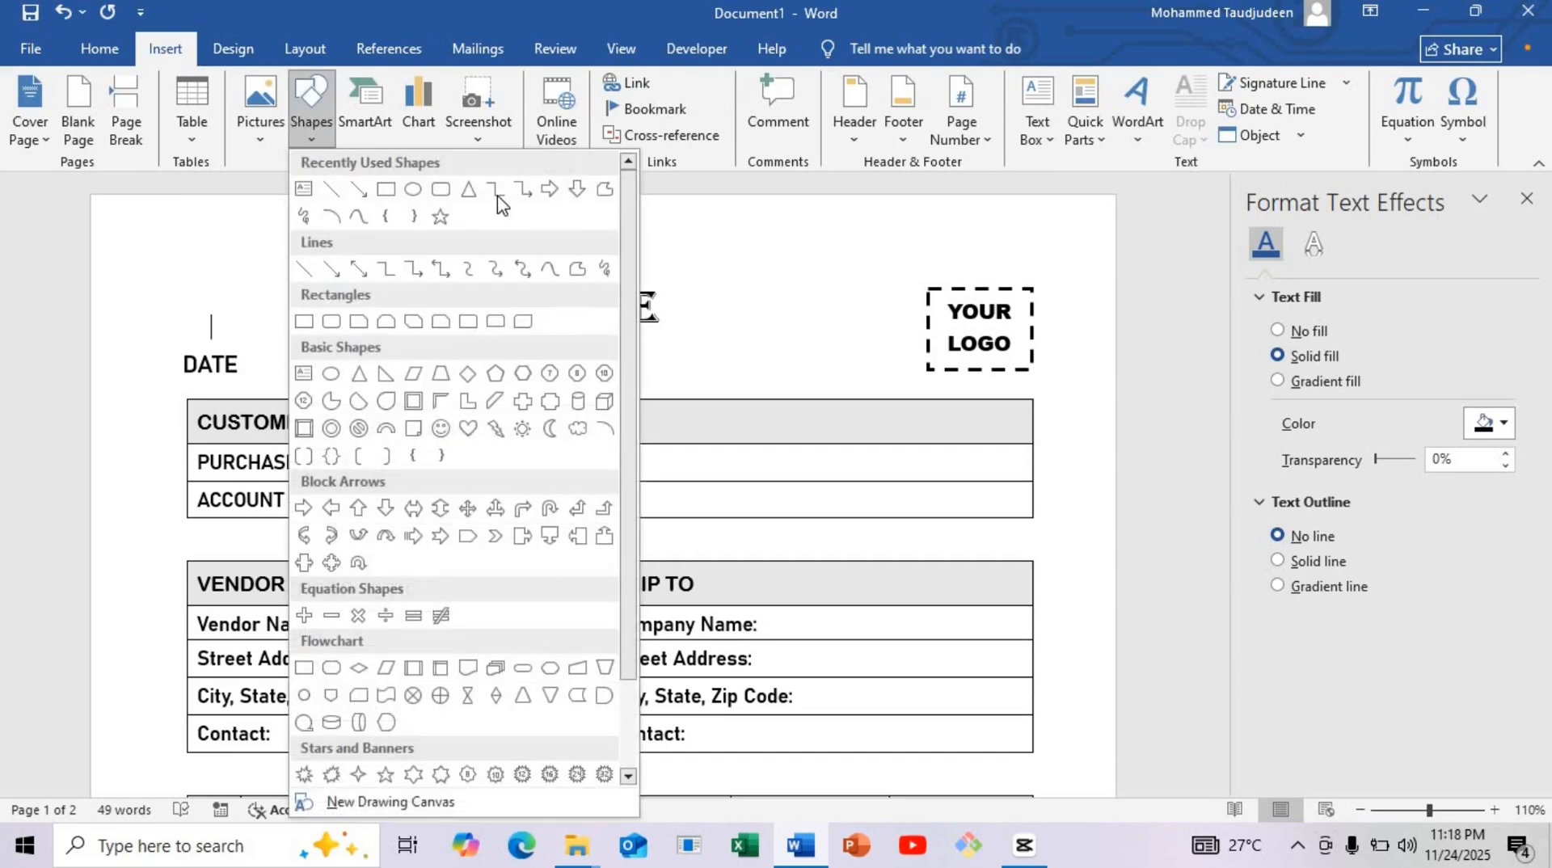
pyautogui.click(441, 191)
pyautogui.moveTo(150, 243); pyautogui.dragTo(421, 290)
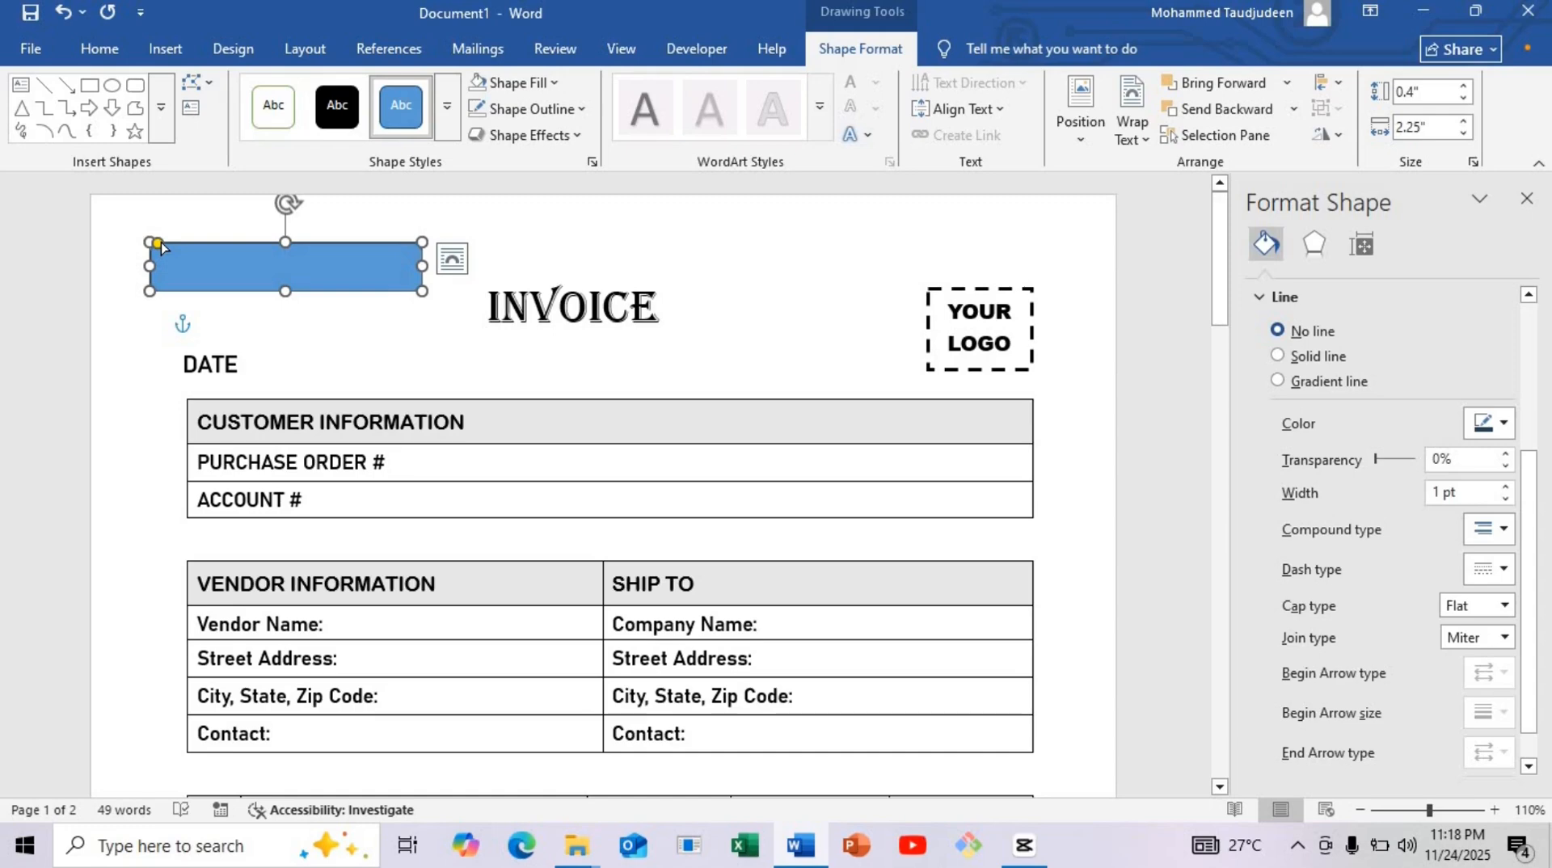
pyautogui.moveTo(165, 241); pyautogui.dragTo(287, 253)
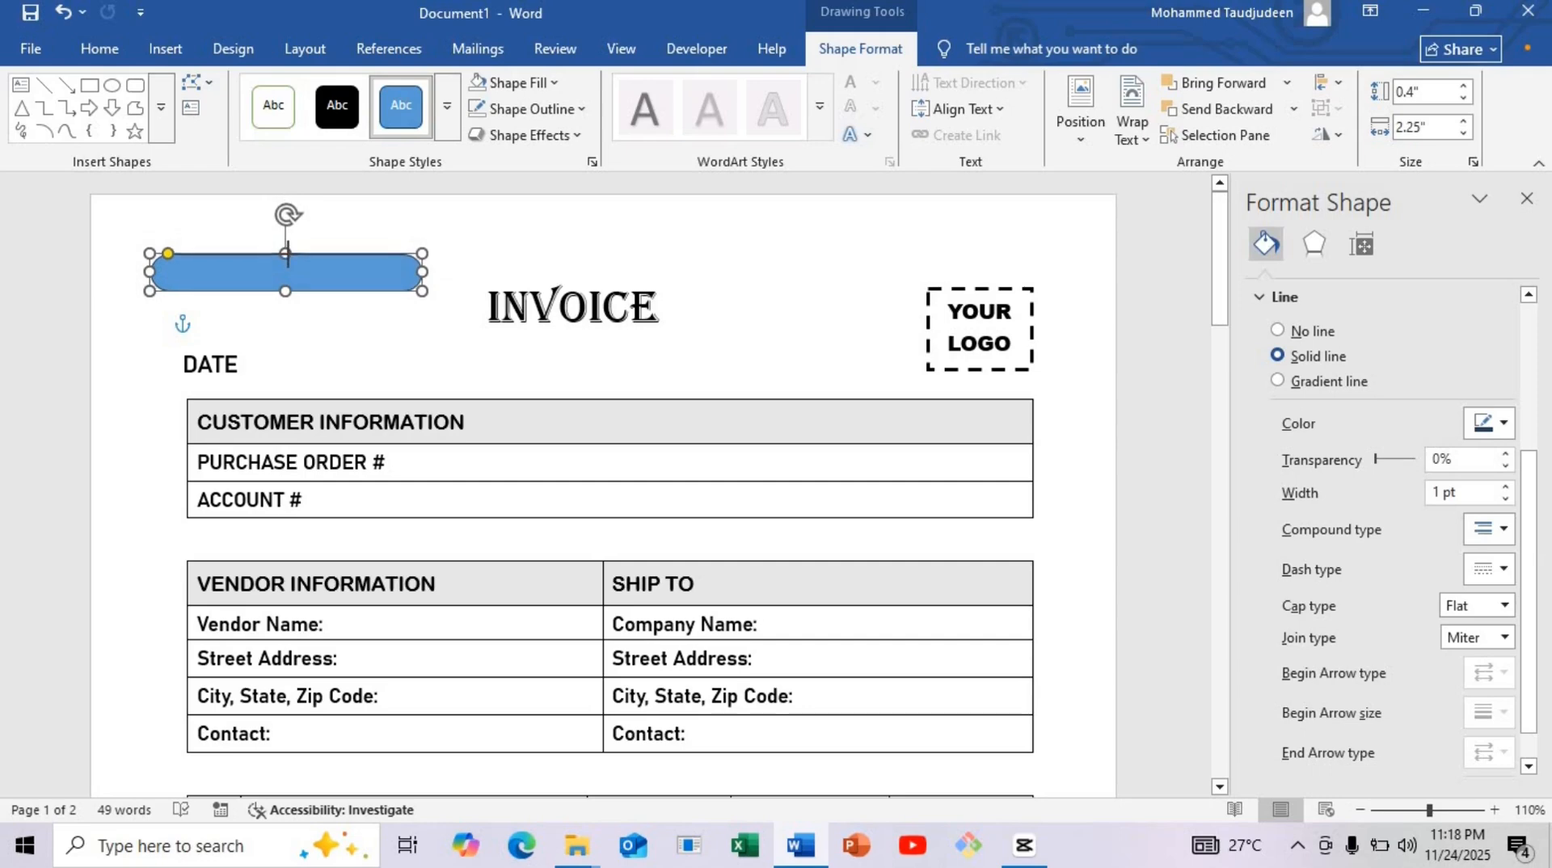
# Remove the rounded rectangle's fill and give it a gray outline.
pyautogui.click(553, 84)
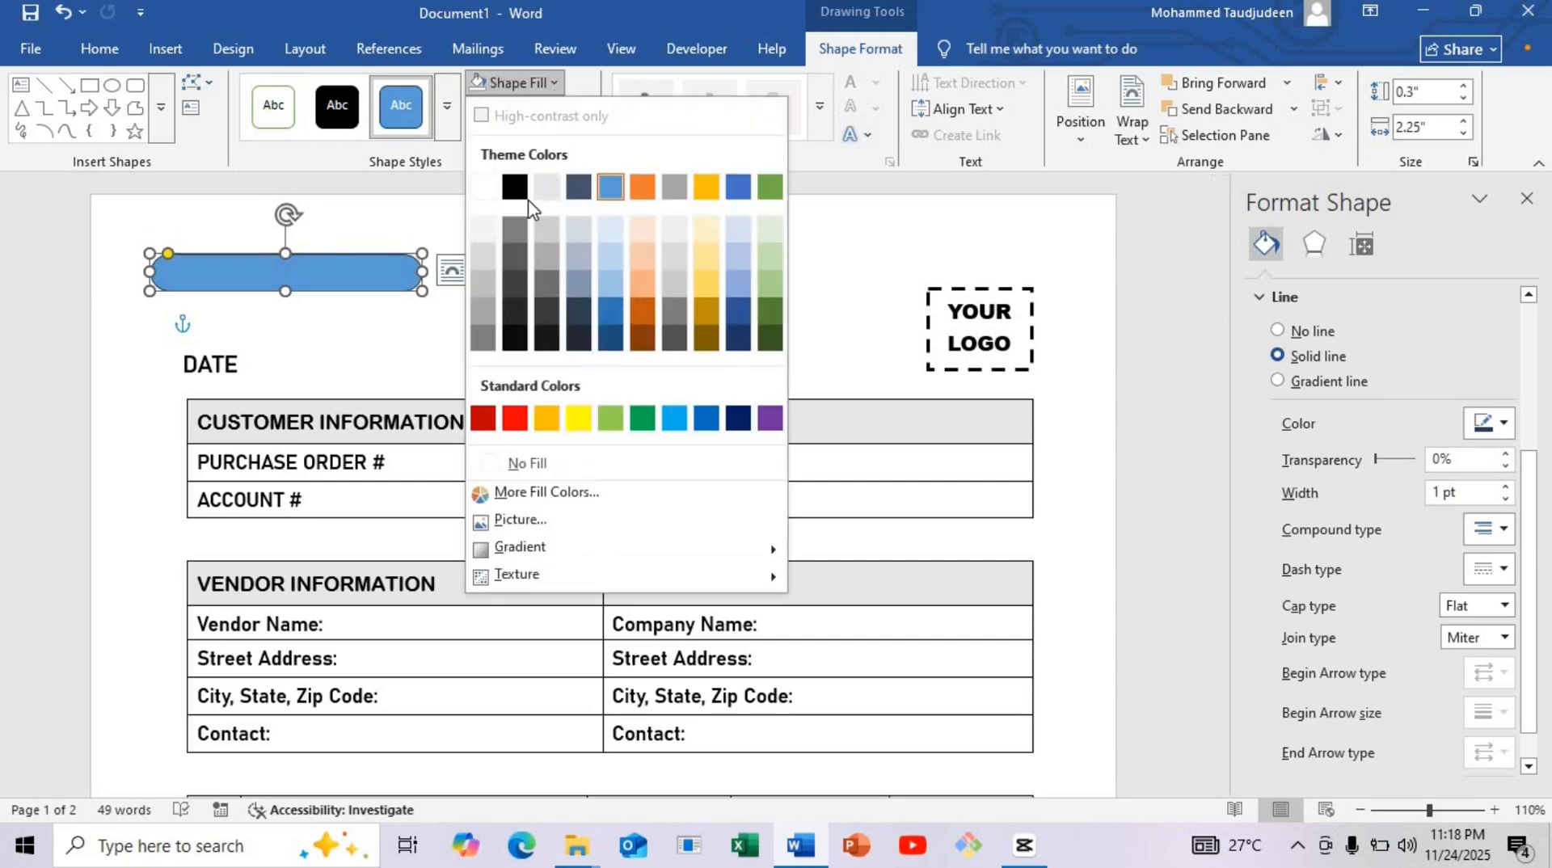
pyautogui.click(568, 462)
pyautogui.click(576, 109)
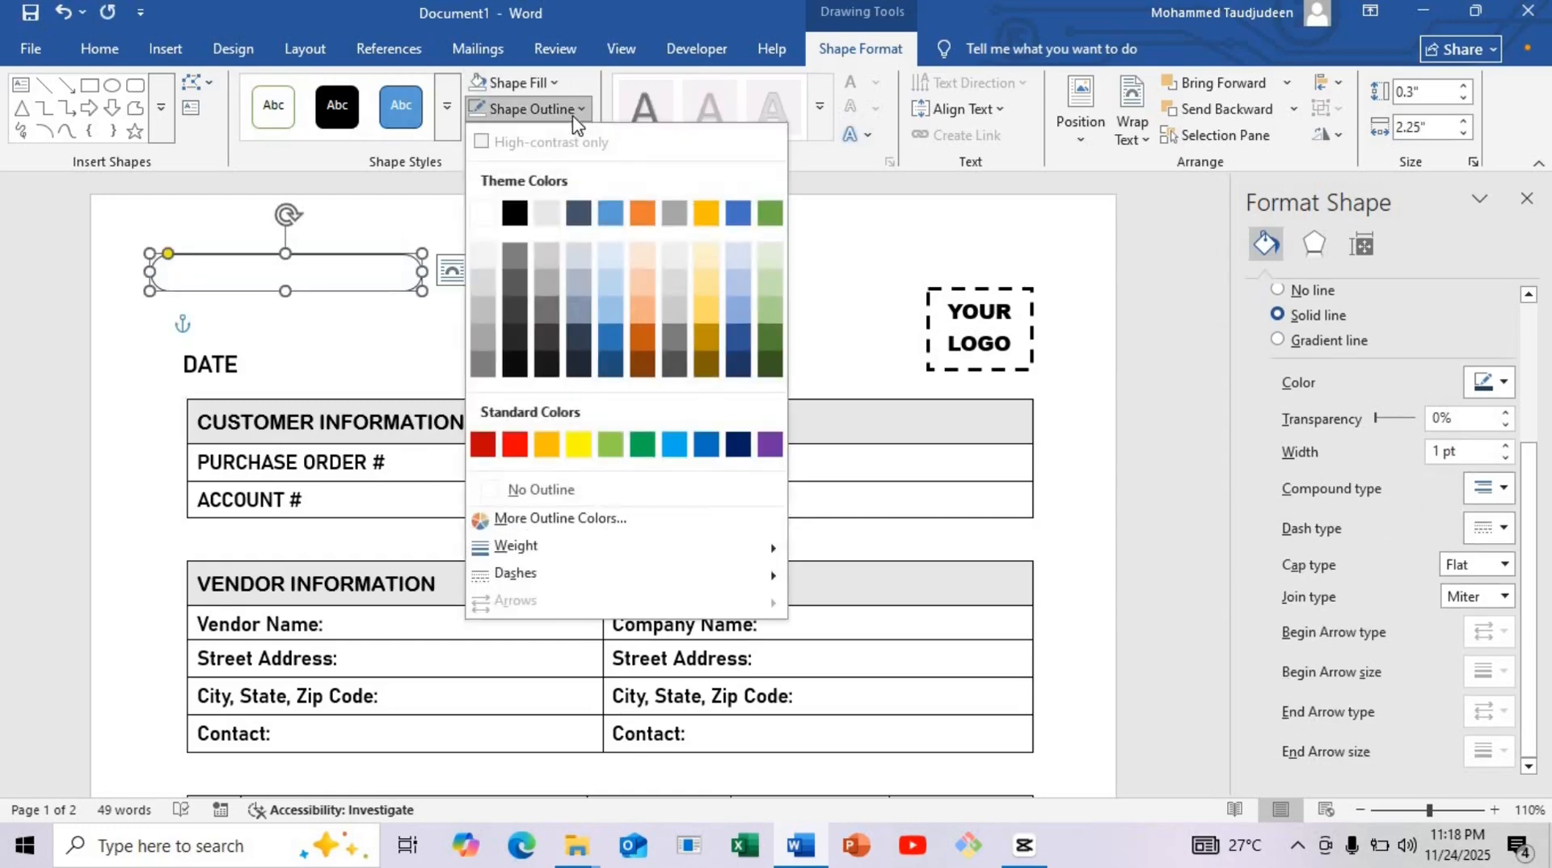
pyautogui.click(576, 110)
pyautogui.click(576, 110)
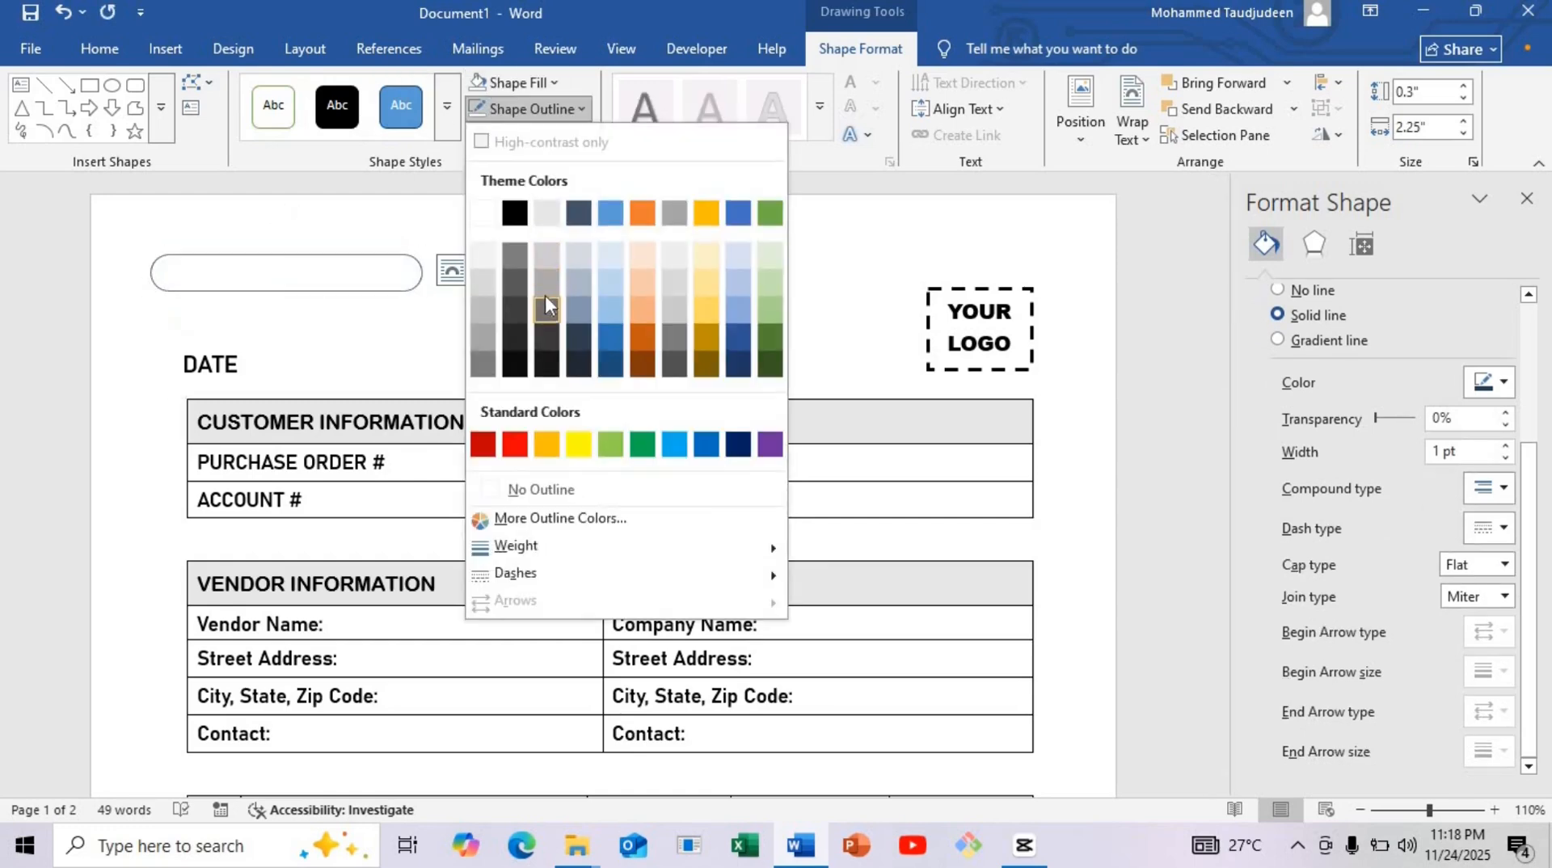
pyautogui.click(340, 287)
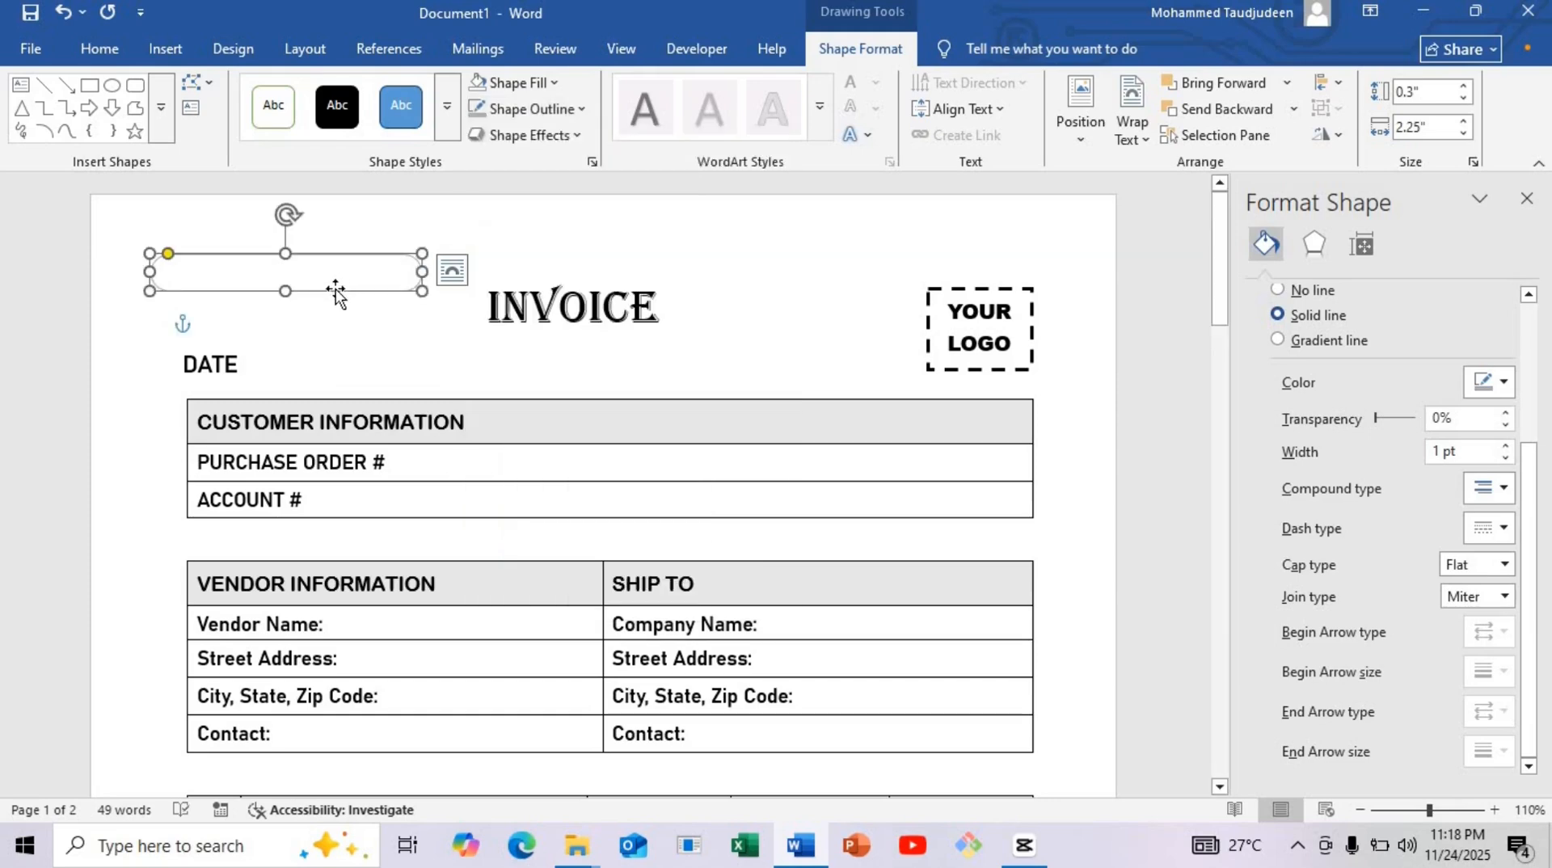
# Narrow the rounded rectangle above DATE to about 1.97" wide and move a copy of it down to the COMMENT OR SPECIAL NOTE box.
pyautogui.moveTo(336, 289); pyautogui.dragTo(393, 281)
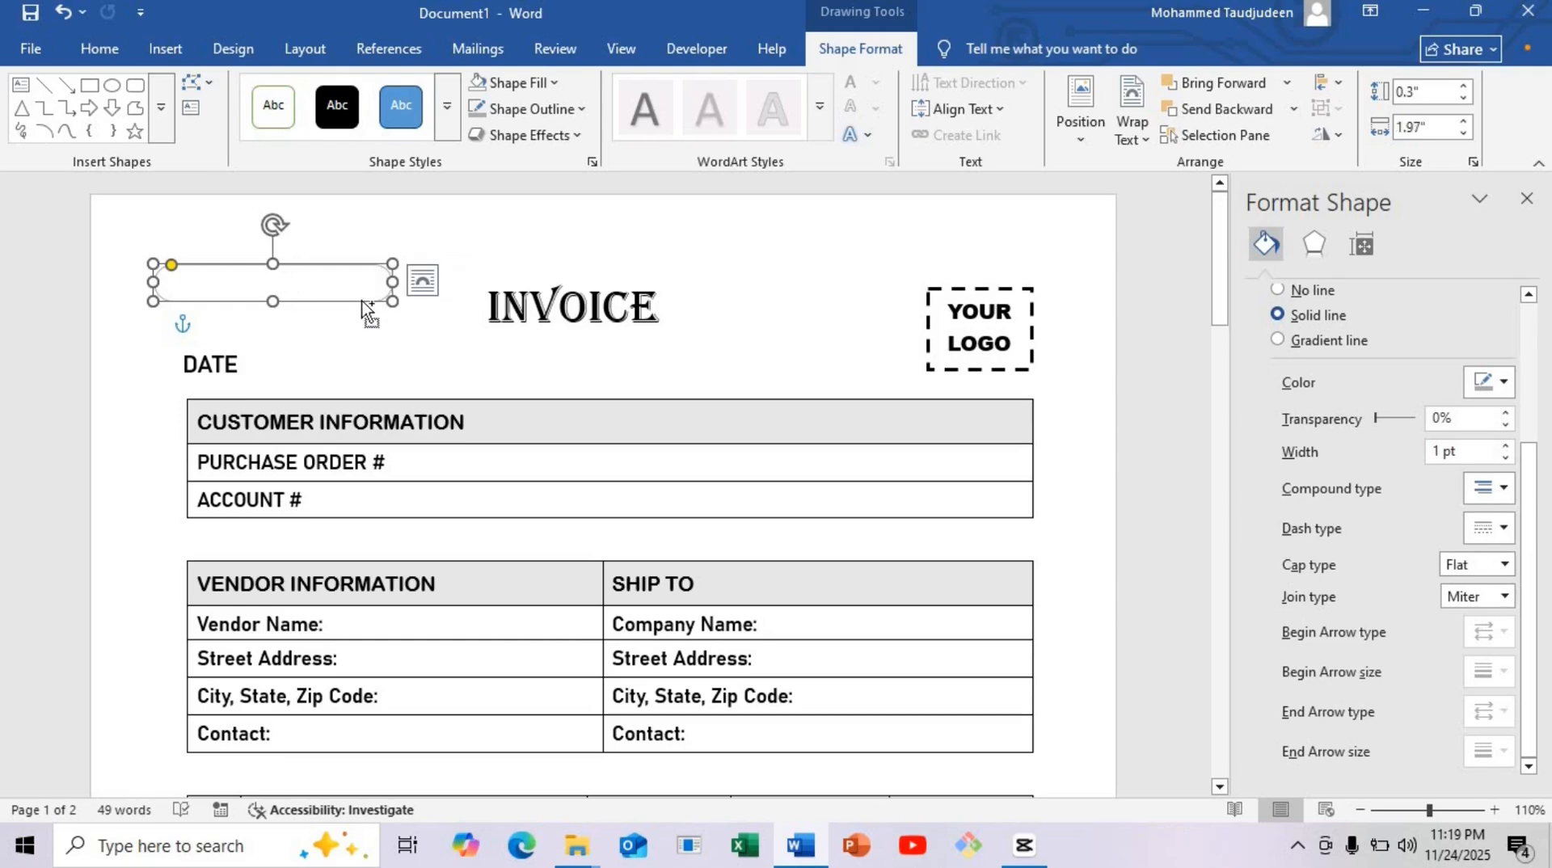
pyautogui.press('ctrl')
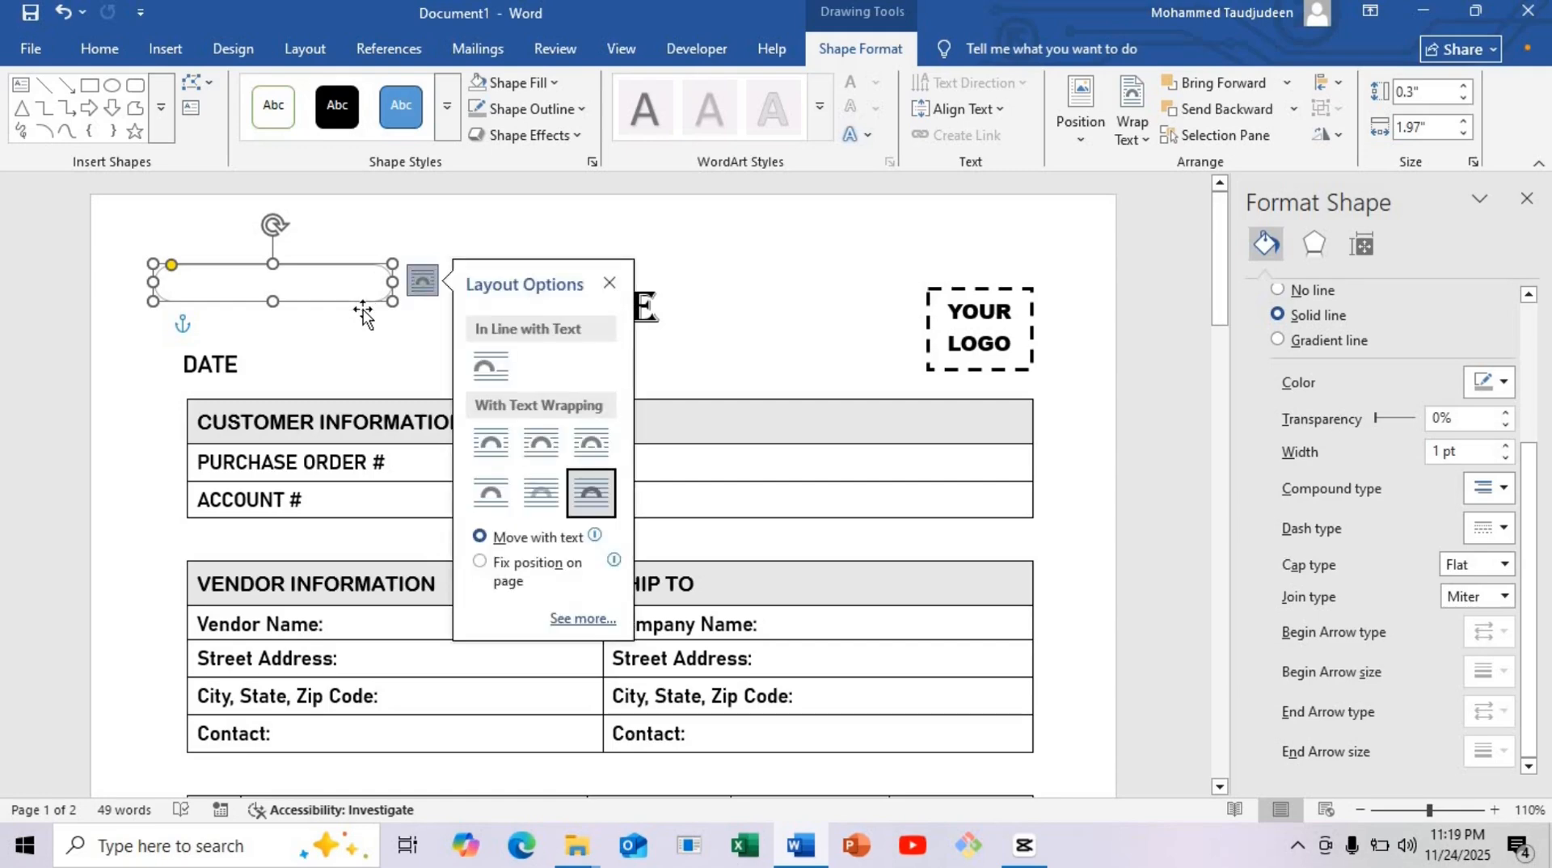
pyautogui.moveTo(363, 311); pyautogui.dragTo(591, 772)
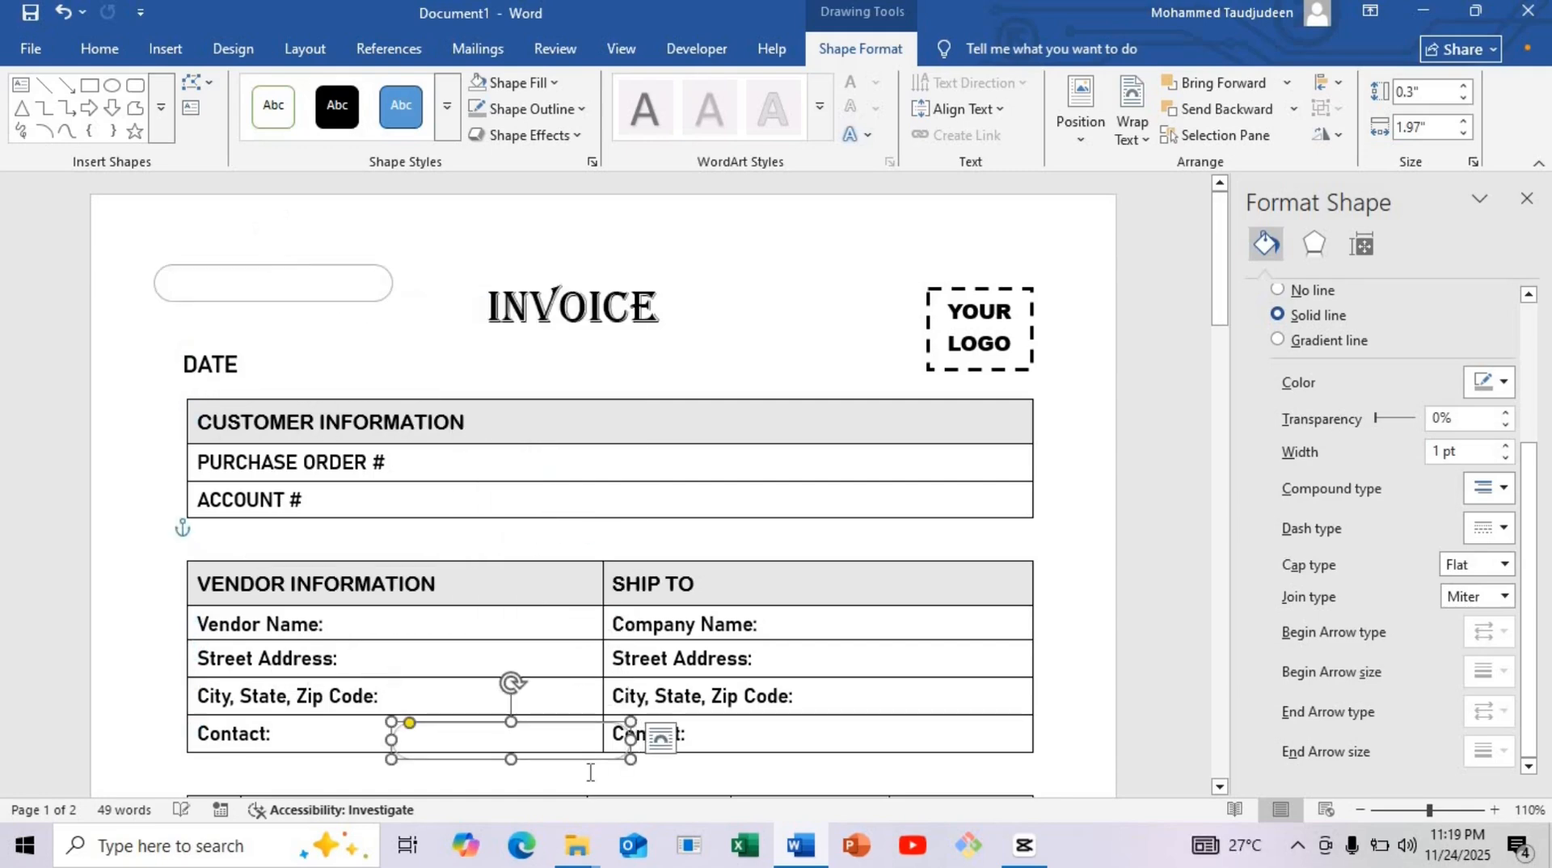
pyautogui.moveTo(1222, 278); pyautogui.dragTo(1217, 391)
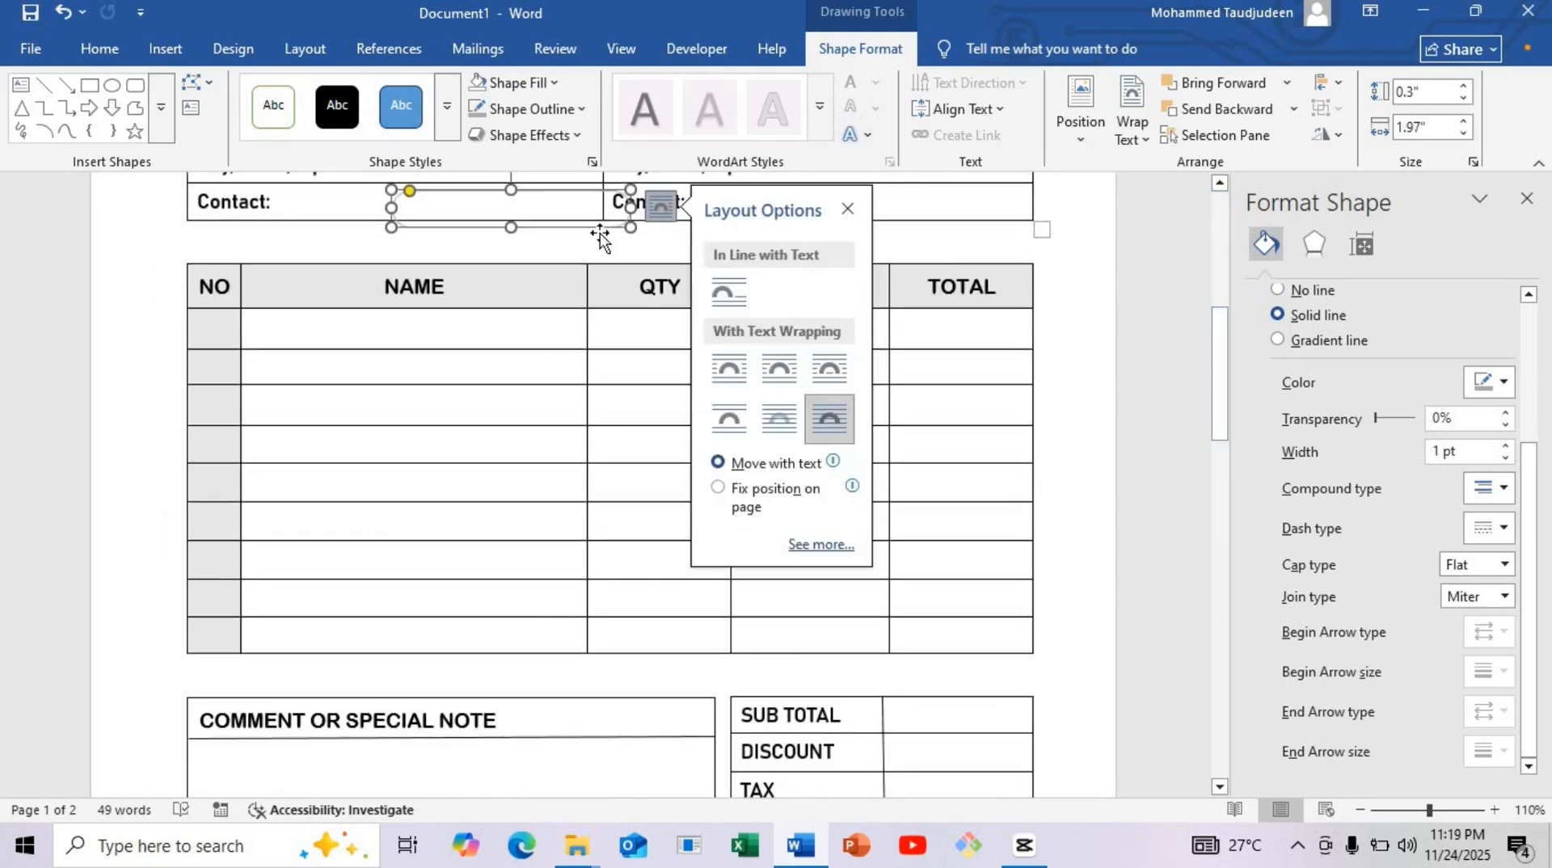
pyautogui.moveTo(600, 233); pyautogui.dragTo(691, 768)
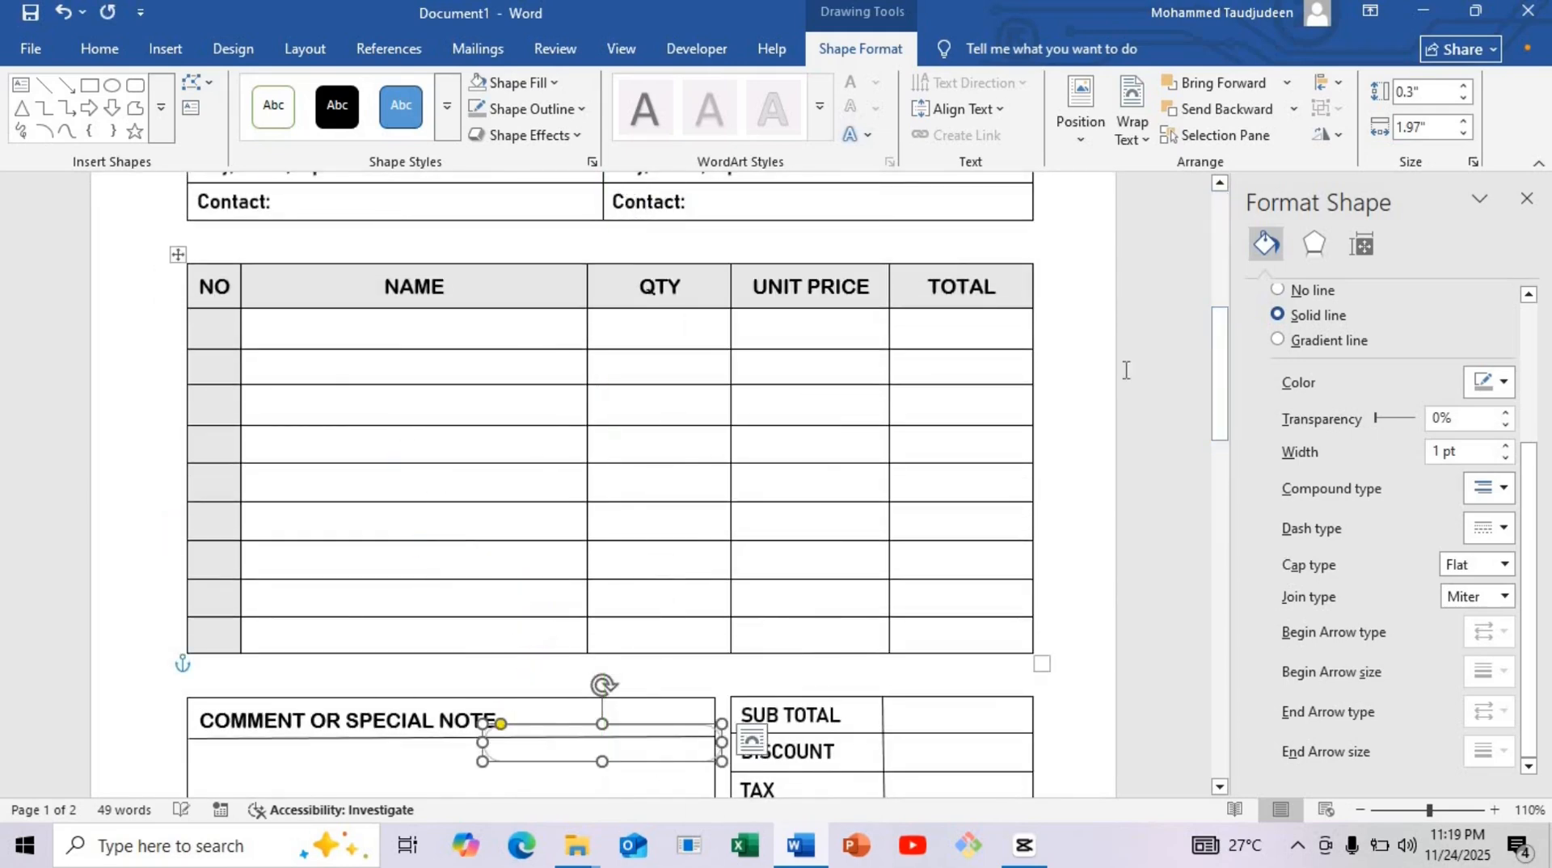
pyautogui.moveTo(1216, 387); pyautogui.dragTo(1211, 450)
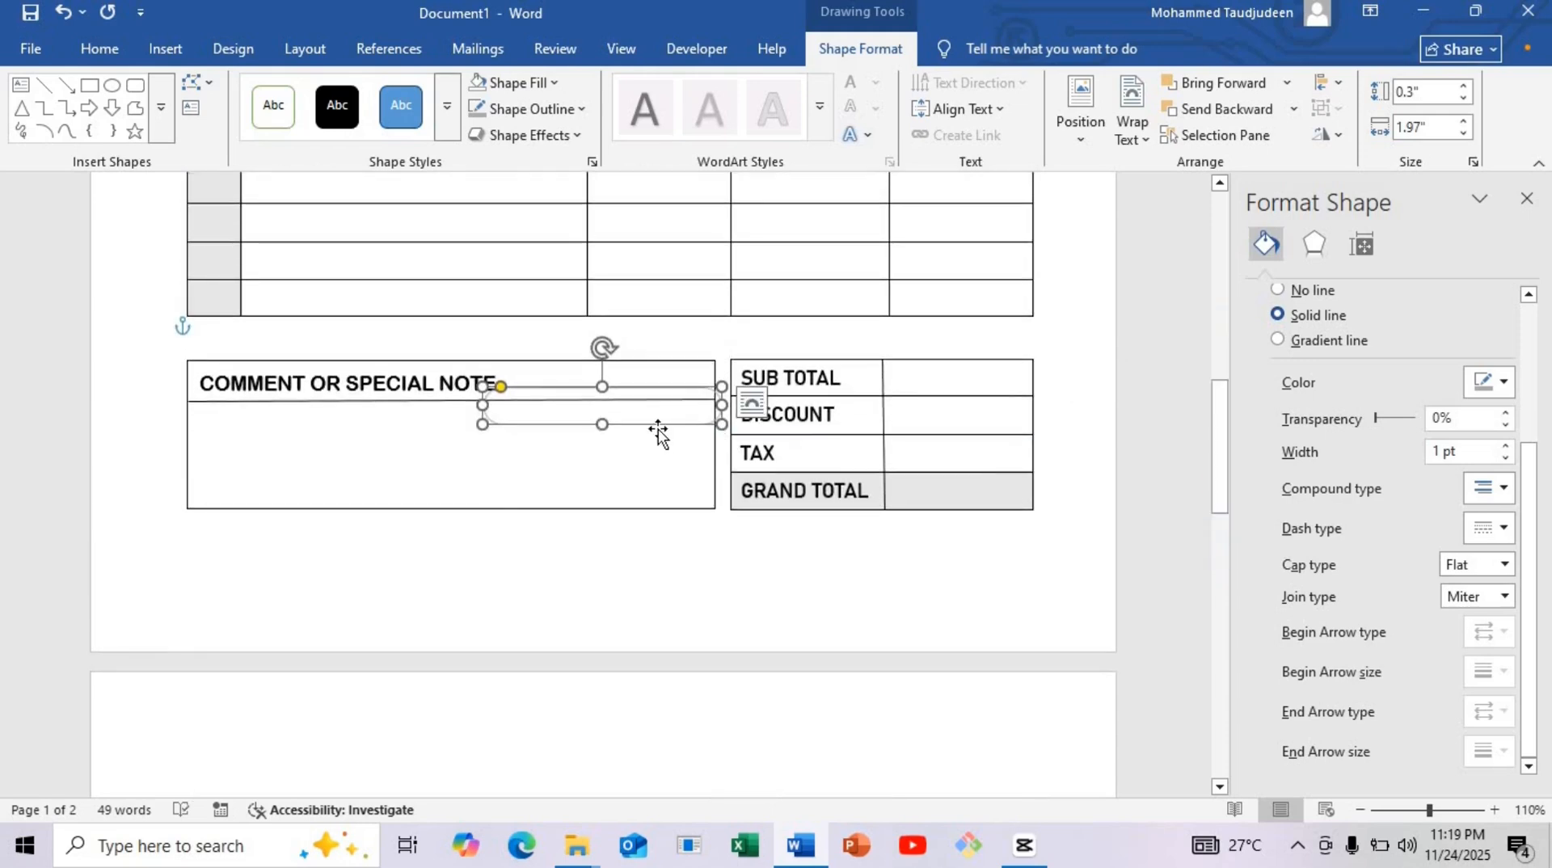
# Place the rounded rectangle copy below the comment box and duplicate it at the same height below the totals table.
pyautogui.moveTo(522, 497); pyautogui.dragTo(985, 608)
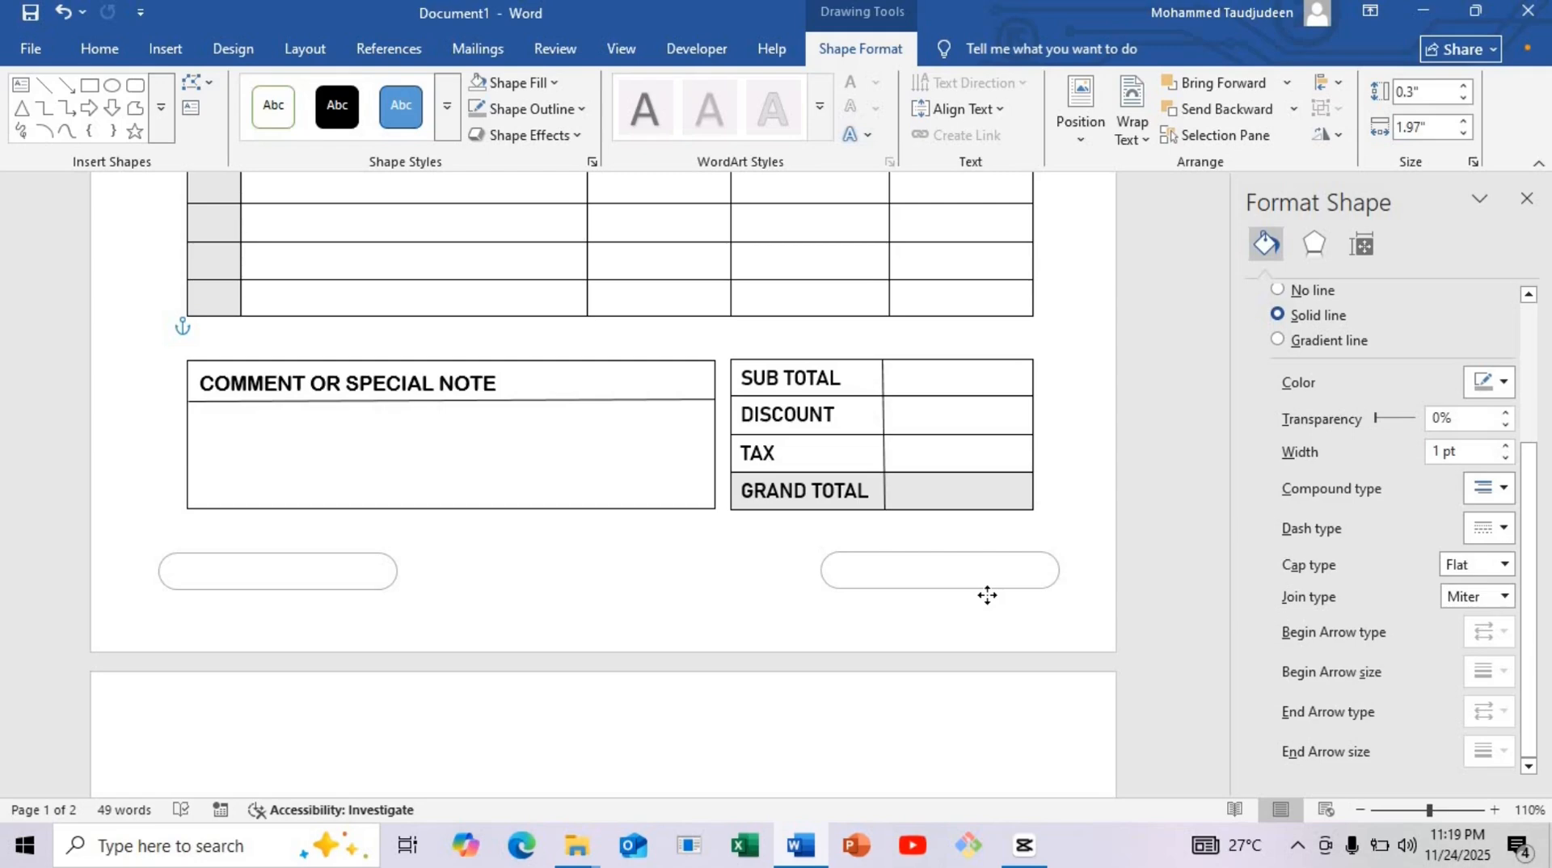
pyautogui.click(987, 595)
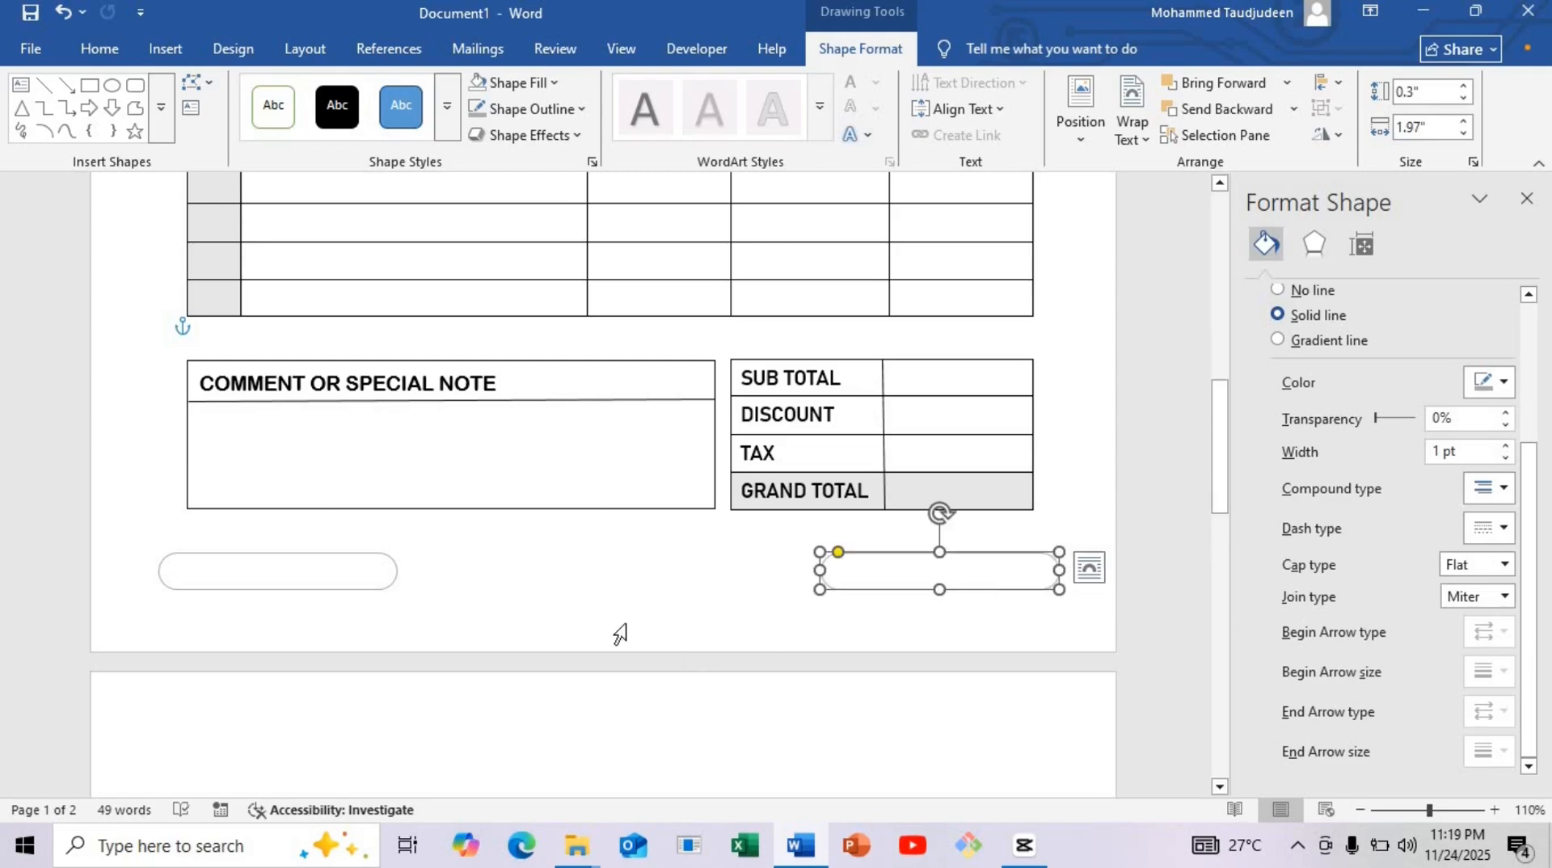
pyautogui.click(594, 527)
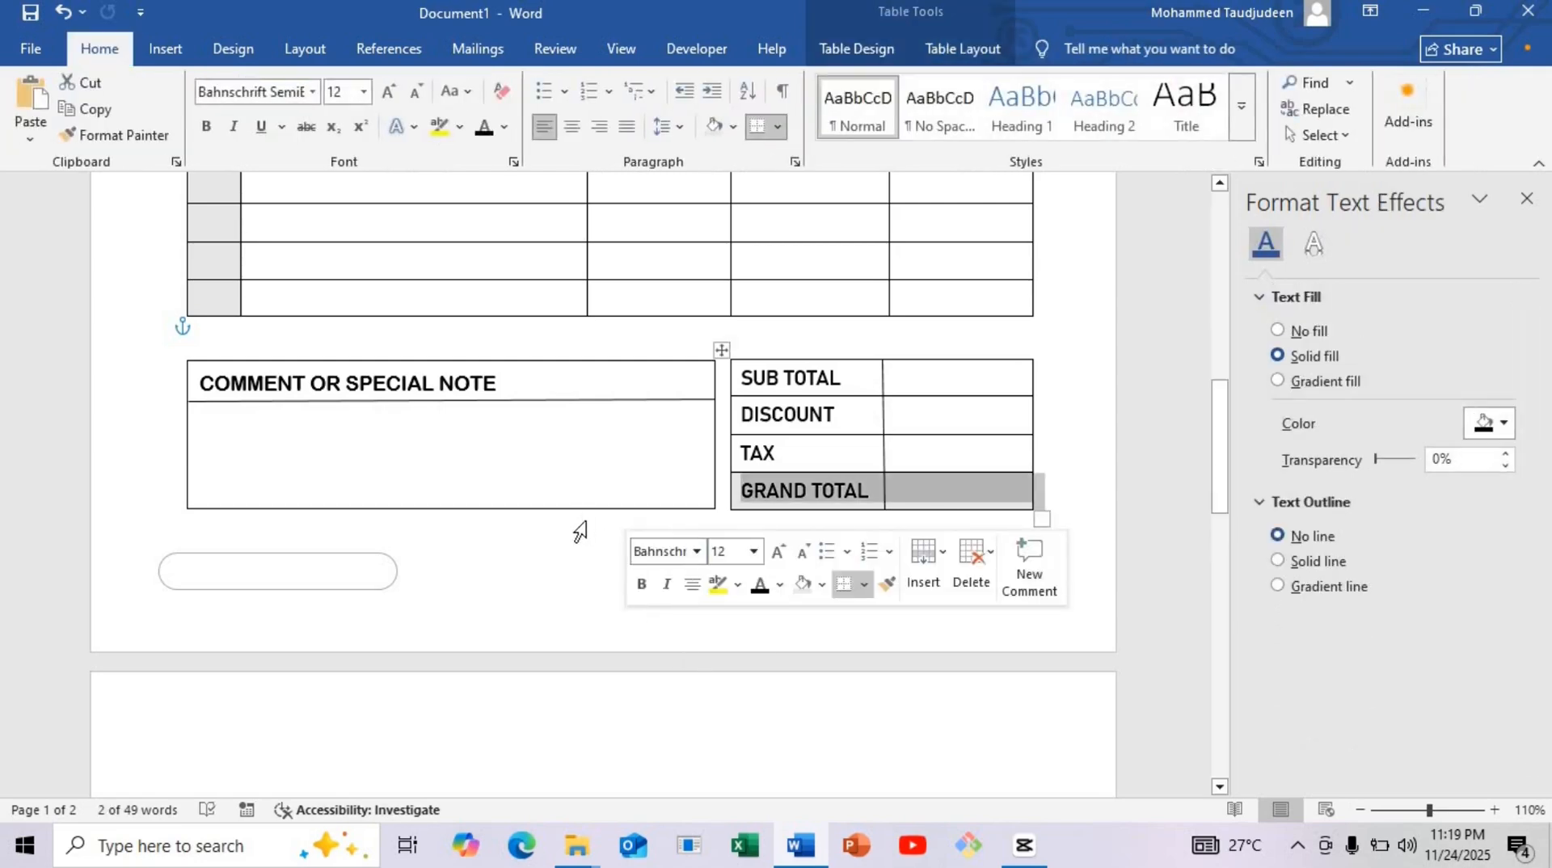
# Examine the full invoice page layout, from the title and logo through the tables to the rounded boxes at the page's foot.
pyautogui.click(1355, 816)
pyautogui.click(1355, 816)
pyautogui.click(1355, 817)
pyautogui.click(1355, 816)
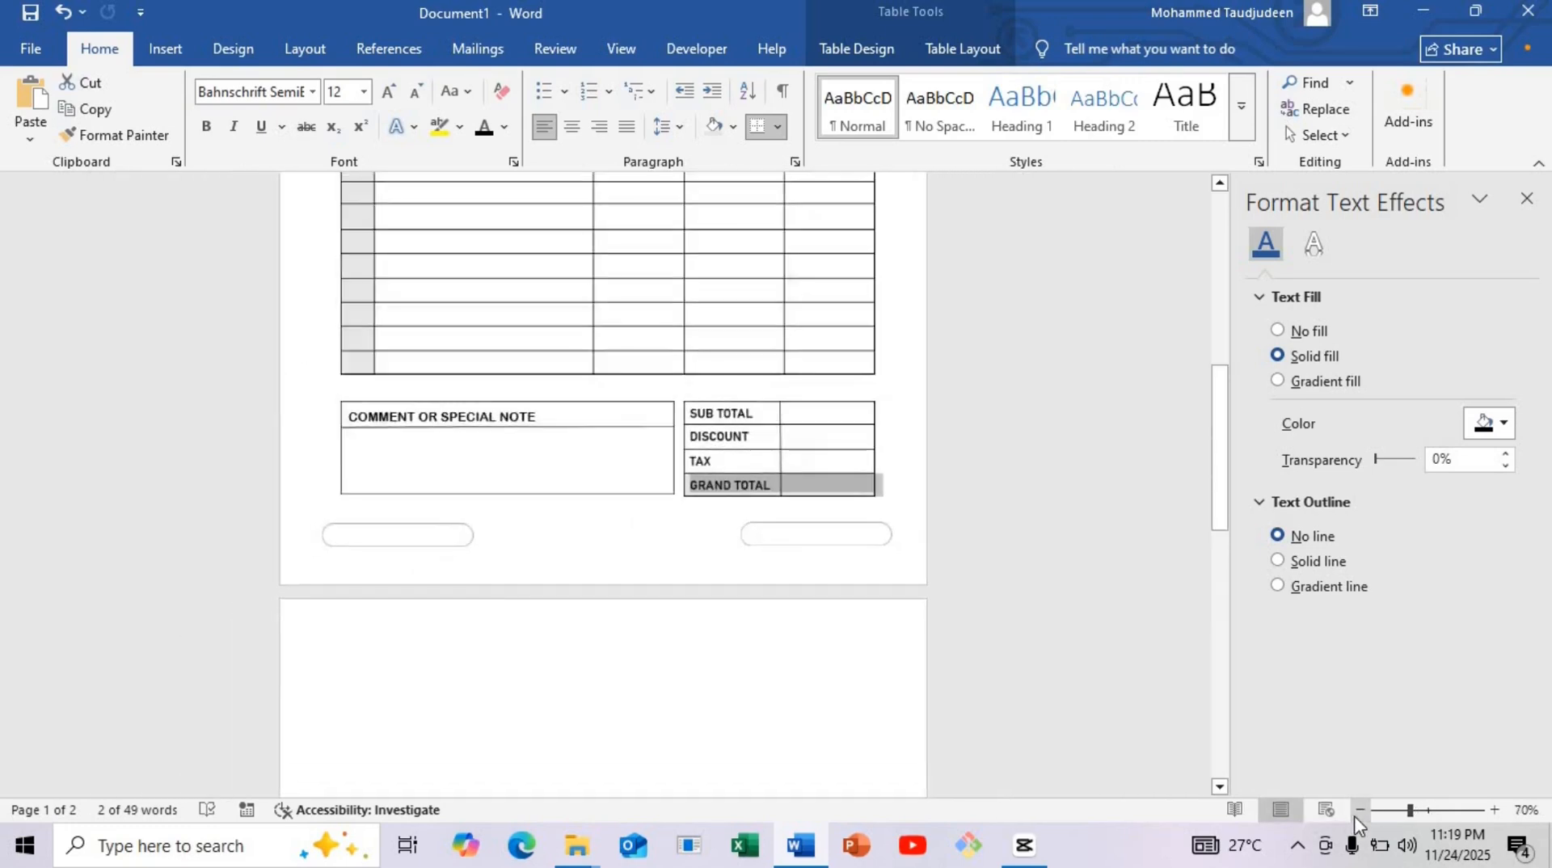
pyautogui.click(1355, 817)
pyautogui.click(1359, 810)
pyautogui.click(1358, 810)
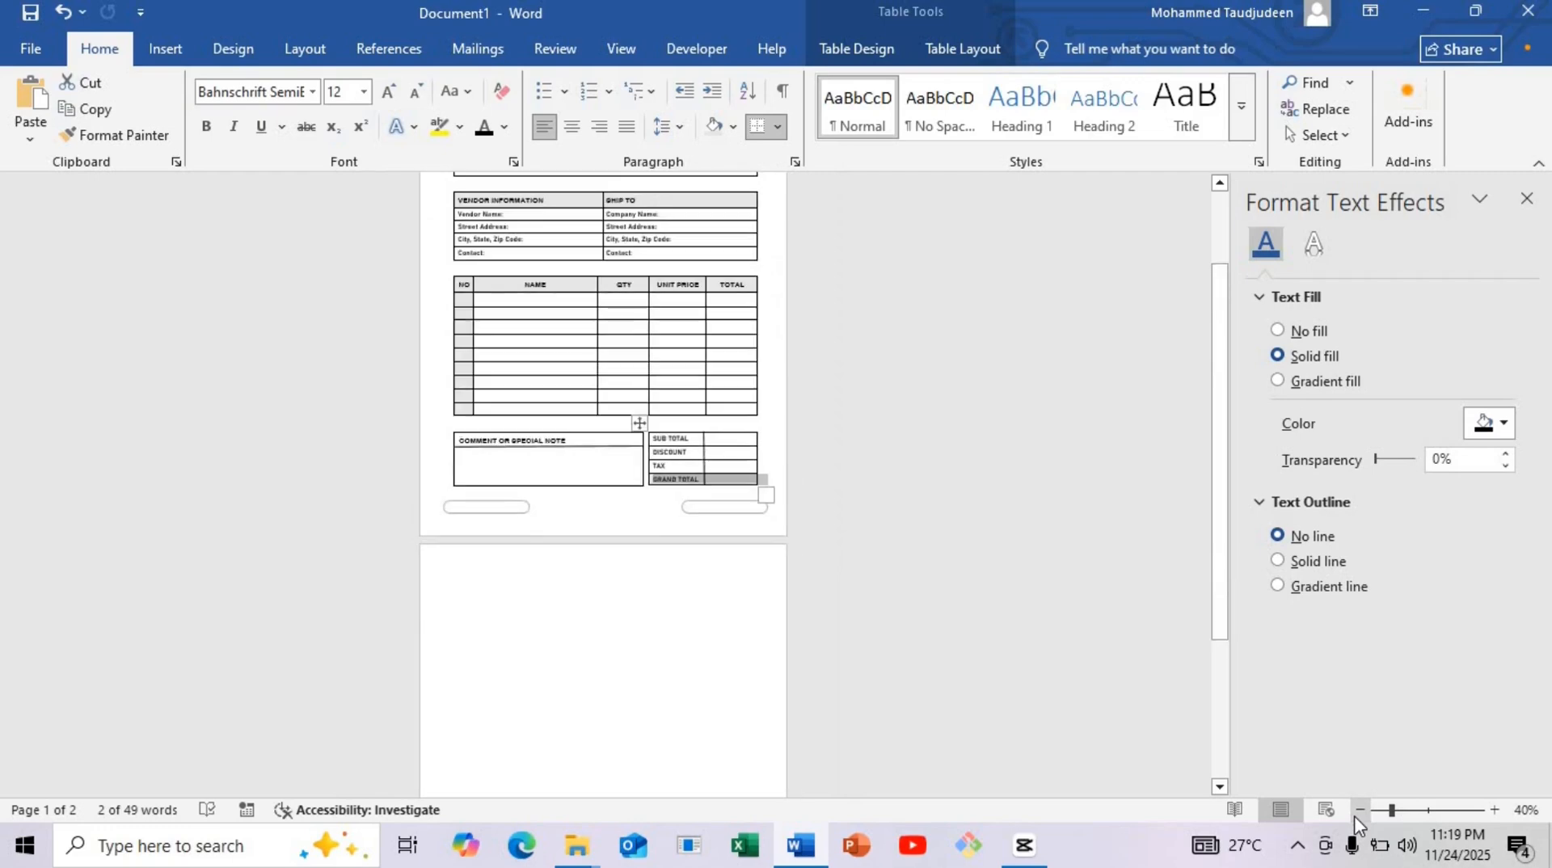
pyautogui.click(747, 420)
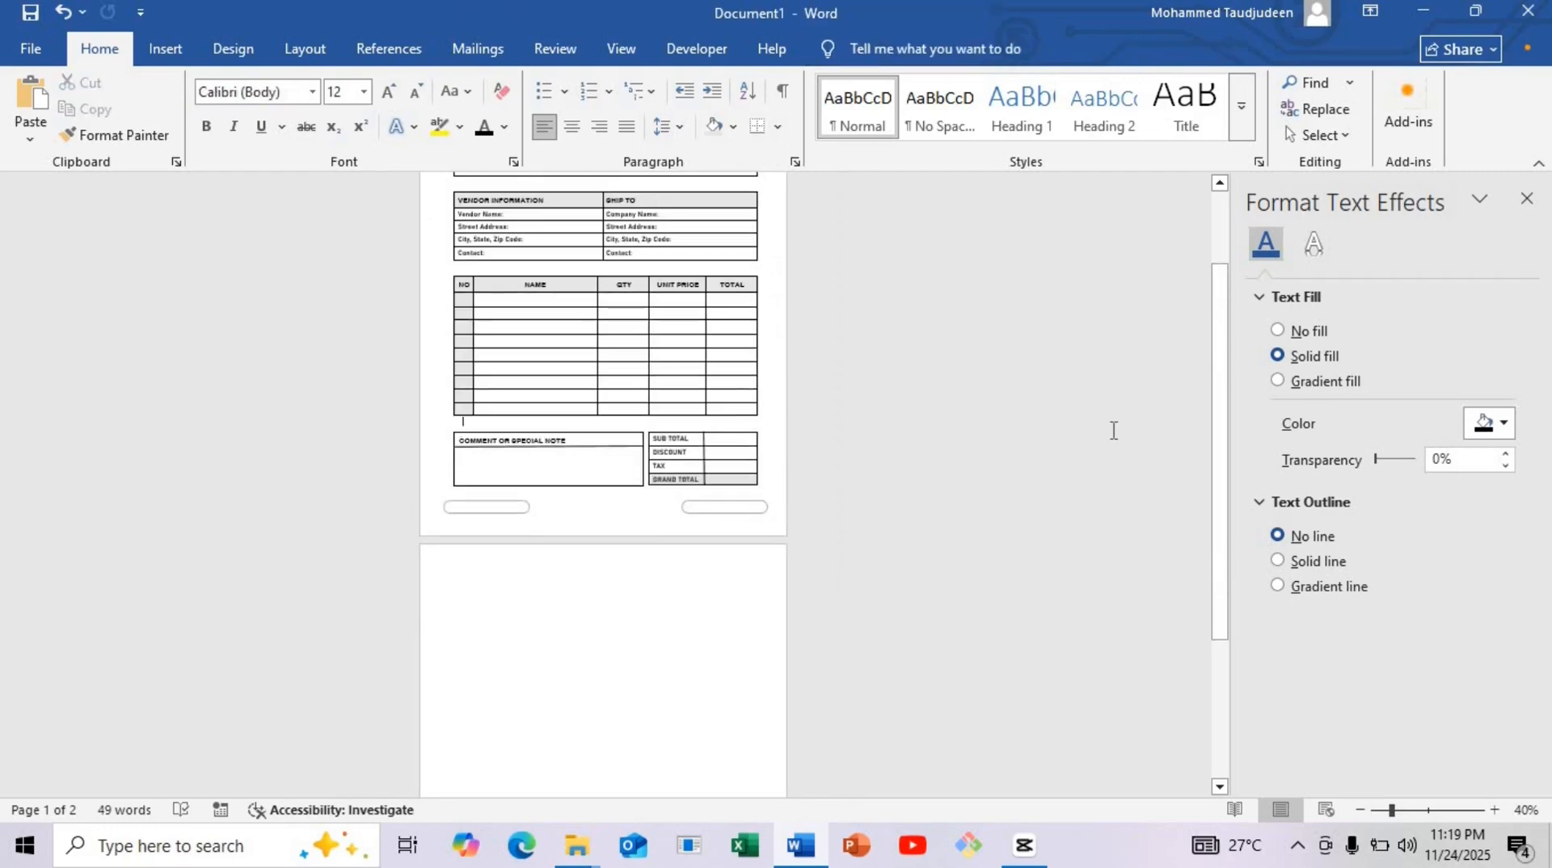
pyautogui.moveTo(1219, 465); pyautogui.dragTo(1249, 362)
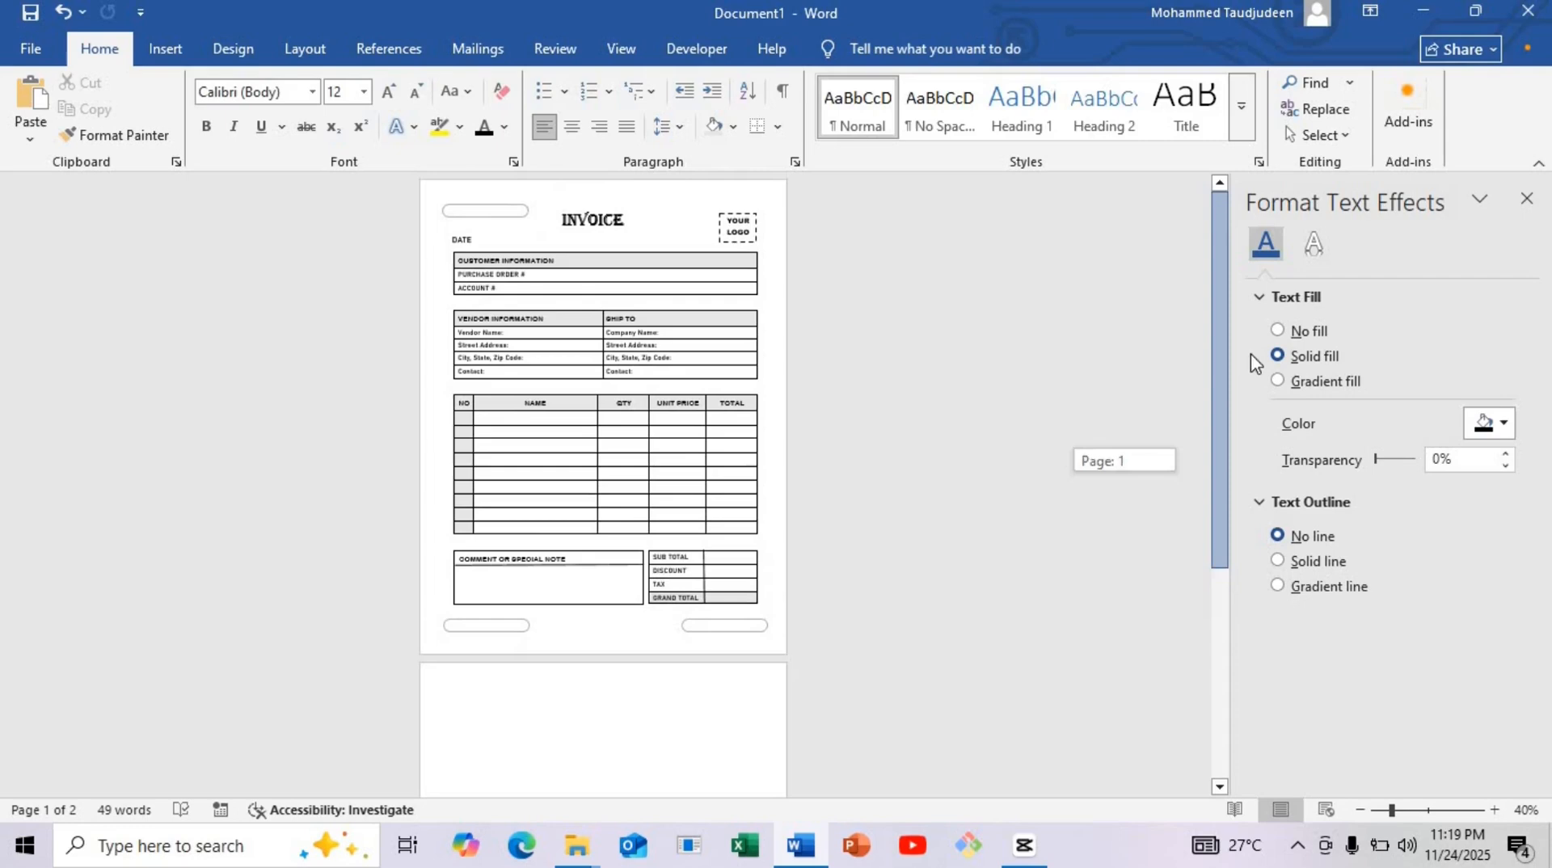
pyautogui.click(1495, 810)
pyautogui.click(1495, 810)
pyautogui.click(1495, 810)
pyautogui.moveTo(1218, 404); pyautogui.dragTo(1195, 261)
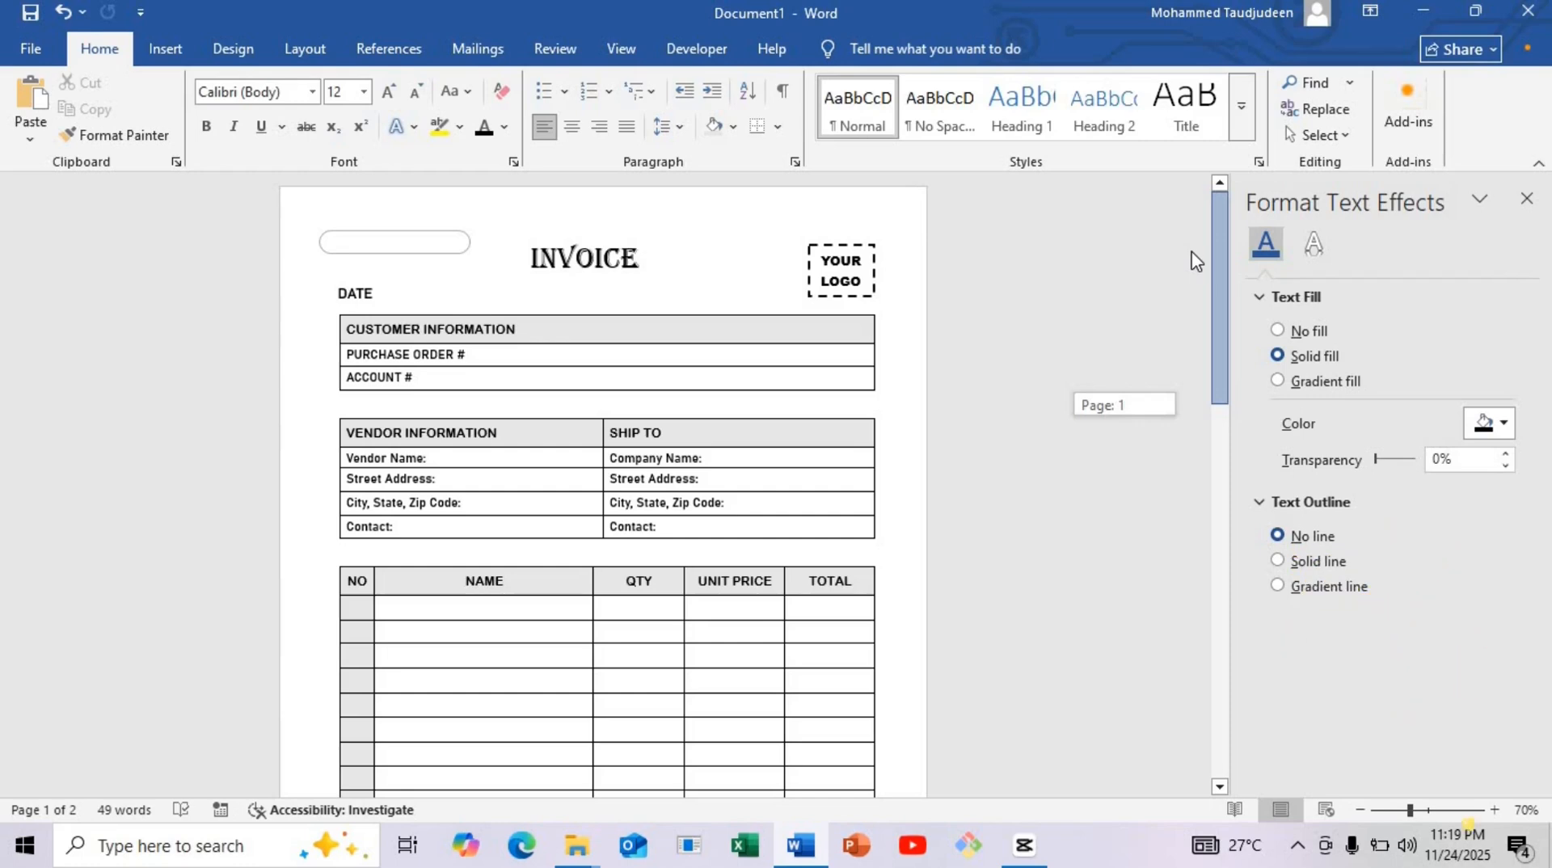
pyautogui.moveTo(1207, 419); pyautogui.dragTo(1201, 264)
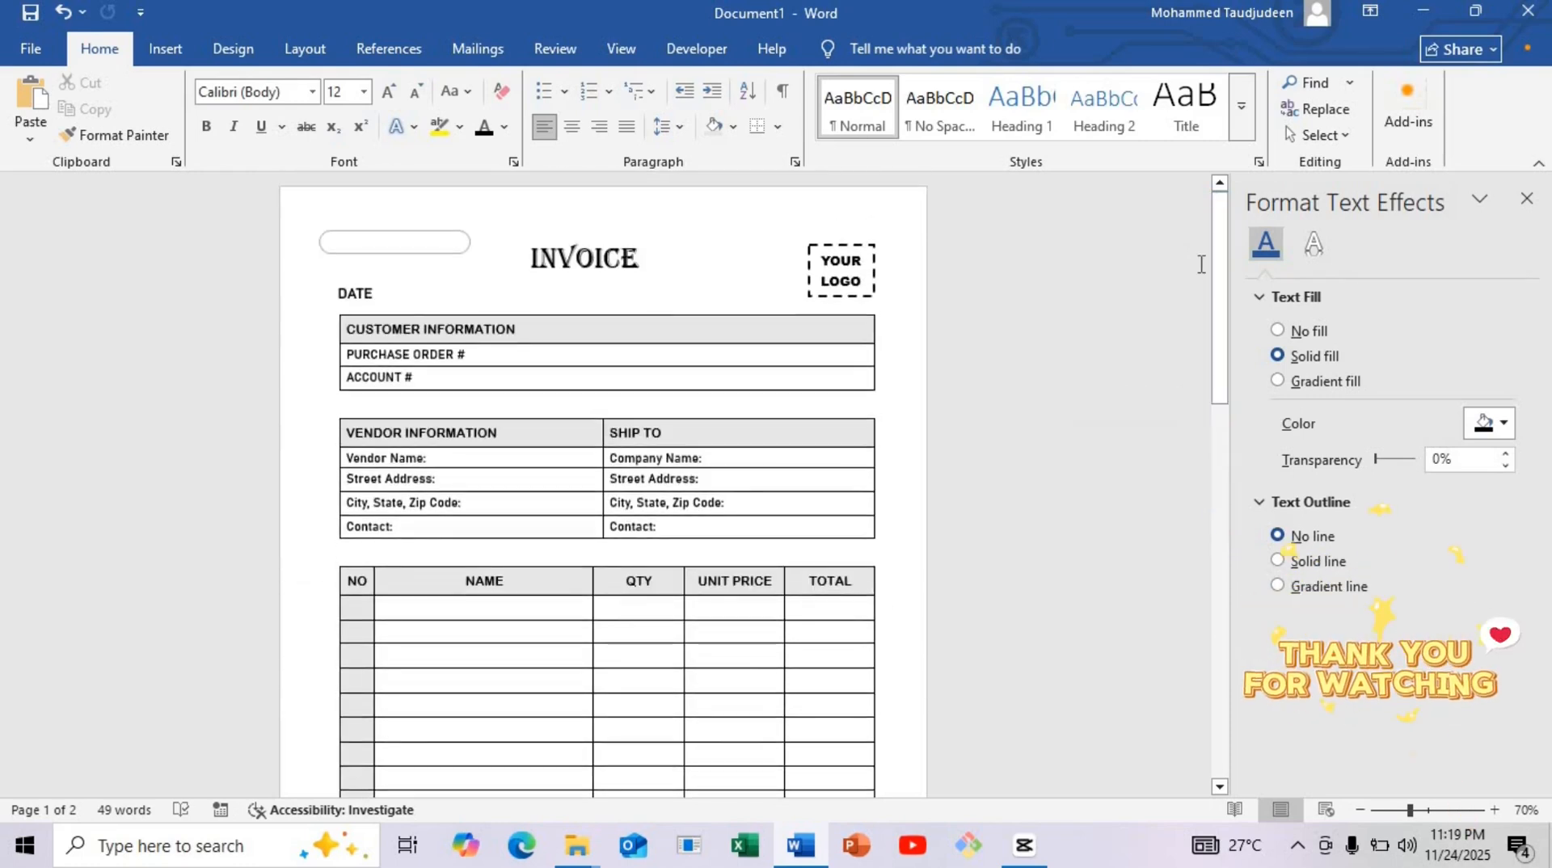